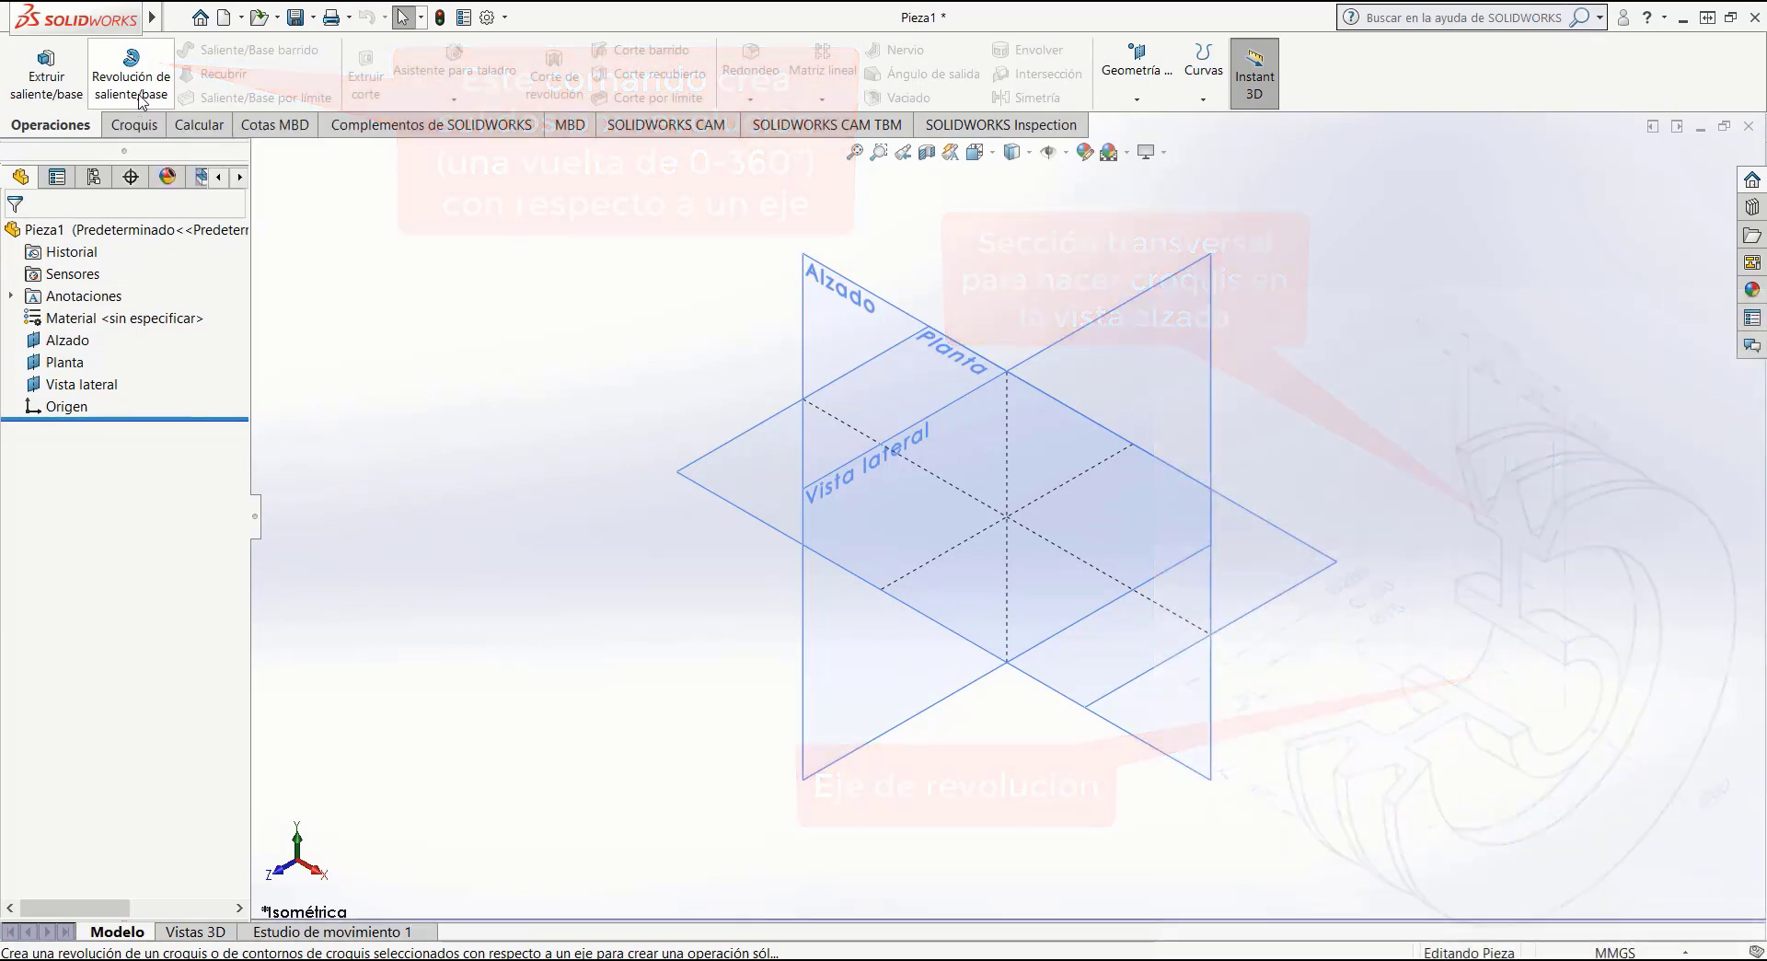
Start a revolved boss/base sketch on the Alzado plane and hide the Alzado, Planta and Vista lateral planes.
left_click(141, 101)
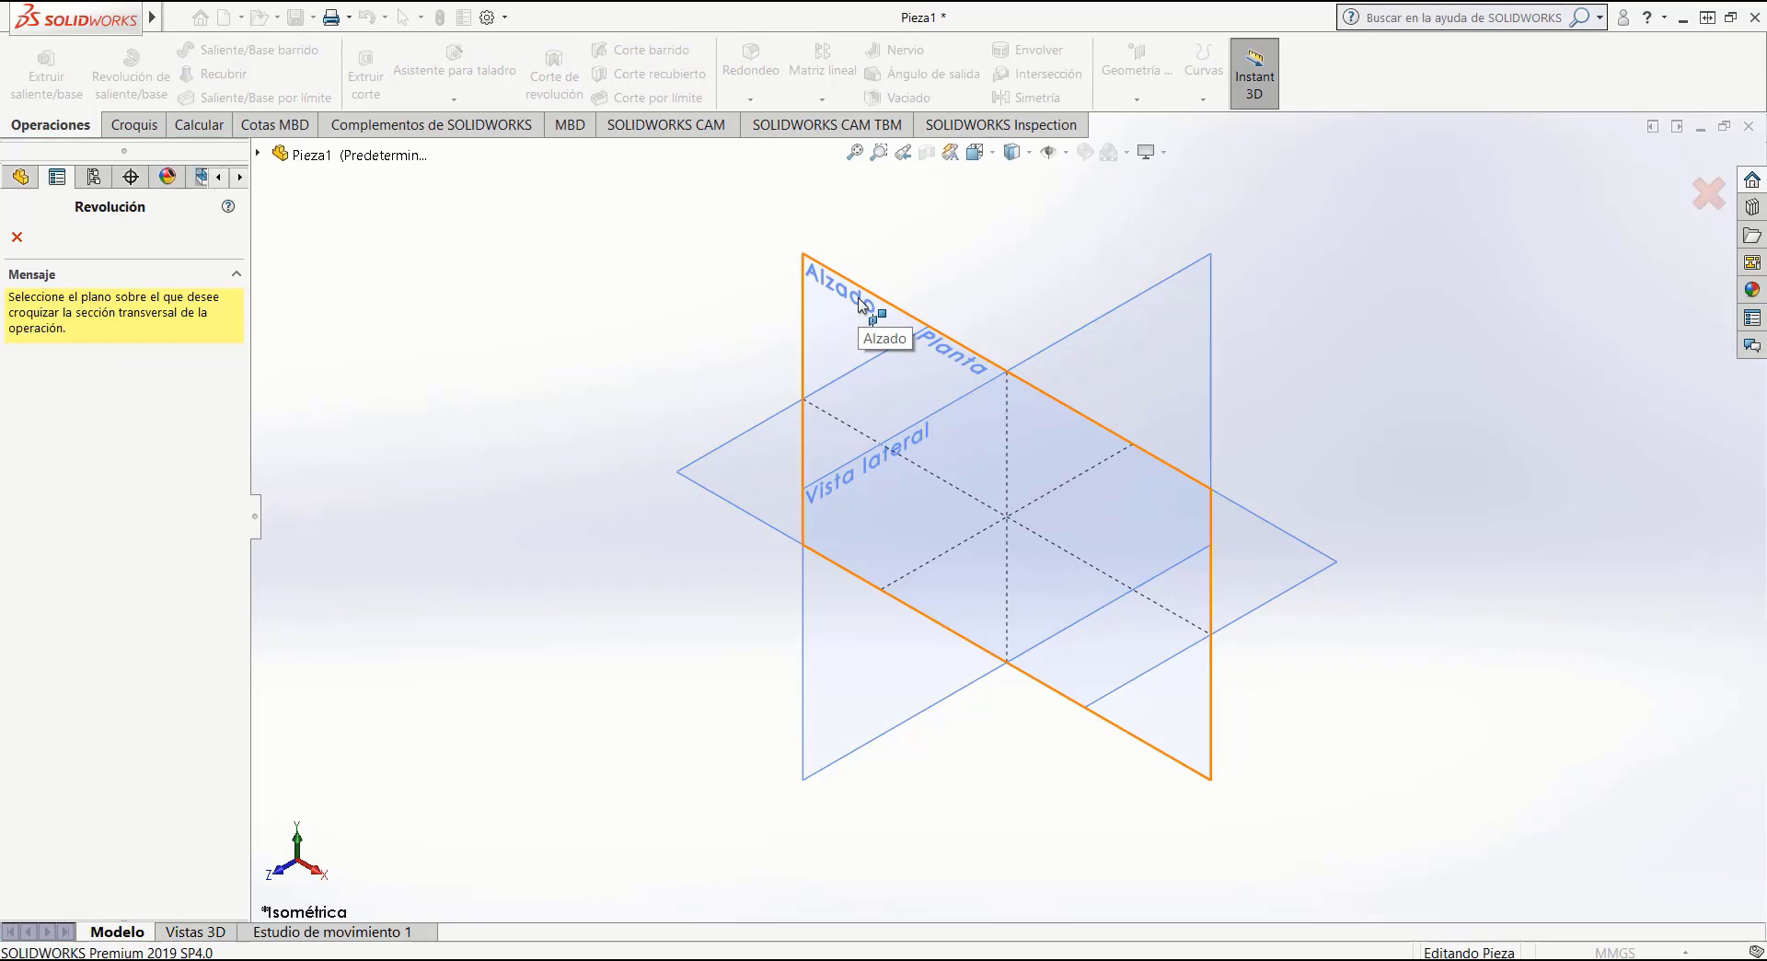
left_click(862, 304)
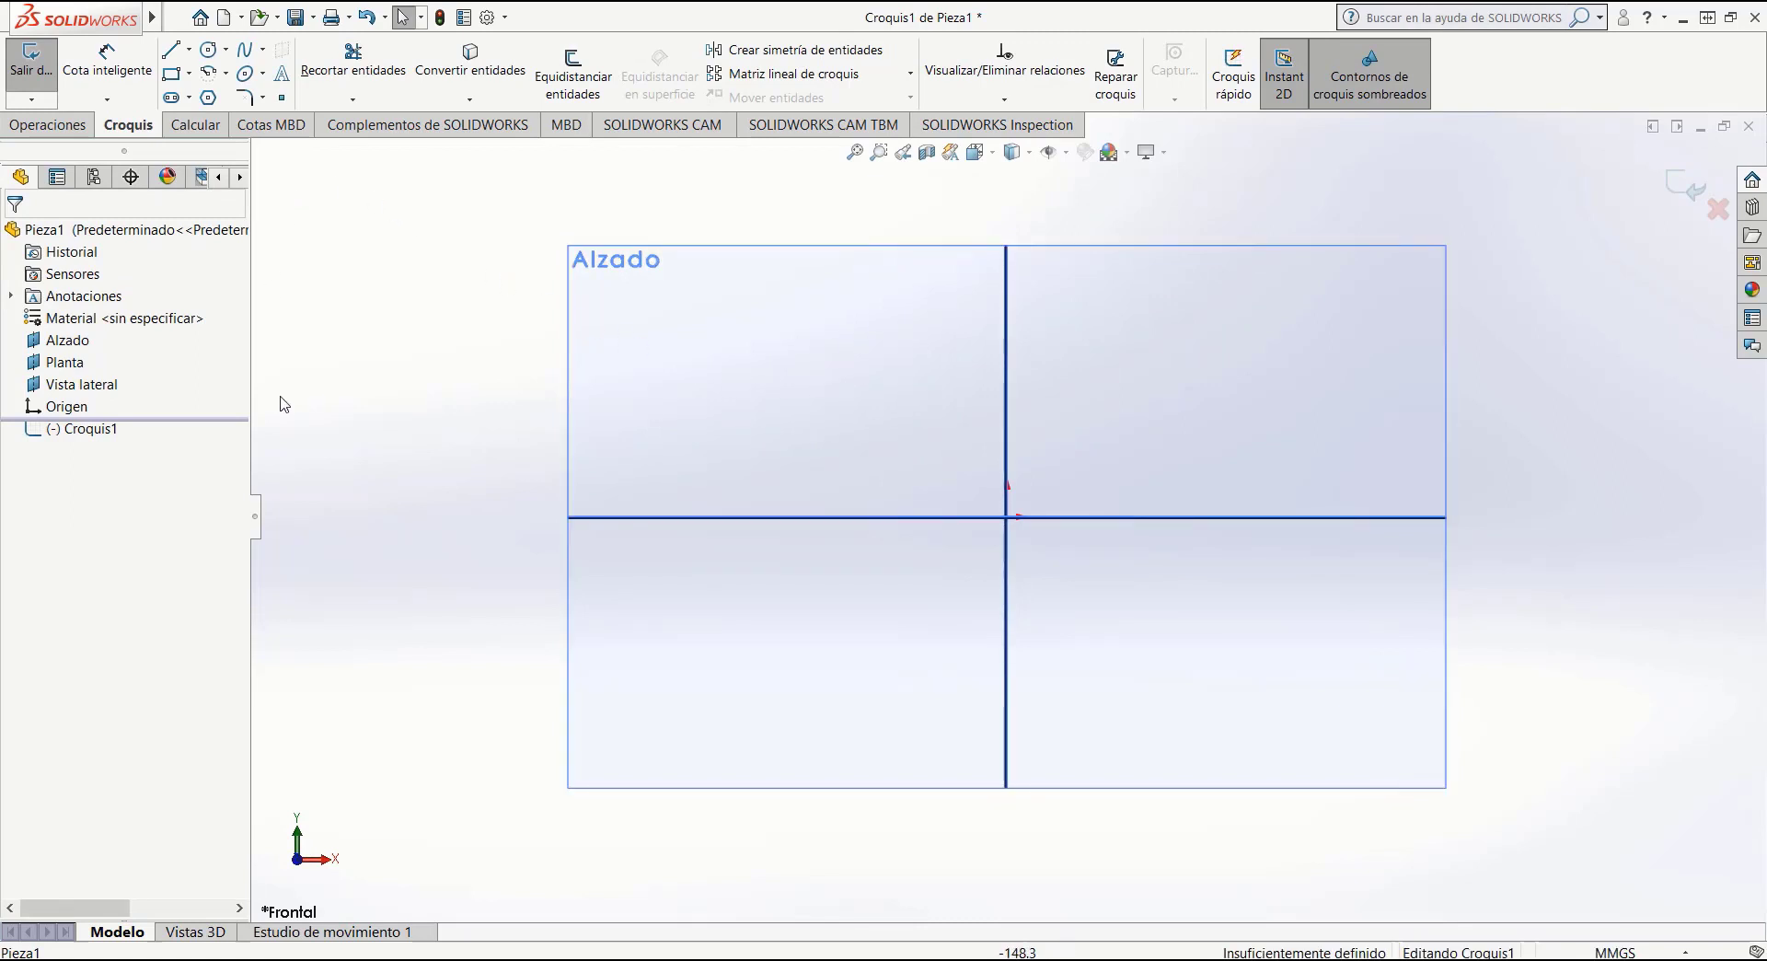
left_click(79, 348)
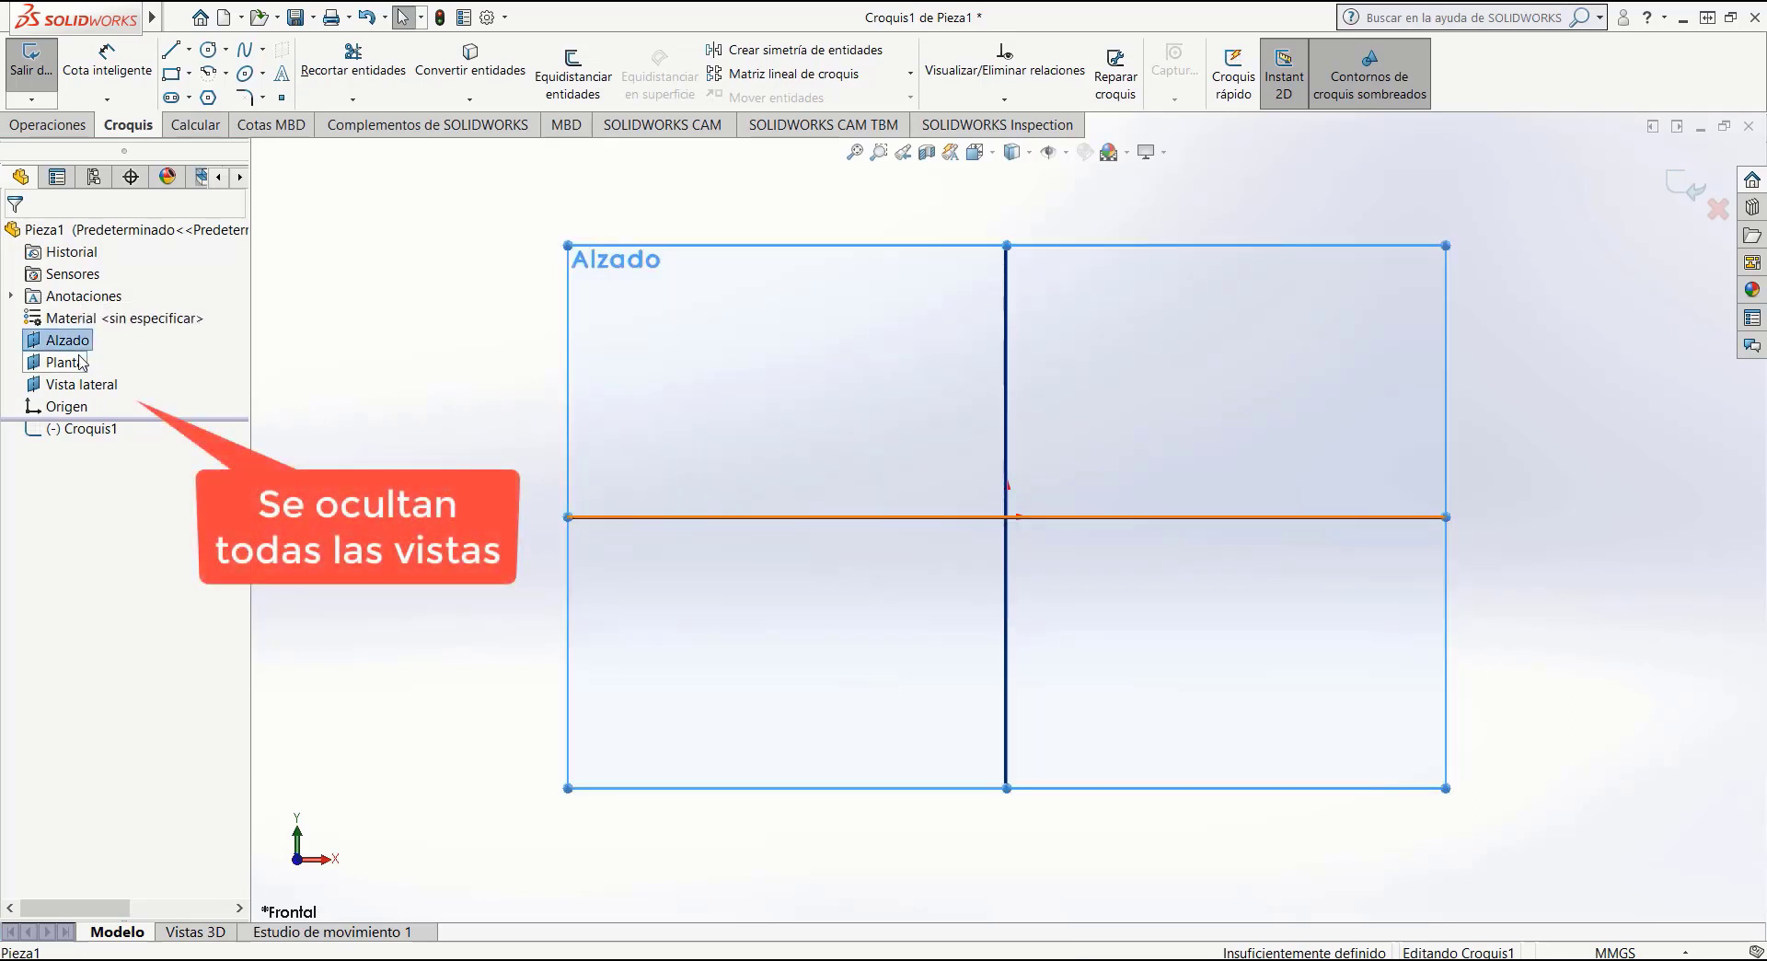
left_click(63, 361, "ctrl")
left_click(73, 383, "ctrl")
left_click(90, 356)
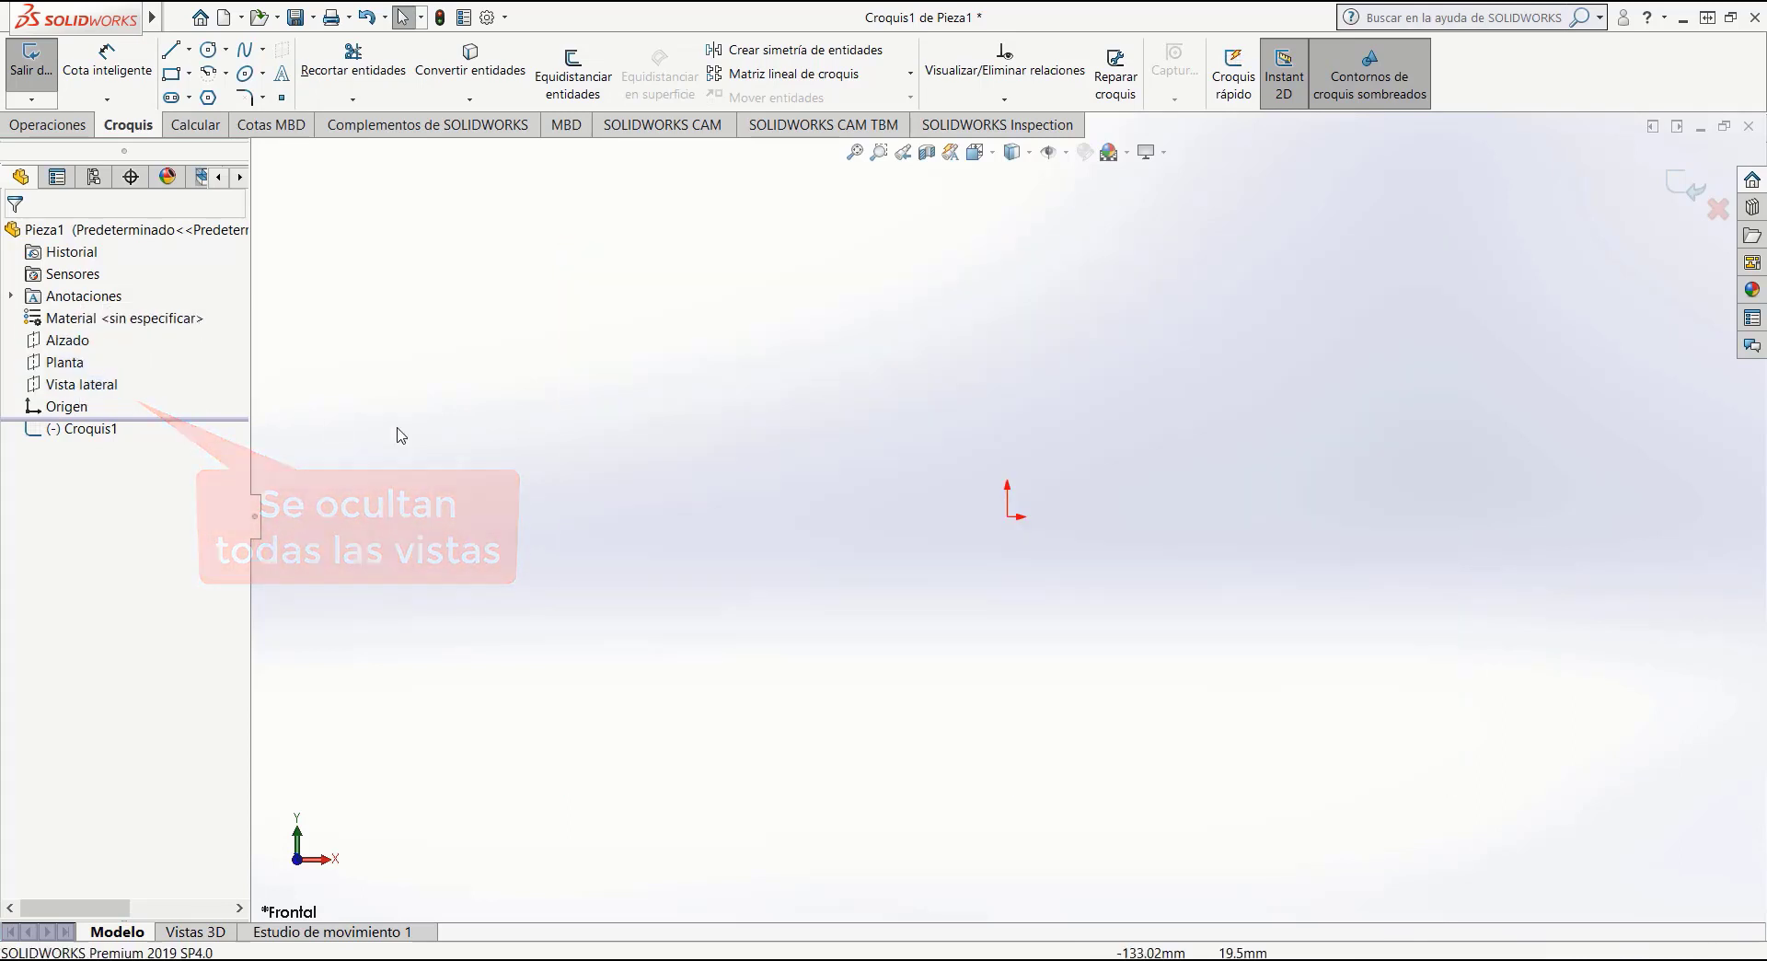
Sketch a horizontal construction line below the origin as the axis of revolution.
left_click(189, 50)
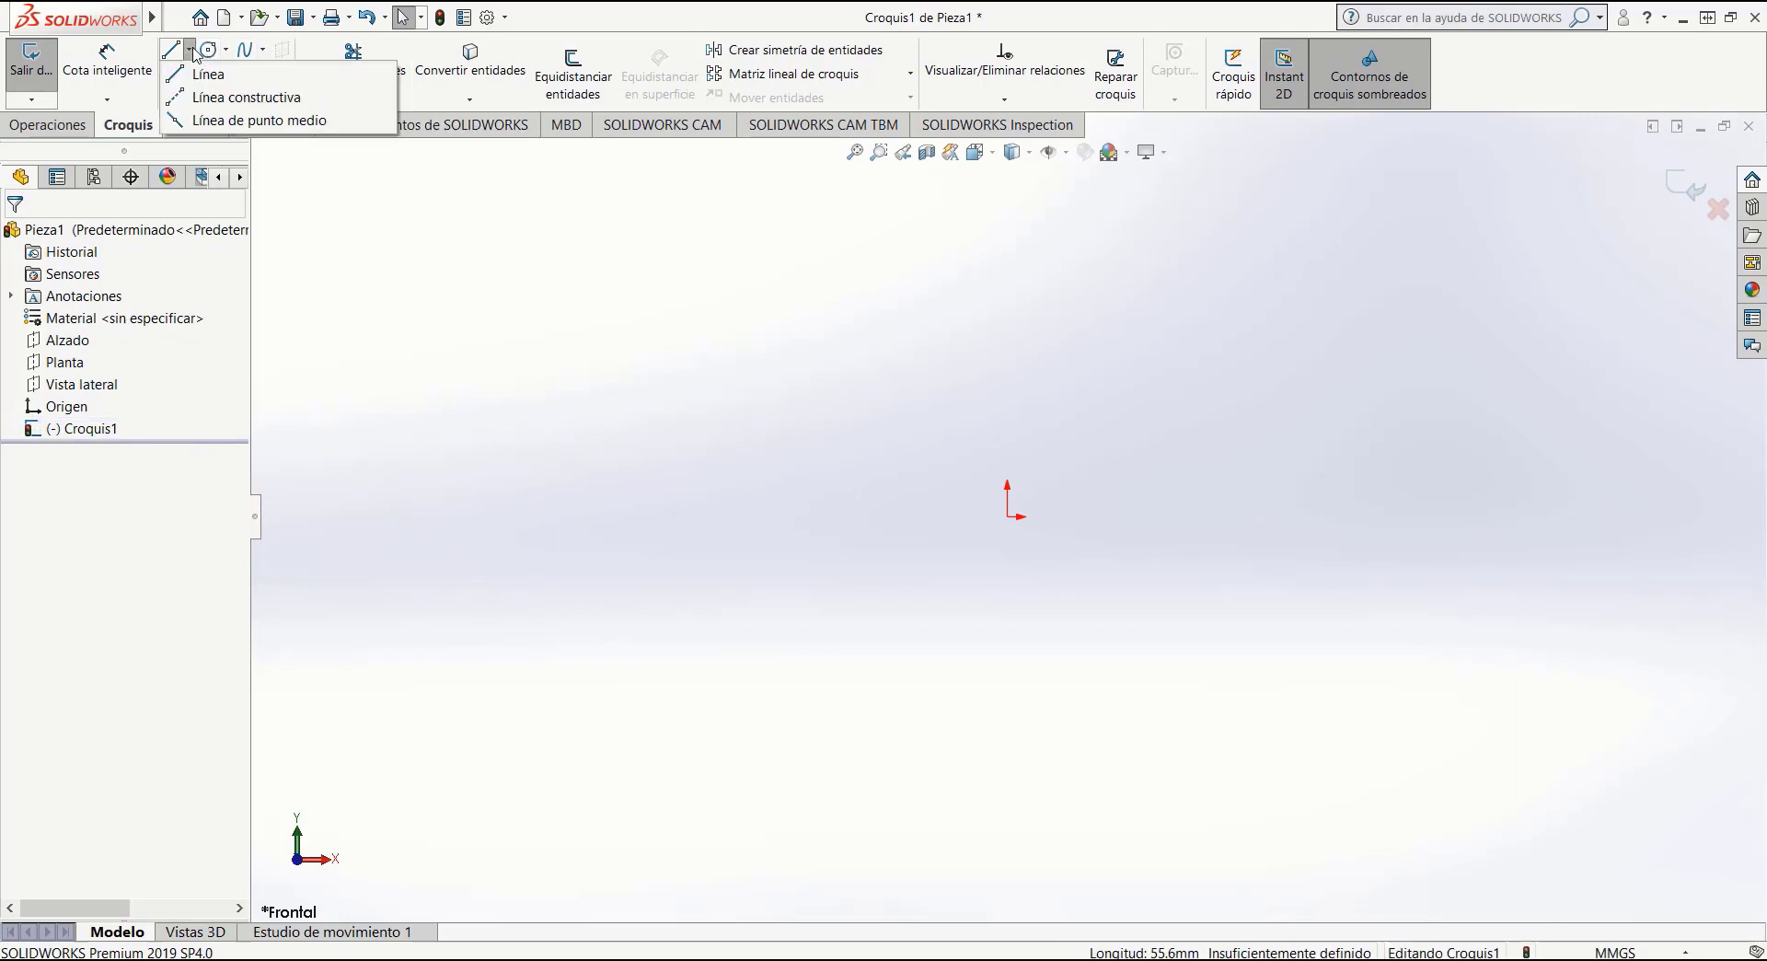
left_click(234, 98)
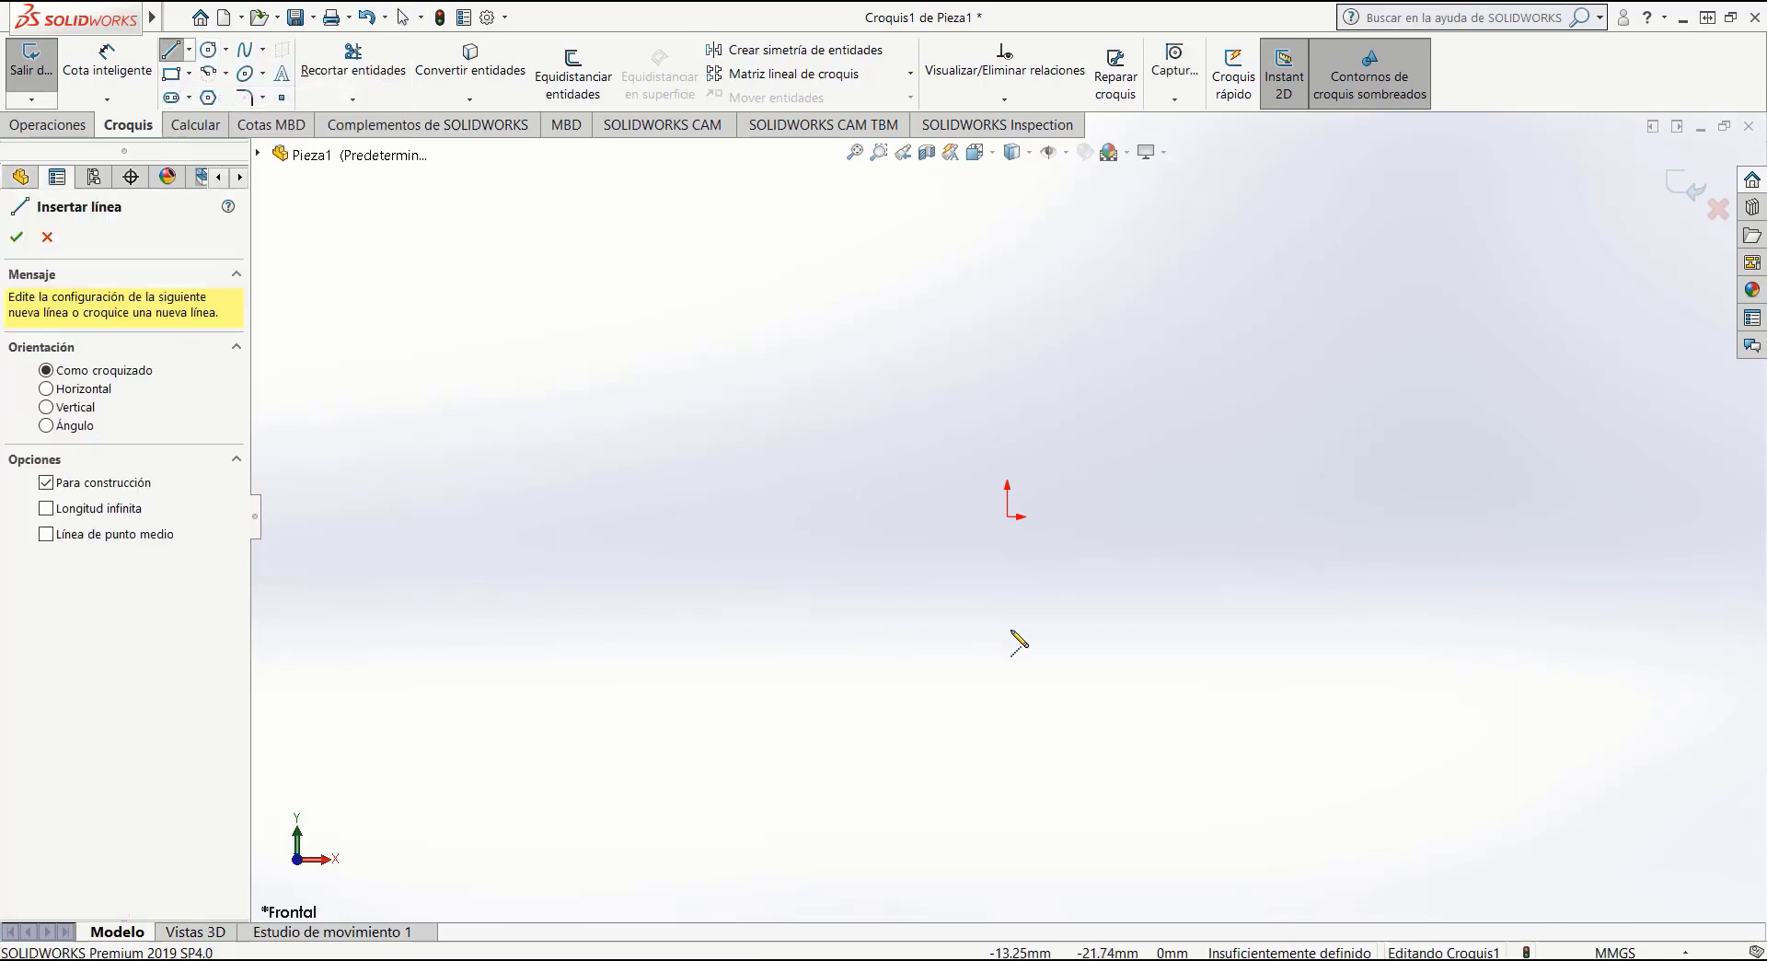
left_click(859, 625)
left_click(1132, 625)
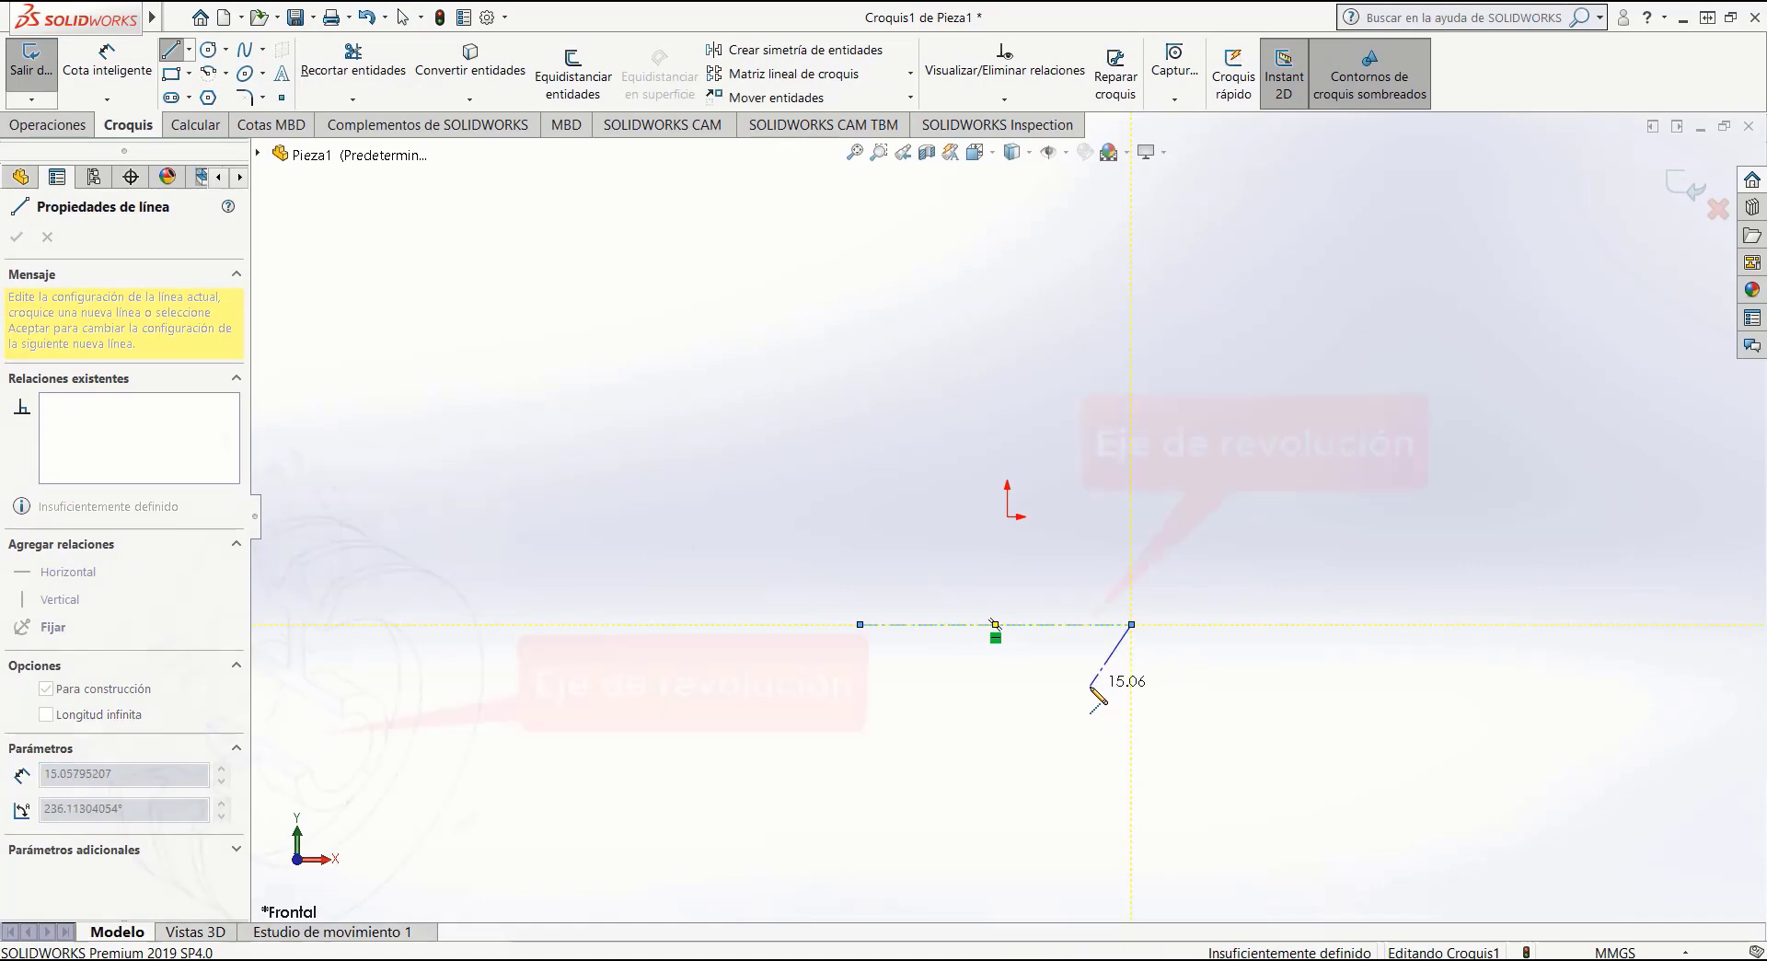
key("Escape")
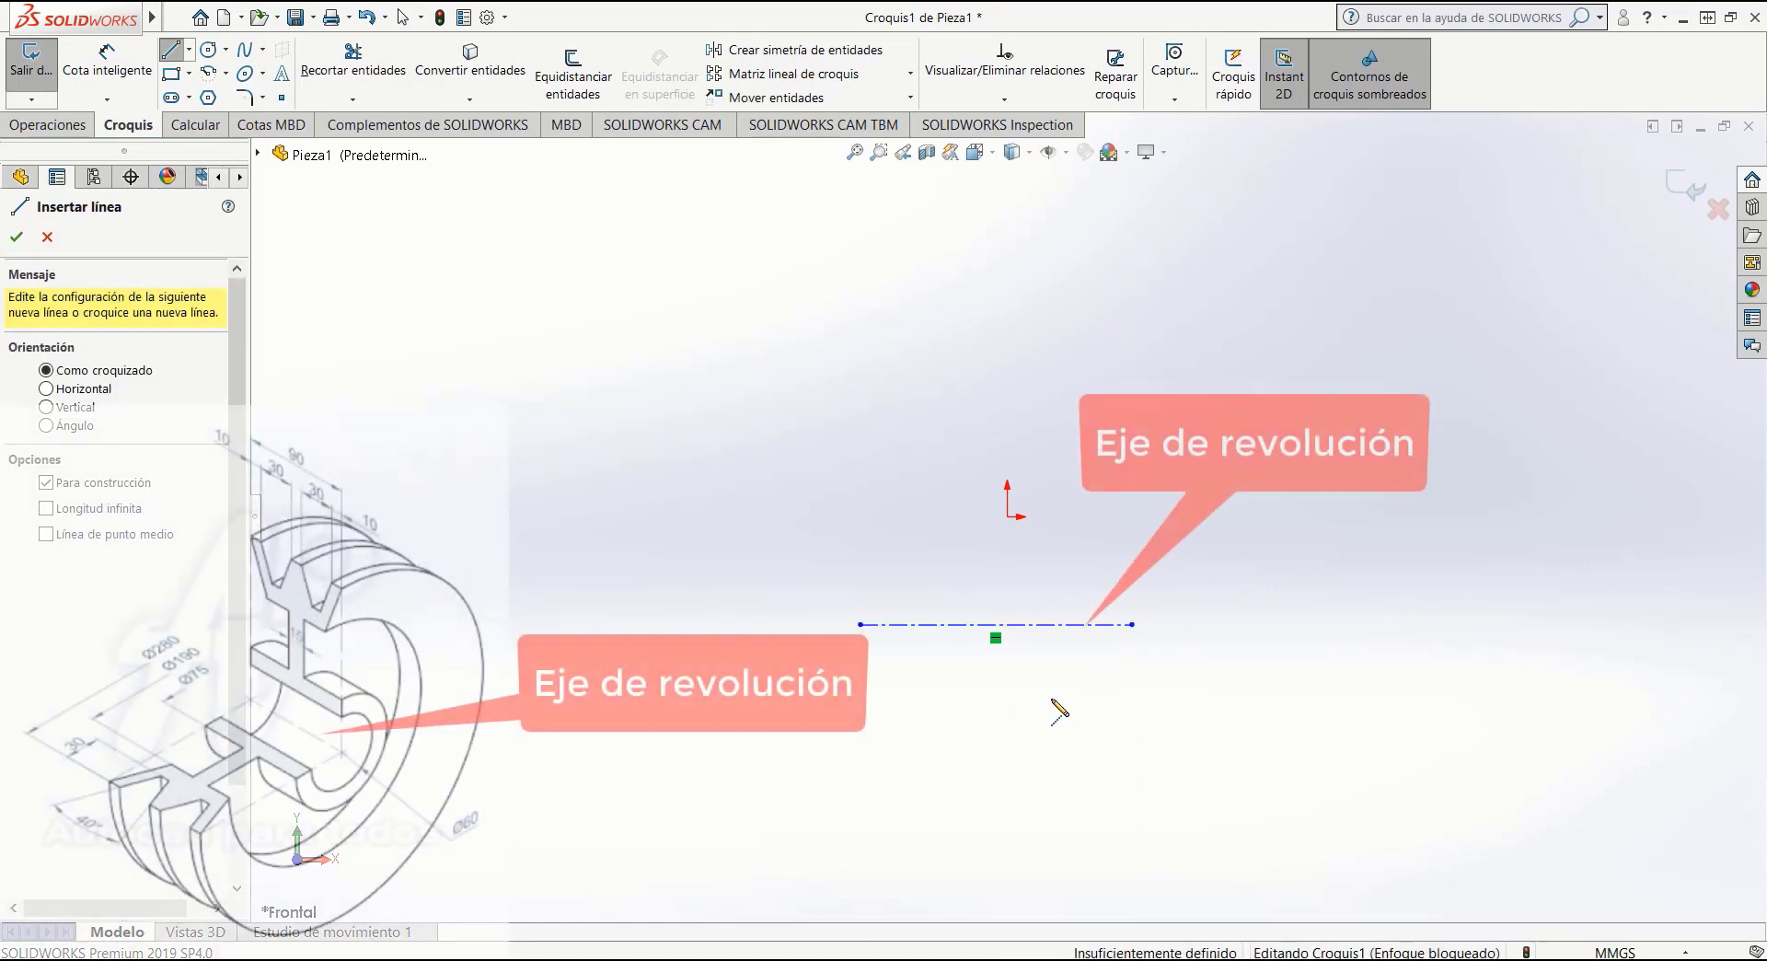
Add a sketch point at the construction line's midpoint and move it onto the origin to centre the axis there.
left_click(281, 99)
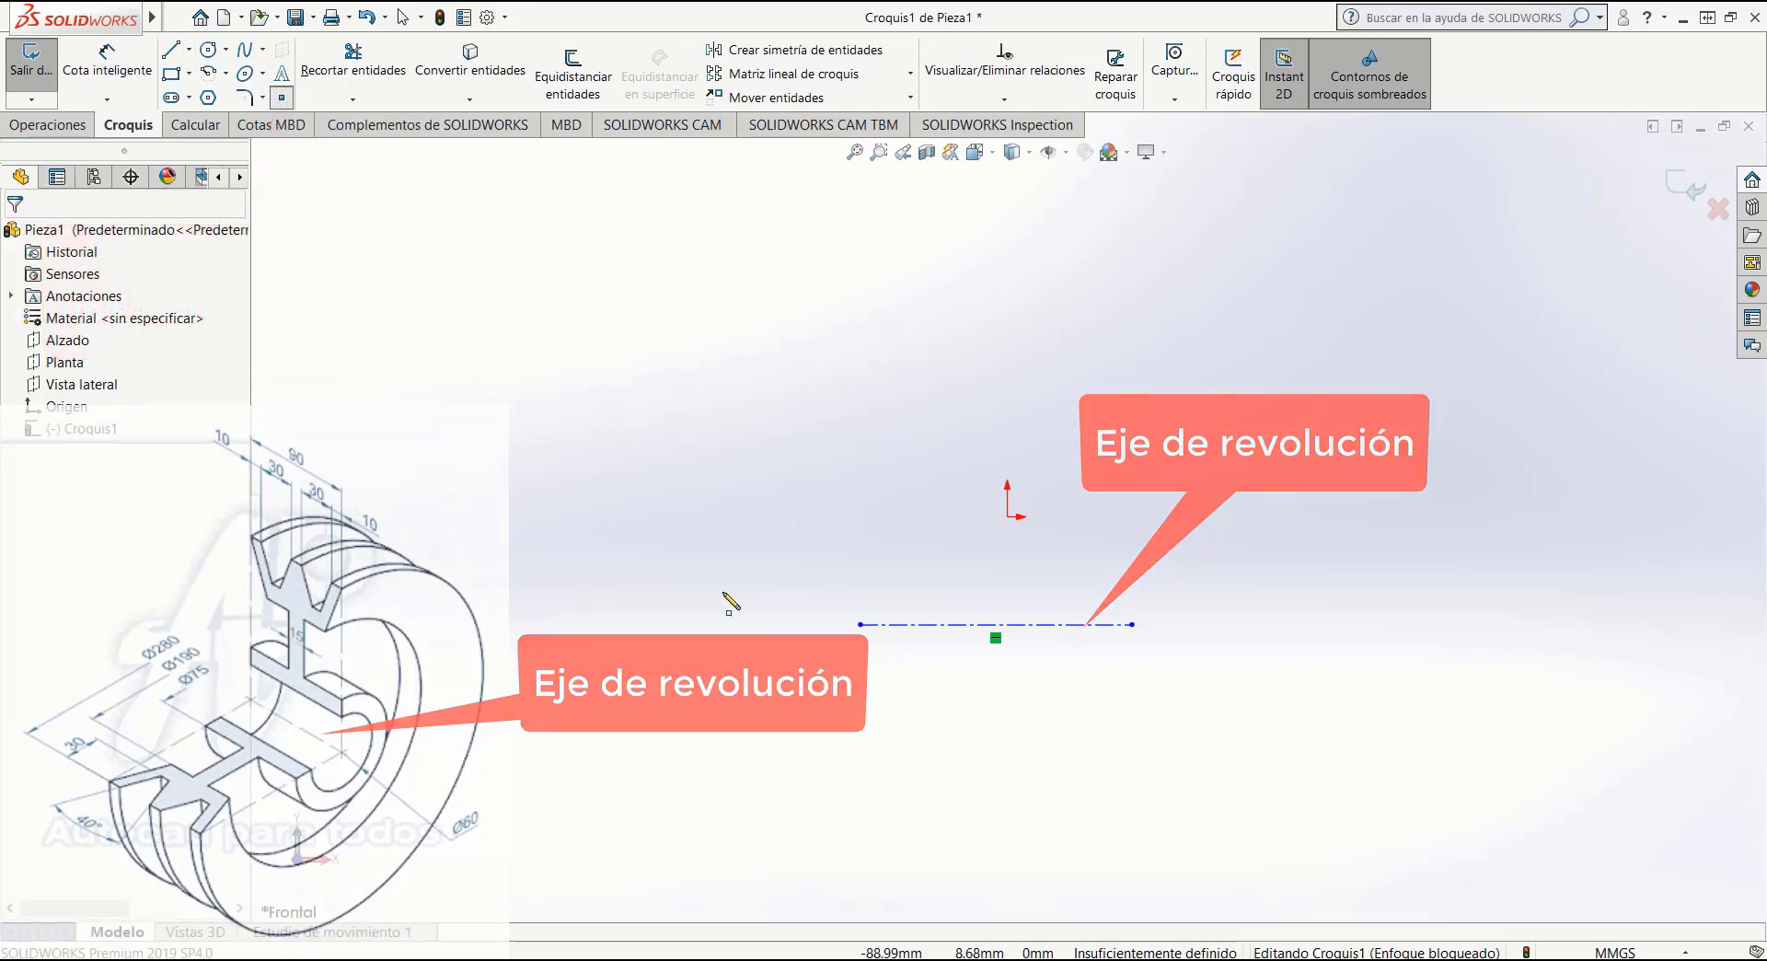
left_click(996, 626)
key("Escape")
left_click_drag(997, 629, 1009, 521)
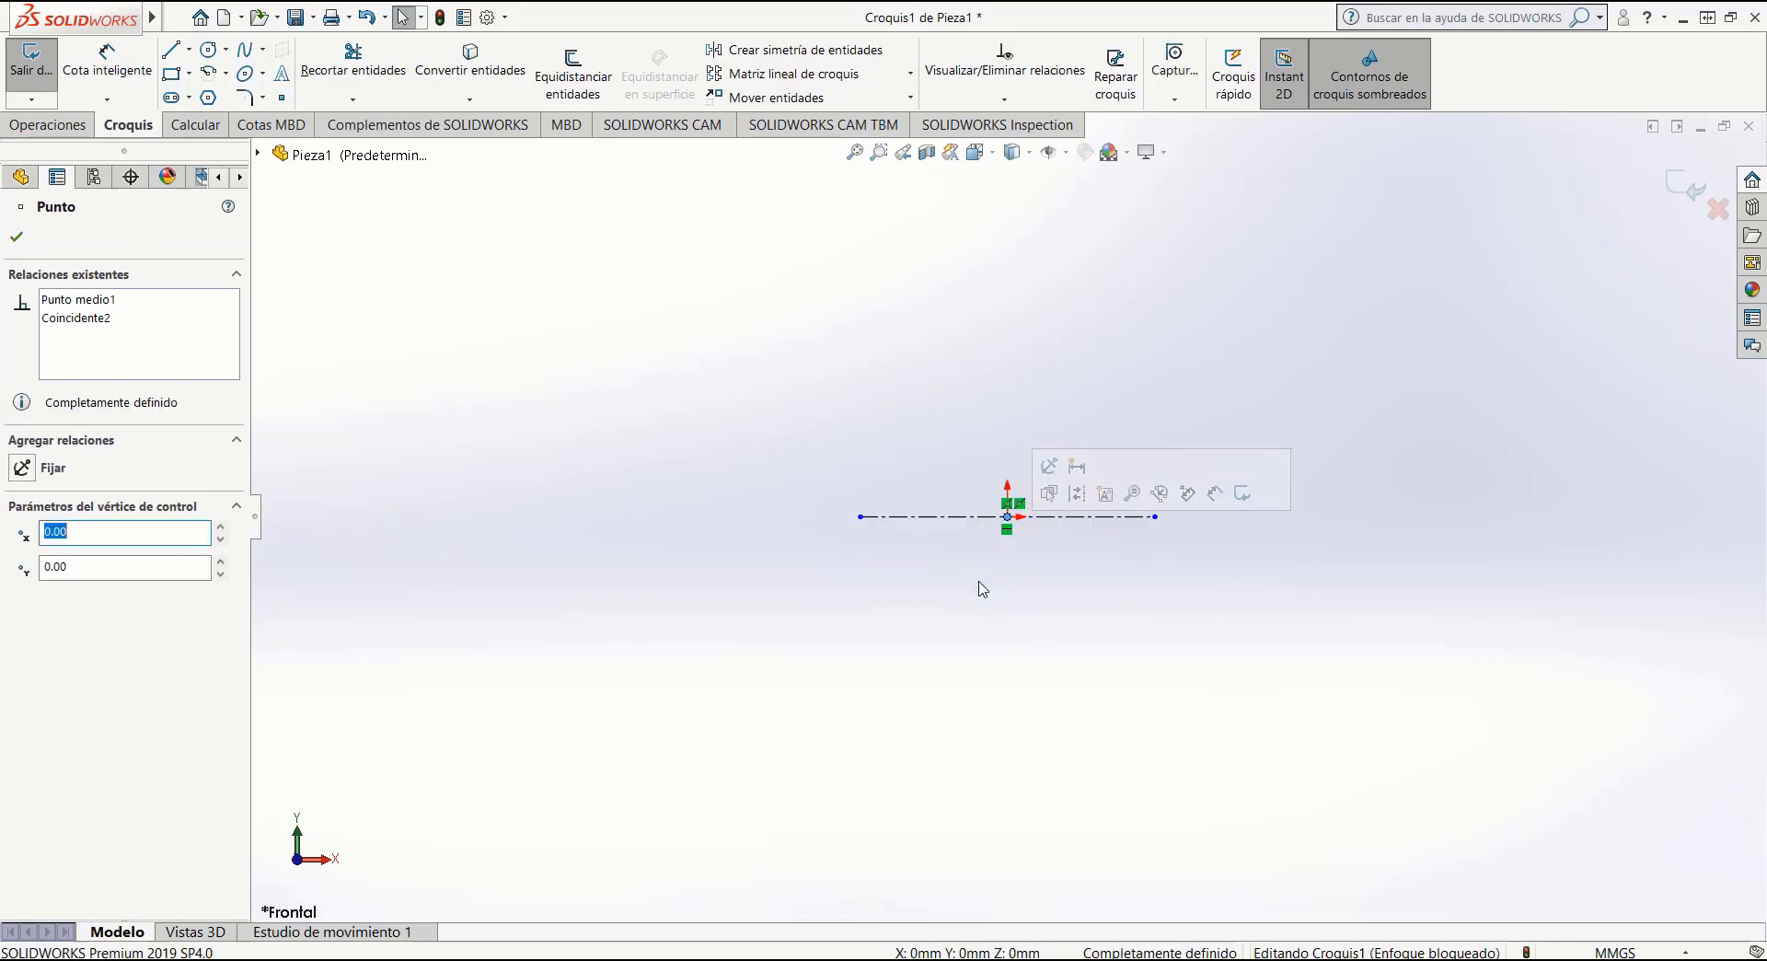
left_click(978, 582)
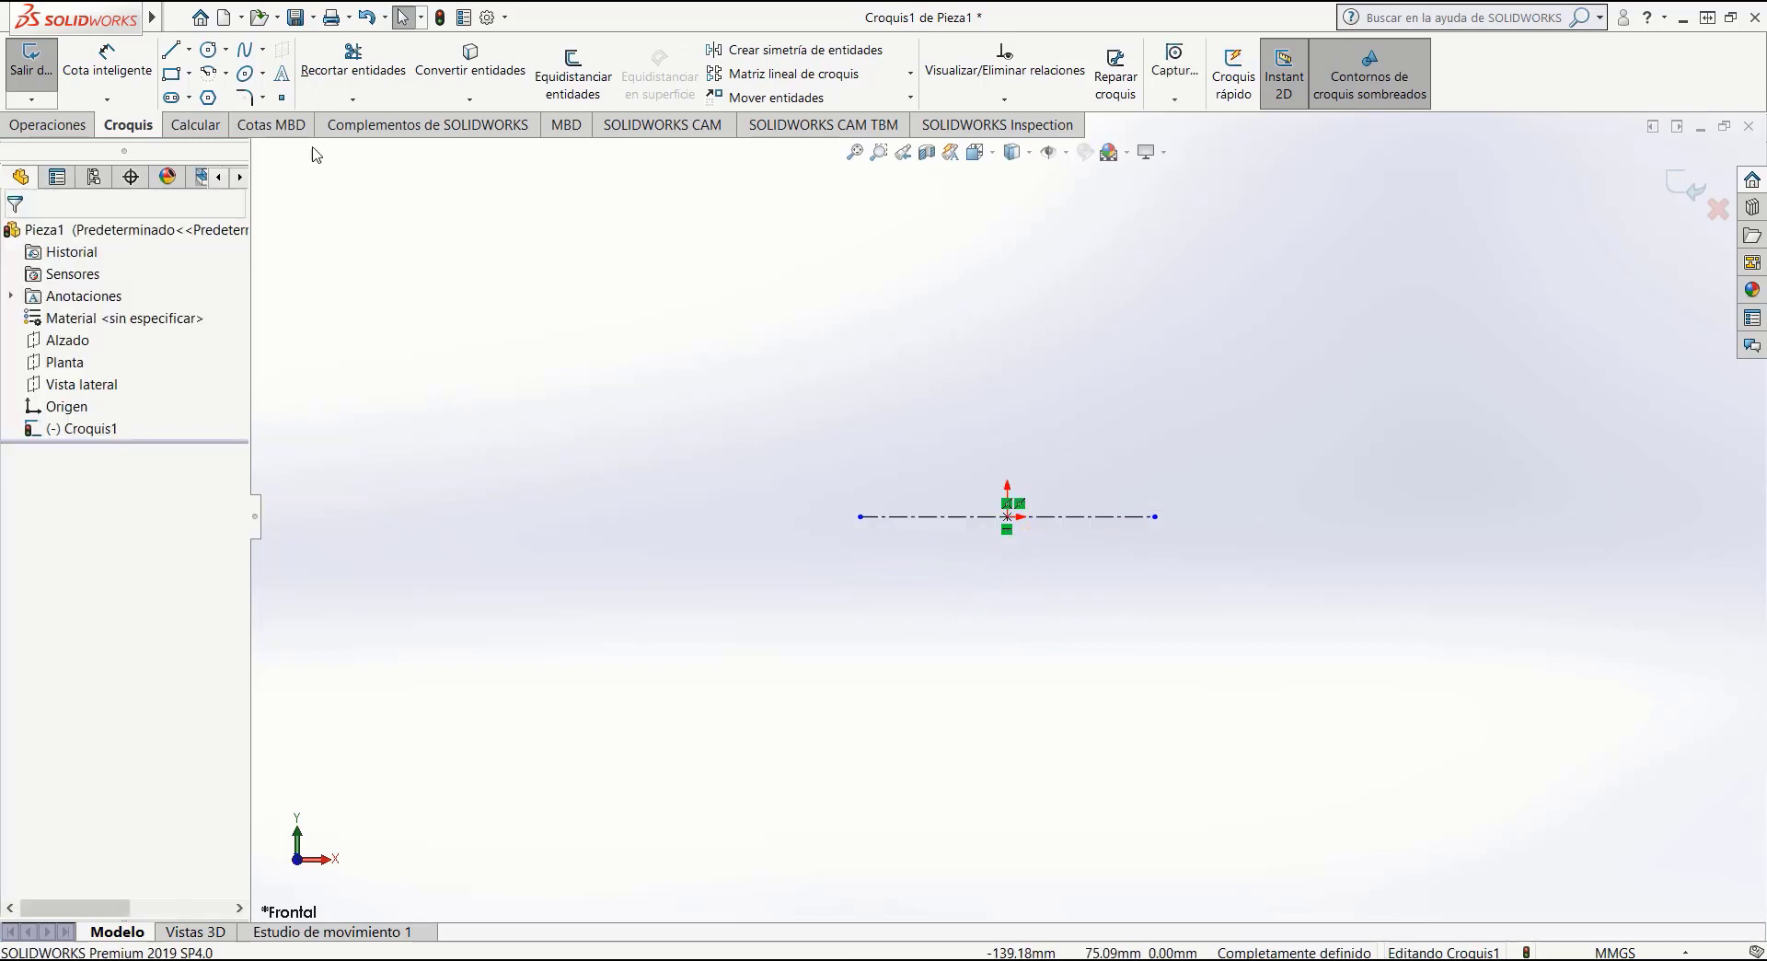
Sketch the hub outline above the axis: a horizontal base, a short vertical right end and an upper edge about 12 mm long running back left.
left_click(175, 53)
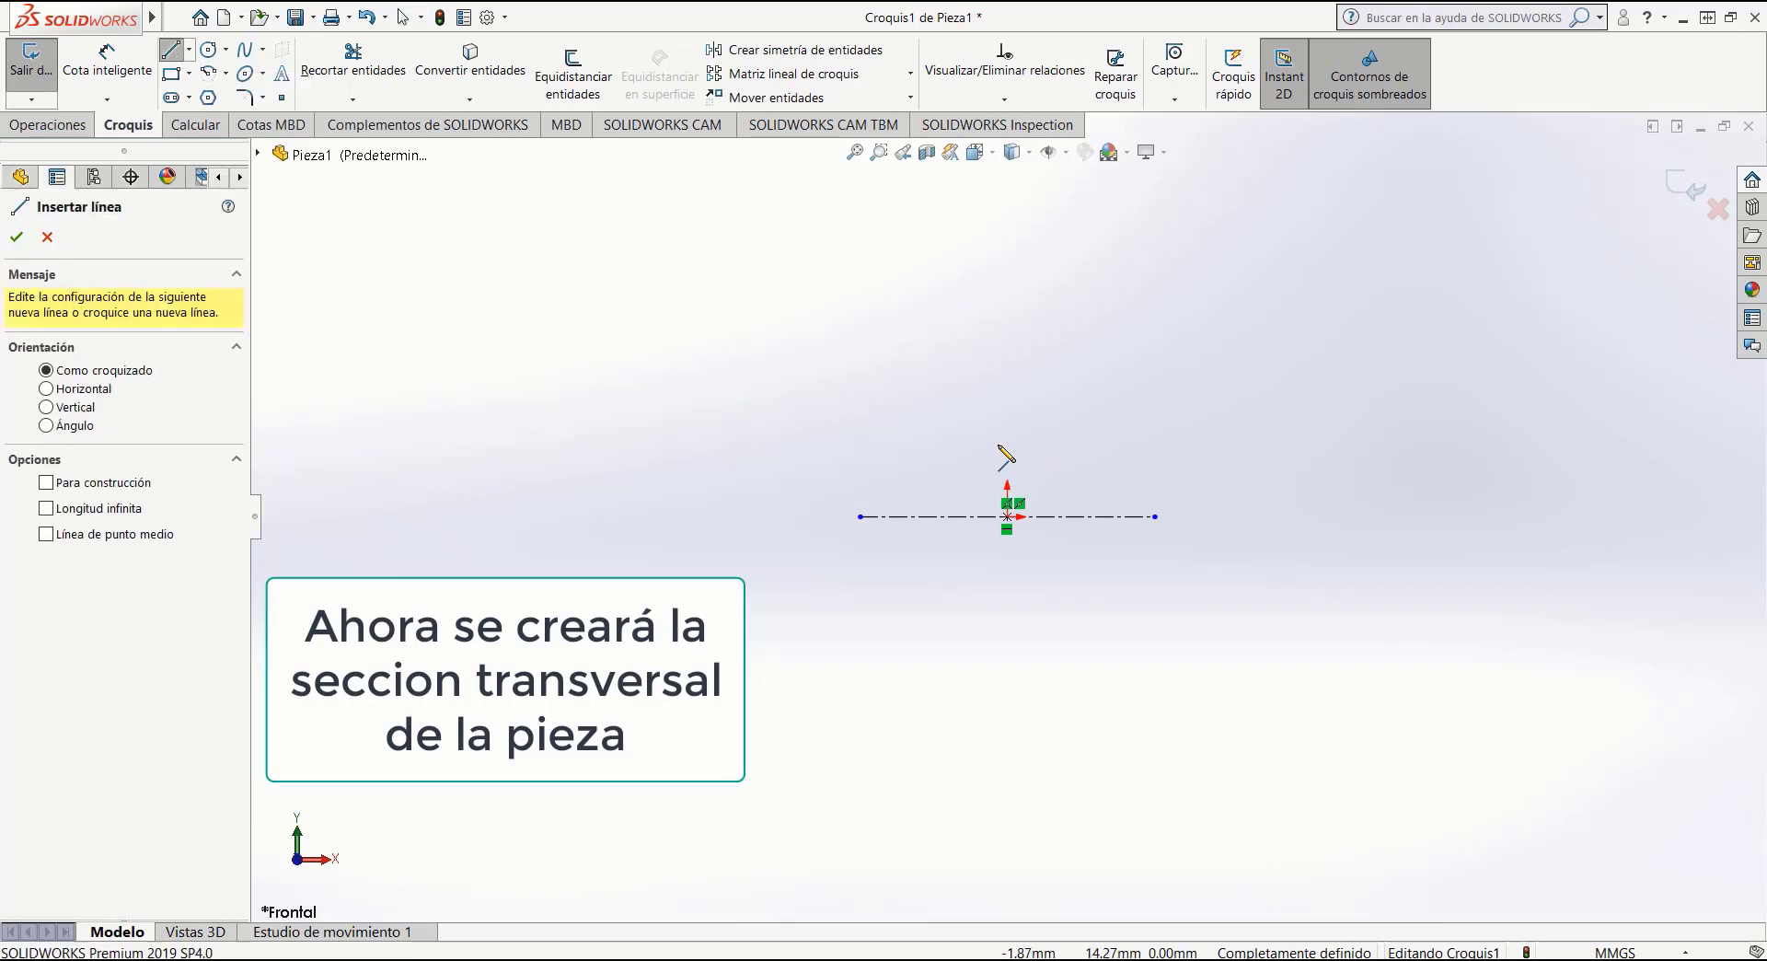
left_click(933, 389)
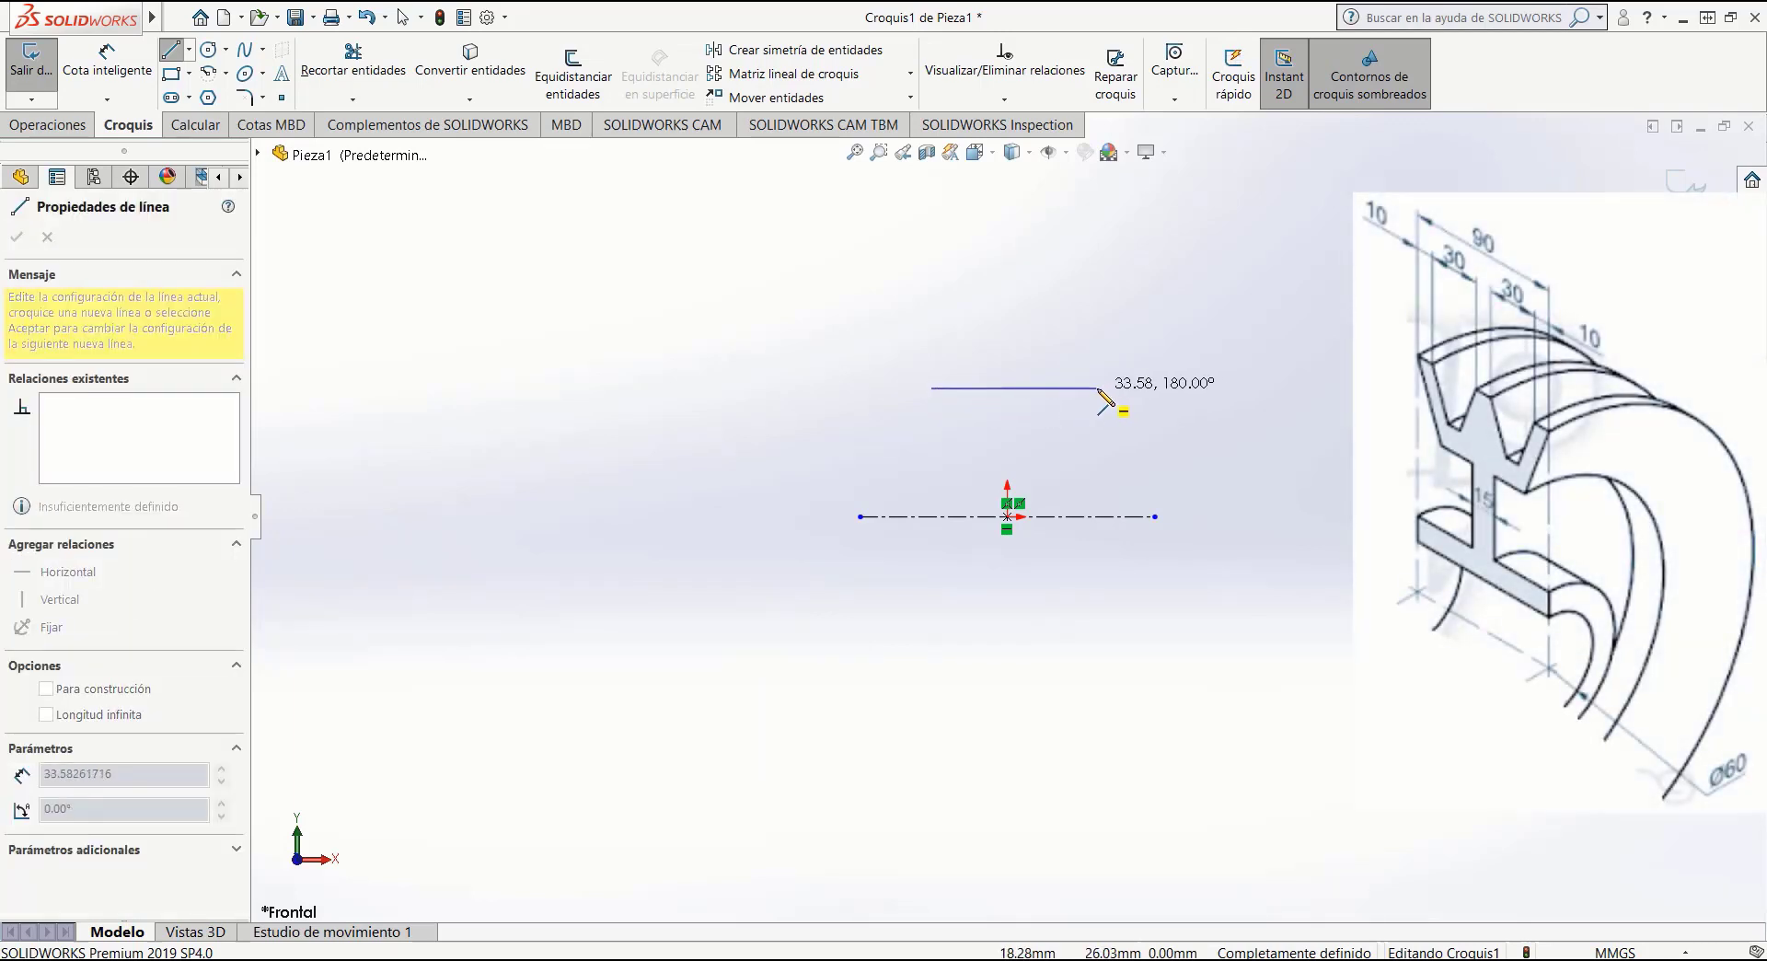
left_click(1087, 388)
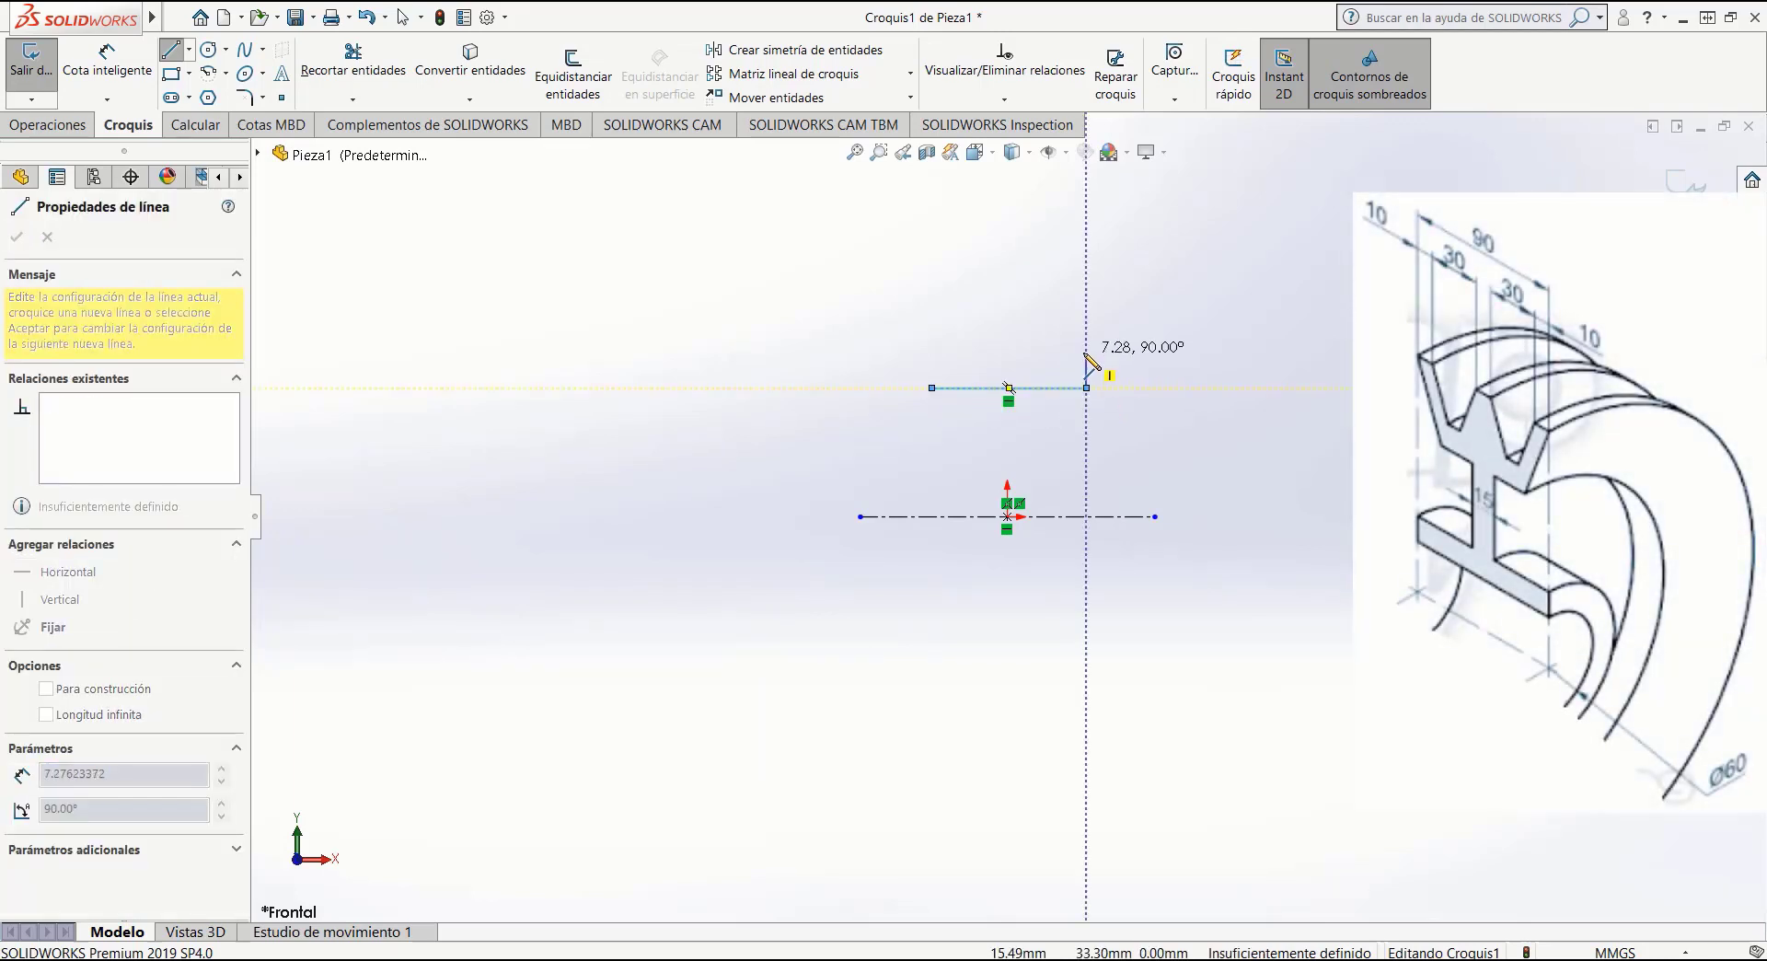
left_click(1087, 338)
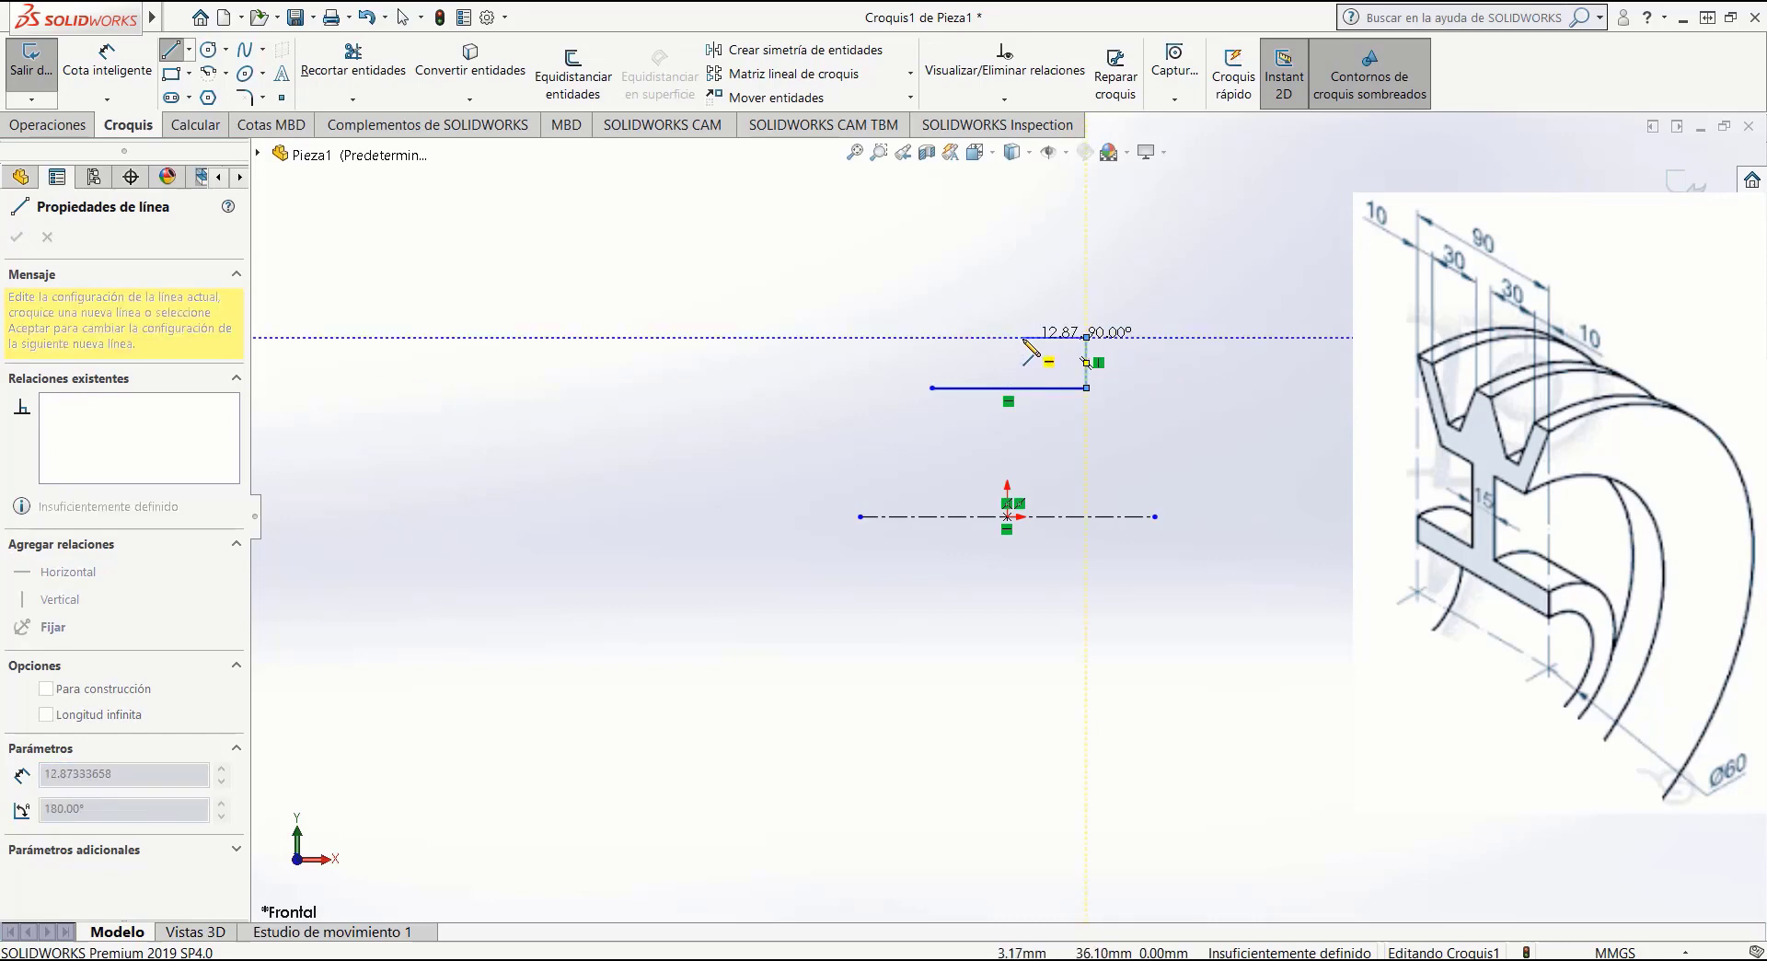
left_click(1026, 338)
scroll(1027, 338, "down", 3)
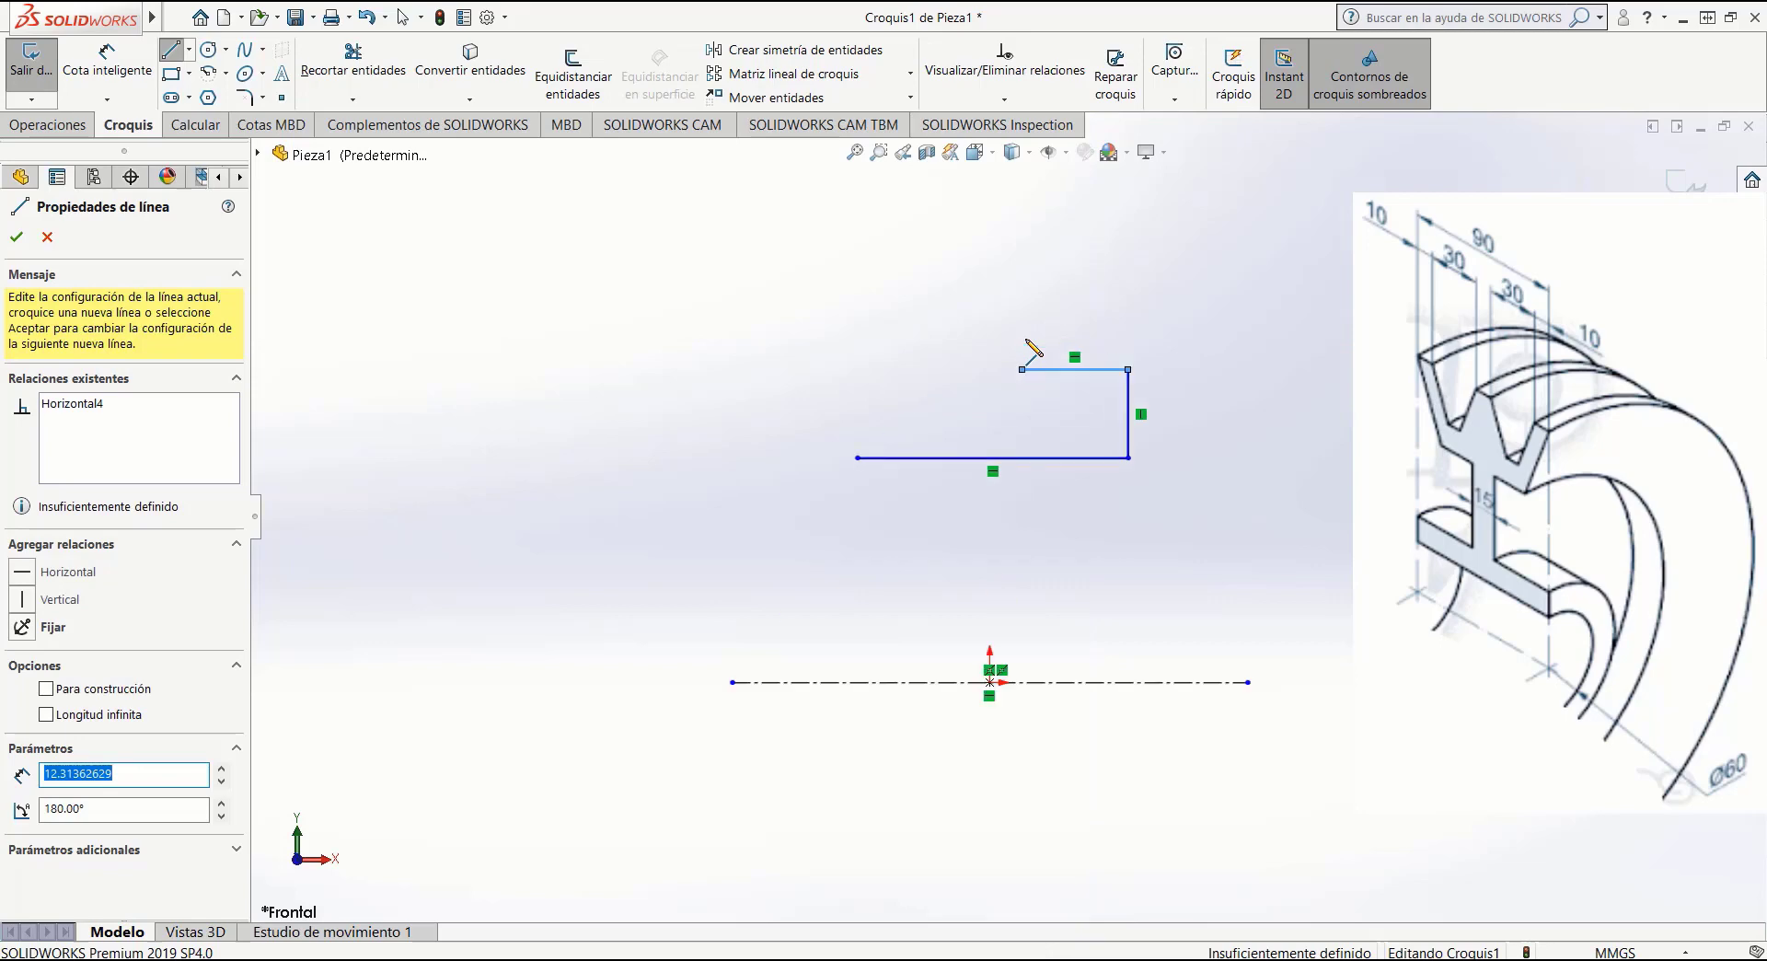
scroll(1012, 470, "up", 5)
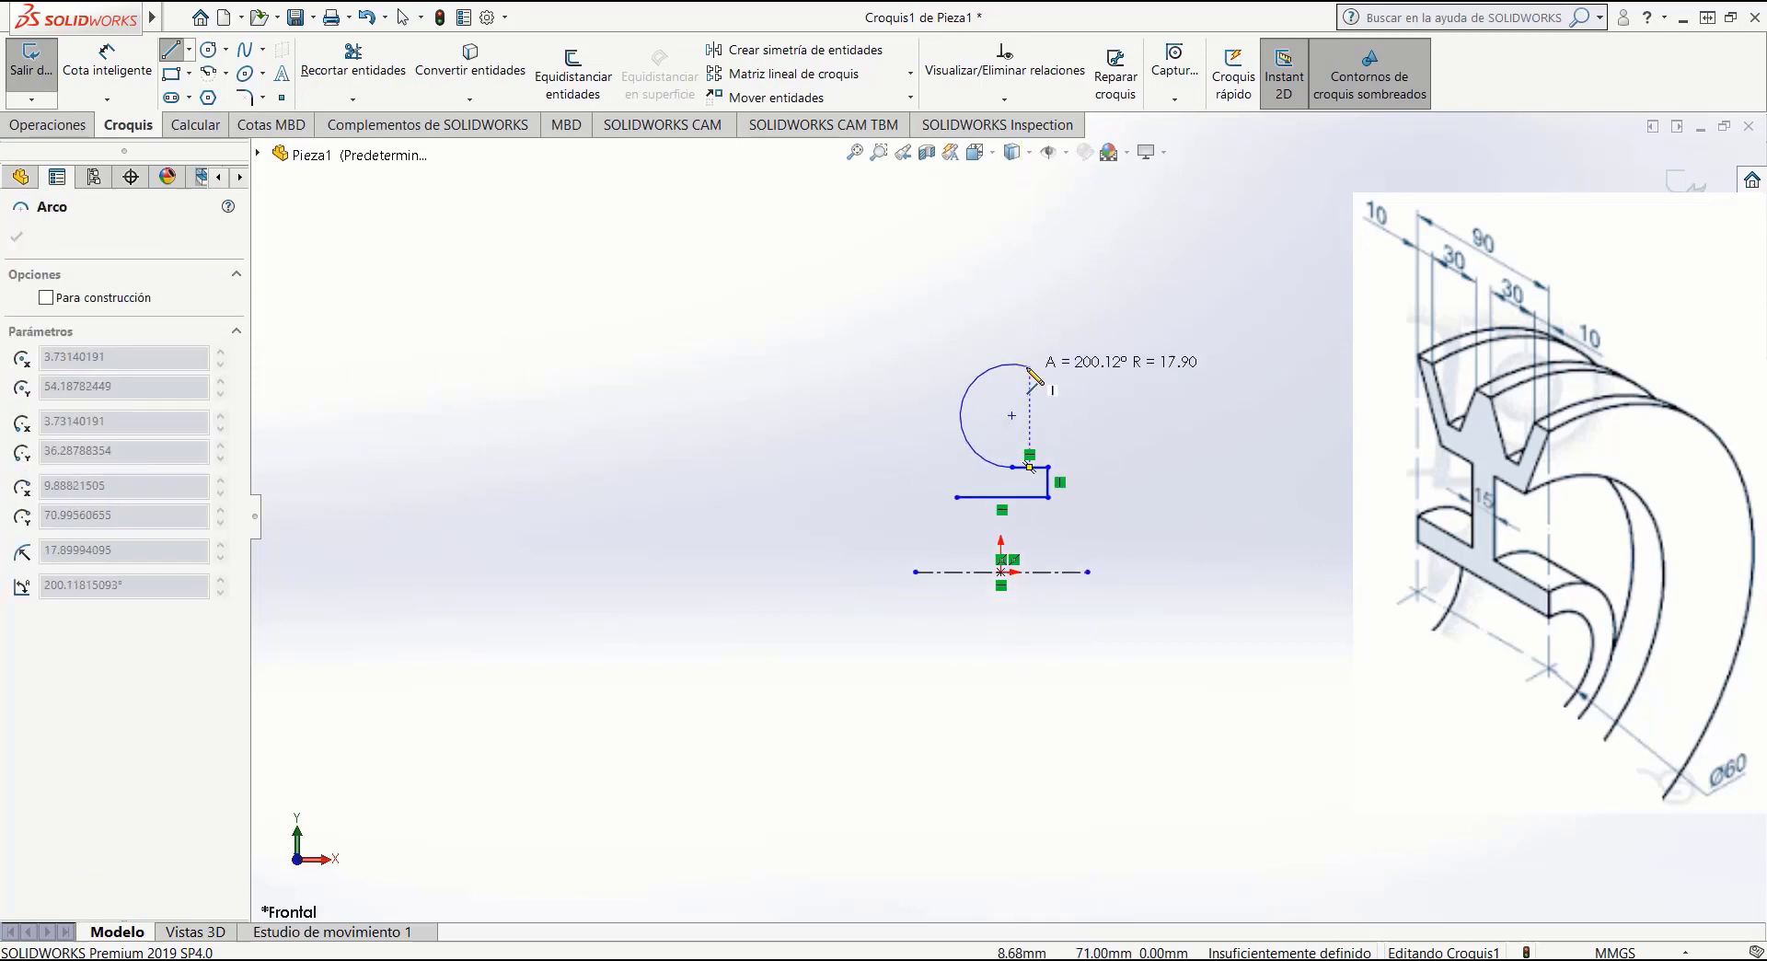
key("Escape")
key("Escape")
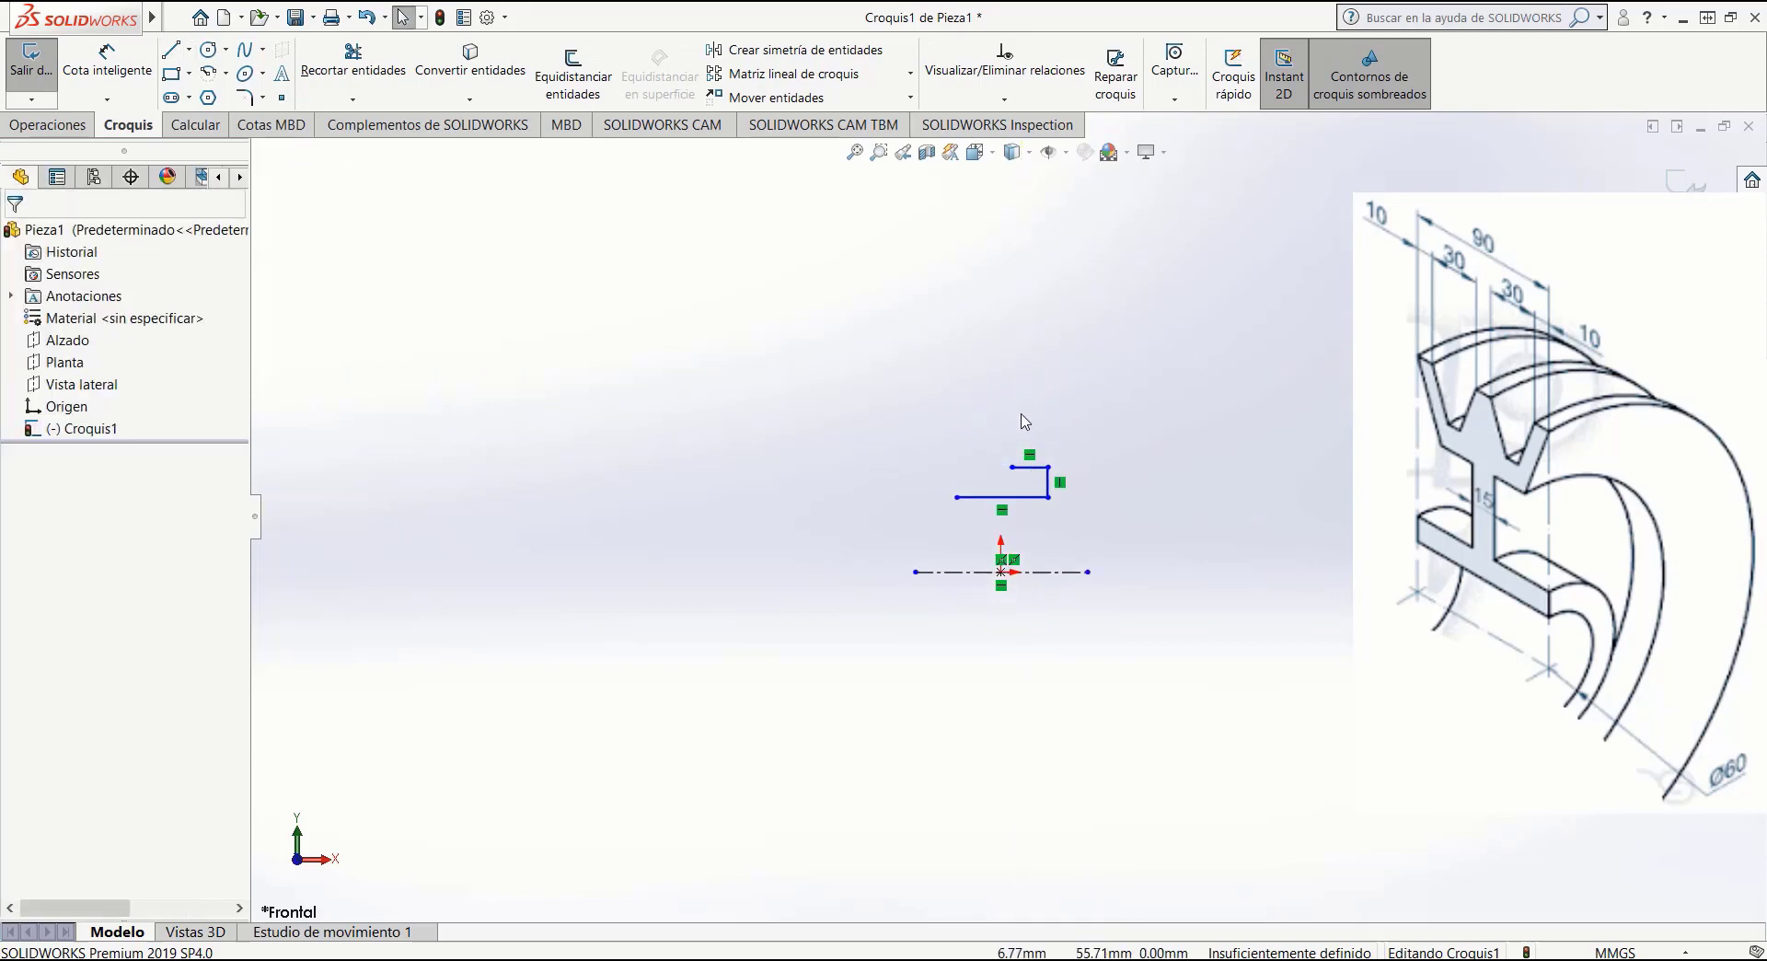
Continue the profile with a vertical web line up from the hub's upper edge and a short horizontal rim line to the right.
scroll(1012, 433, "down", 1)
mouse_move(1012, 431)
right_mouse_down()
mouse_move(1017, 374)
mouse_move(921, 438)
right_mouse_up()
key("Escape")
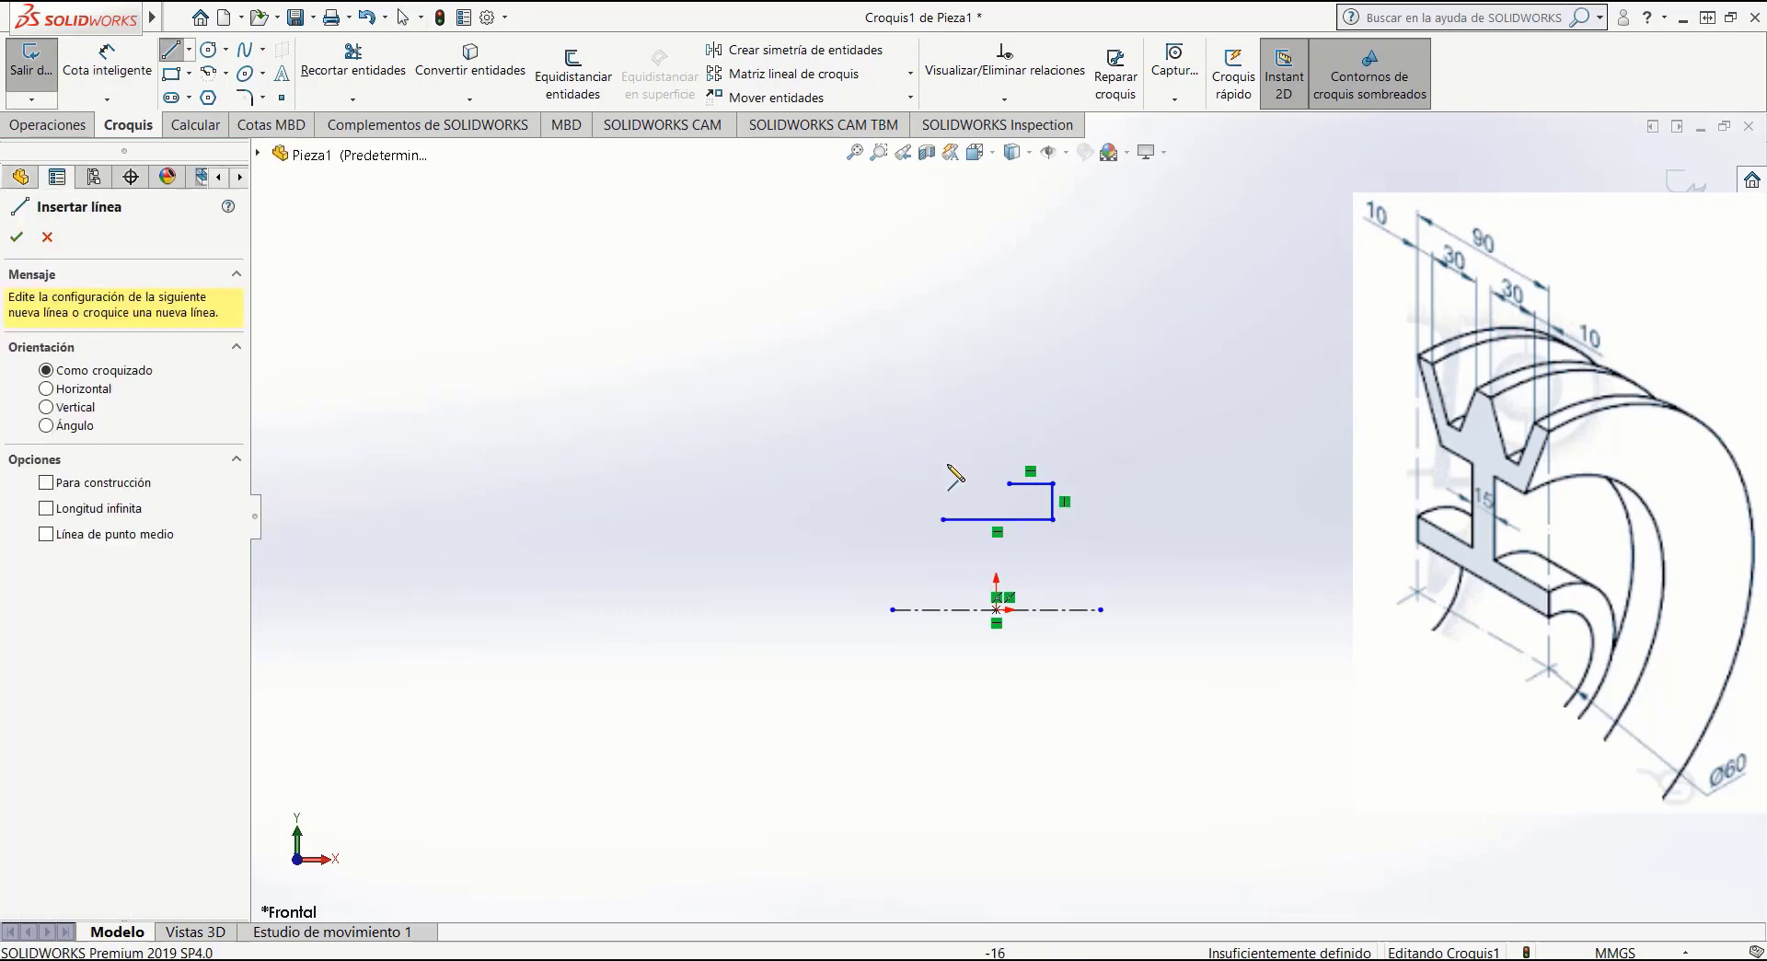
left_click(1010, 482)
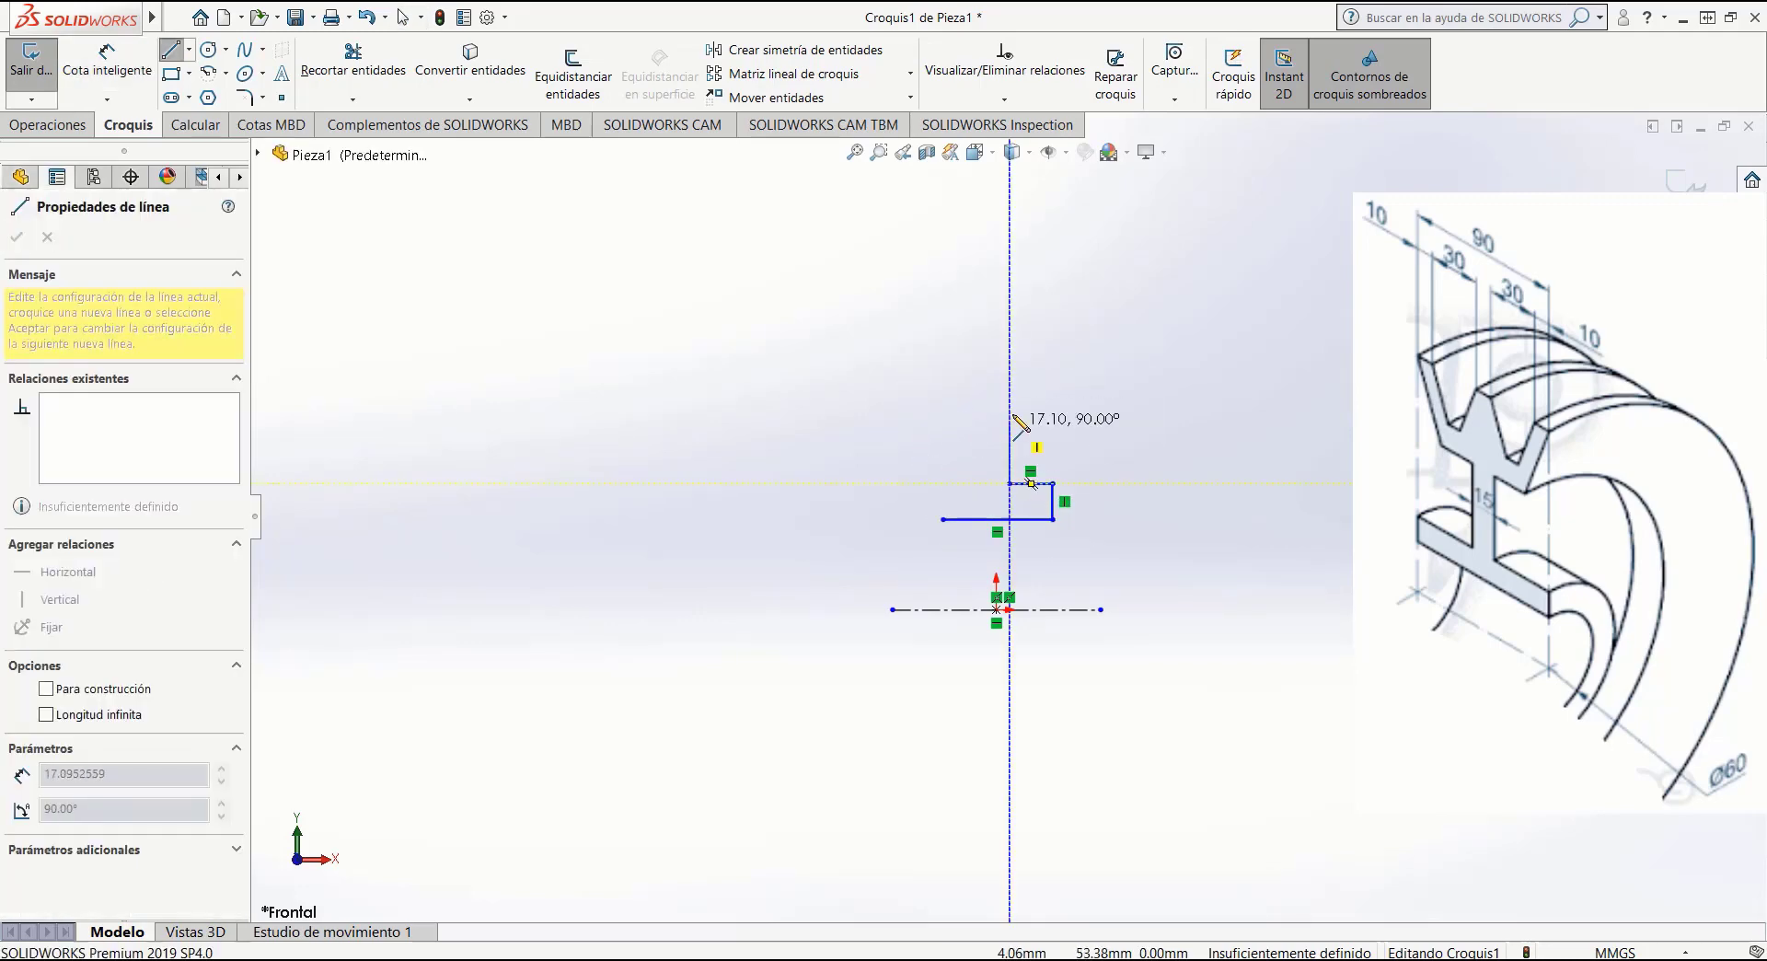
left_click(1010, 329)
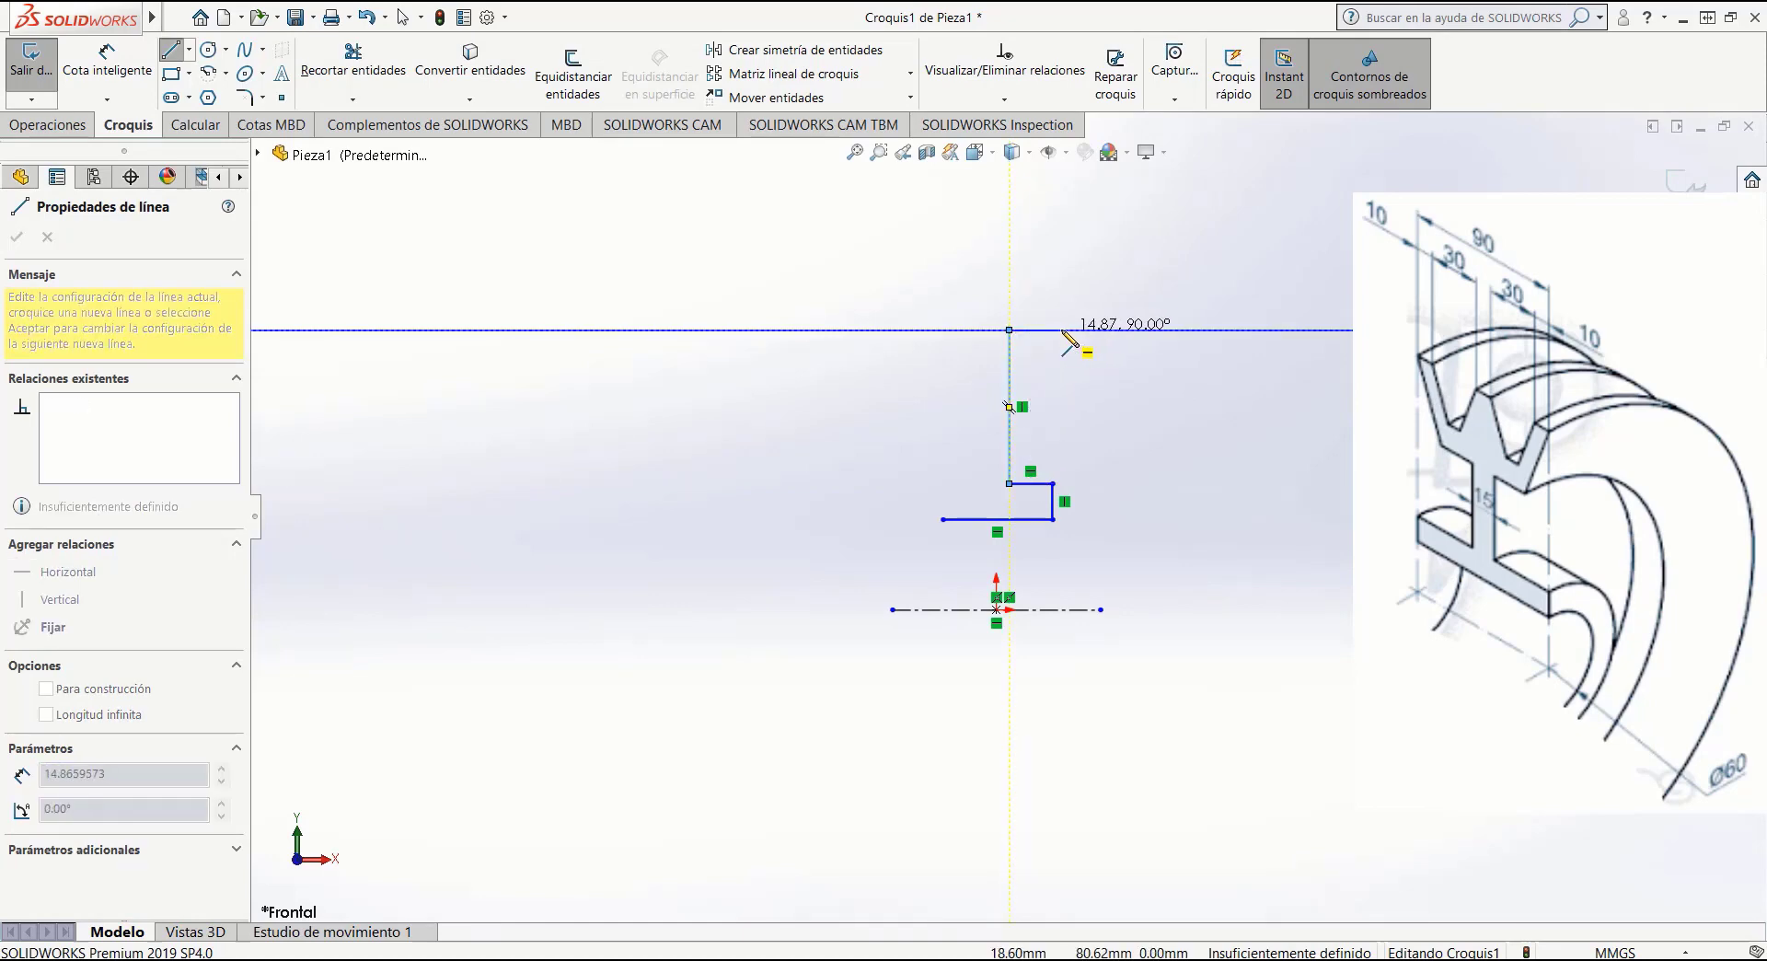
left_click(1066, 330)
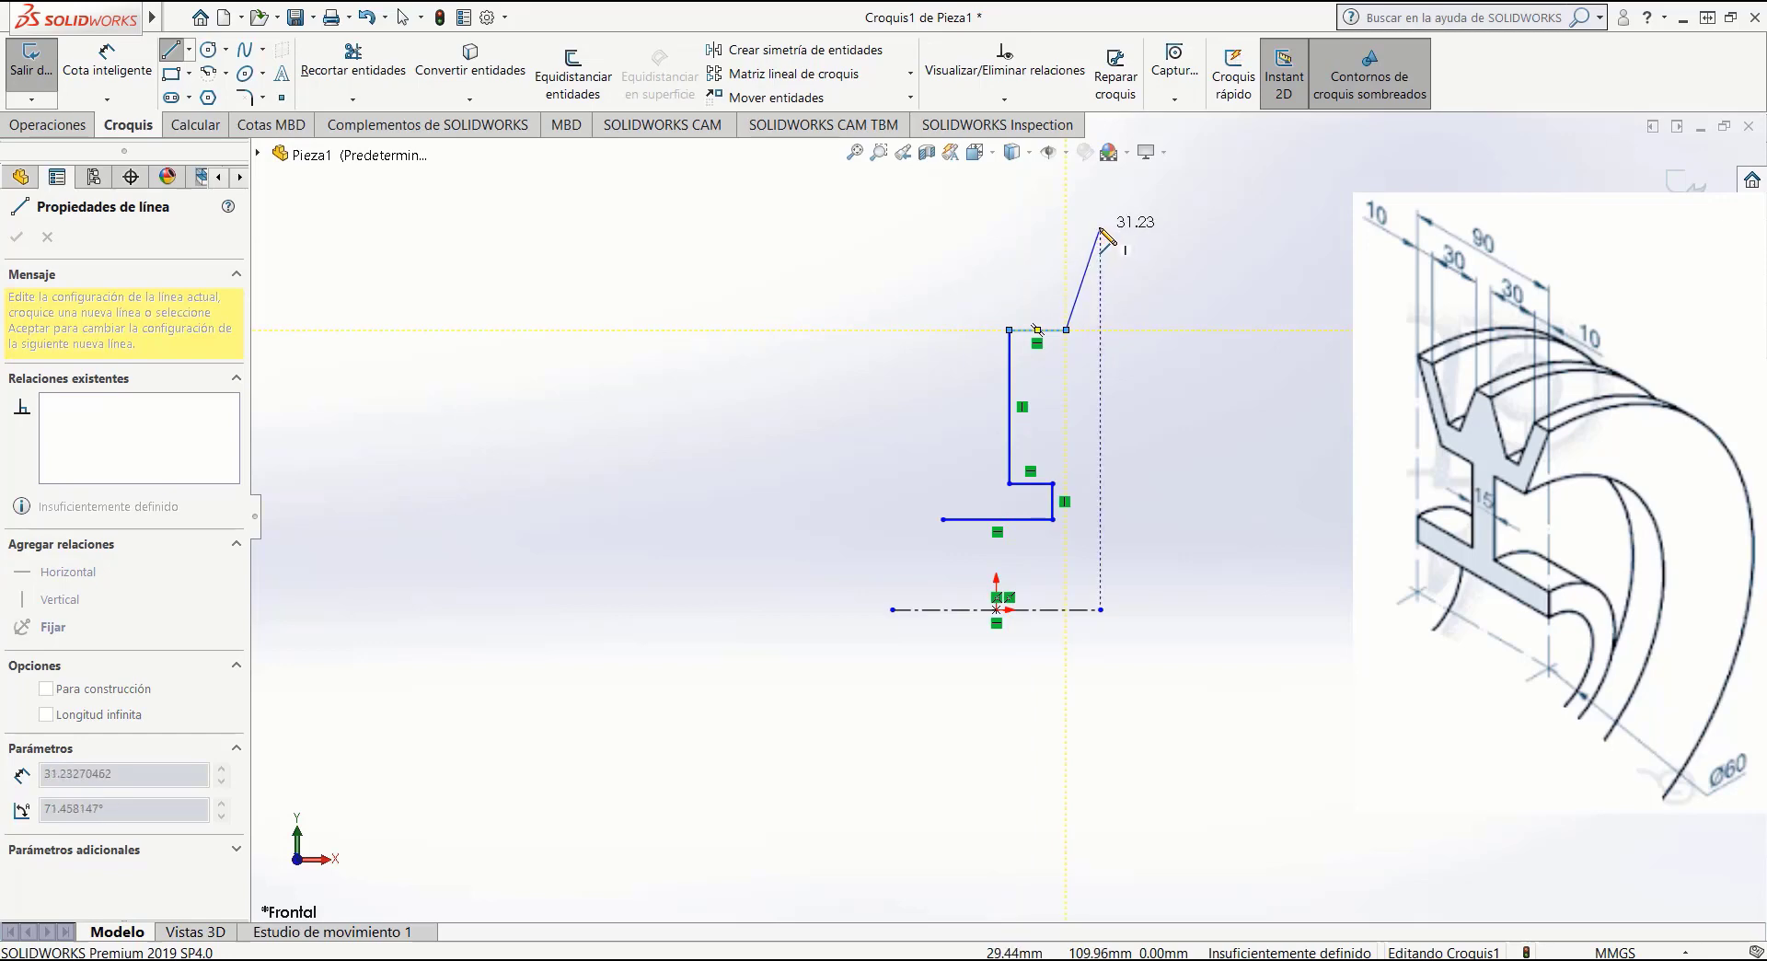
Sketch the outer rim flange with an outward slanted line about 31 mm long, a top about 12 mm wide and a parallel inner flank about 19 mm long.
left_click(1100, 227)
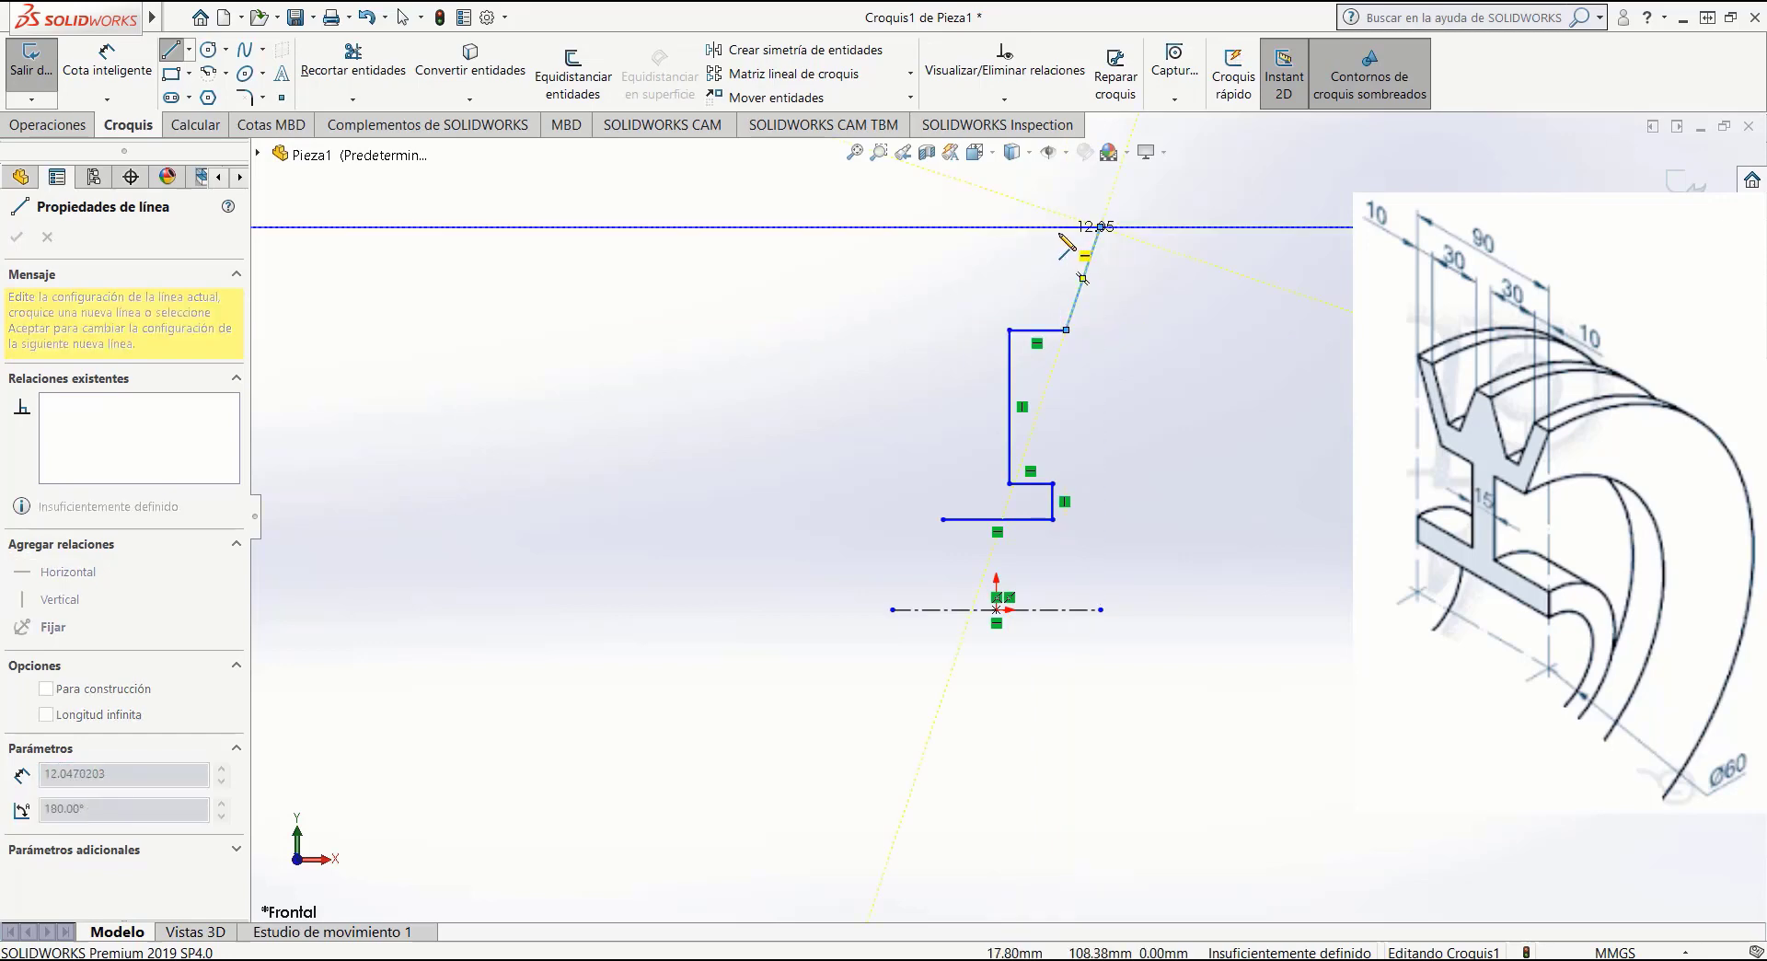
left_click(1059, 226)
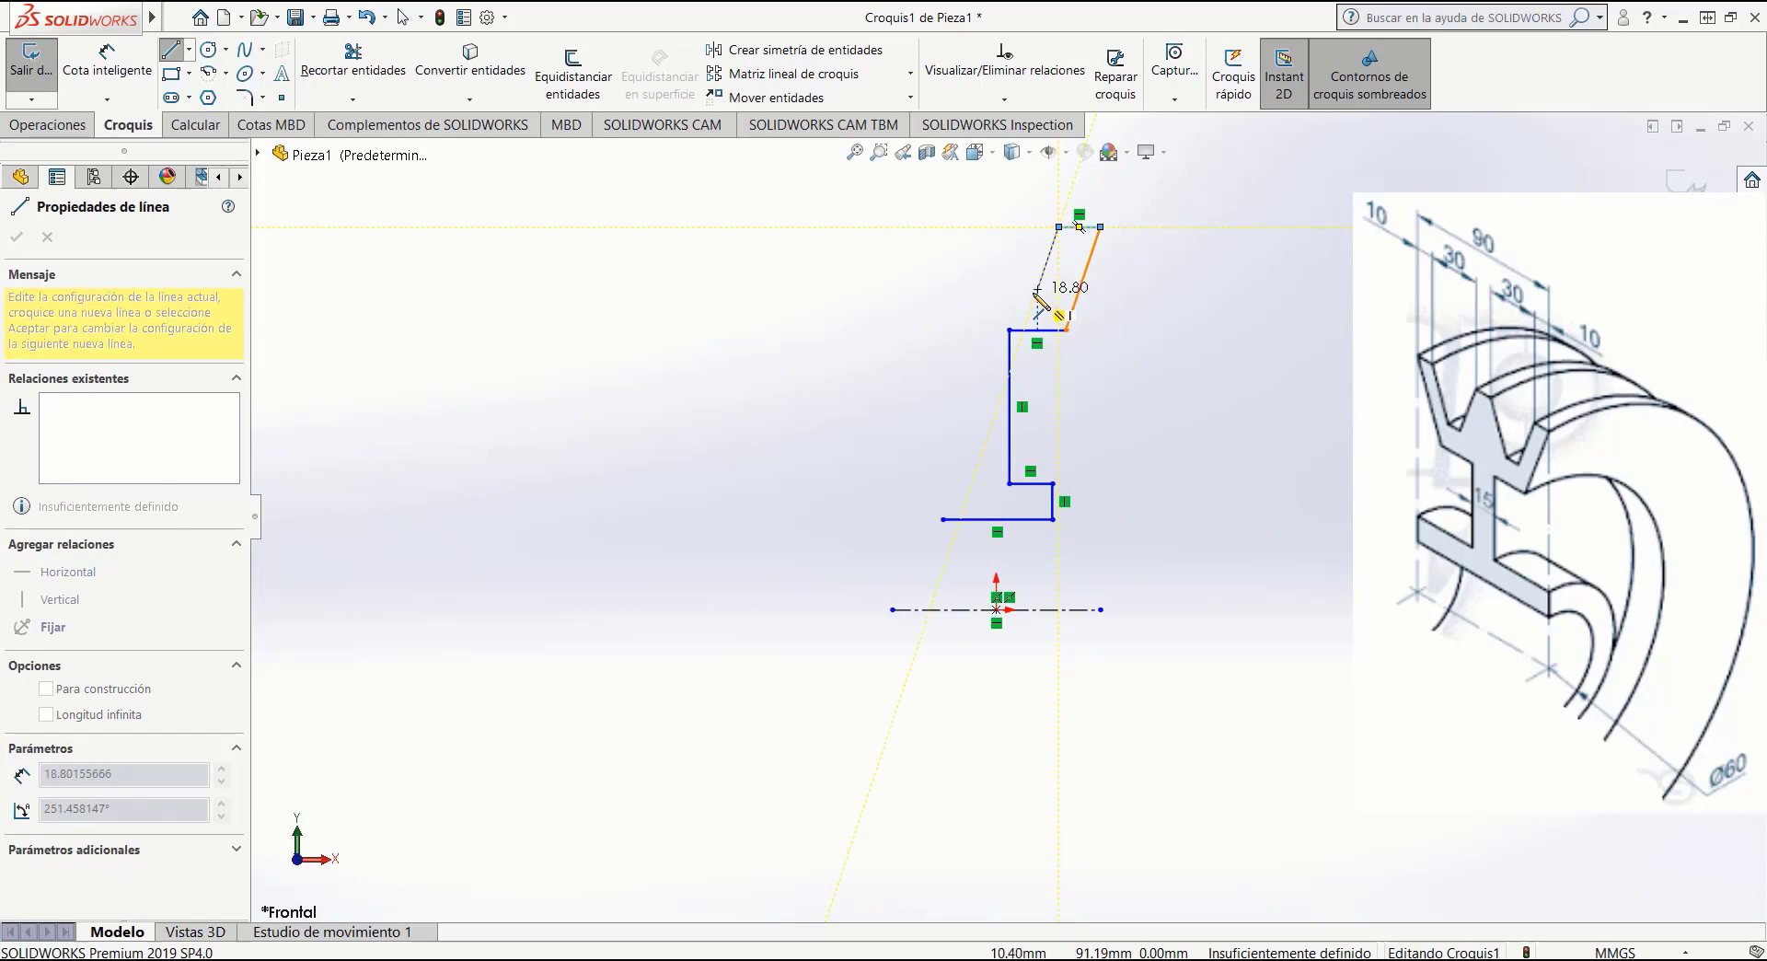
left_click(1038, 289)
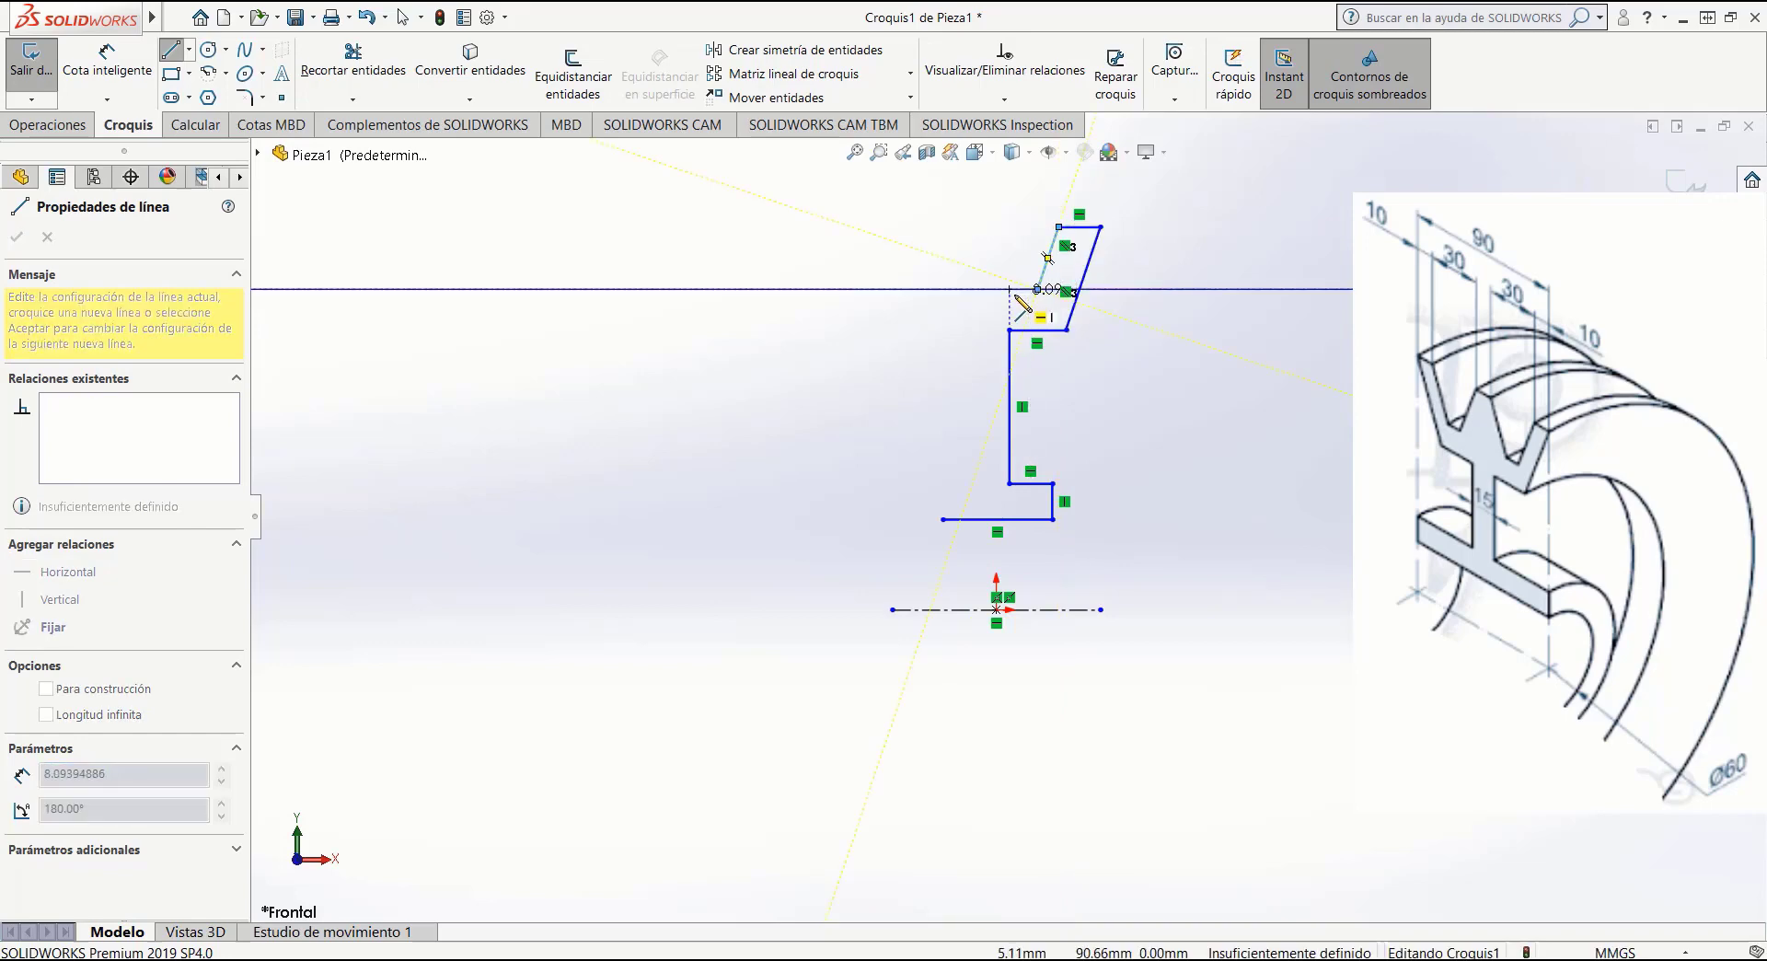
Add the groove's short horizontal floor, an opposite flank about 18 mm long and a horizontal top edge about 14 mm long to the left.
scroll(1015, 296, "down", 3)
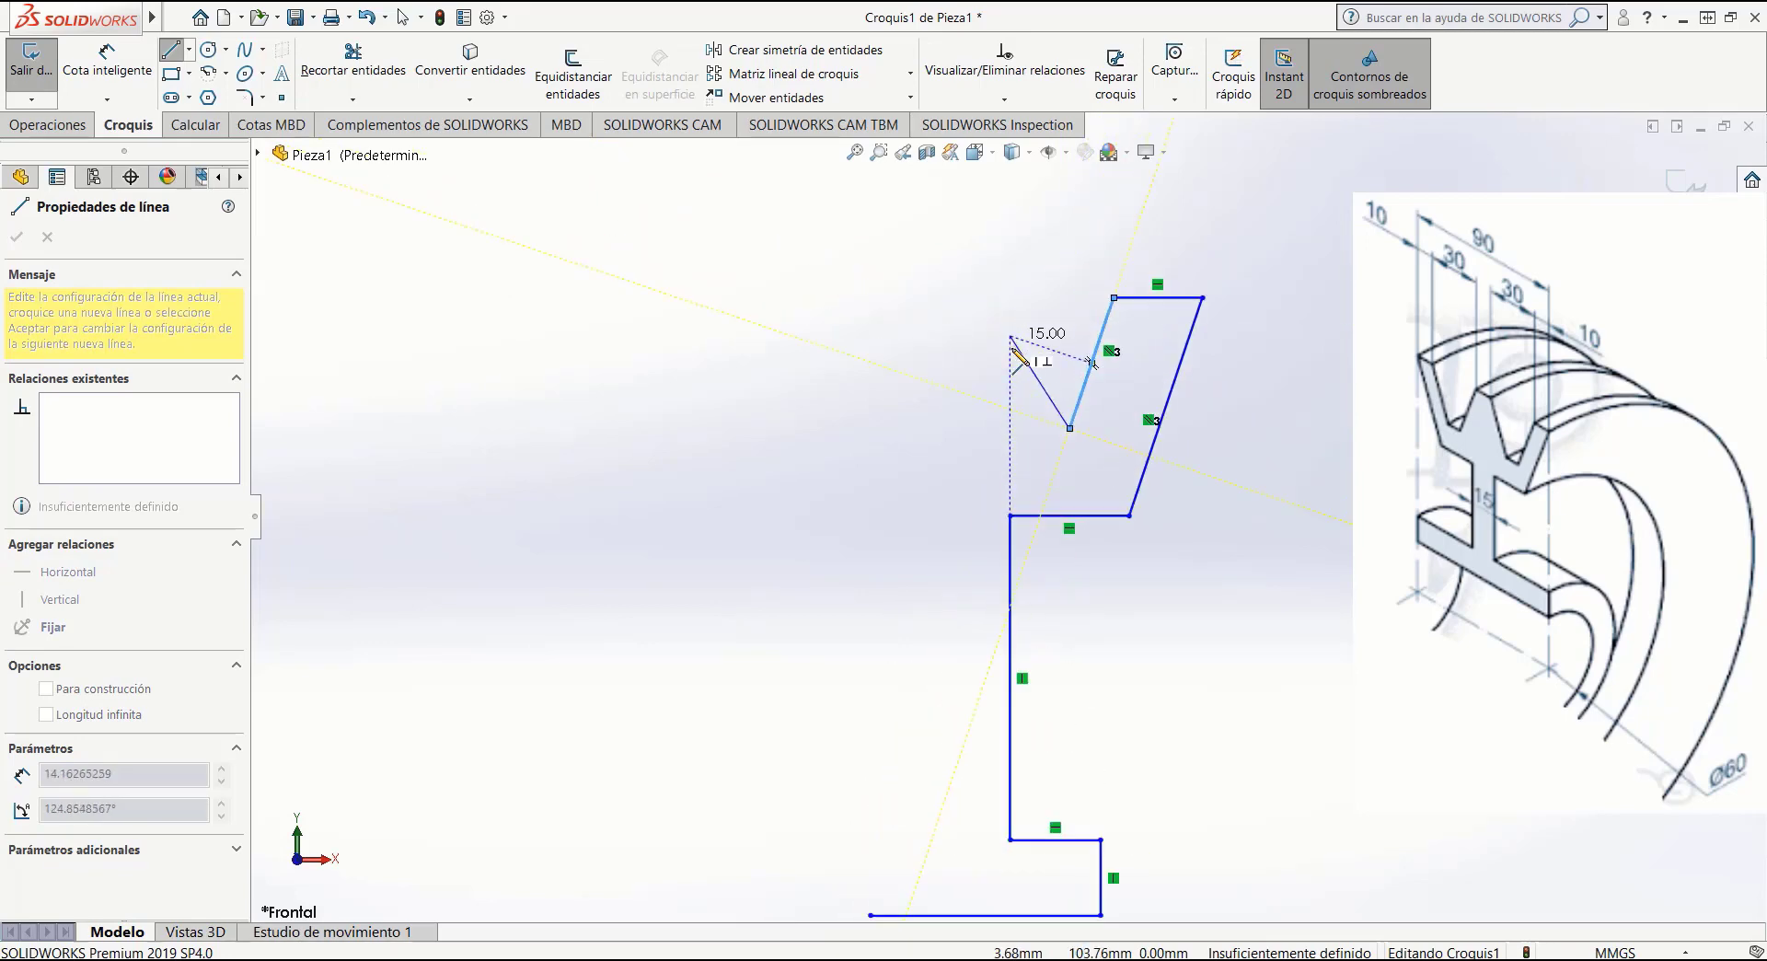
left_click(1027, 428)
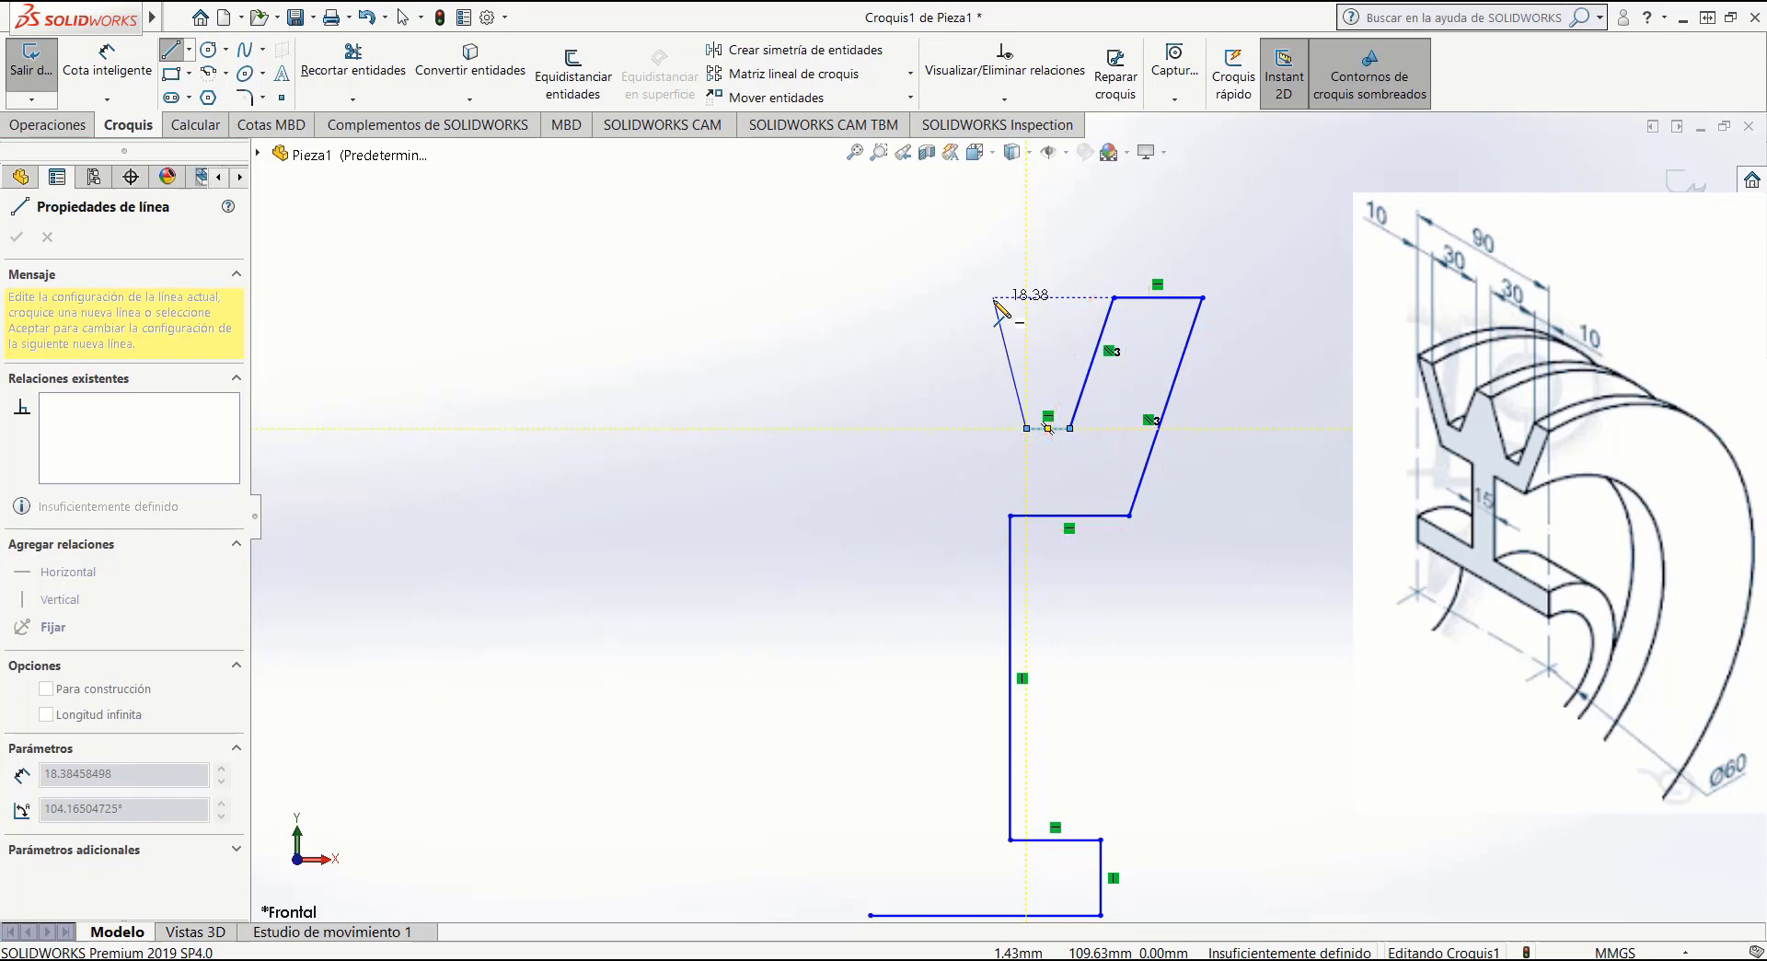
left_click(993, 297)
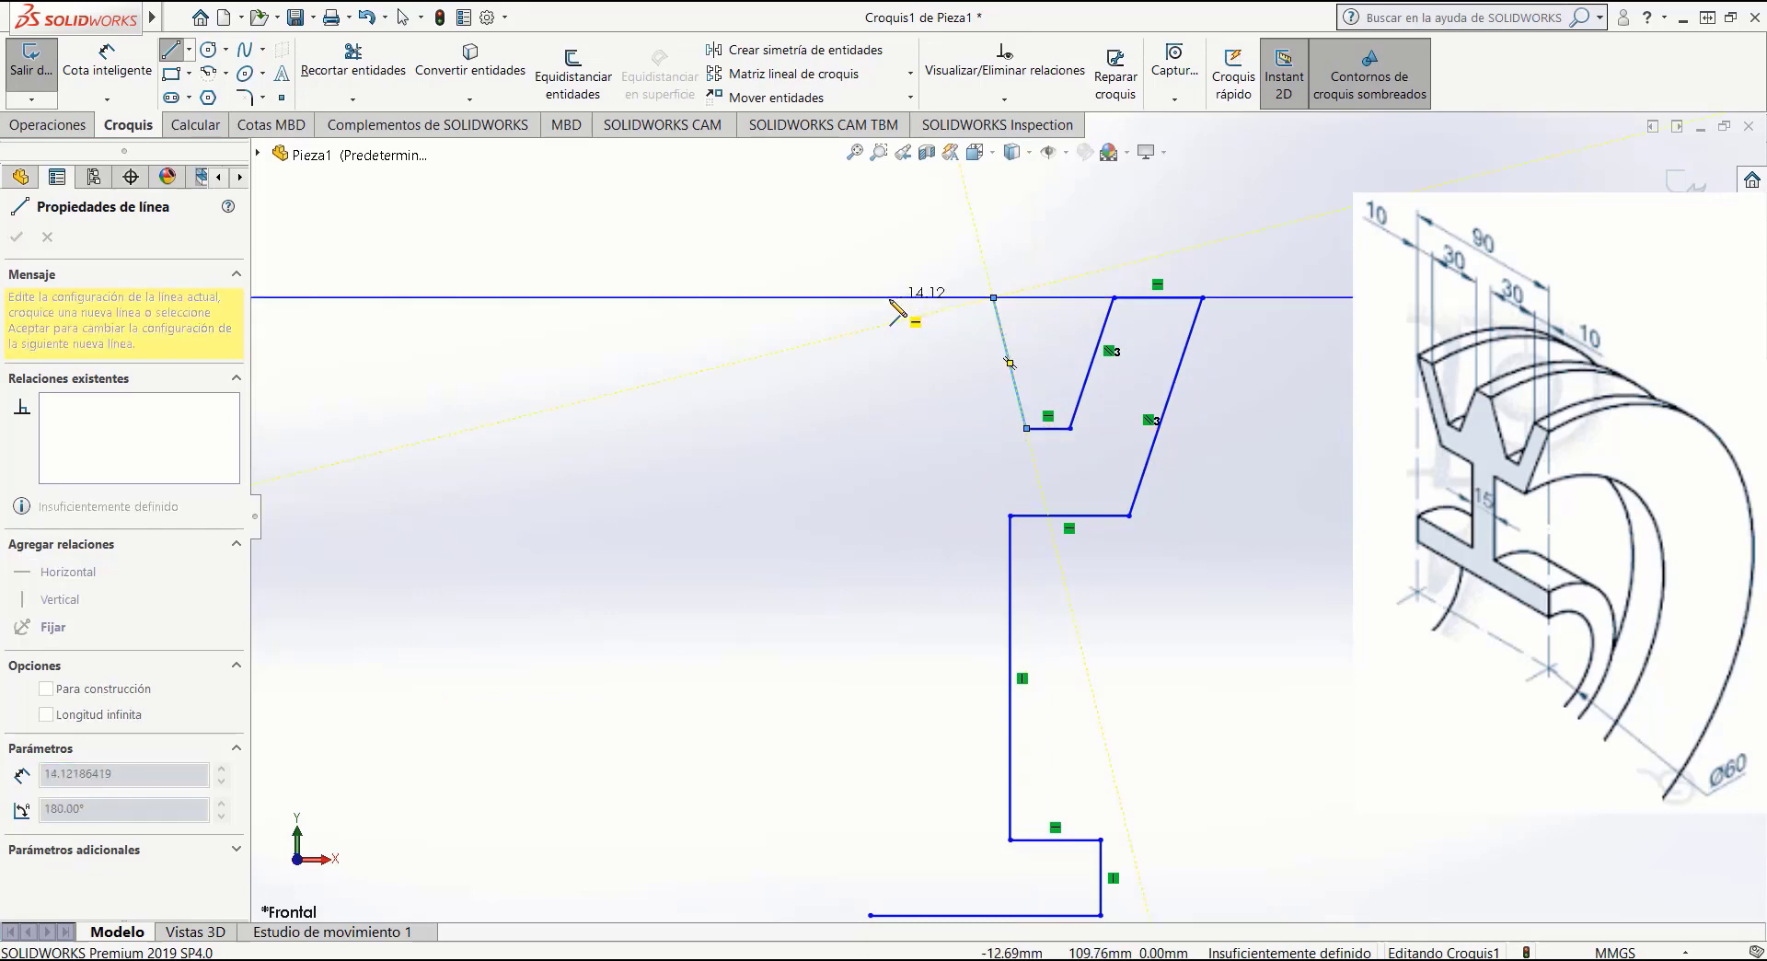
left_click(890, 297)
key("Escape")
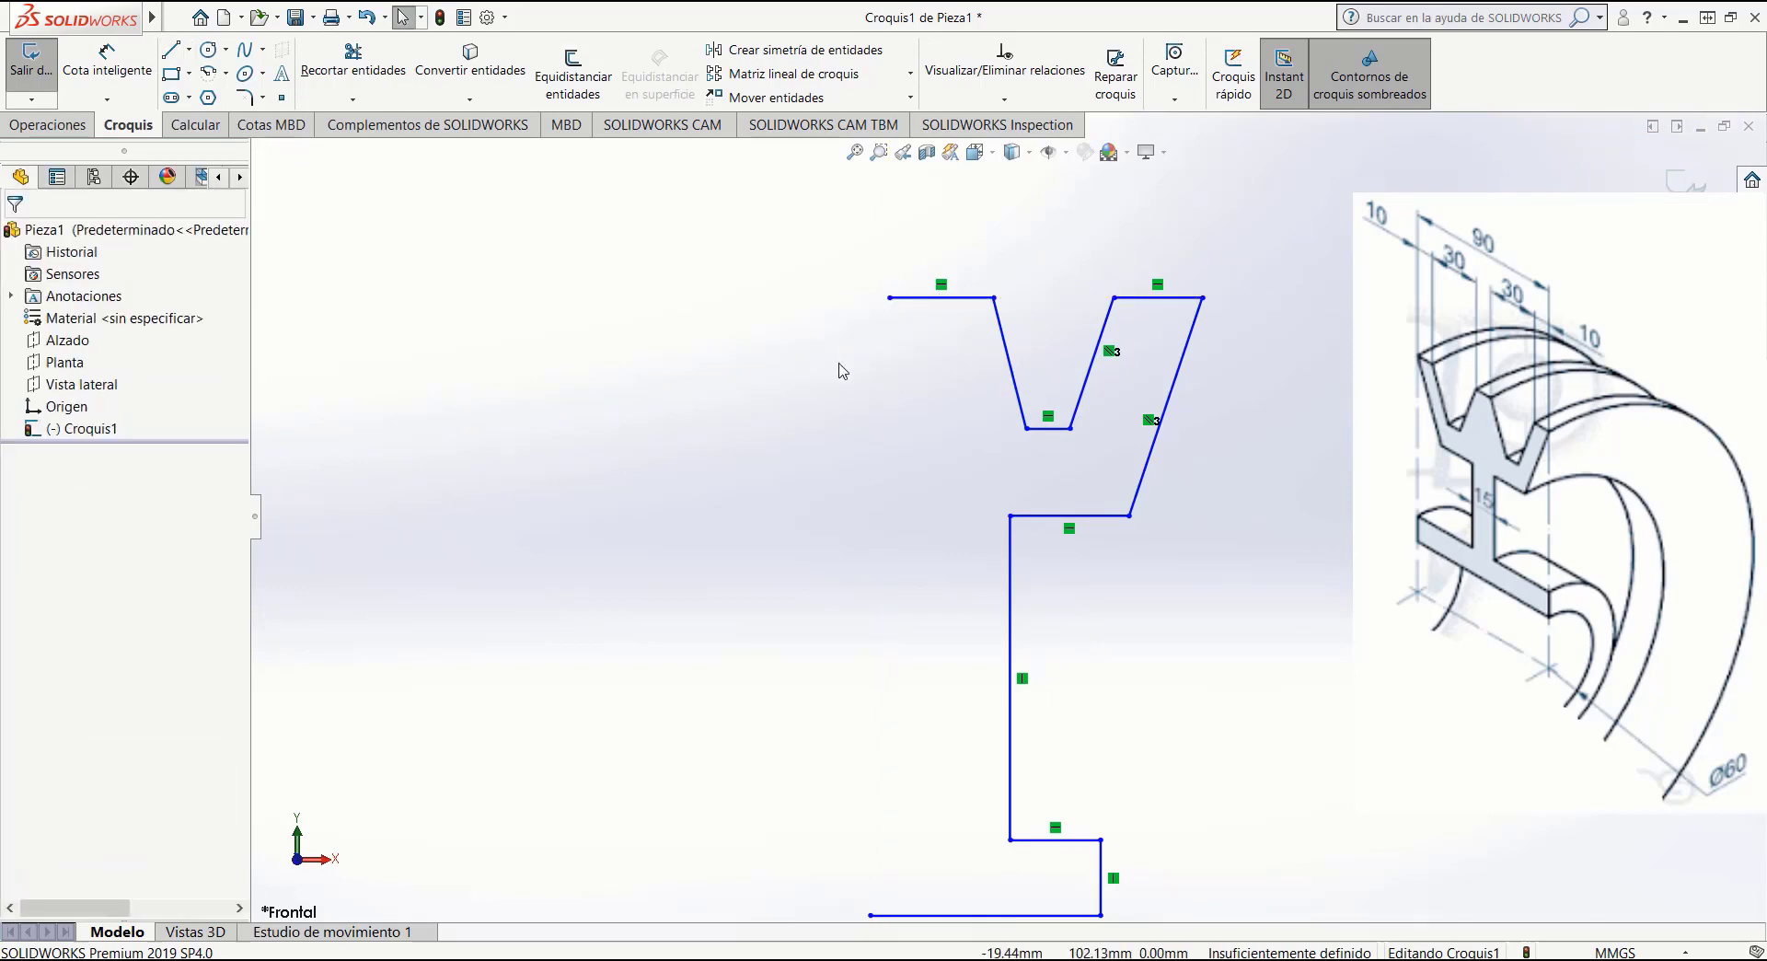
scroll(1049, 474, "up", 2)
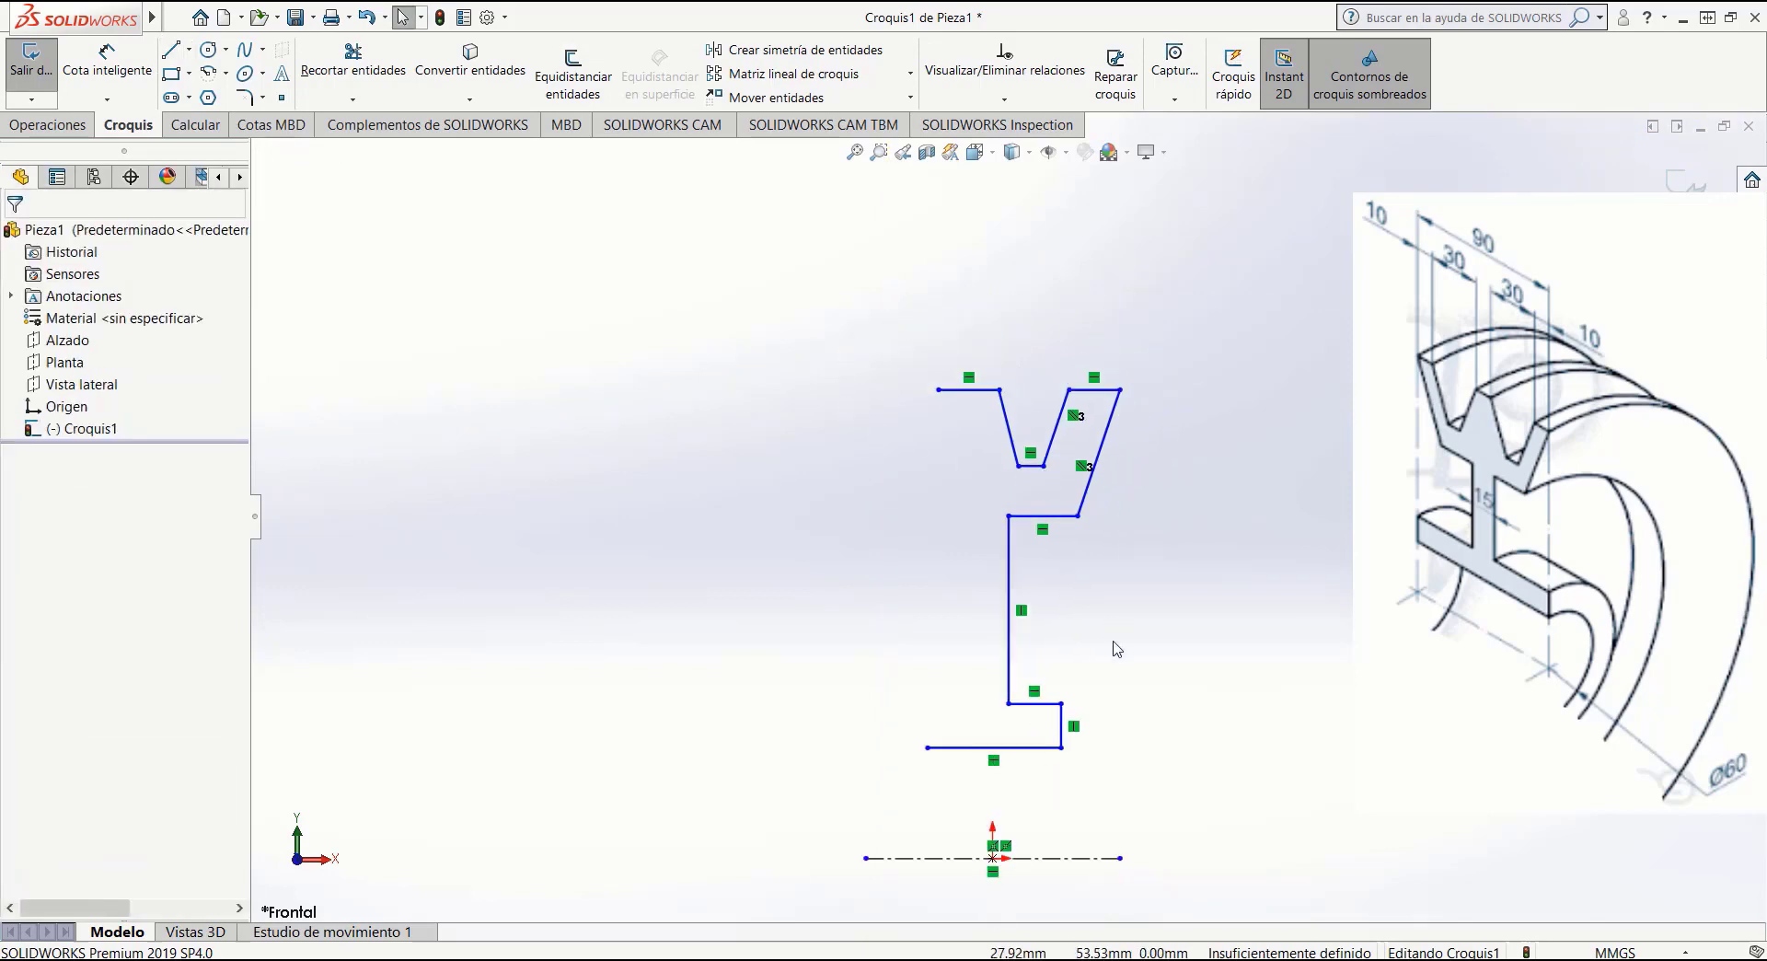
Sketch a construction line about 26 mm long from the origin up to the hub's base line as the symmetry reference.
scroll(1109, 658, "down", 1)
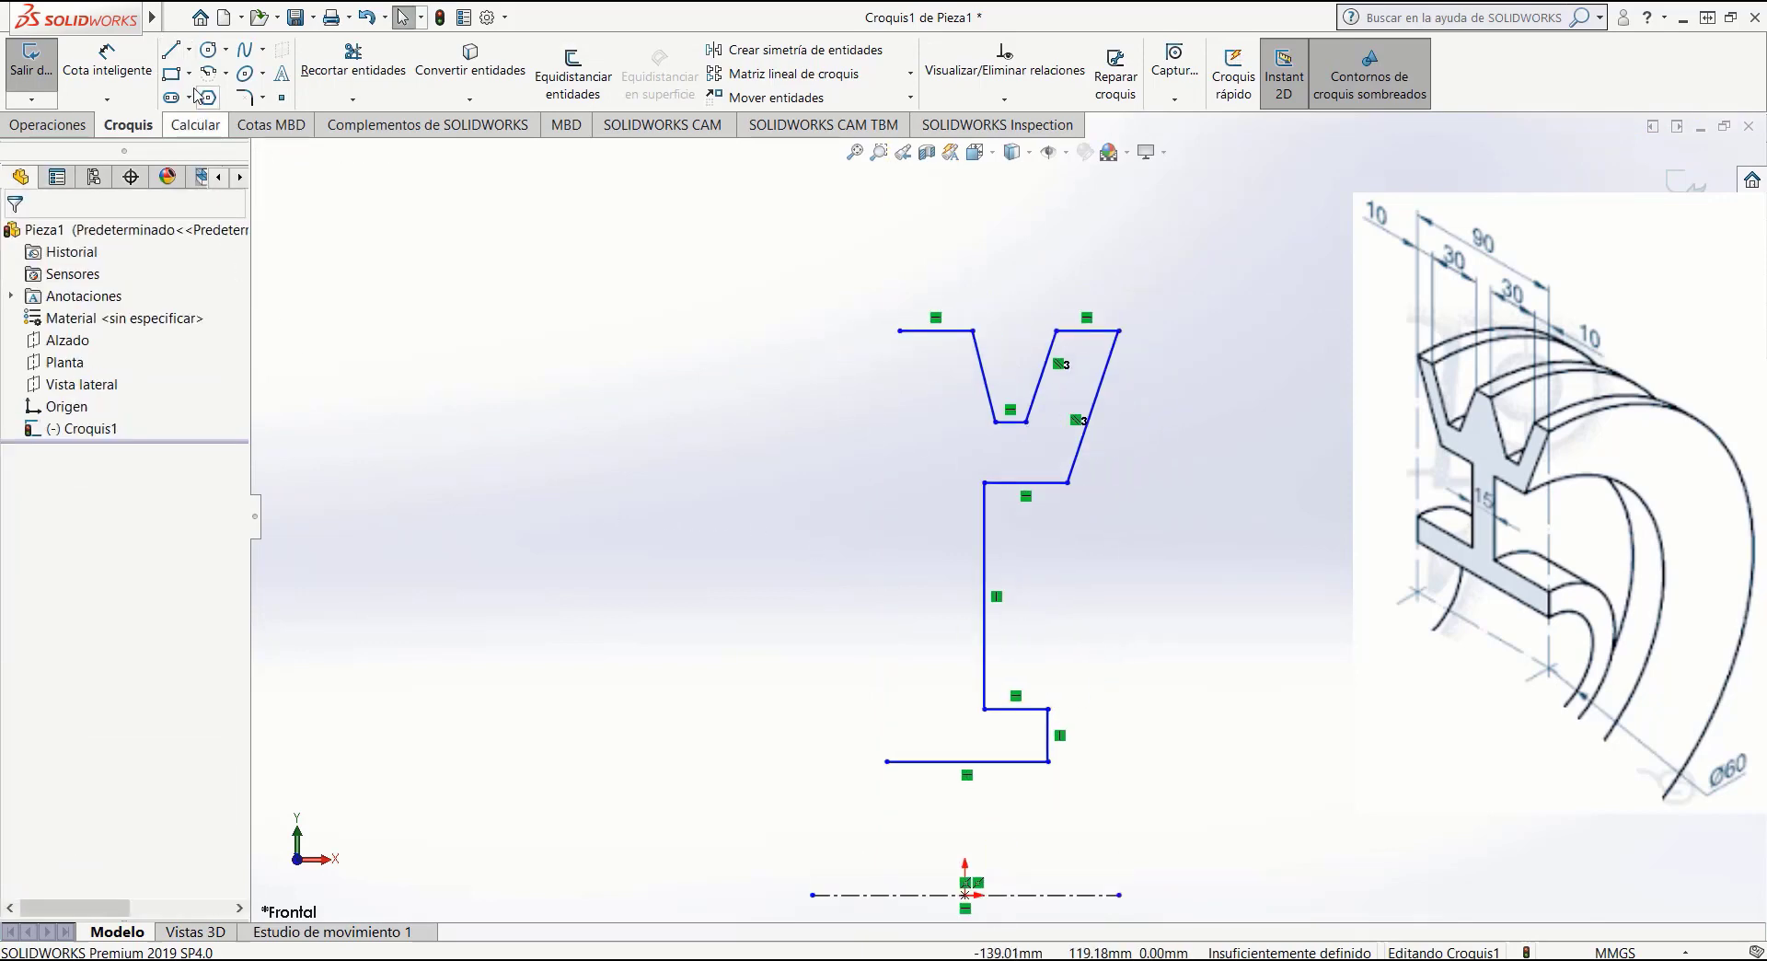
left_click(191, 50)
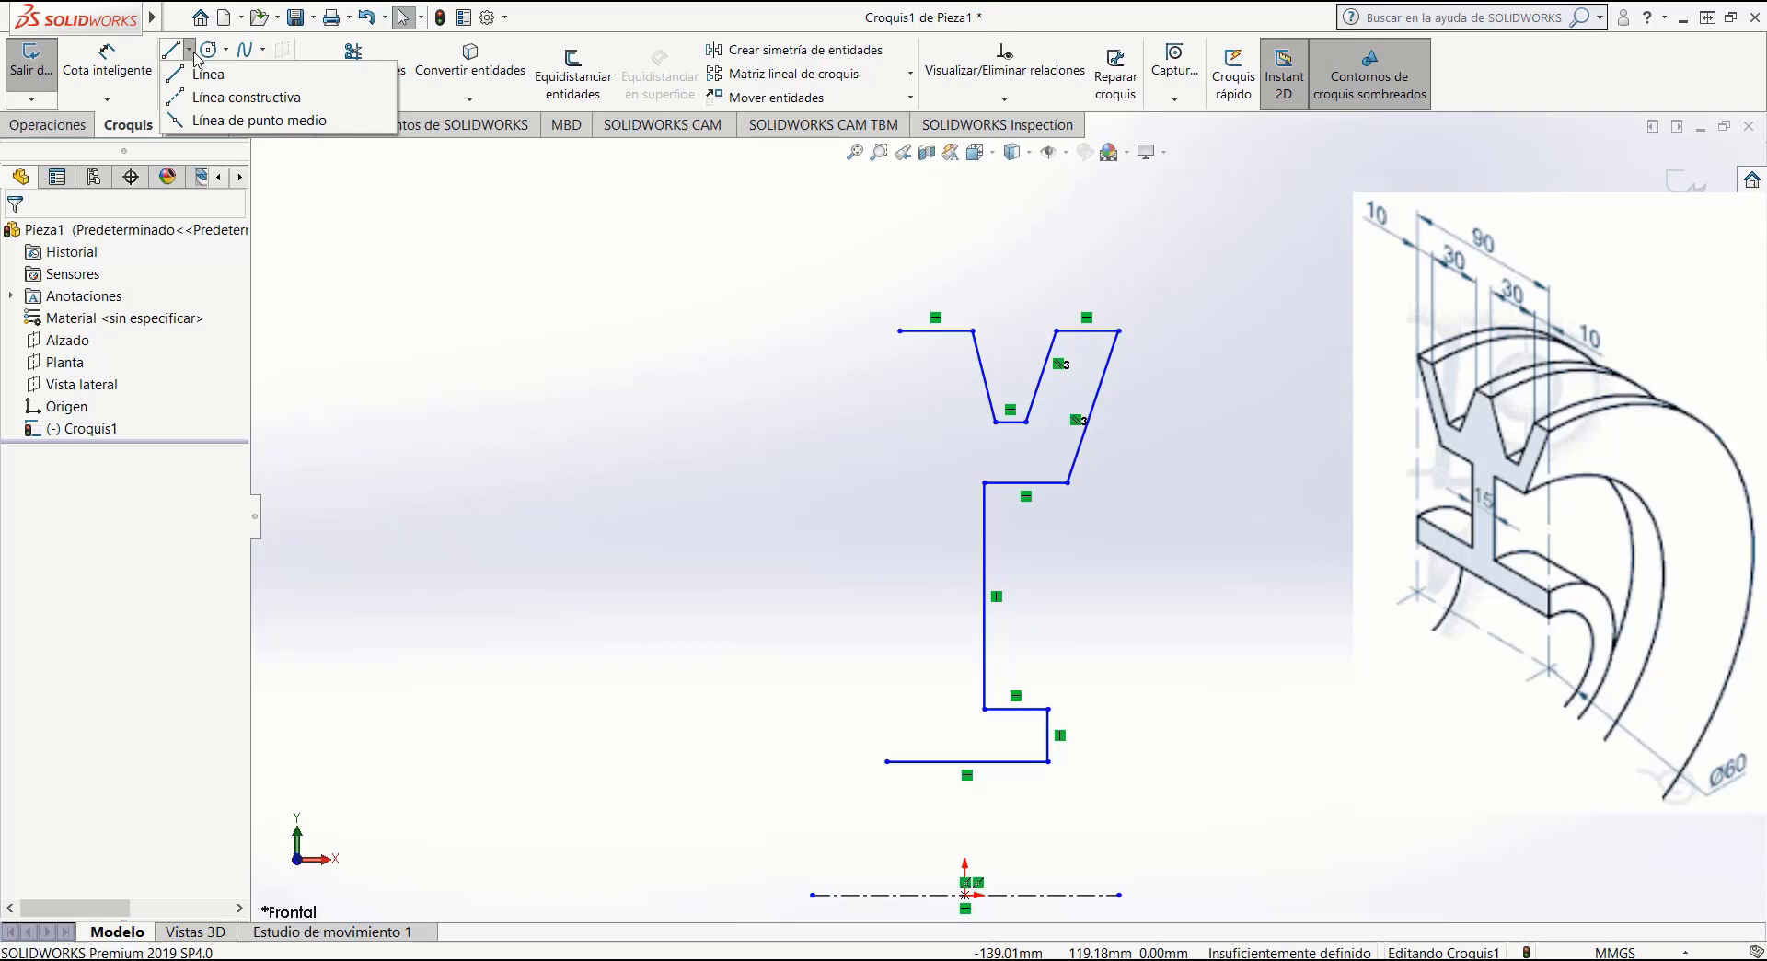
left_click(219, 97)
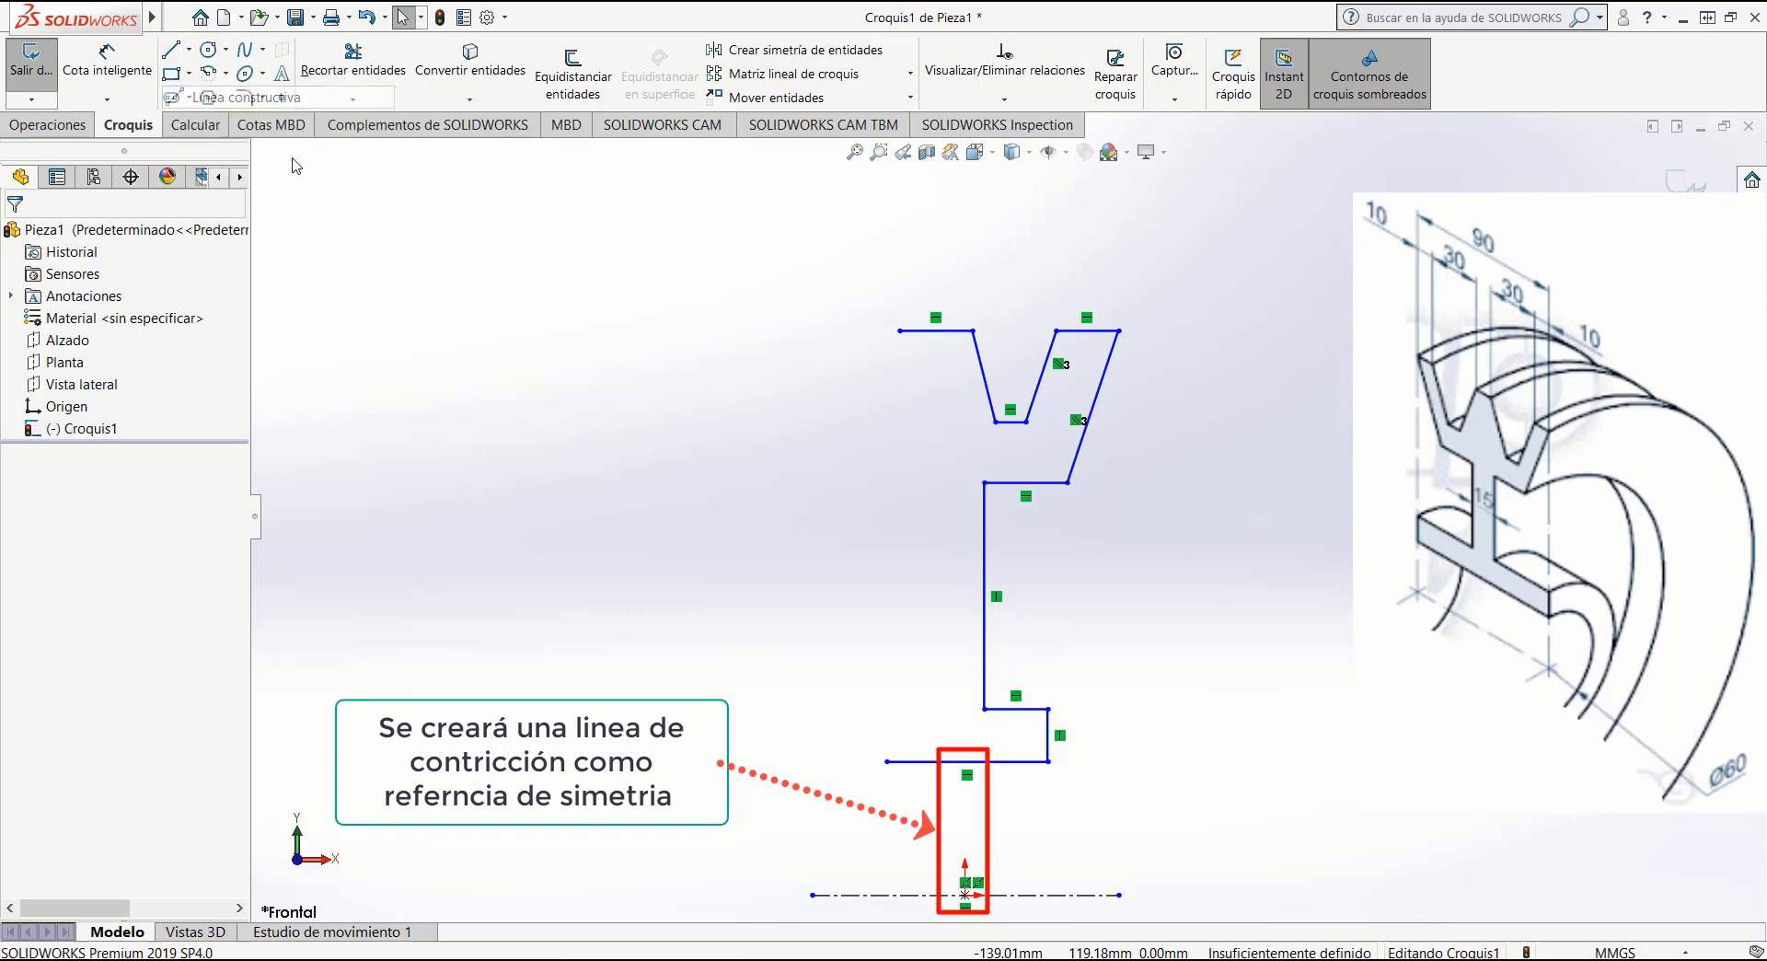
left_click(965, 894)
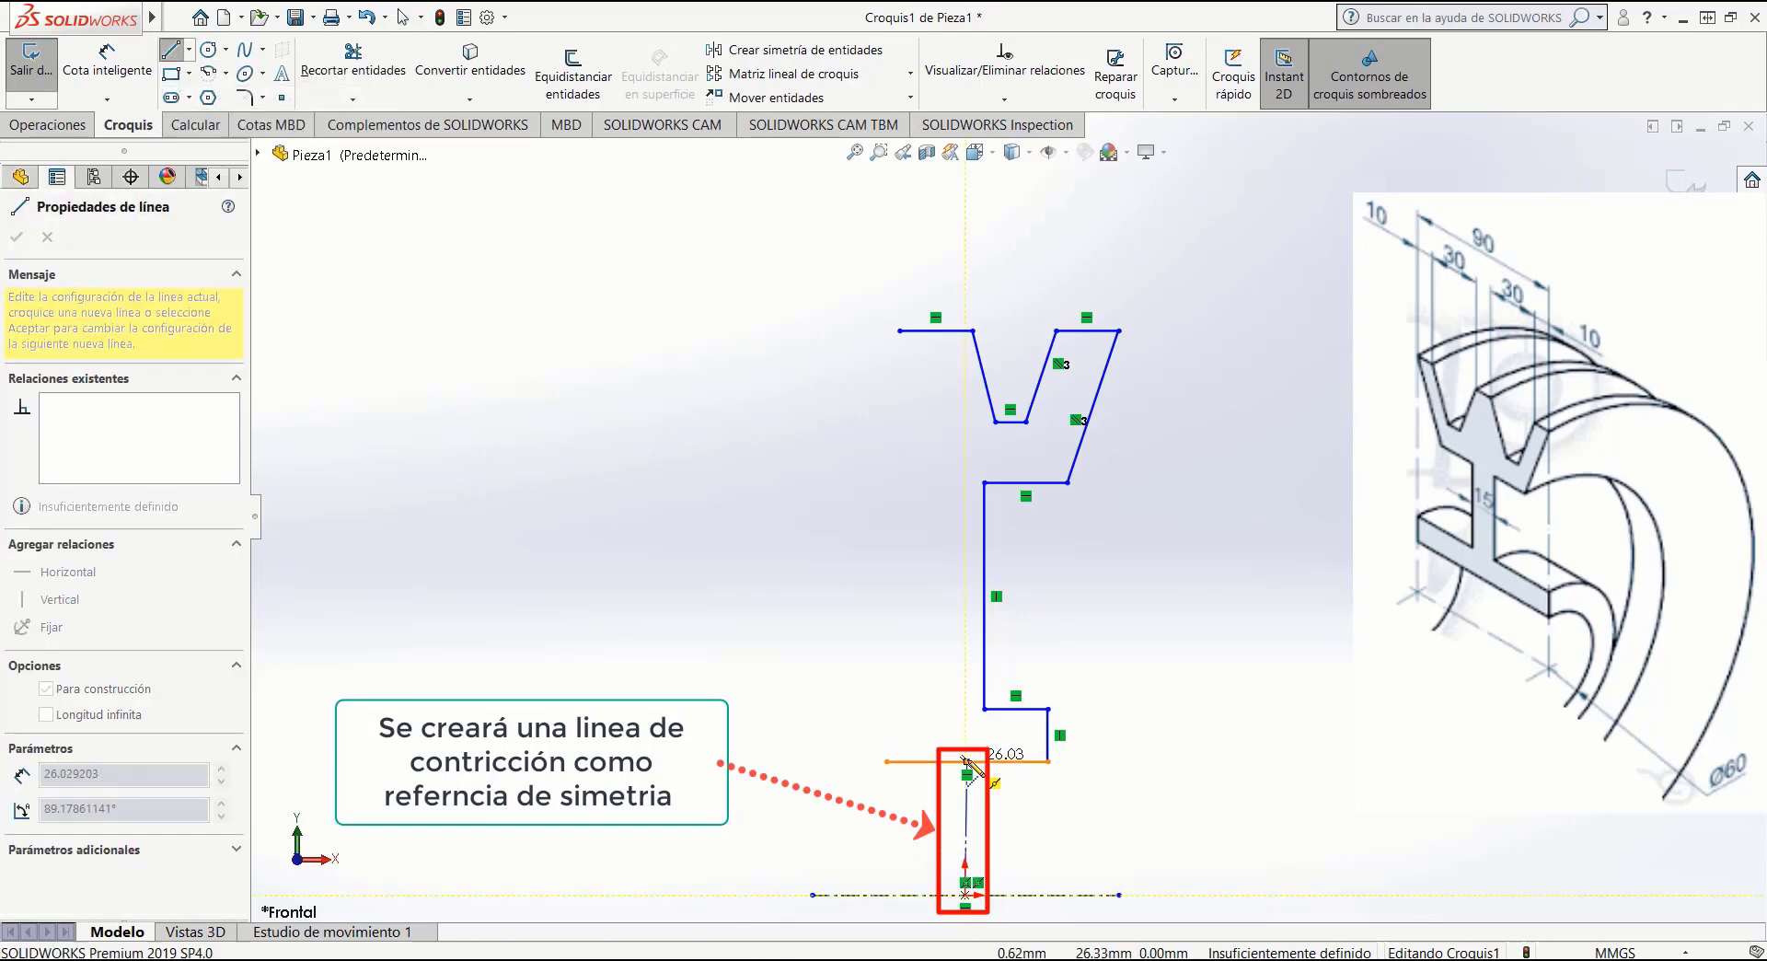
left_click(966, 761)
key("Escape")
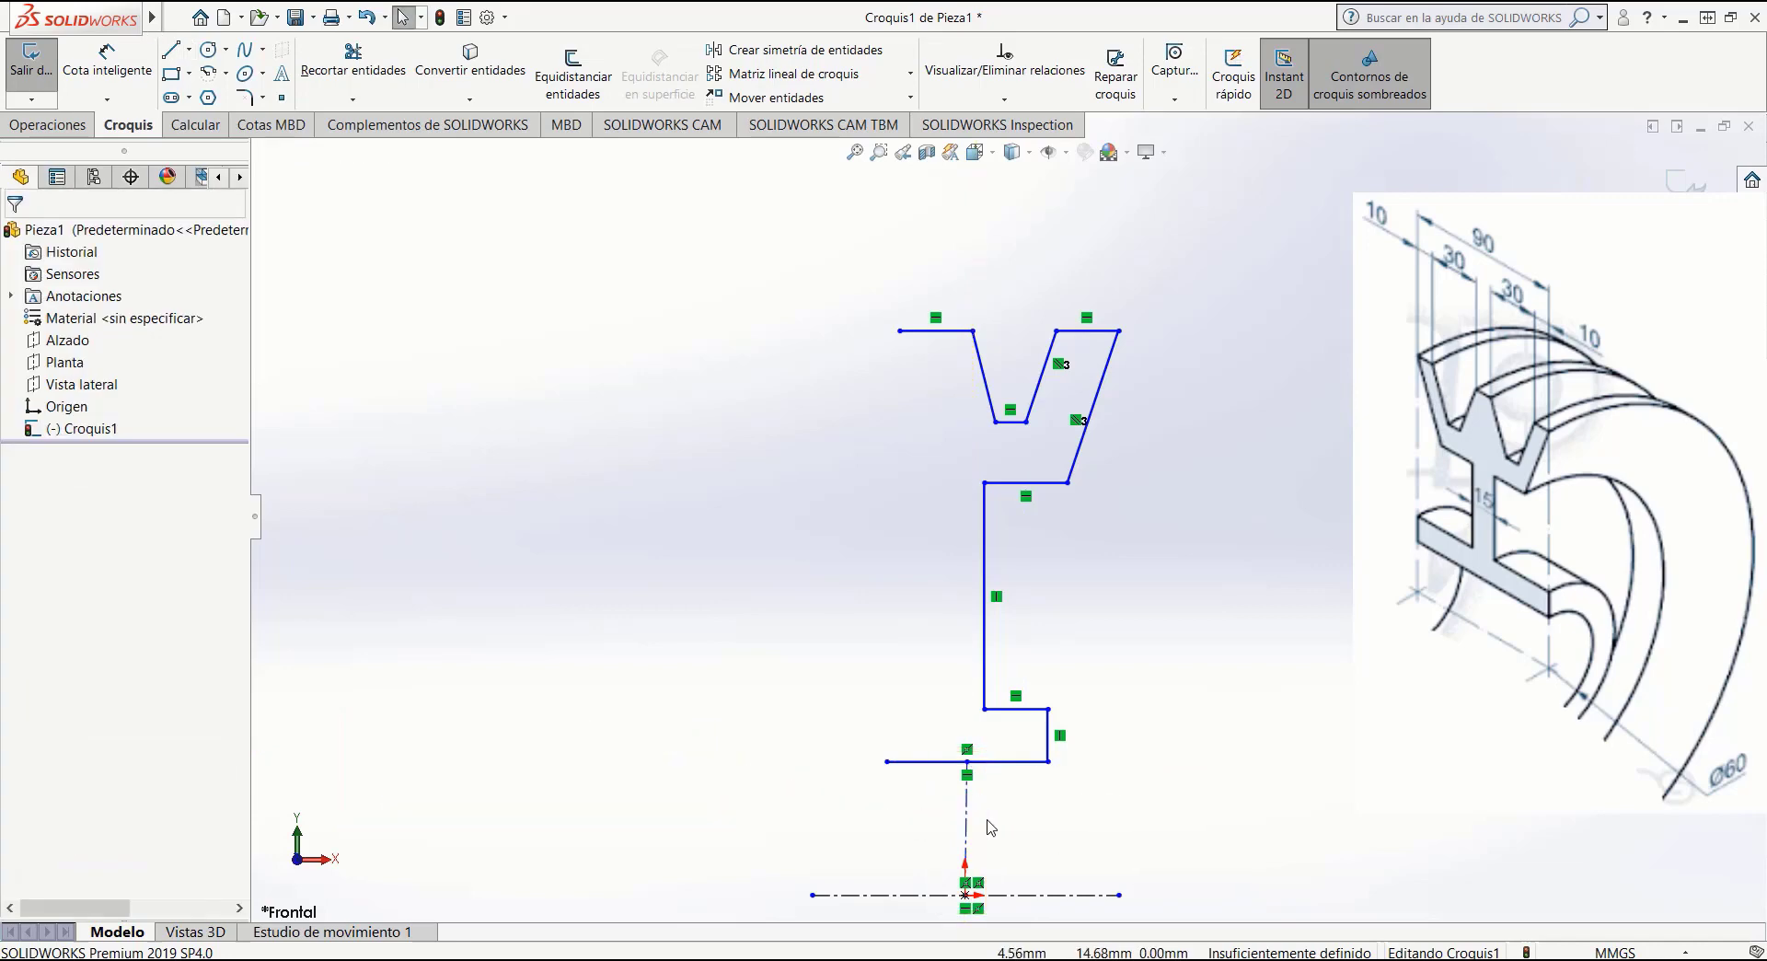
Apply a vertical relation to the construction line between the origin and the hub's base line.
left_click(966, 819)
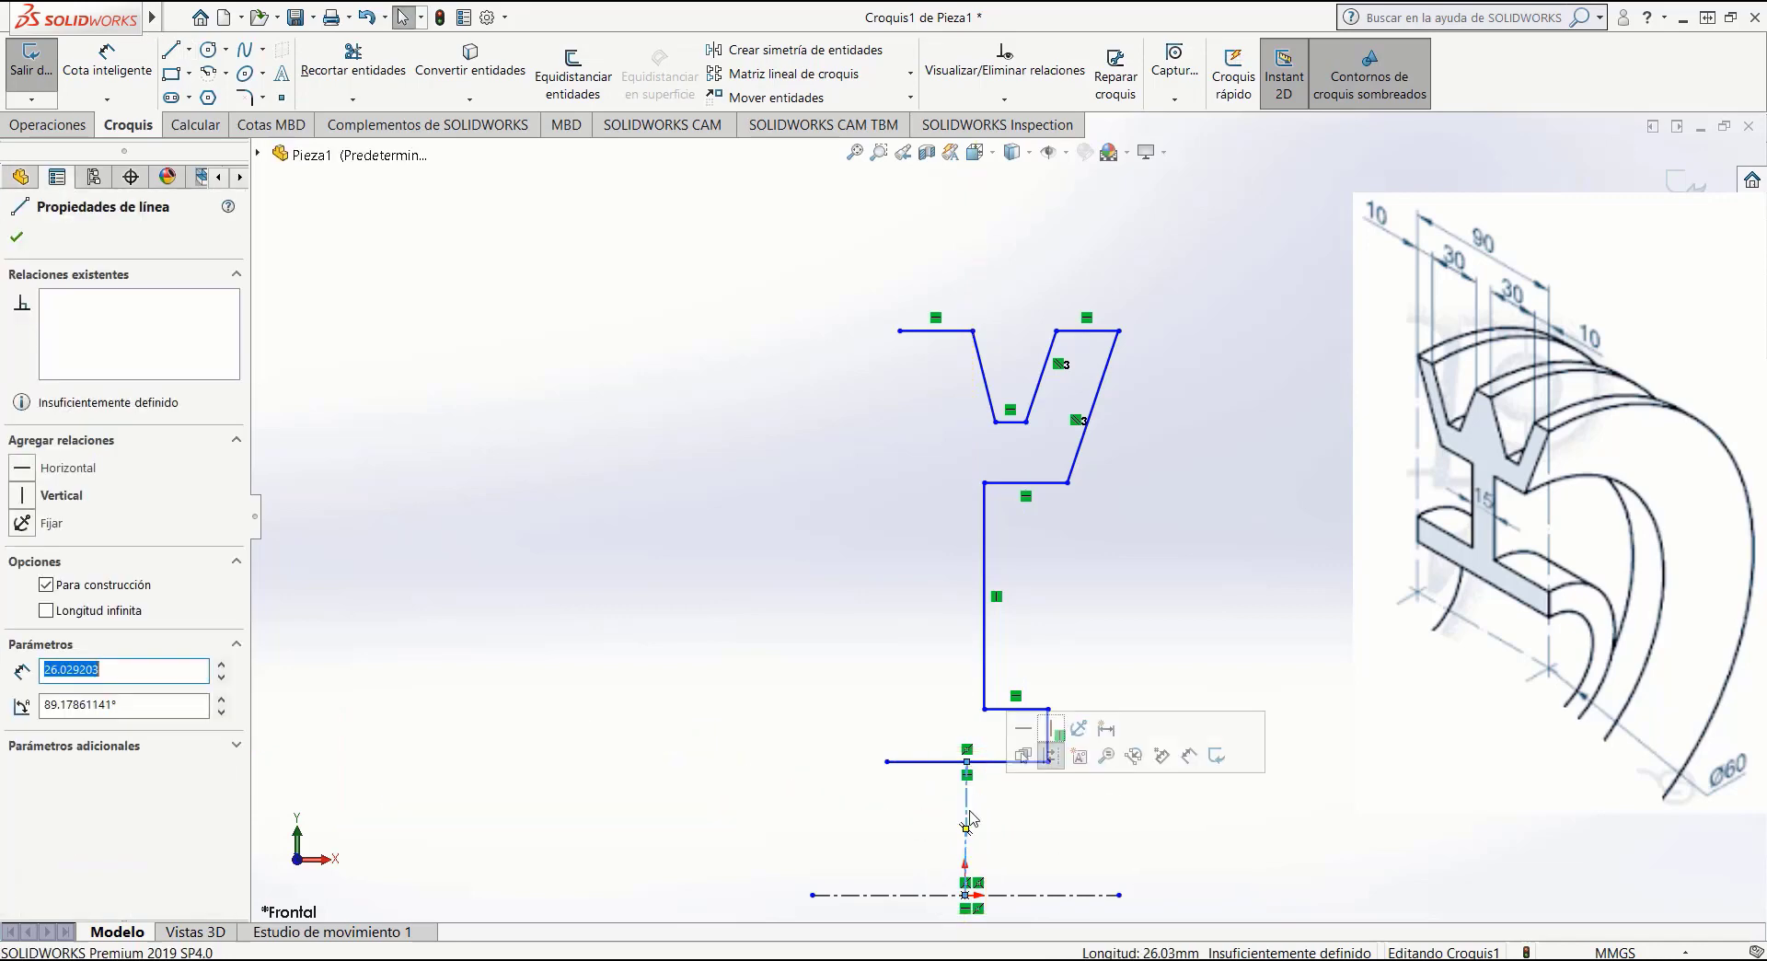
left_click(1054, 730)
left_click(1126, 849)
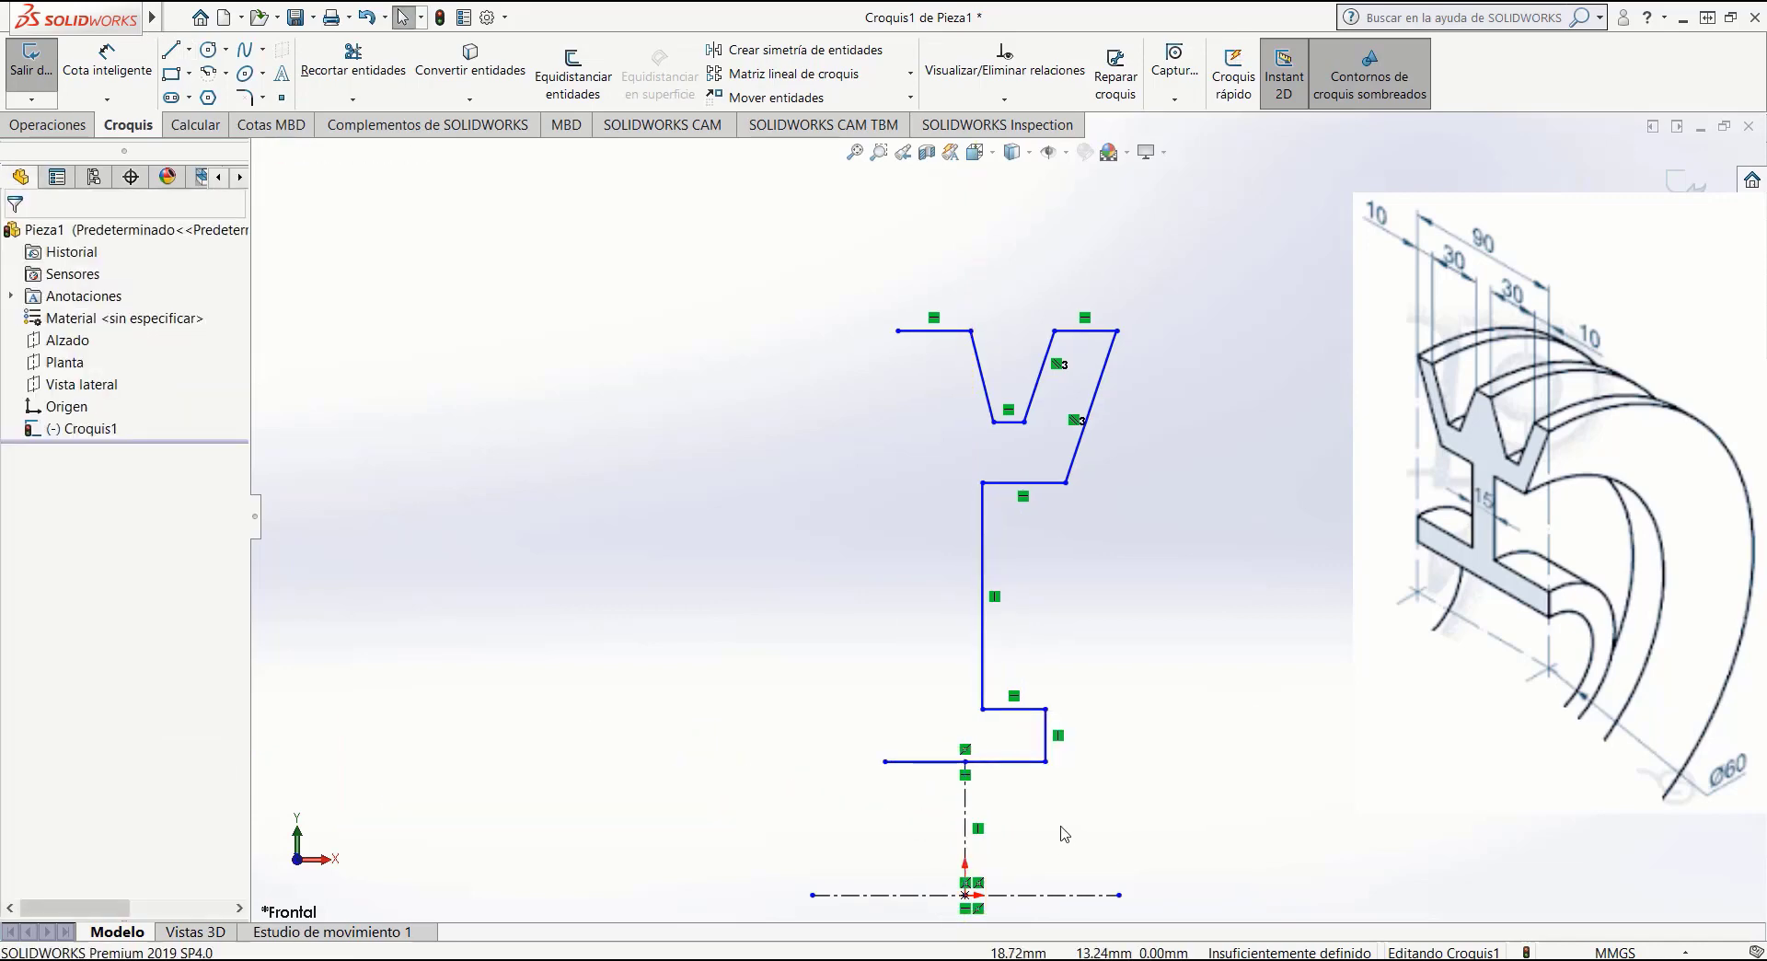
Set up a sketch mirror with copy of the ten profile lines above the hub's base, about the vertical construction line.
left_click_drag(1150, 737, 769, 272)
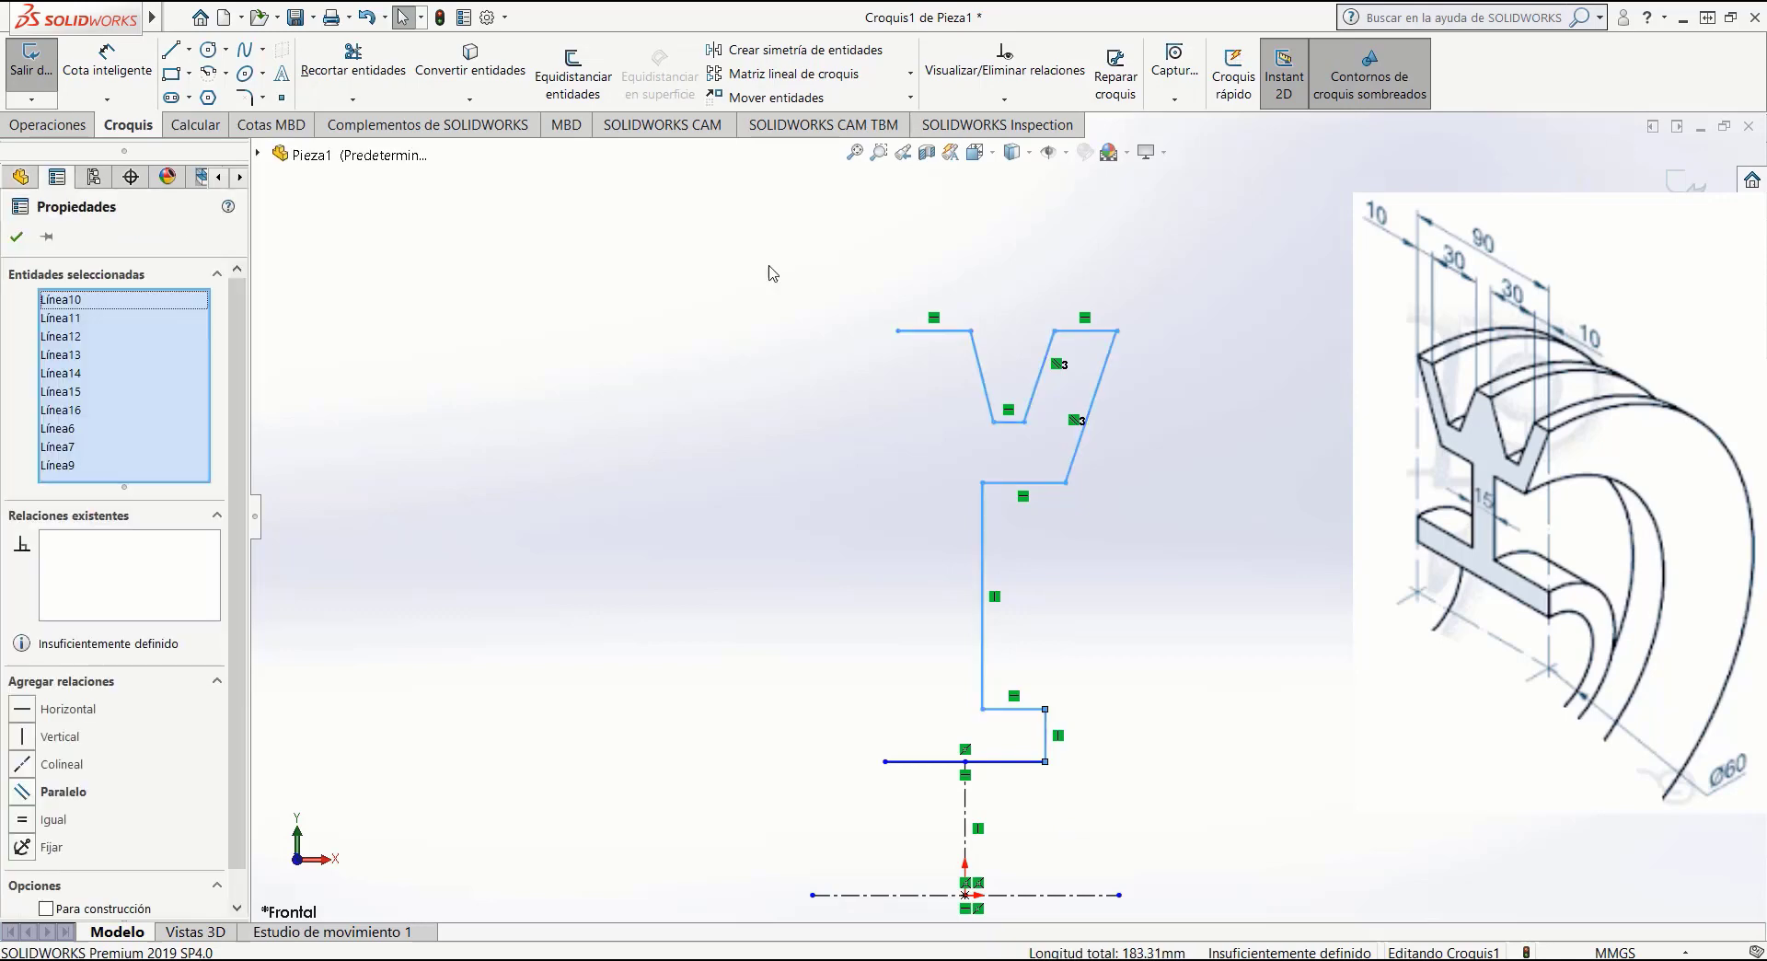
left_click(771, 258)
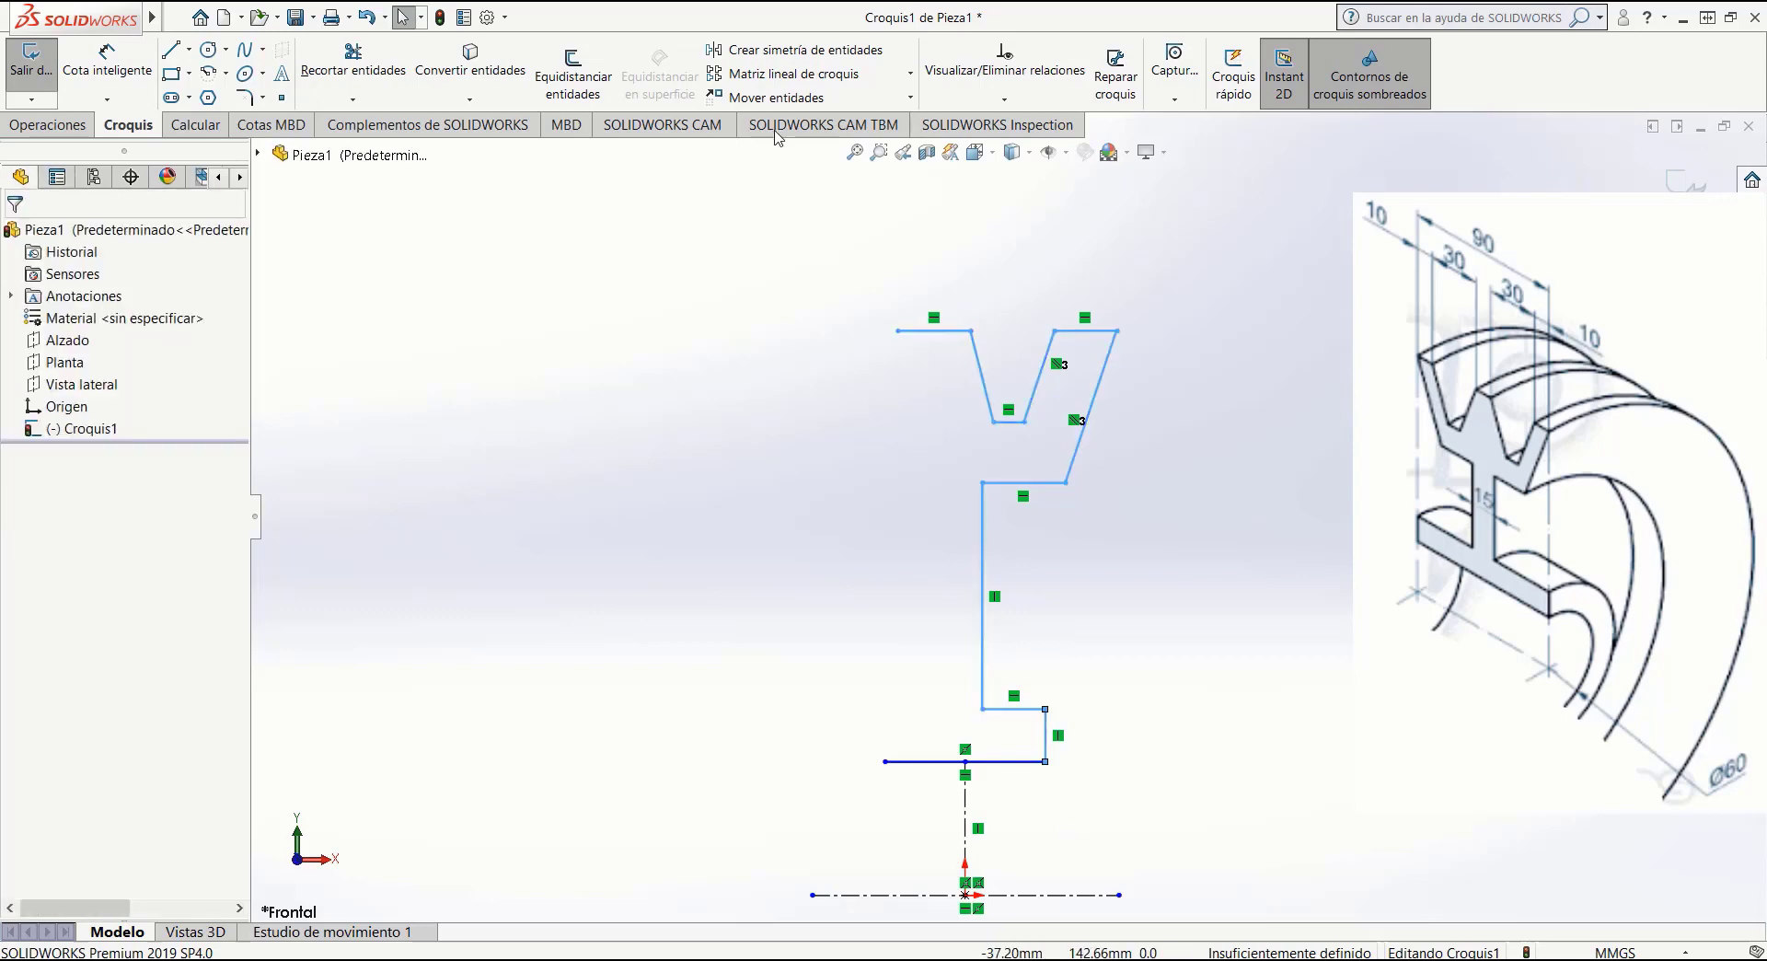
left_click(797, 53)
left_click_drag(875, 265, 1174, 506)
left_click_drag(1042, 618, 941, 530)
left_click_drag(1029, 700, 1030, 697)
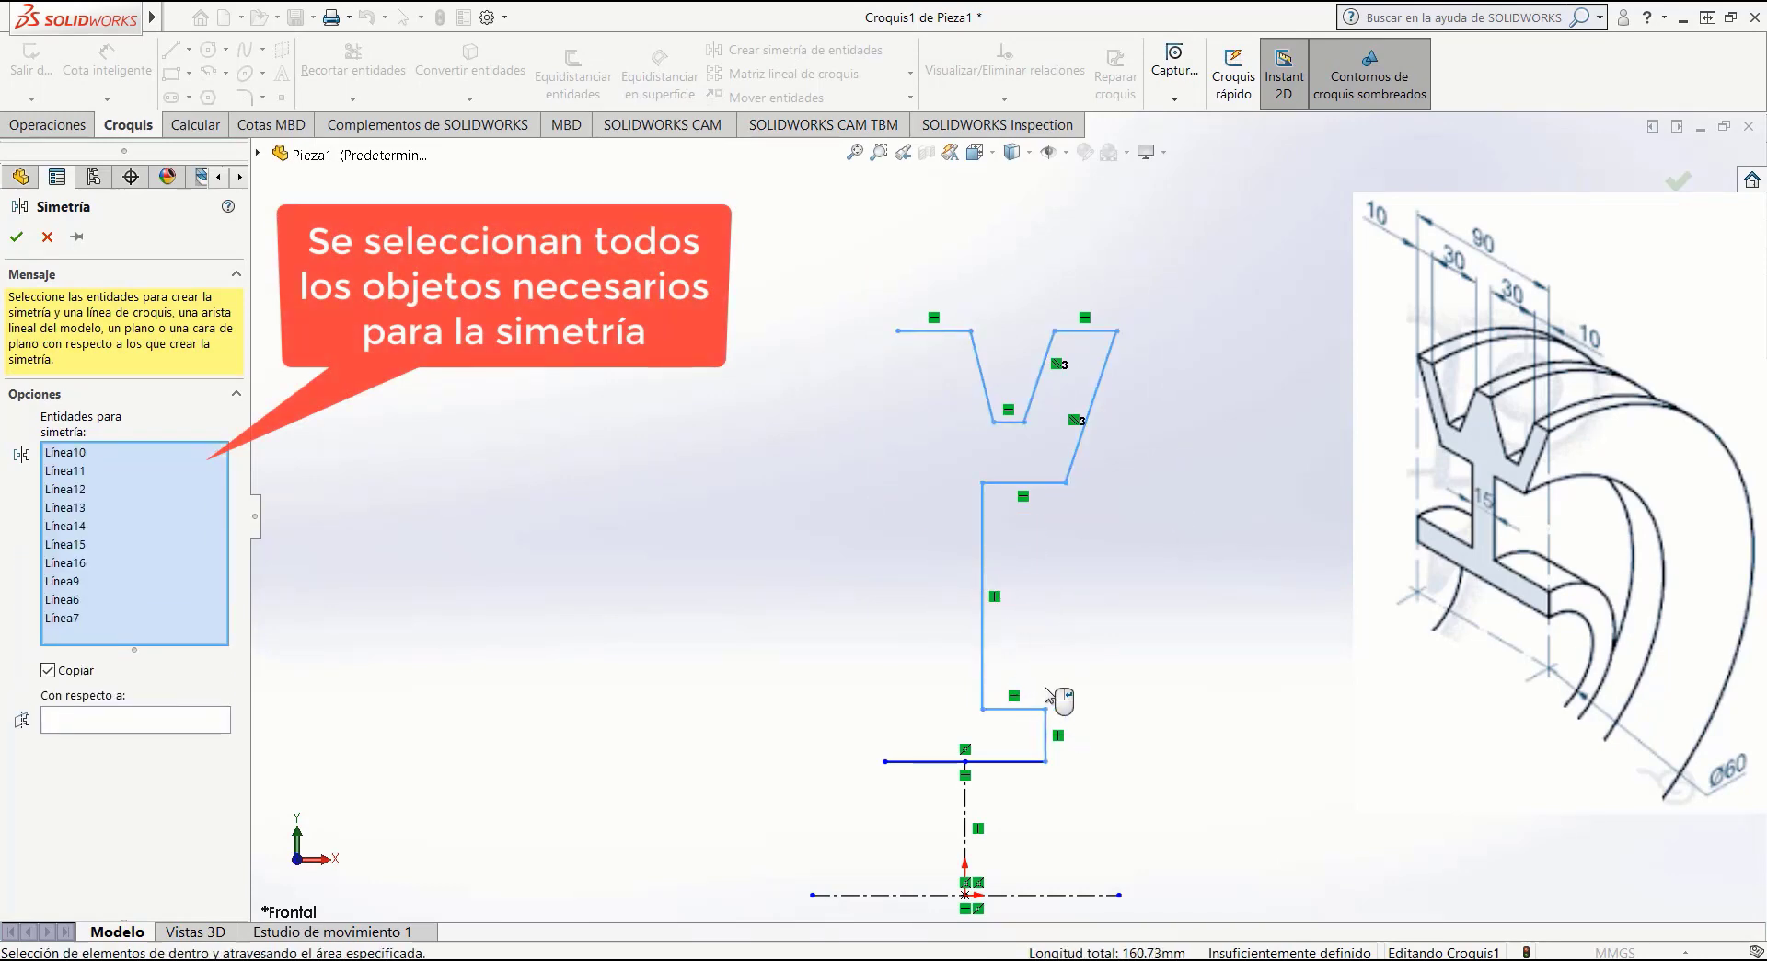
left_click(138, 726)
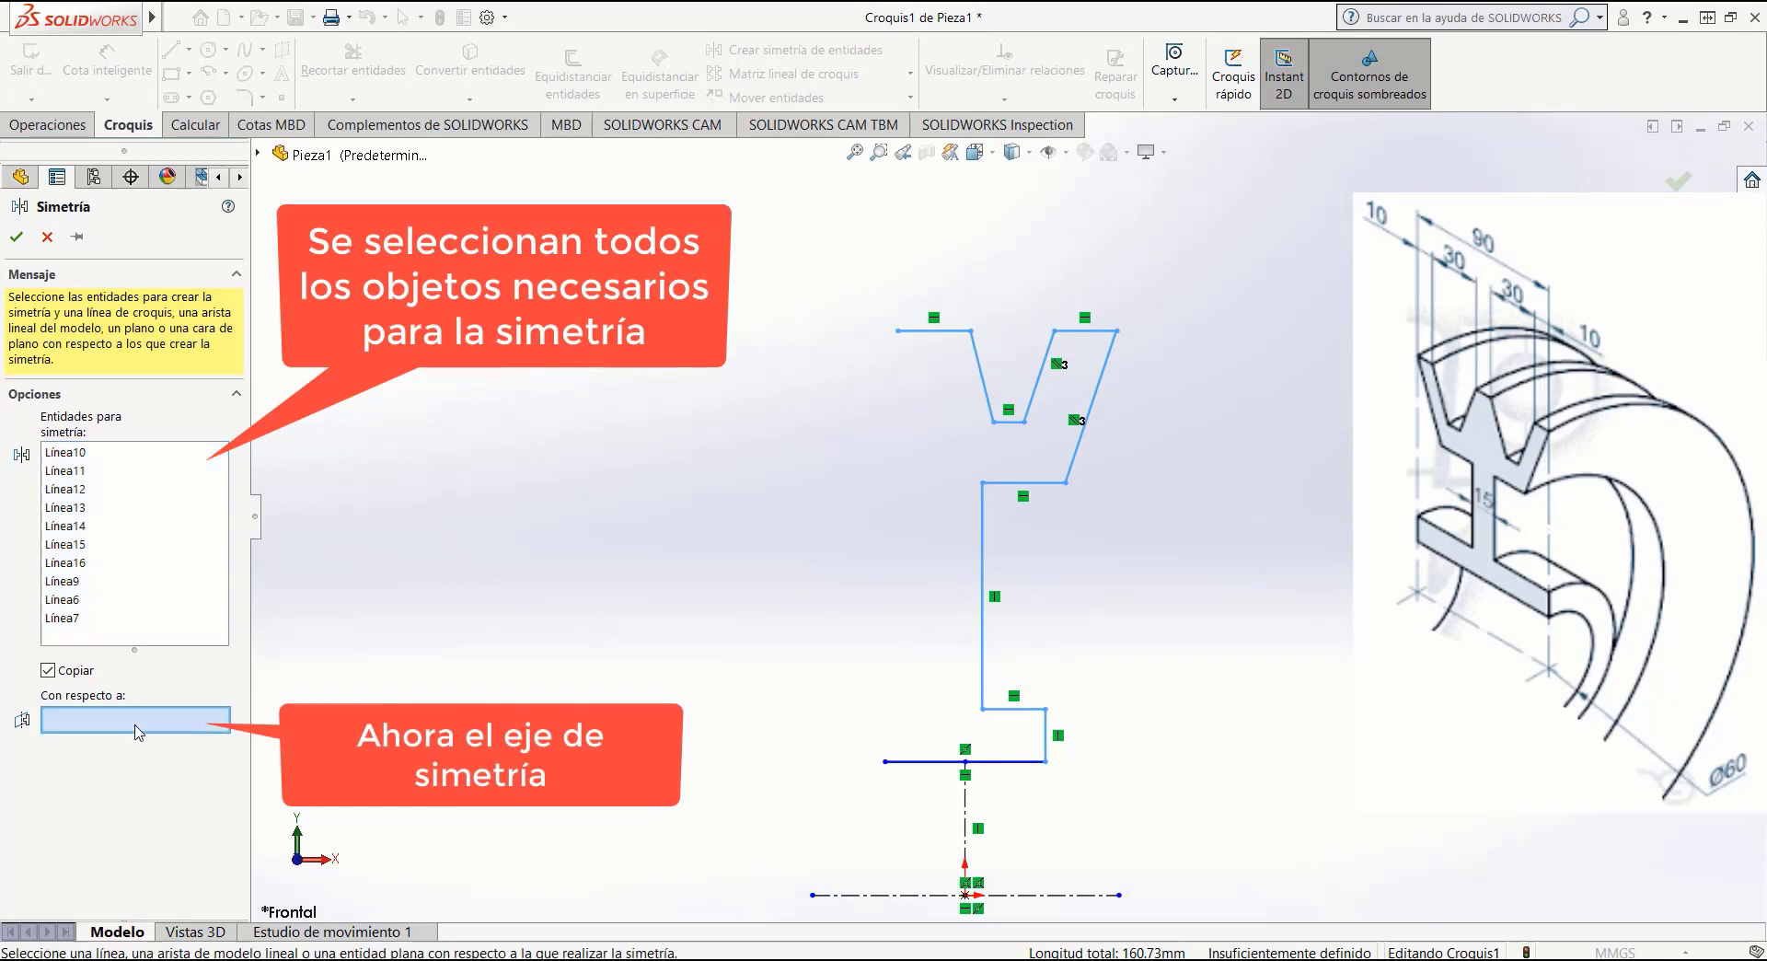
left_click(965, 826)
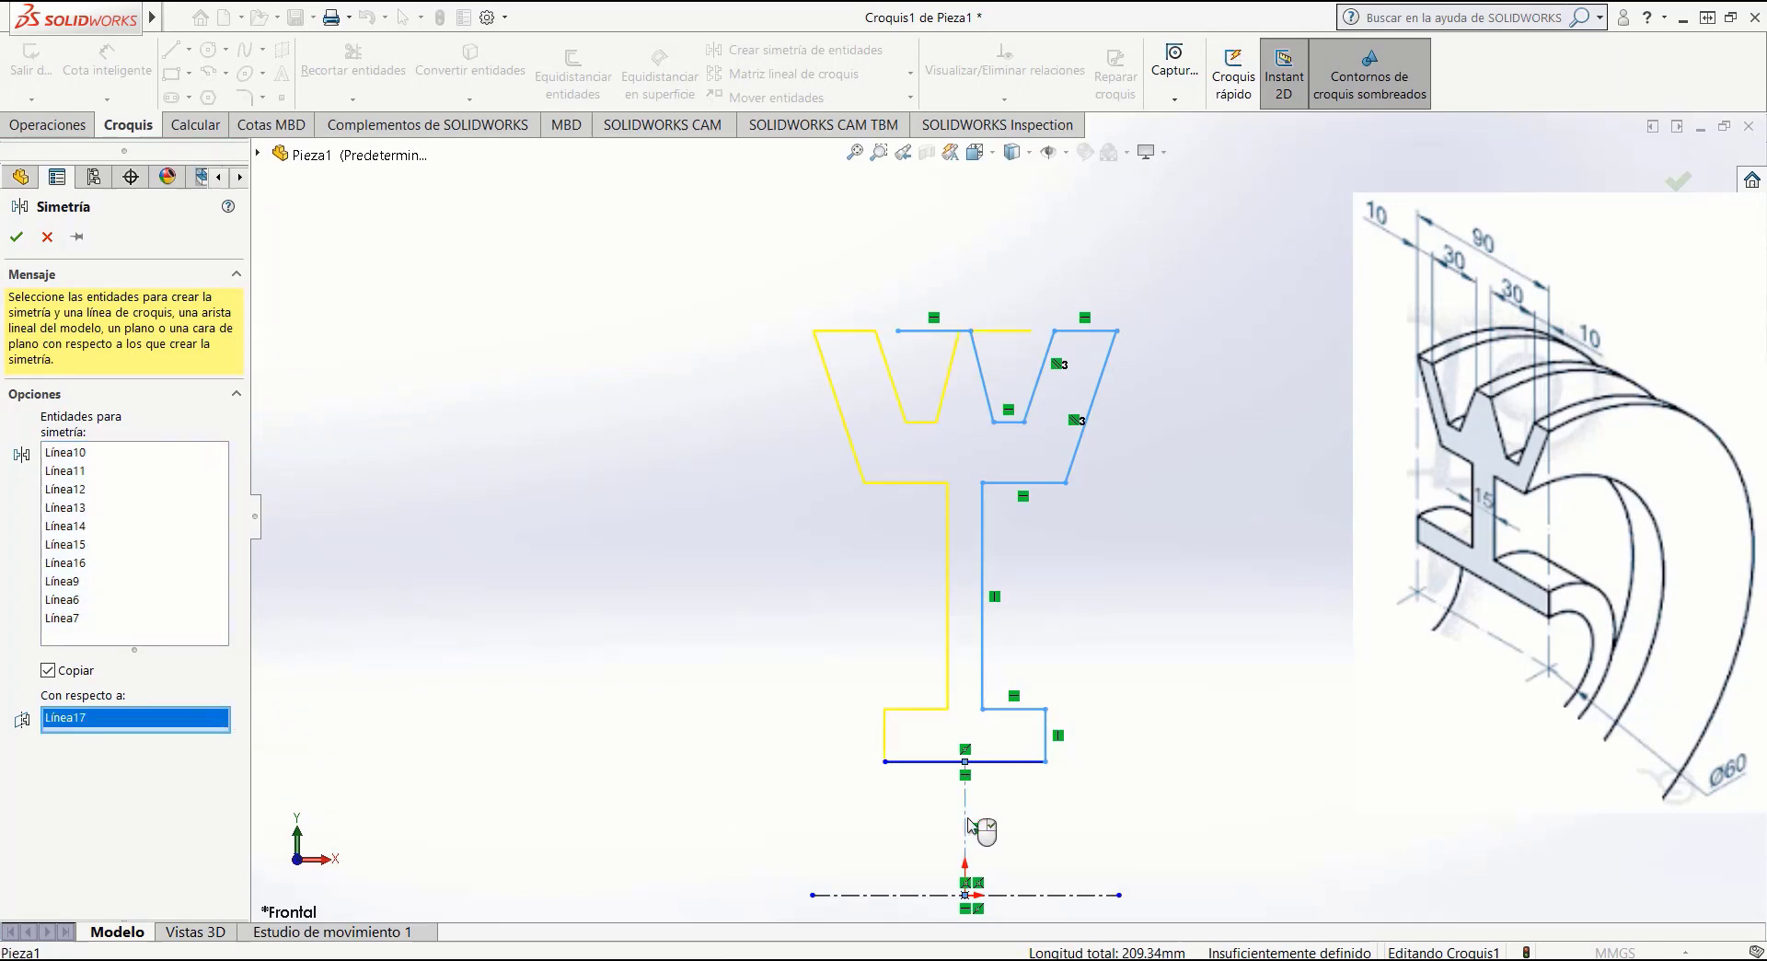
Remove the groove's inner horizontal top edge (Línea16) from the entities to mirror and complete the mirror.
left_click(74, 453)
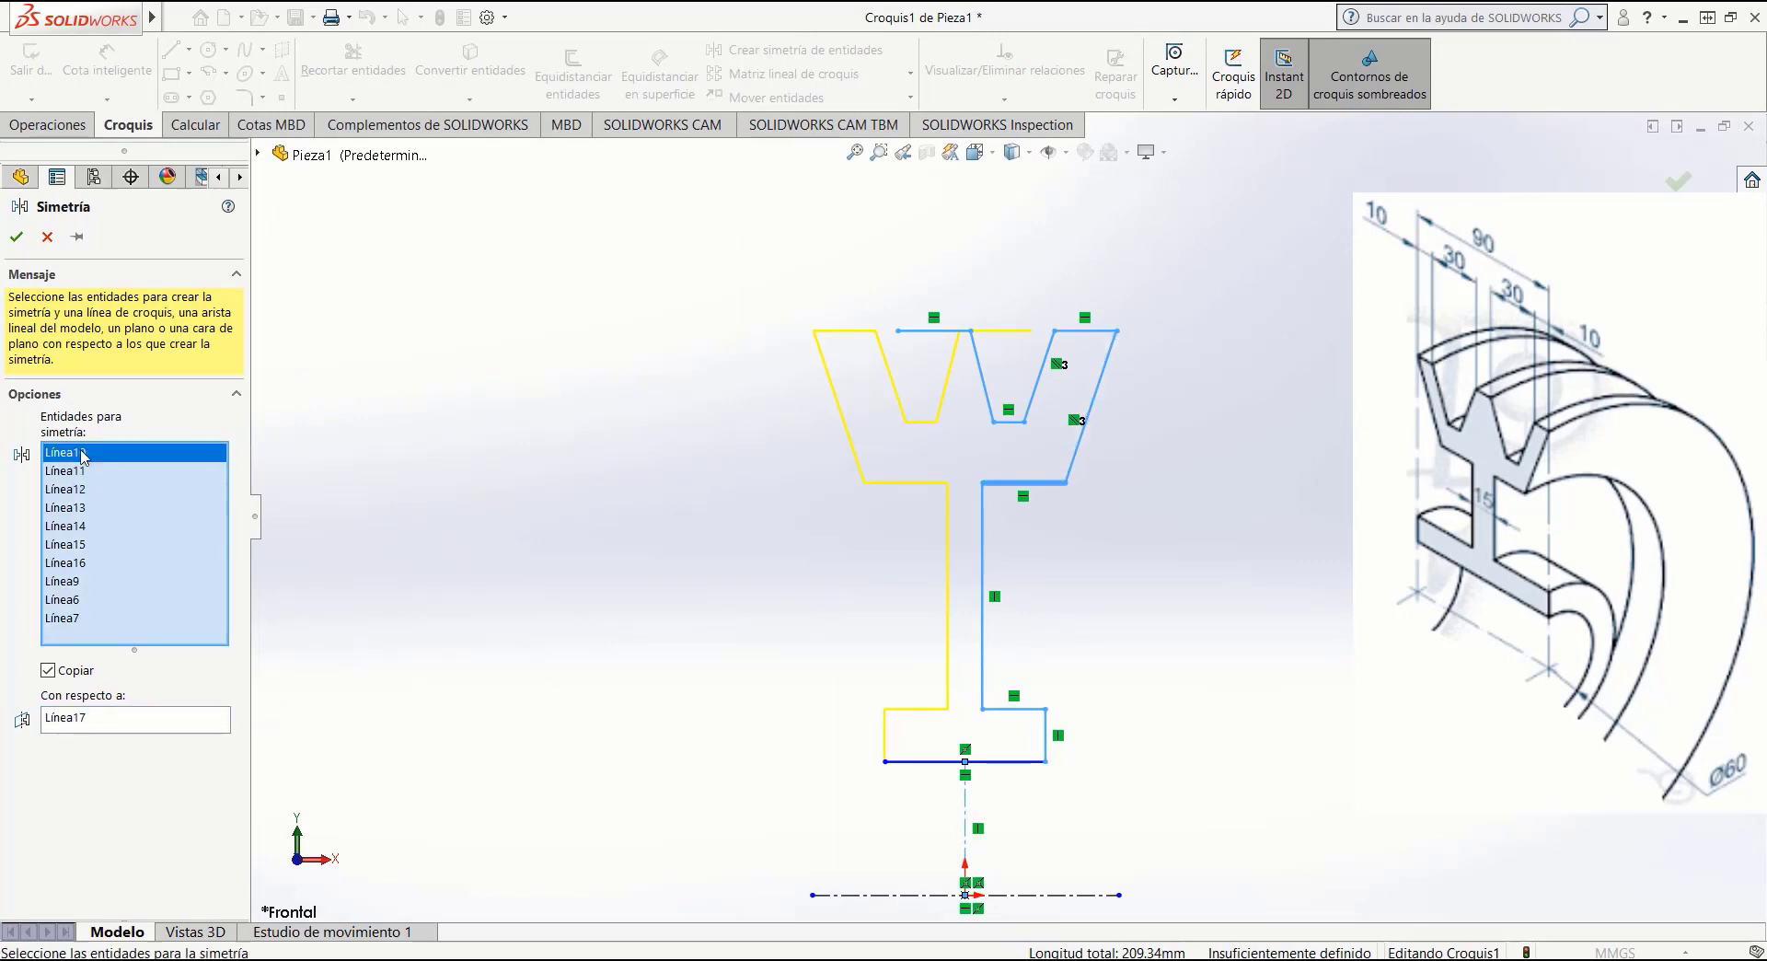
left_click(84, 471)
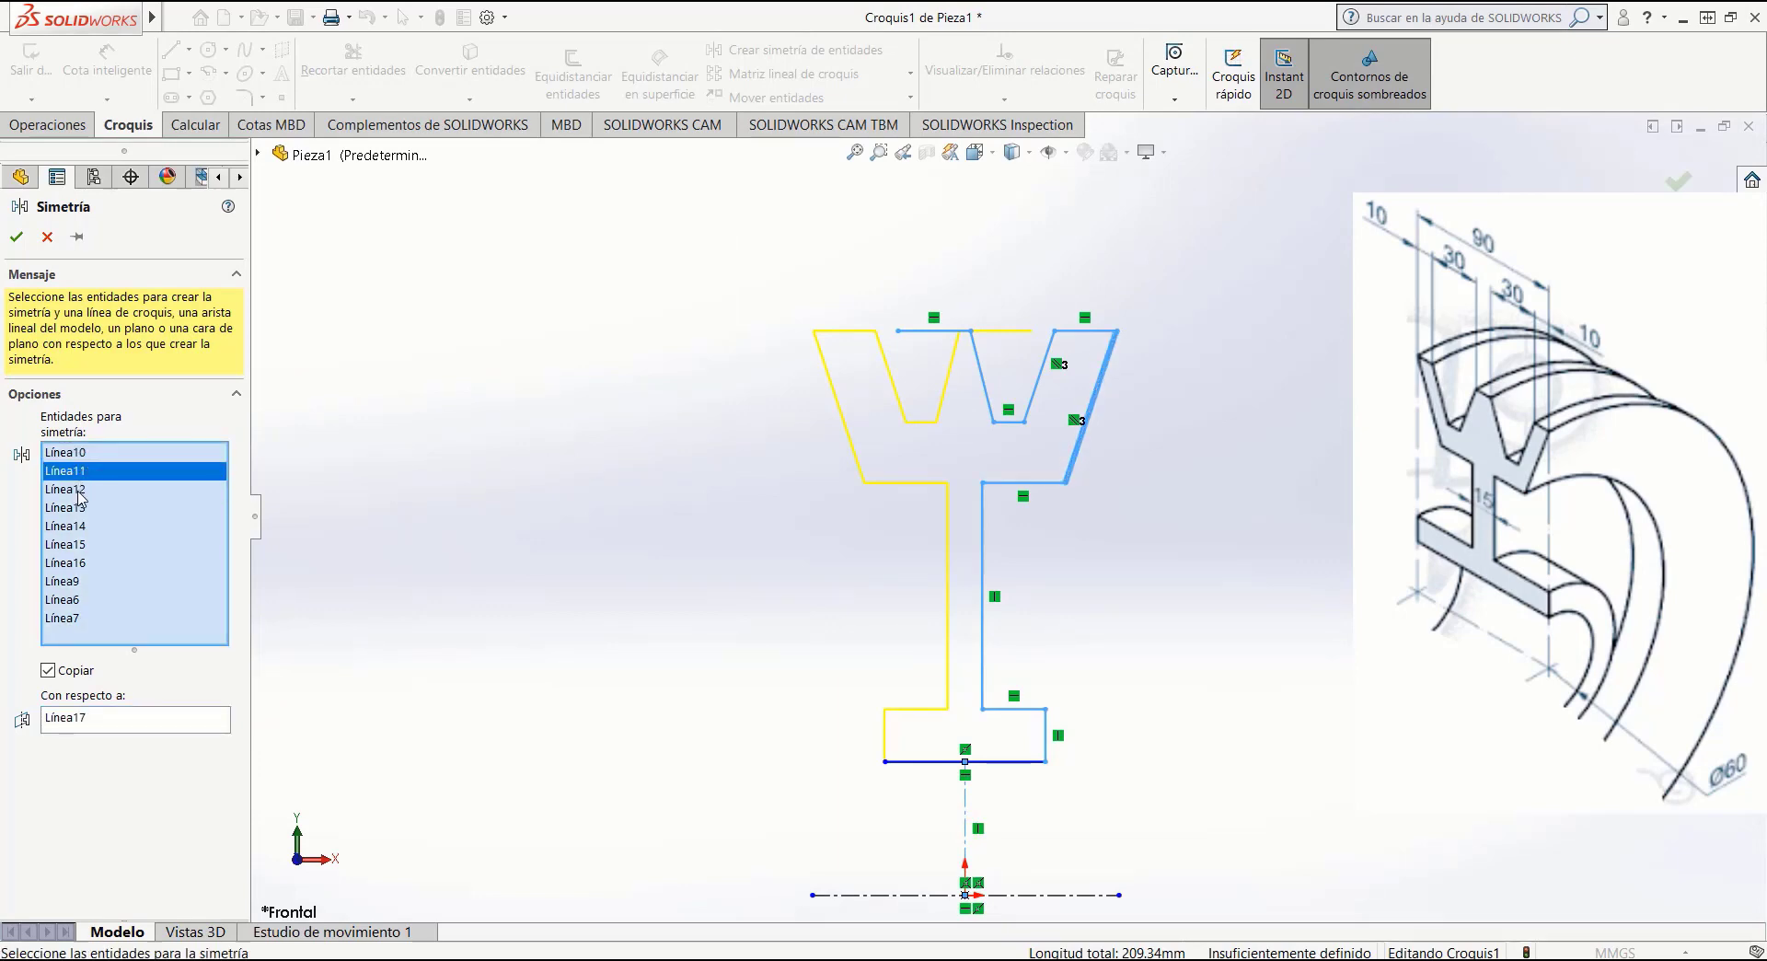
left_click(78, 491)
left_click(70, 526)
left_click(70, 546)
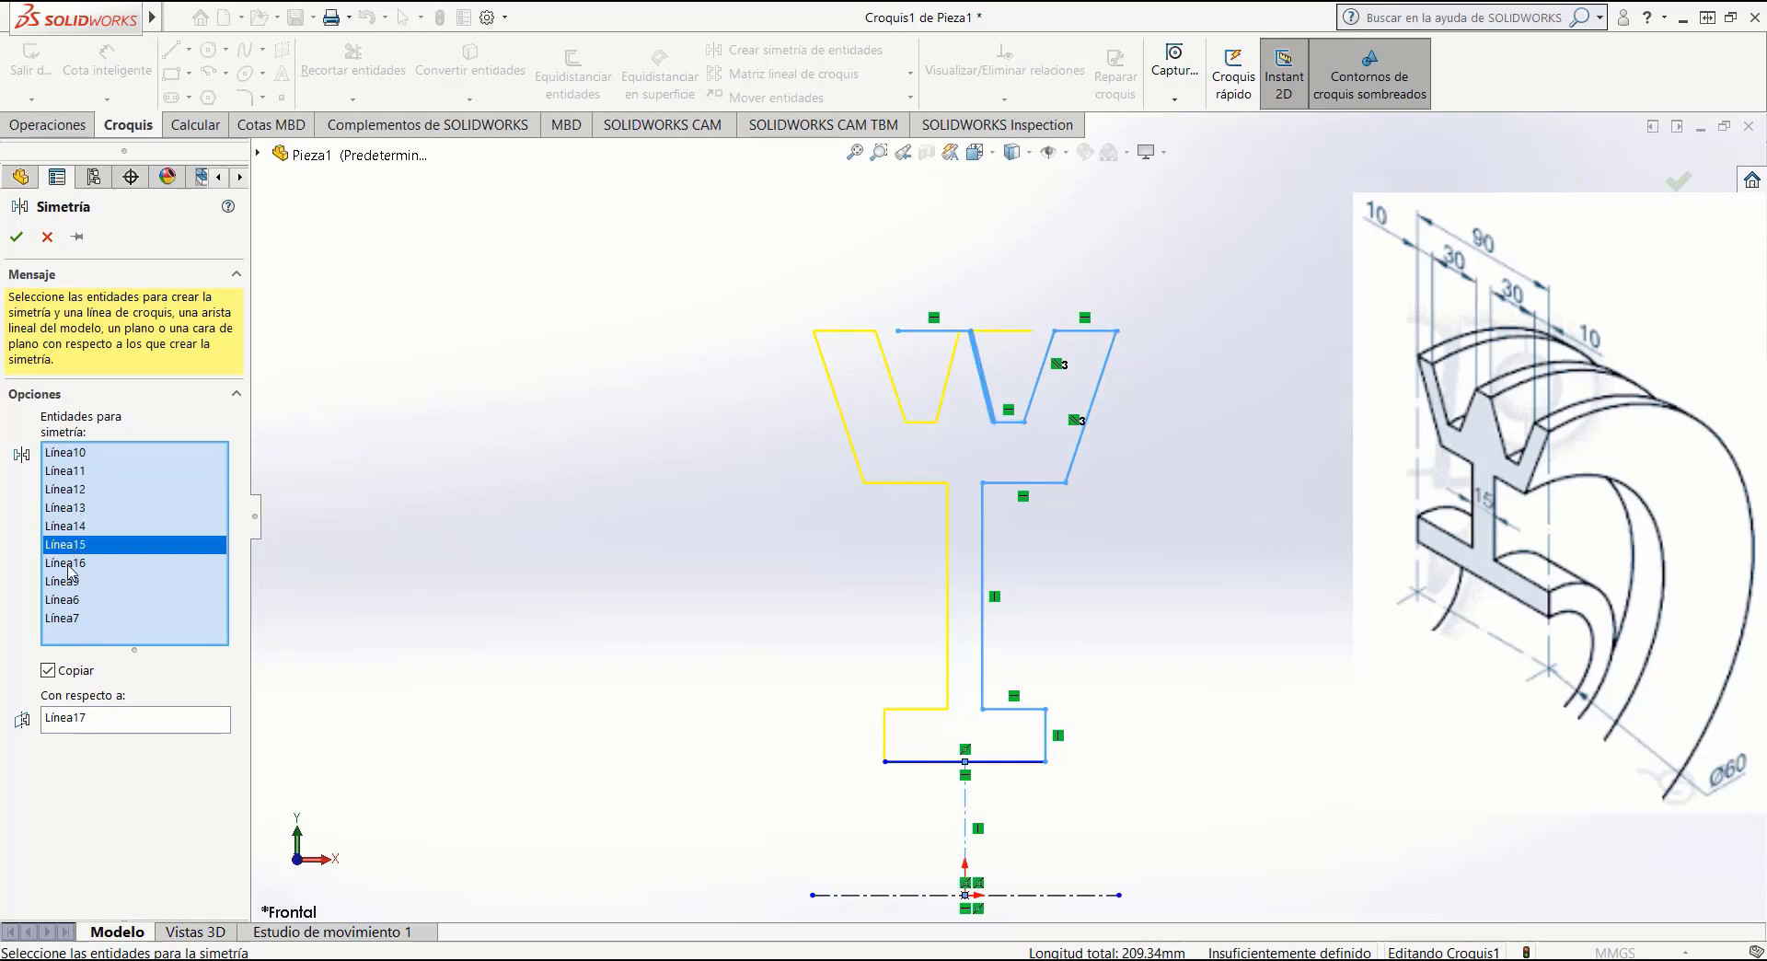
left_click(70, 571)
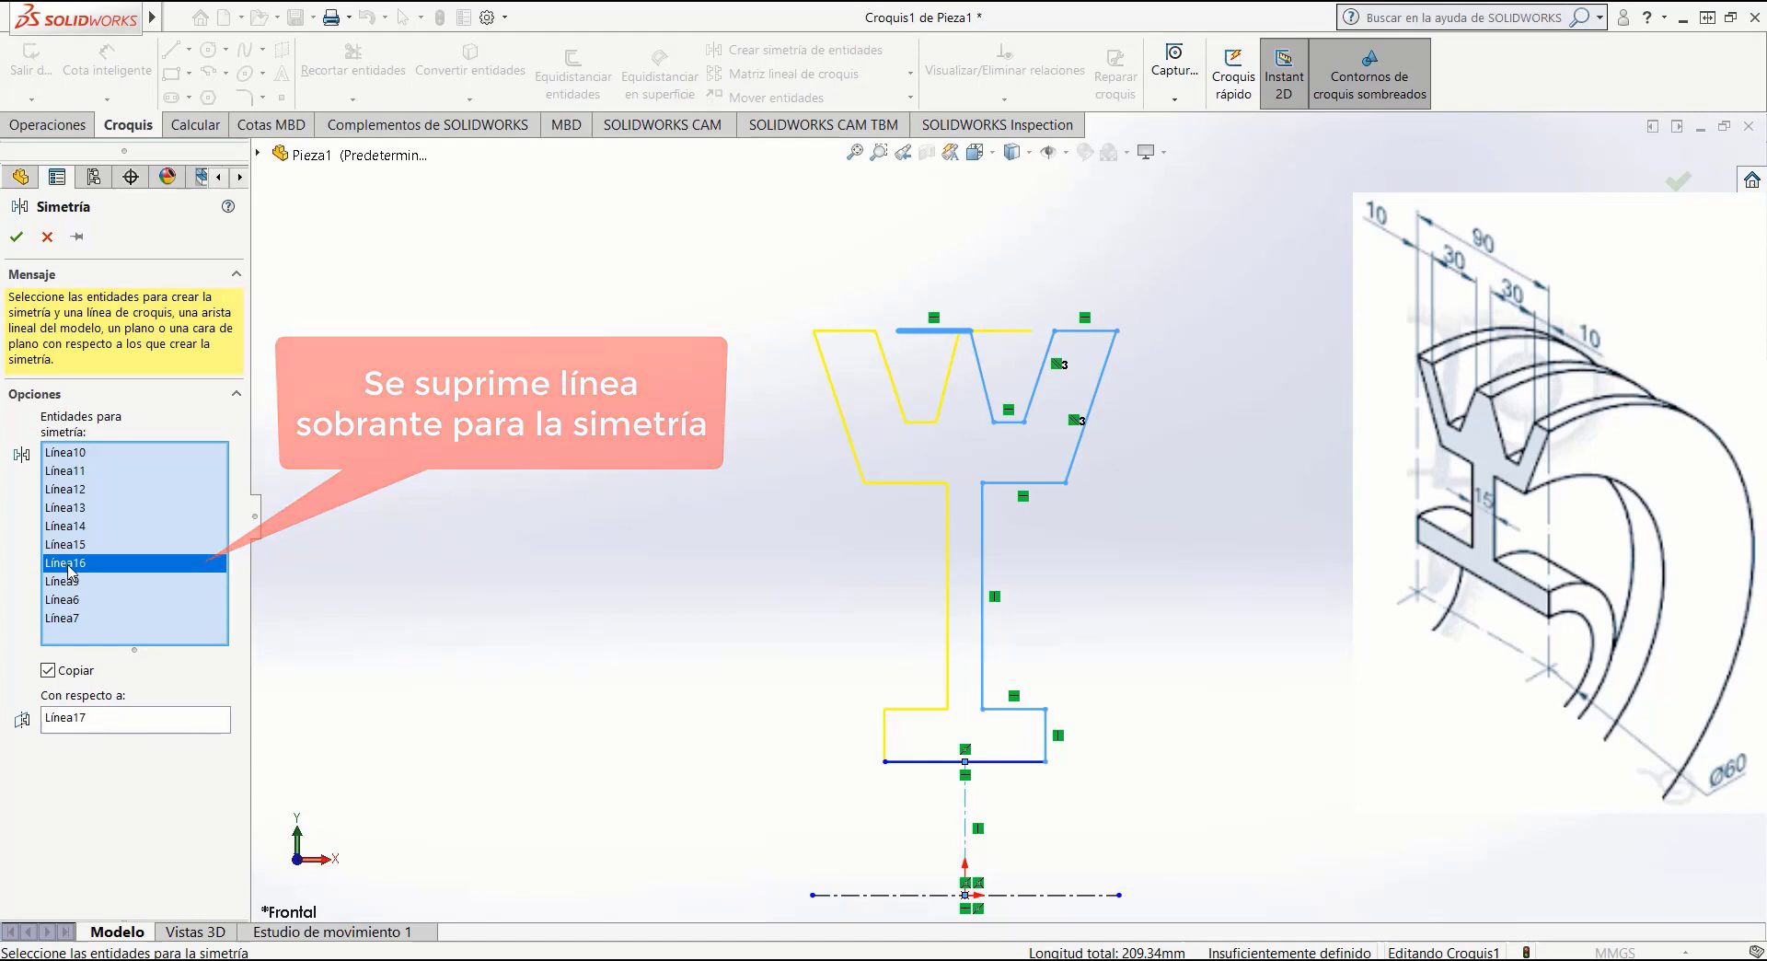
key("Delete")
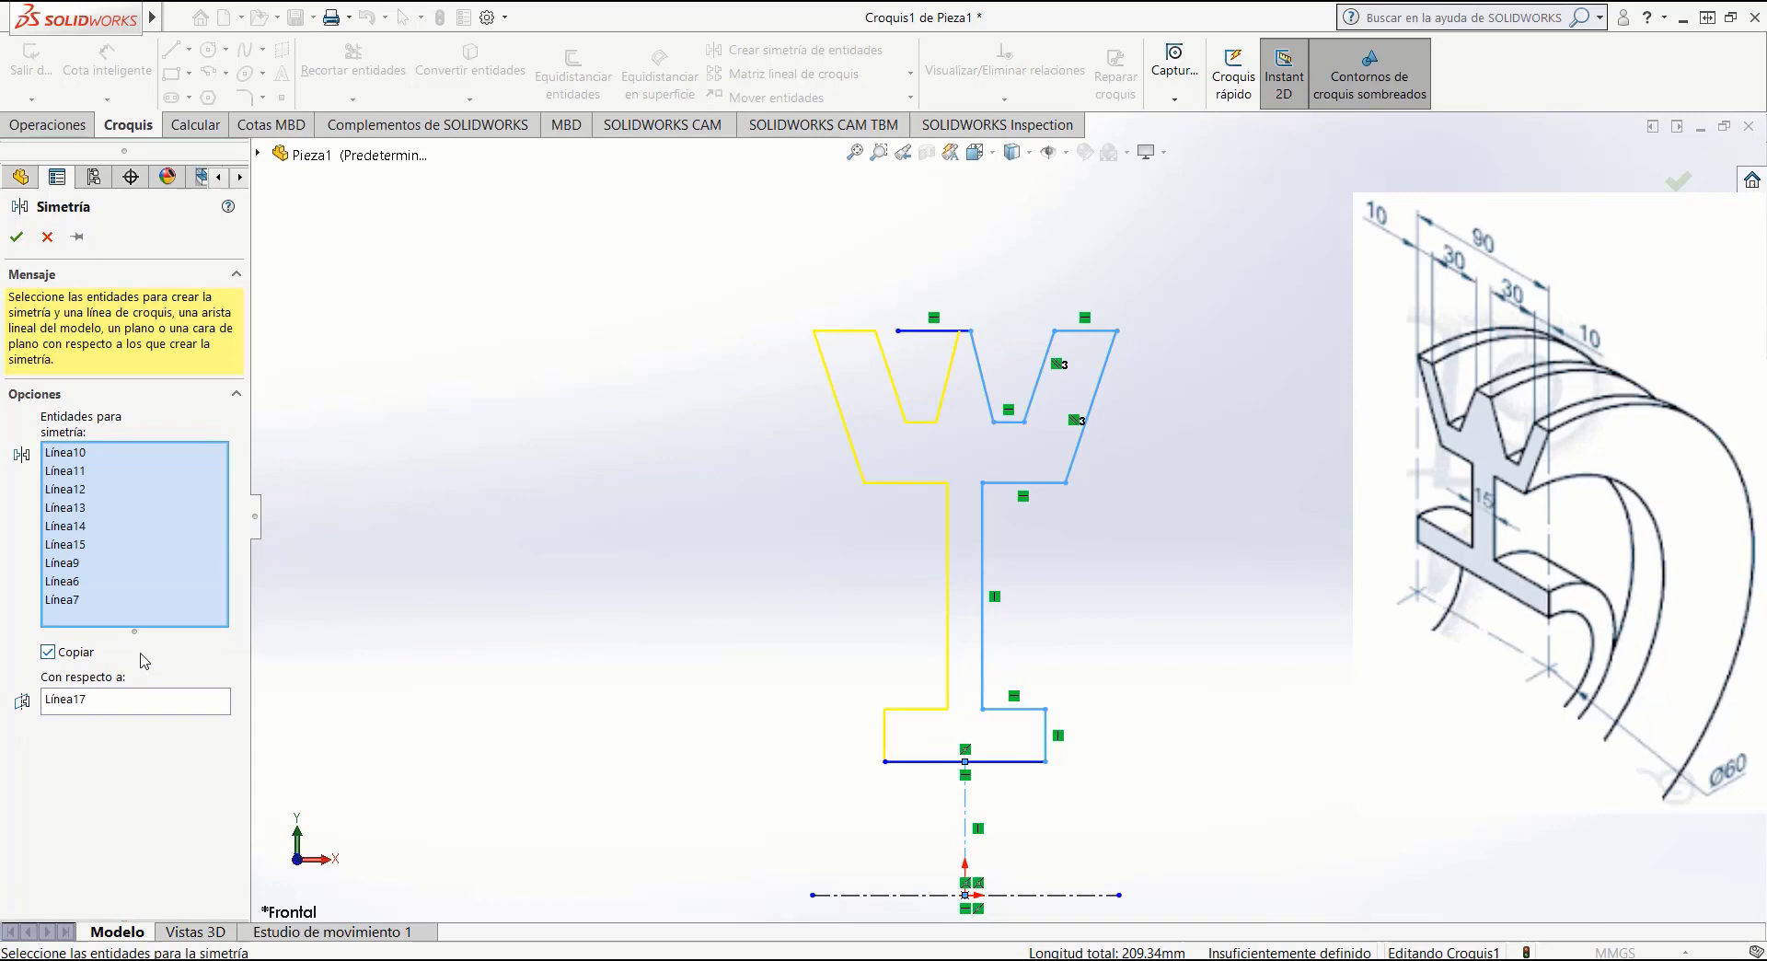
left_click(19, 236)
Trim the surplus part of the central tooth's top edge that overhangs the mirrored left groove.
scroll(975, 338, "down", 3)
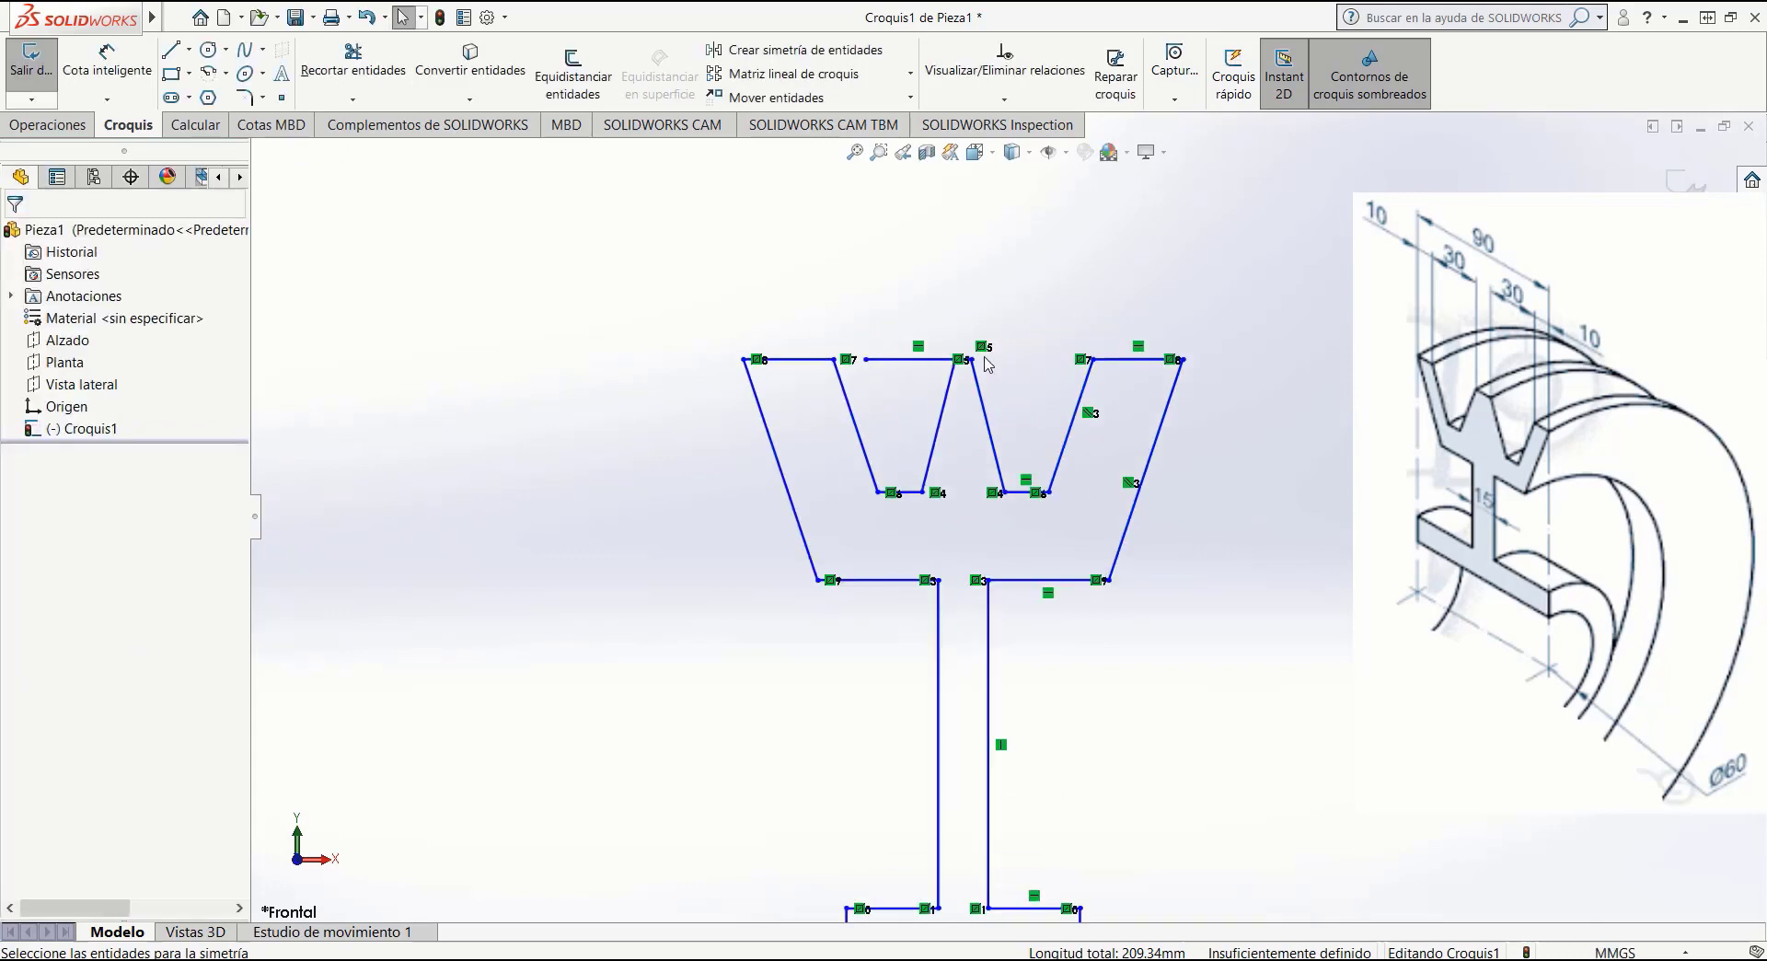
scroll(985, 363, "down", 5)
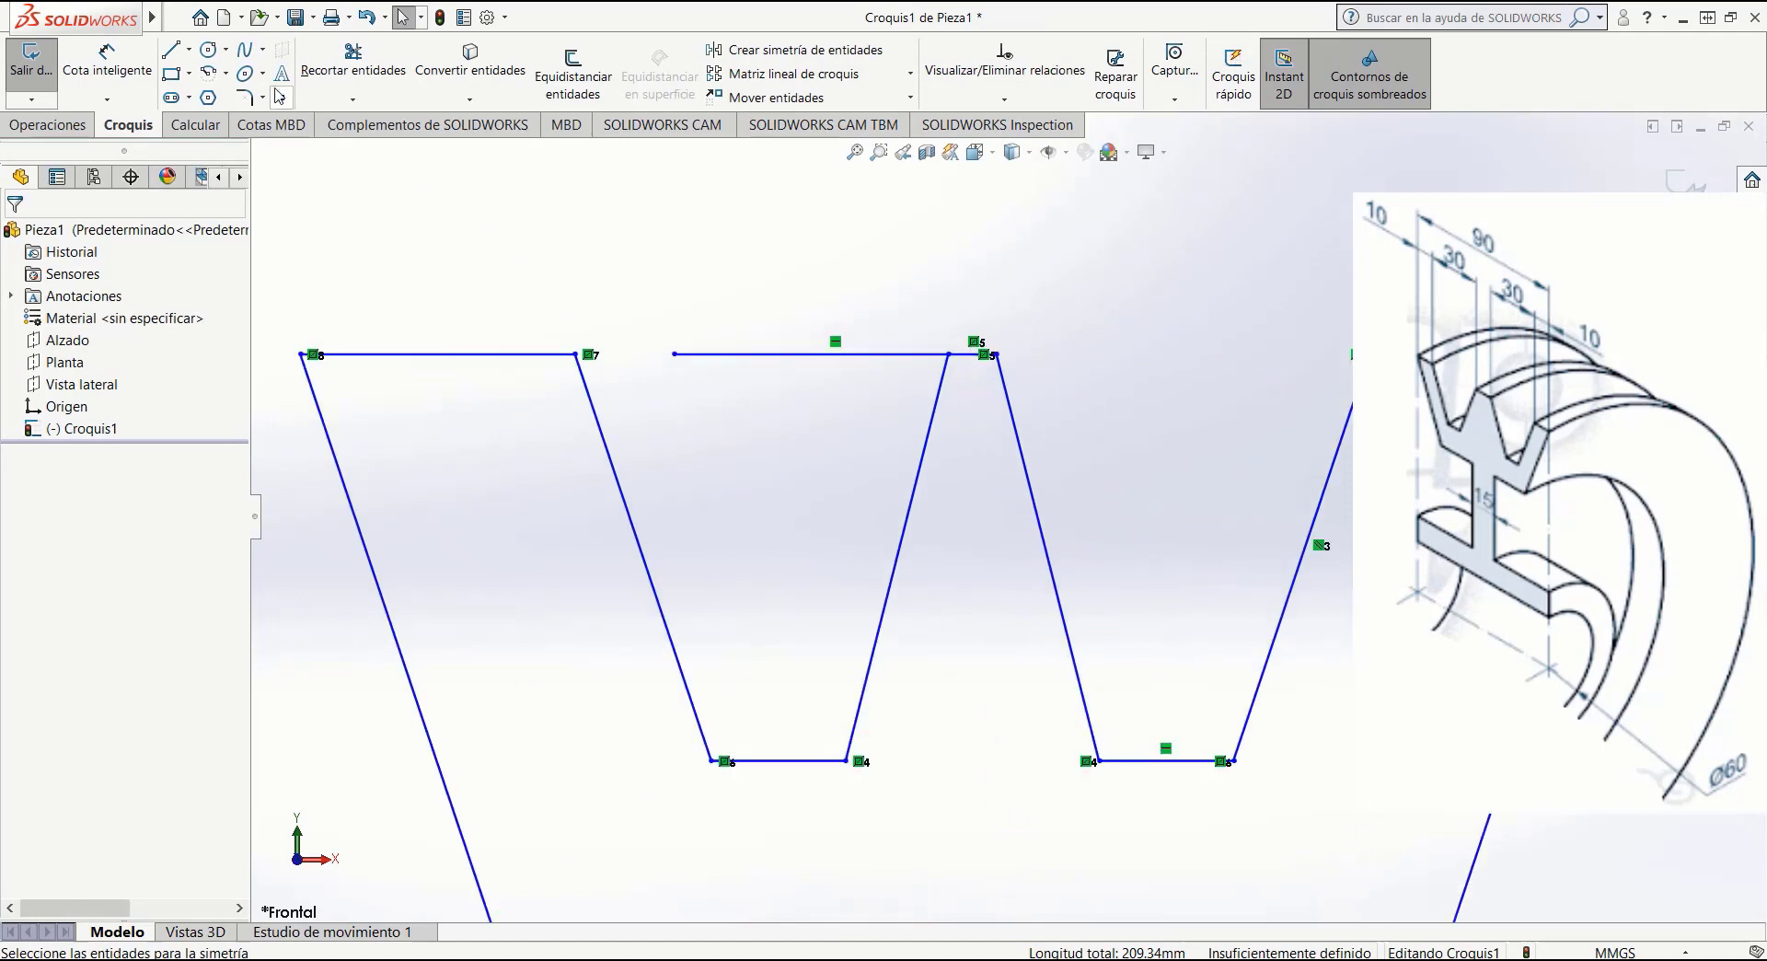
left_click(353, 60)
mouse_move(771, 285)
left_mouse_down()
mouse_move(783, 361)
mouse_move(754, 410)
left_mouse_up()
scroll(999, 574, "up", 6)
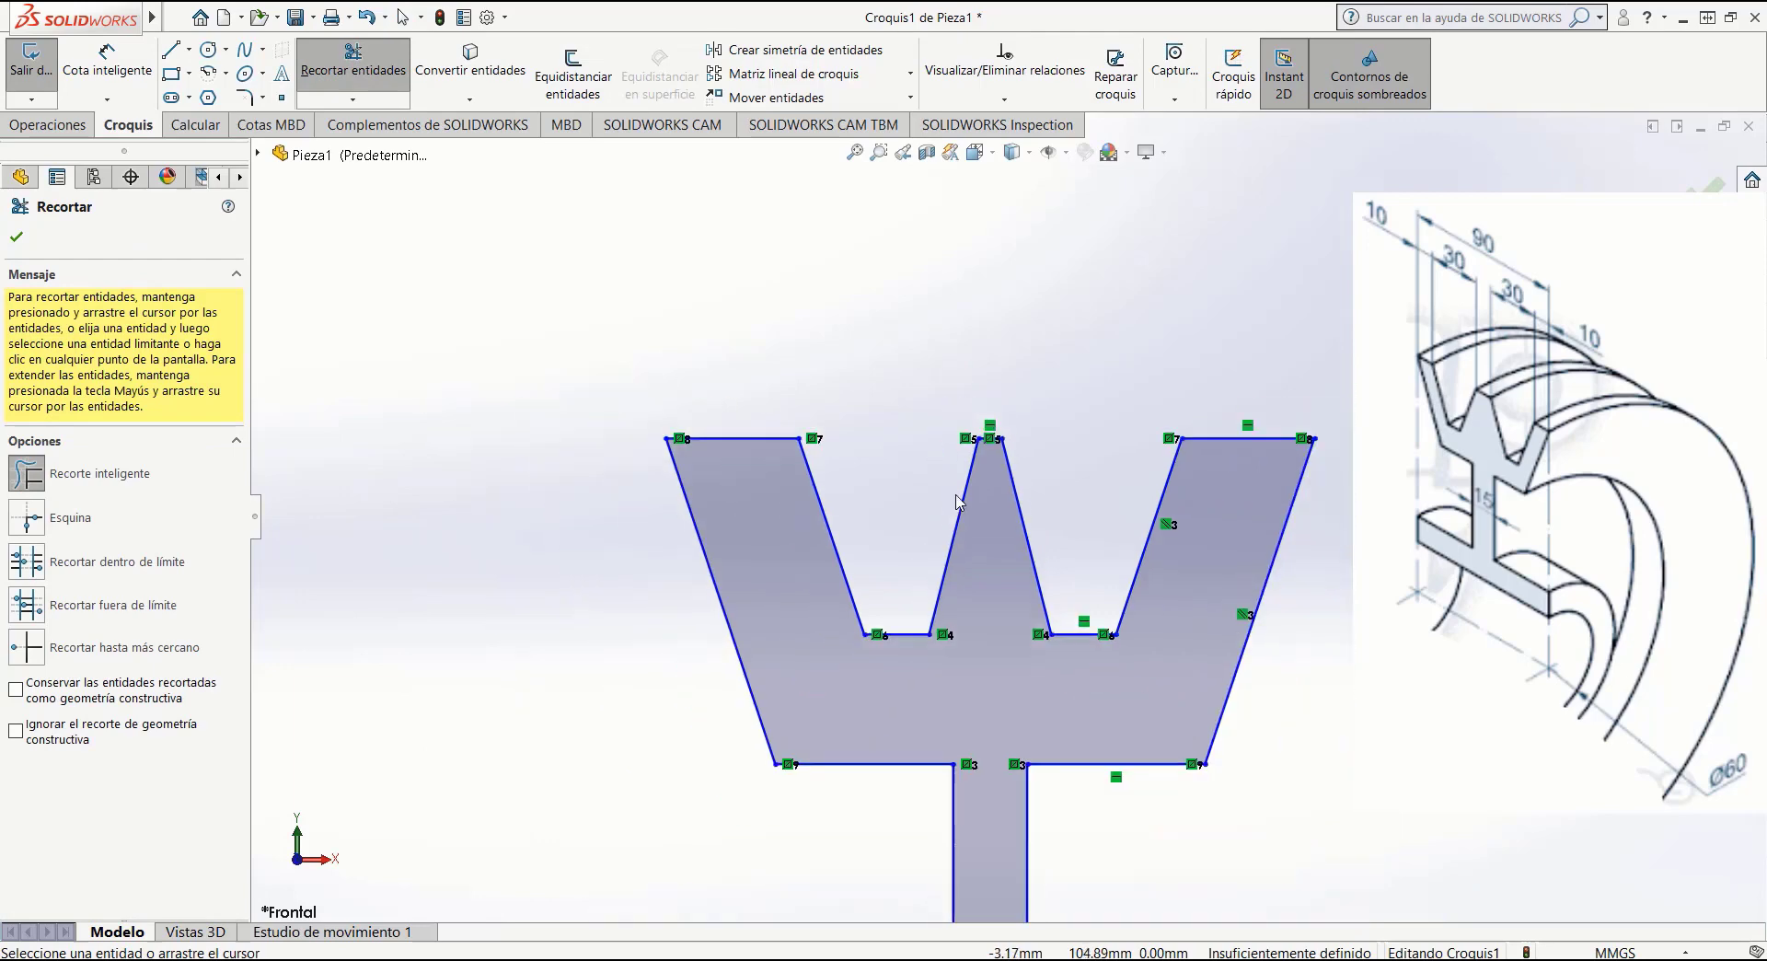
scroll(1096, 732, "up", 2)
scroll(974, 612, "down", 4)
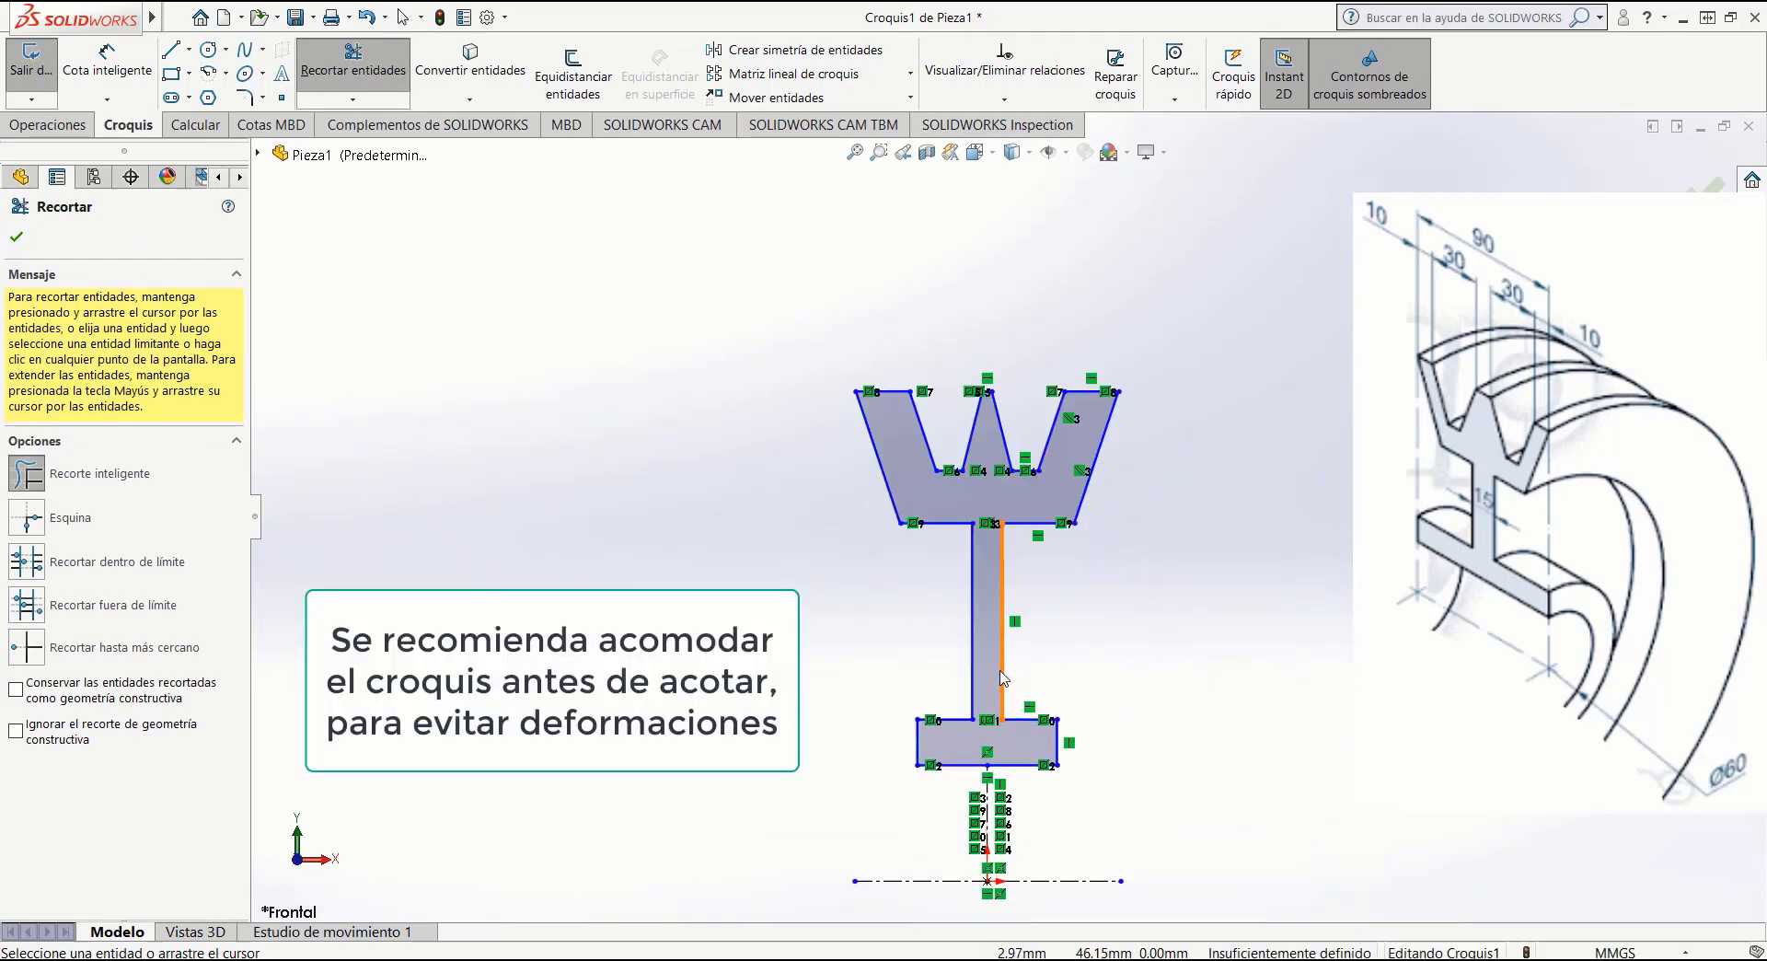
key("Escape")
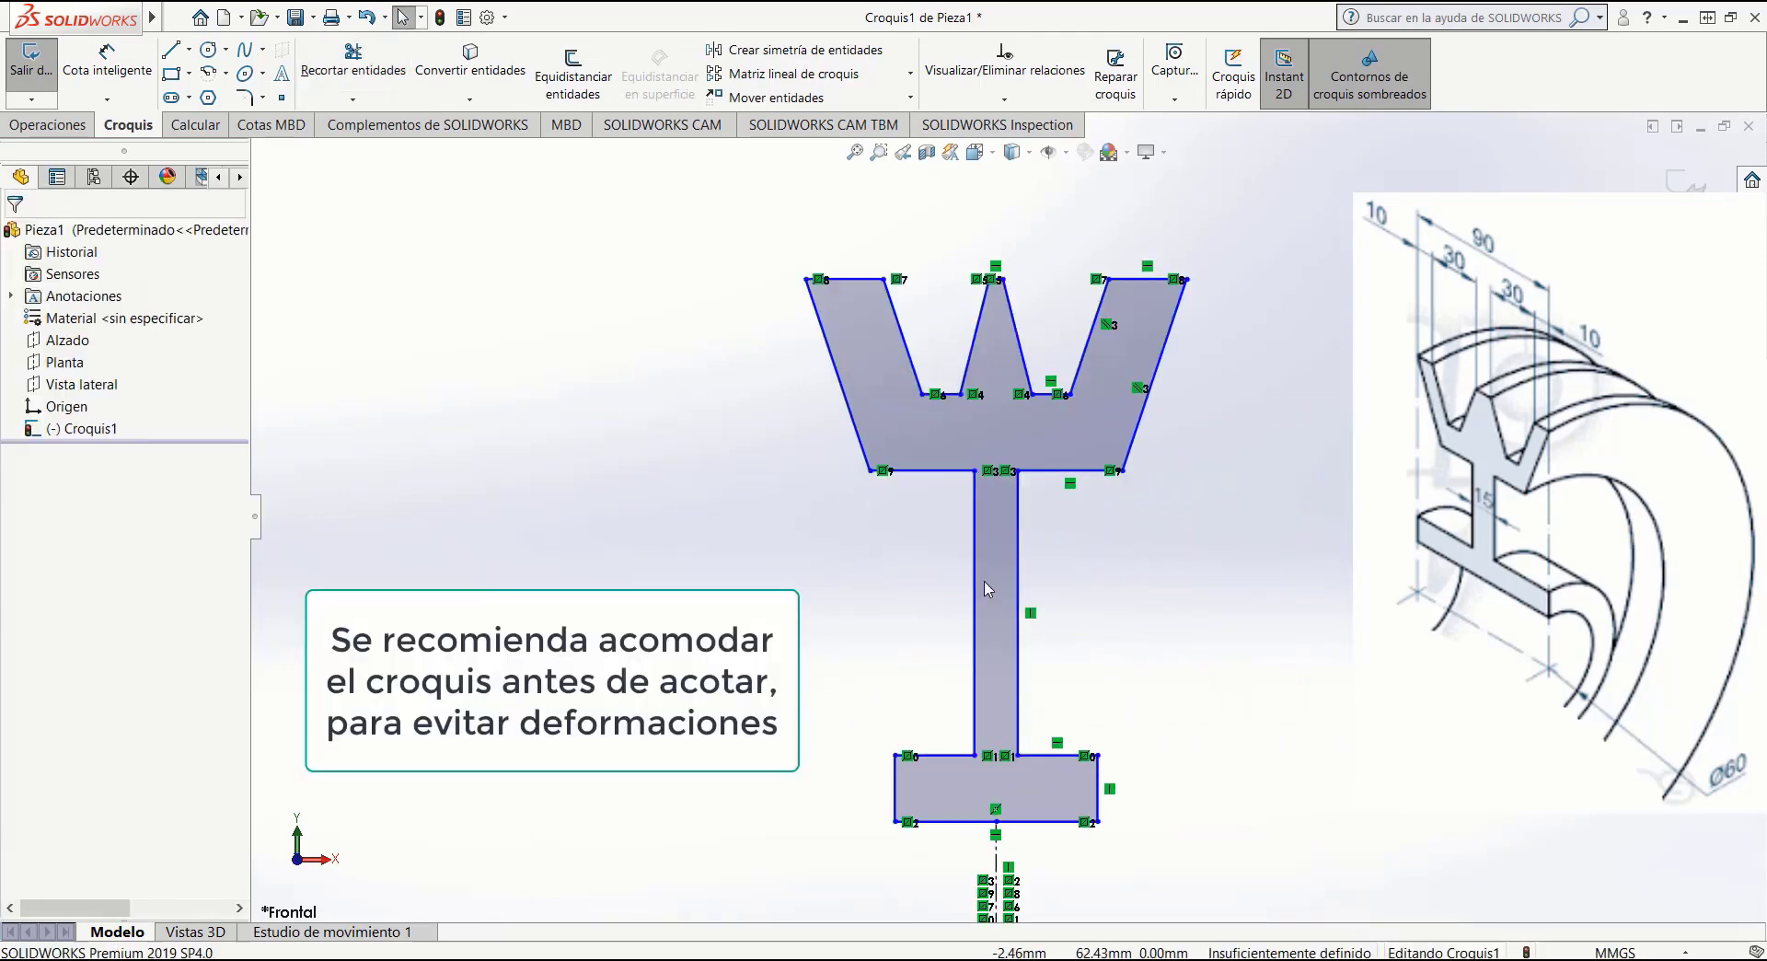
Widen the central web symmetrically by moving its left vertical line outward to roughly a third of the rim's width.
scroll(978, 603, "up", 2)
scroll(975, 598, "down", 2)
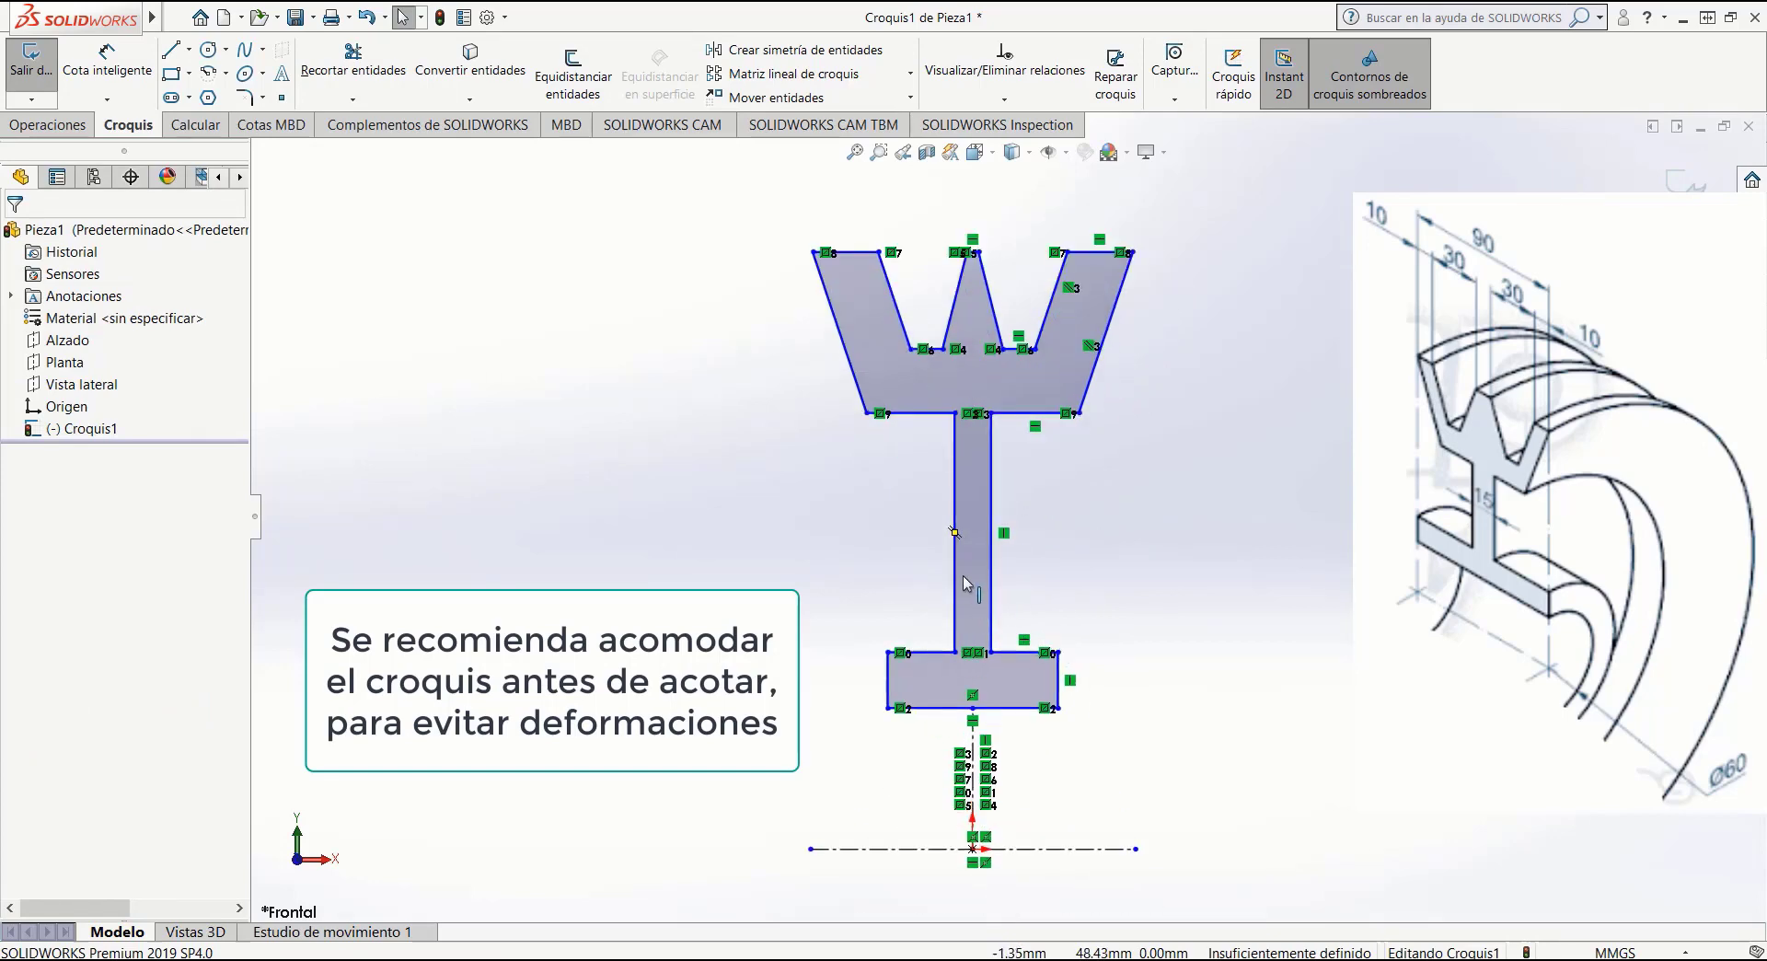
left_click(954, 493)
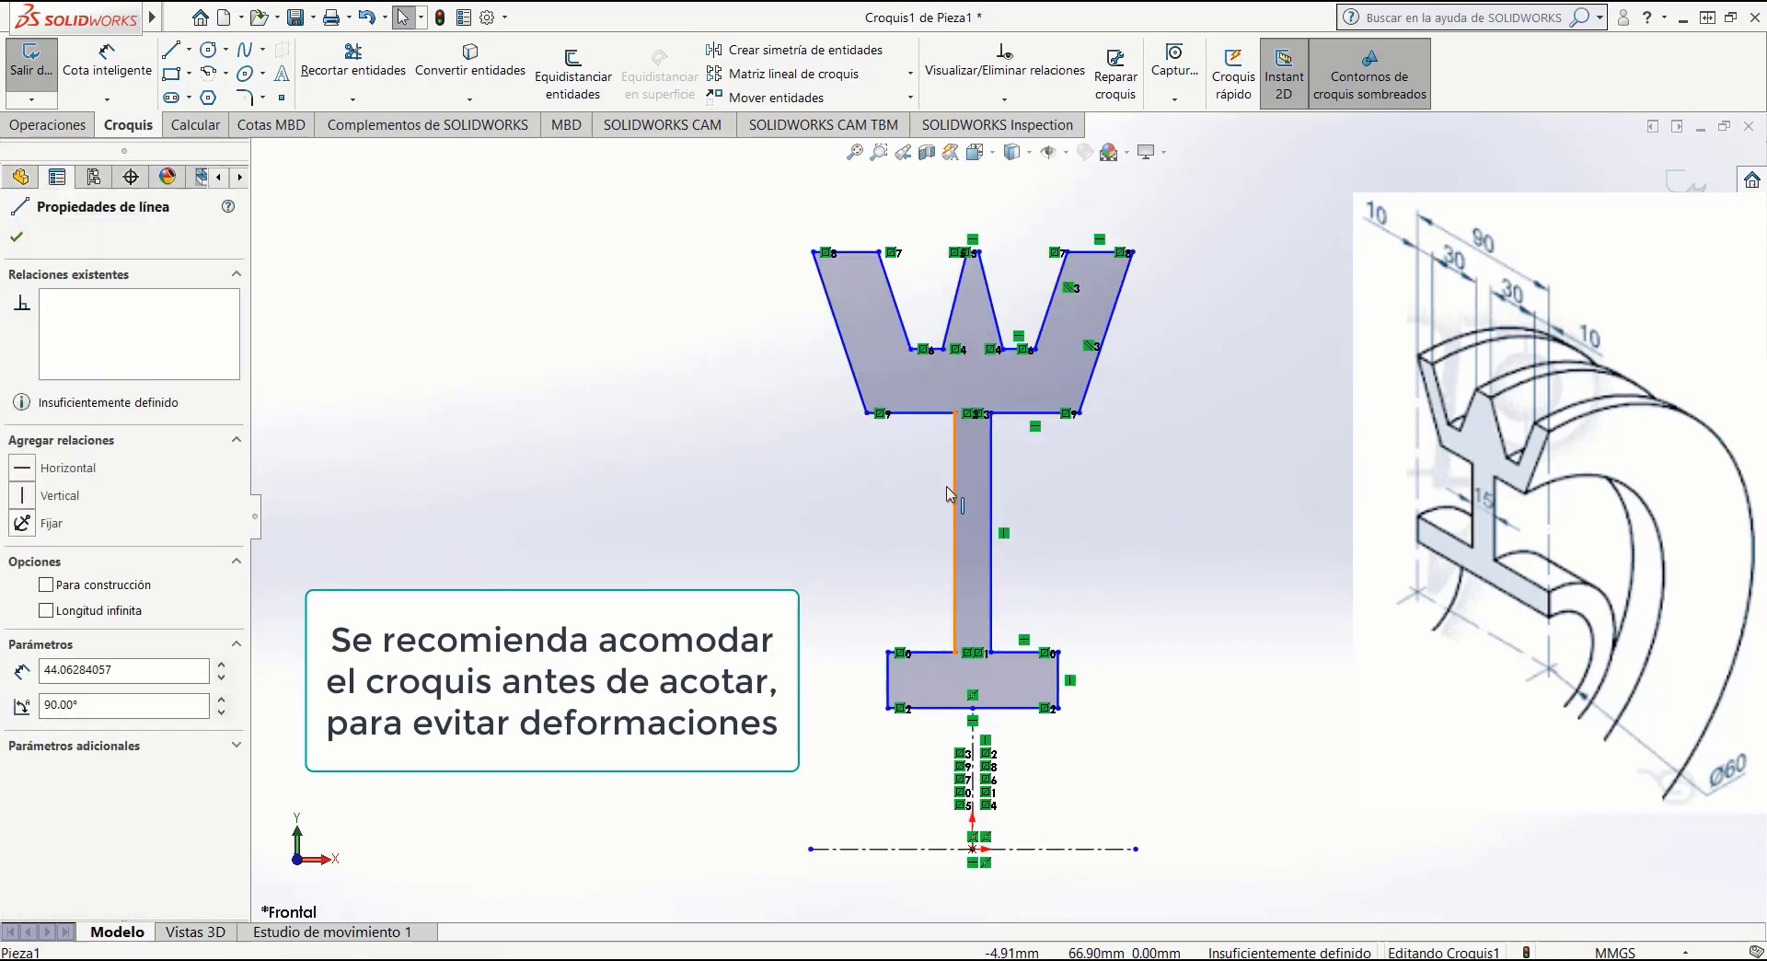
left_click_drag(938, 495, 923, 486)
scroll(971, 276, "down", 3)
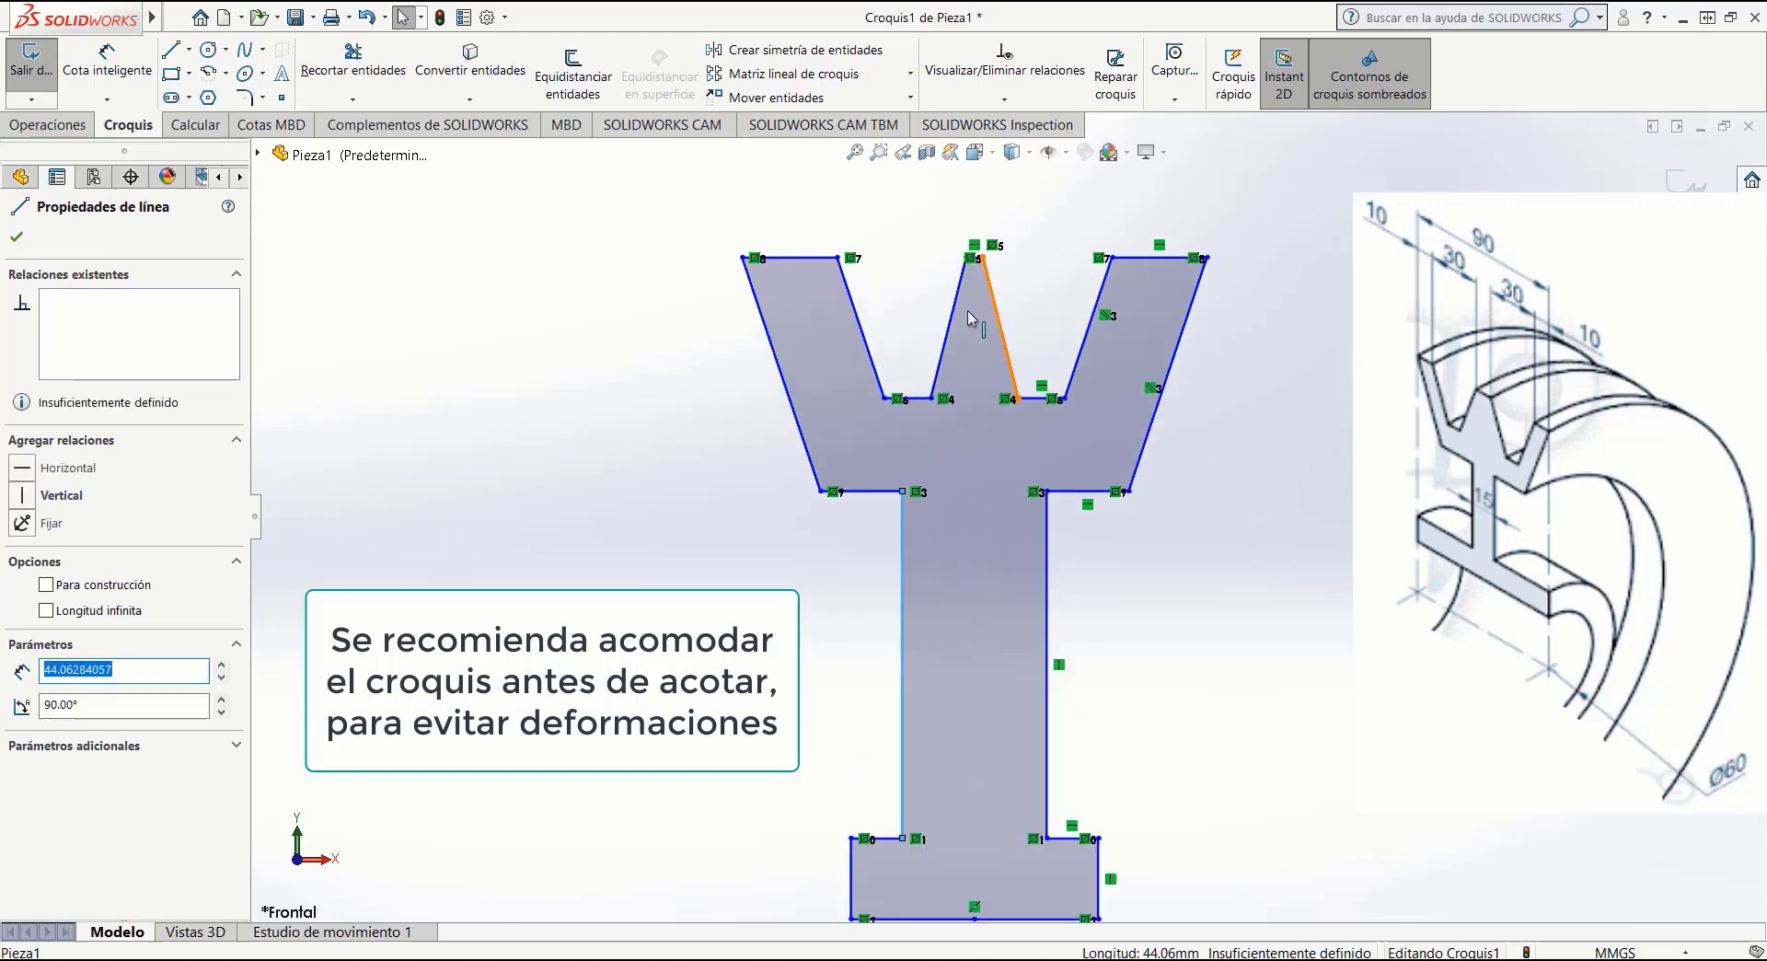
Move the central tooth's left flank outward to widen the tooth, and the left flange's inner flank outward to thin the flange.
left_click(934, 350)
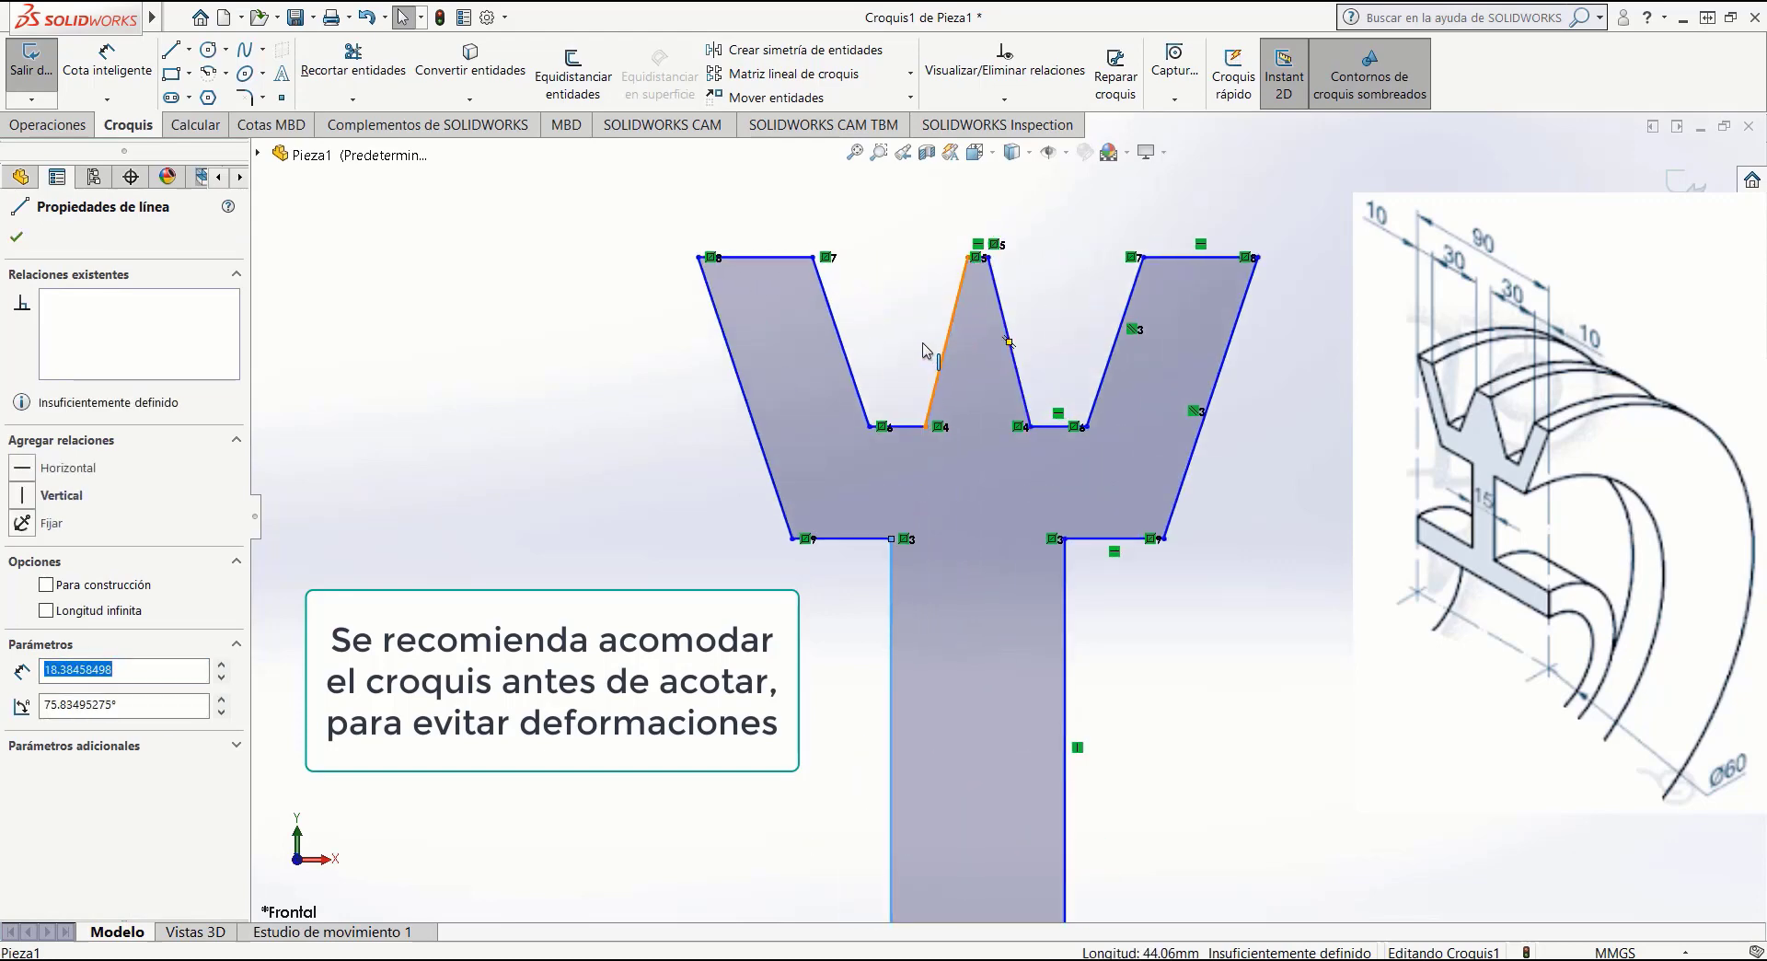
left_click_drag(925, 350, 898, 345)
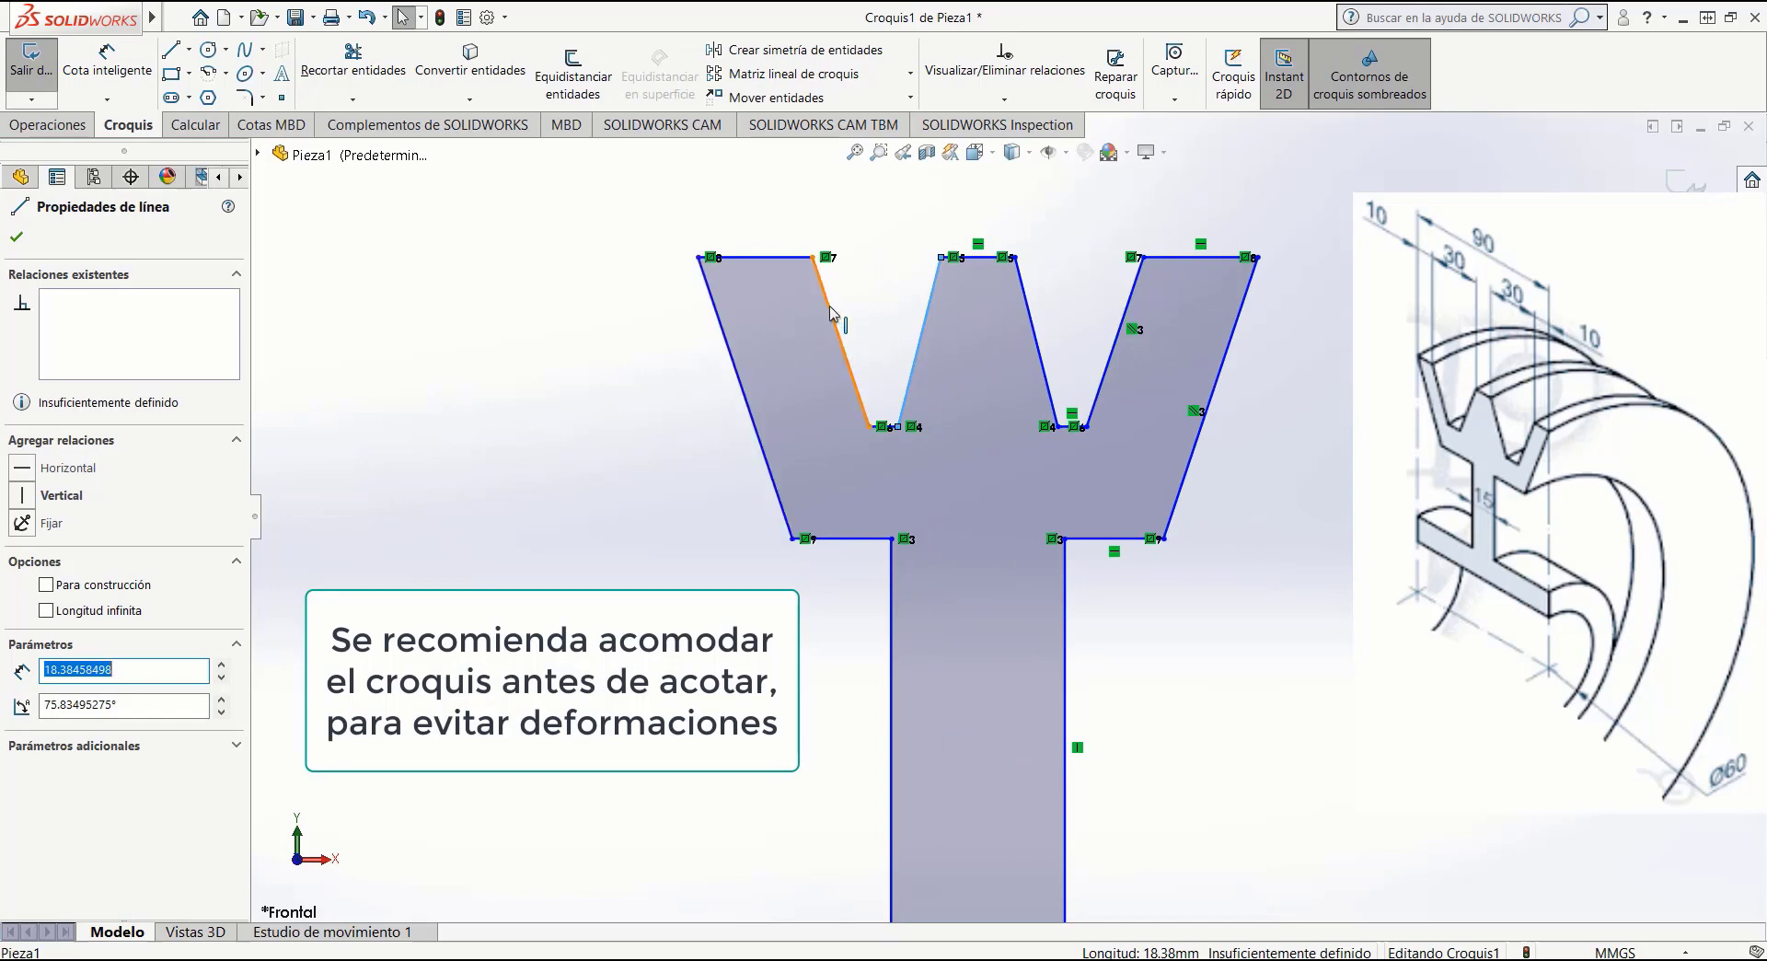
left_click_drag(824, 311, 804, 314)
left_click(1298, 434)
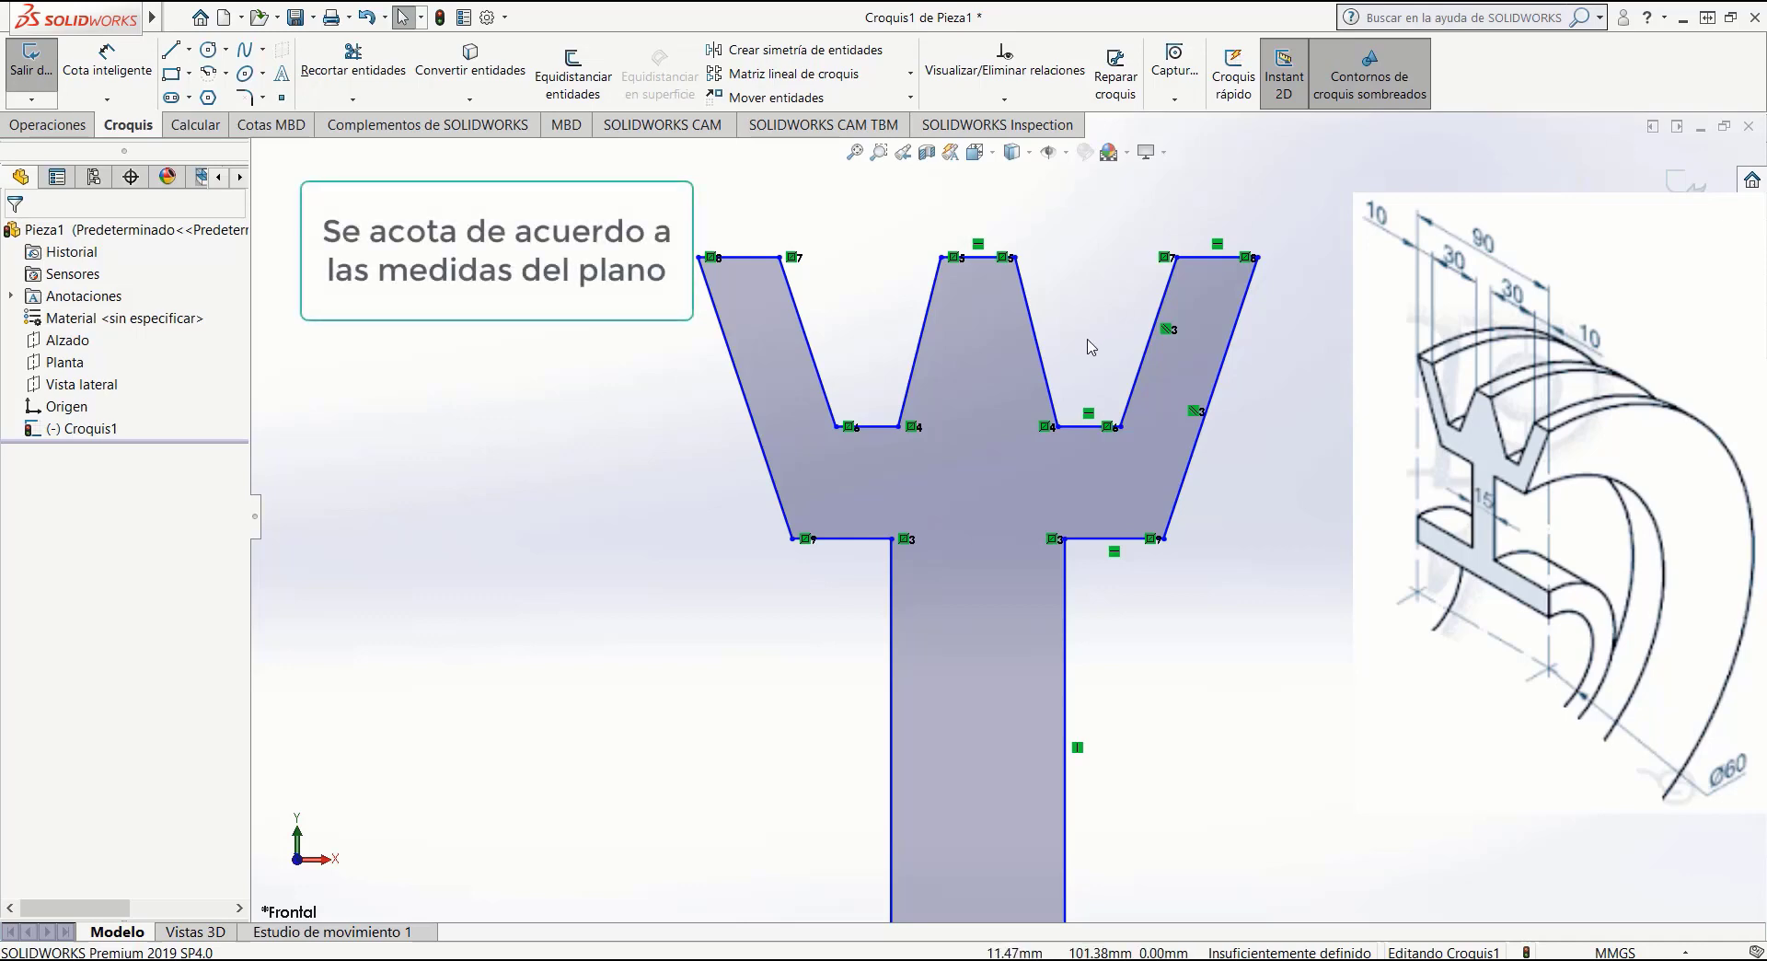
Dimension the rim's overall width between its two outer top corners as 90 mm, placing the dimension above the profile.
scroll(1093, 435, "up", 5)
scroll(1093, 435, "down", 3)
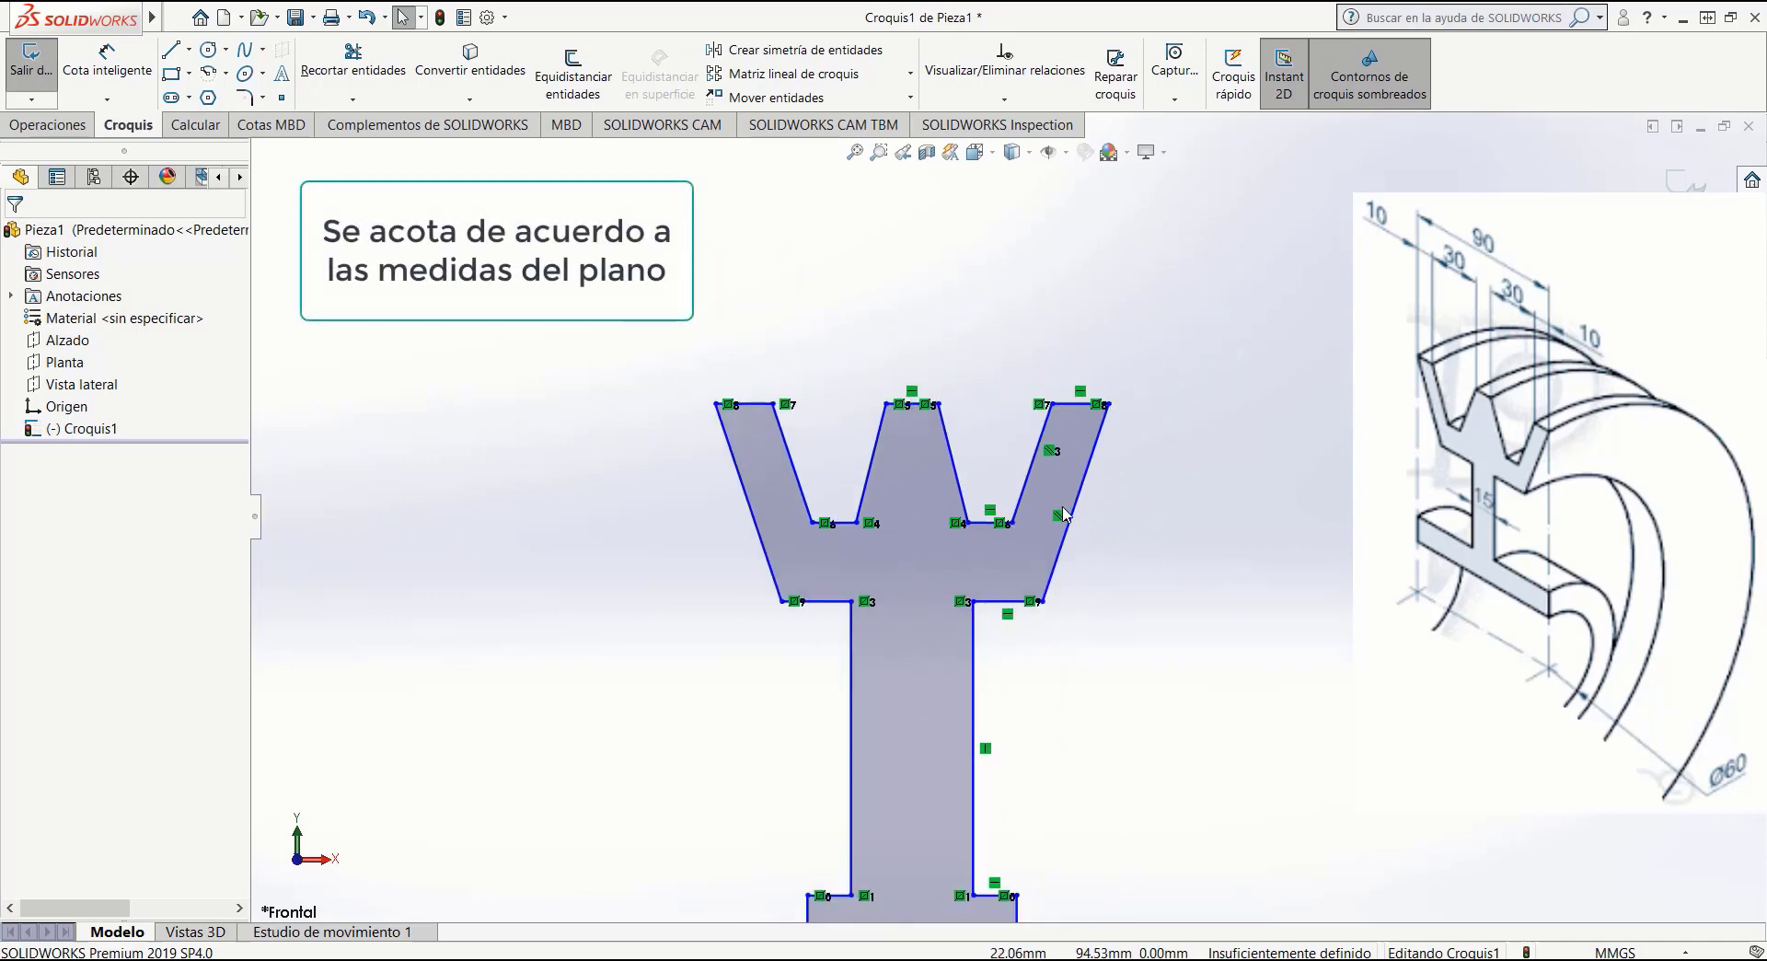
scroll(1068, 497, "up", 2)
scroll(1065, 516, "down", 1)
scroll(1065, 516, "up", 2)
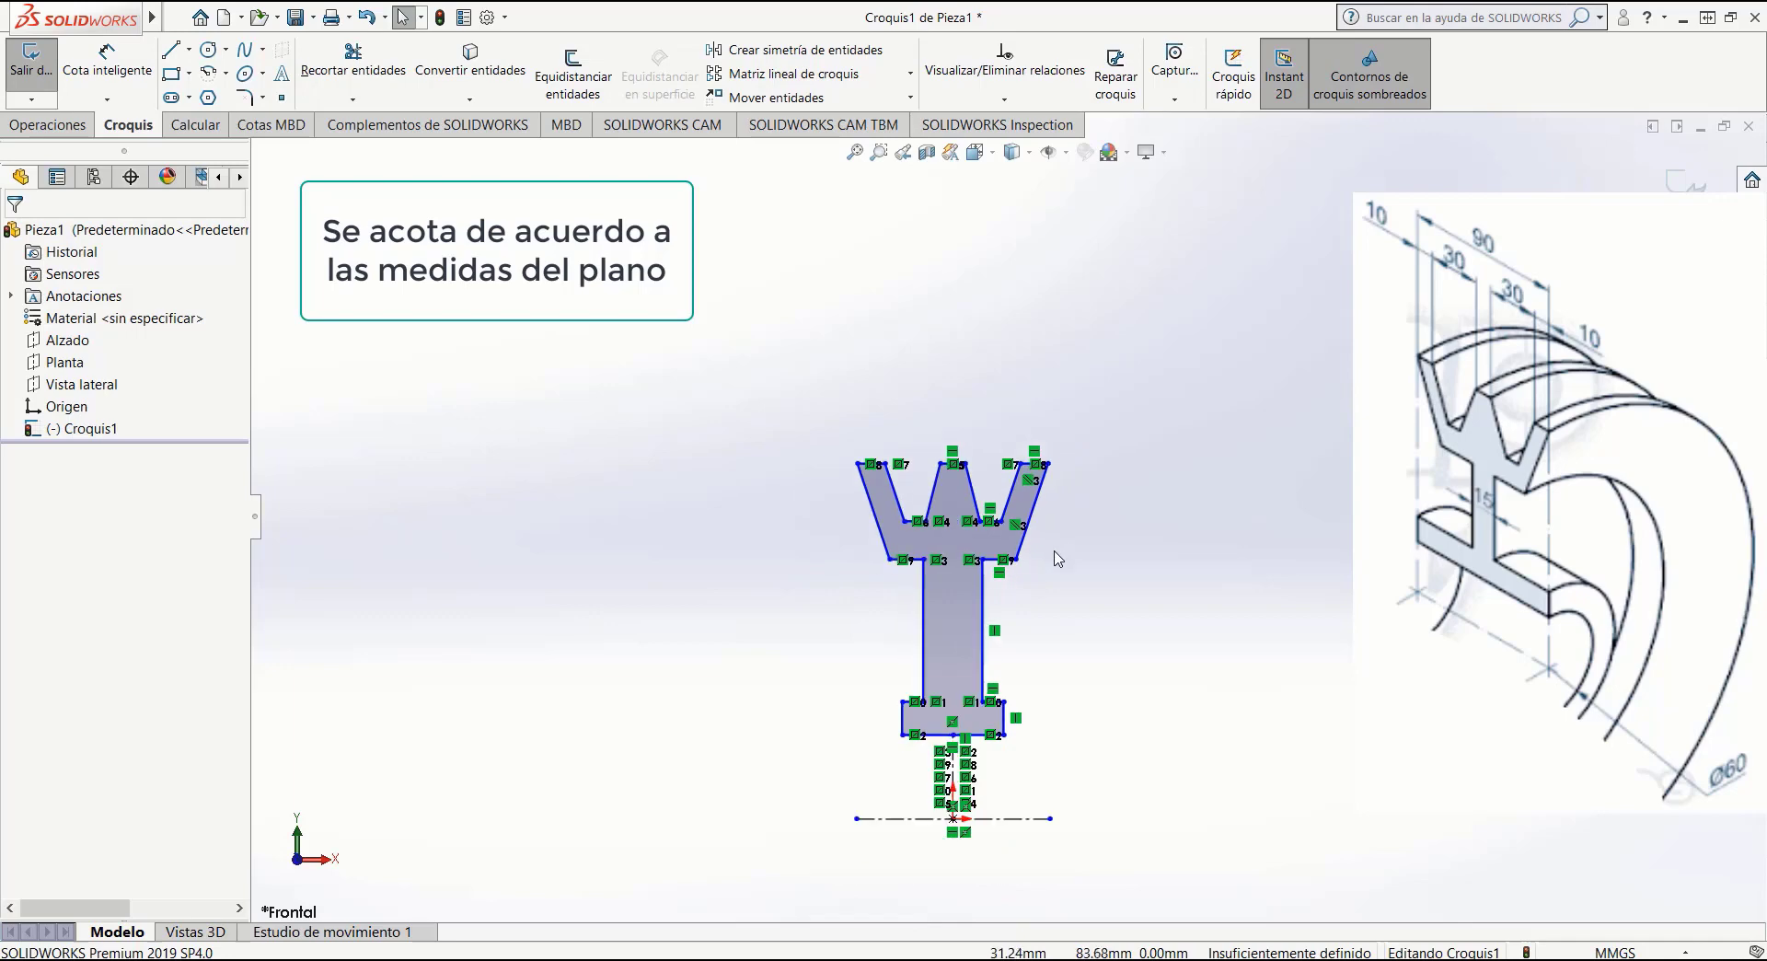
scroll(1058, 557, "down", 2)
scroll(1009, 469, "down", 2)
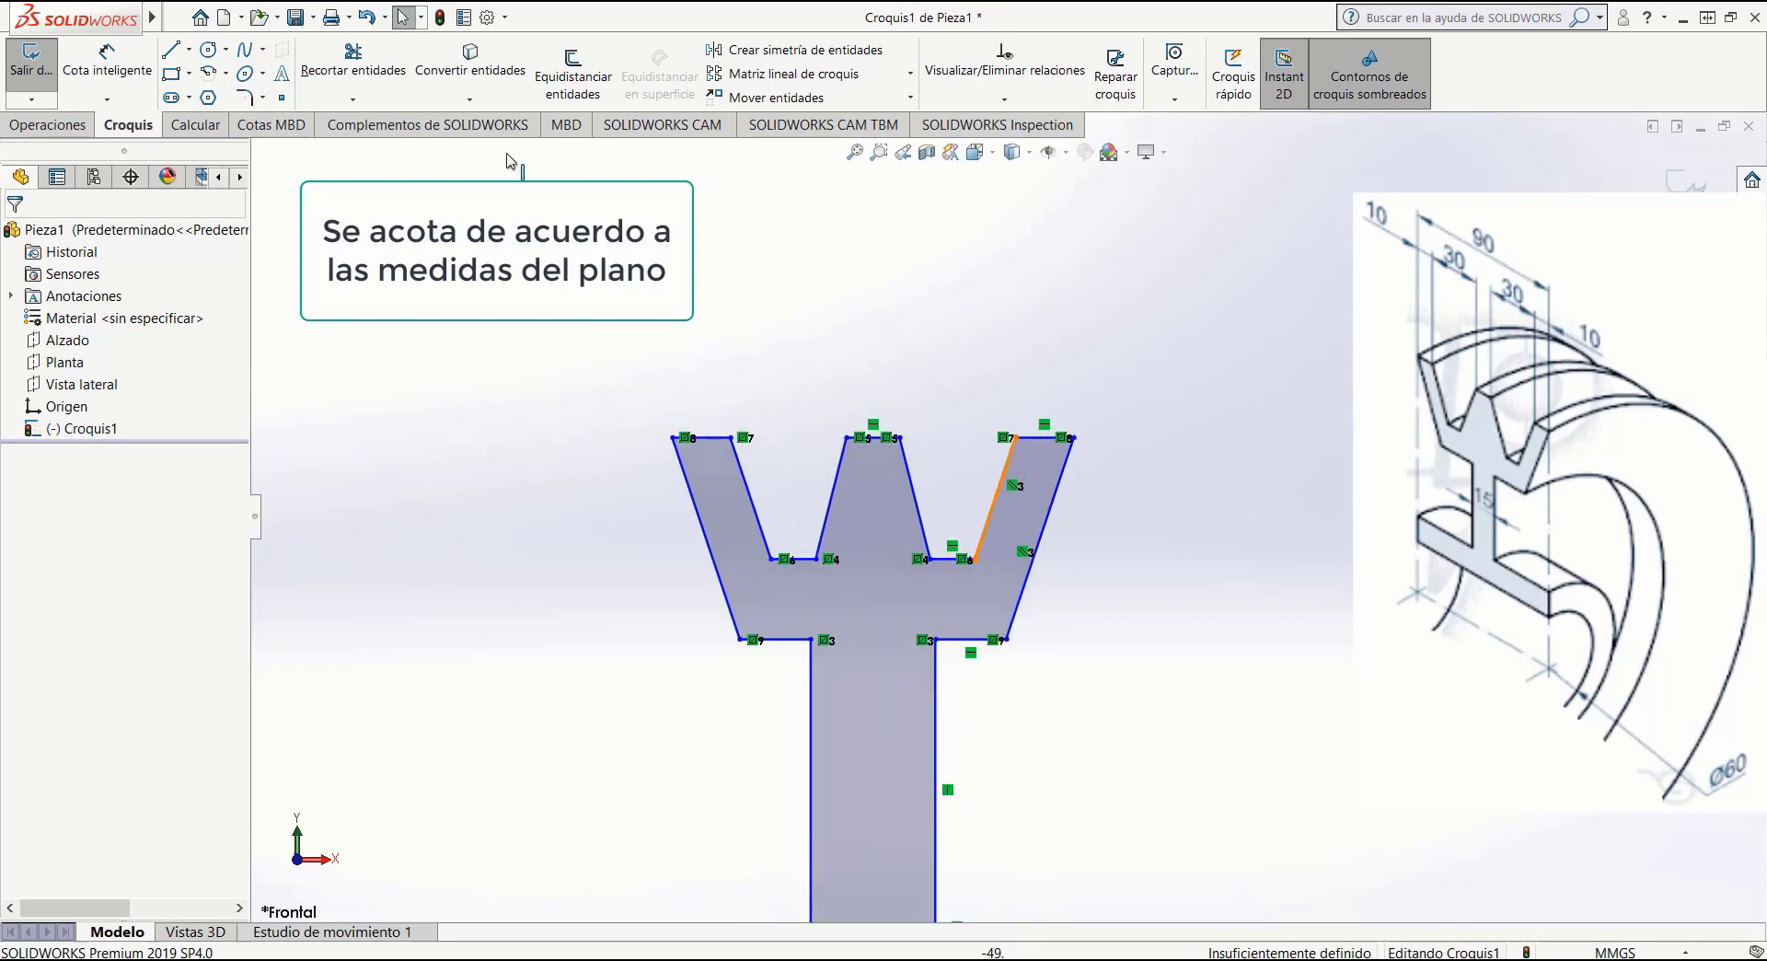
left_click(107, 65)
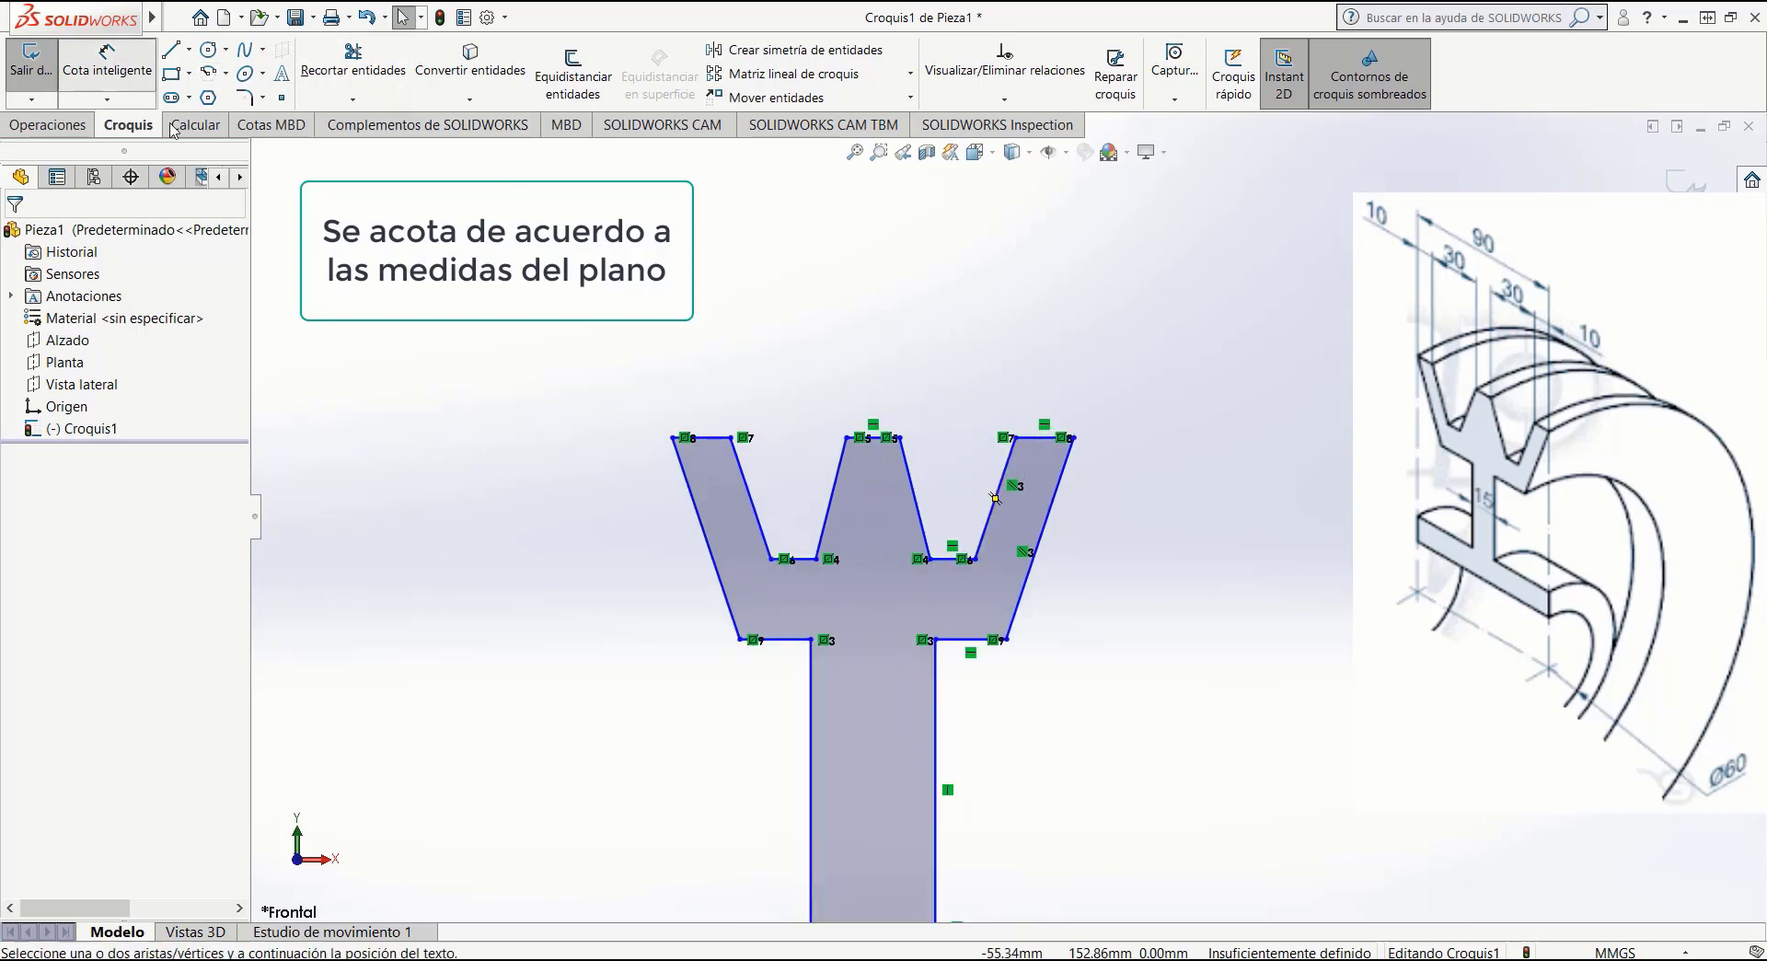
left_click(674, 436)
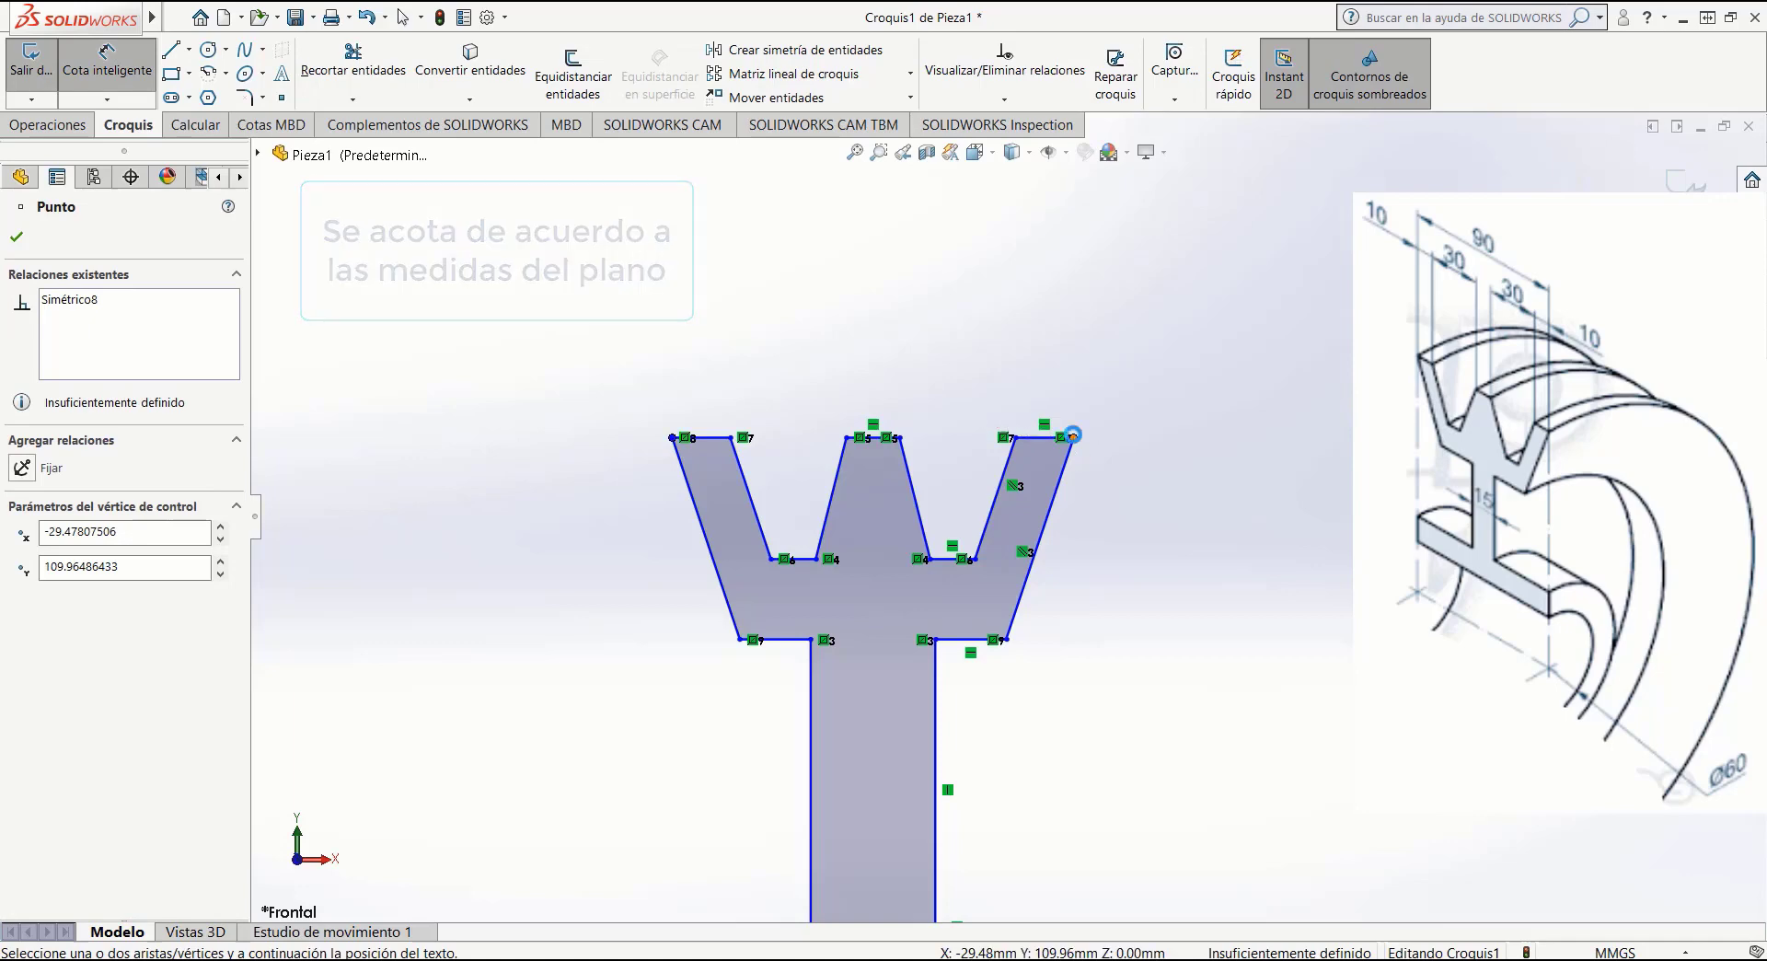
left_click(1072, 437)
left_click(876, 293)
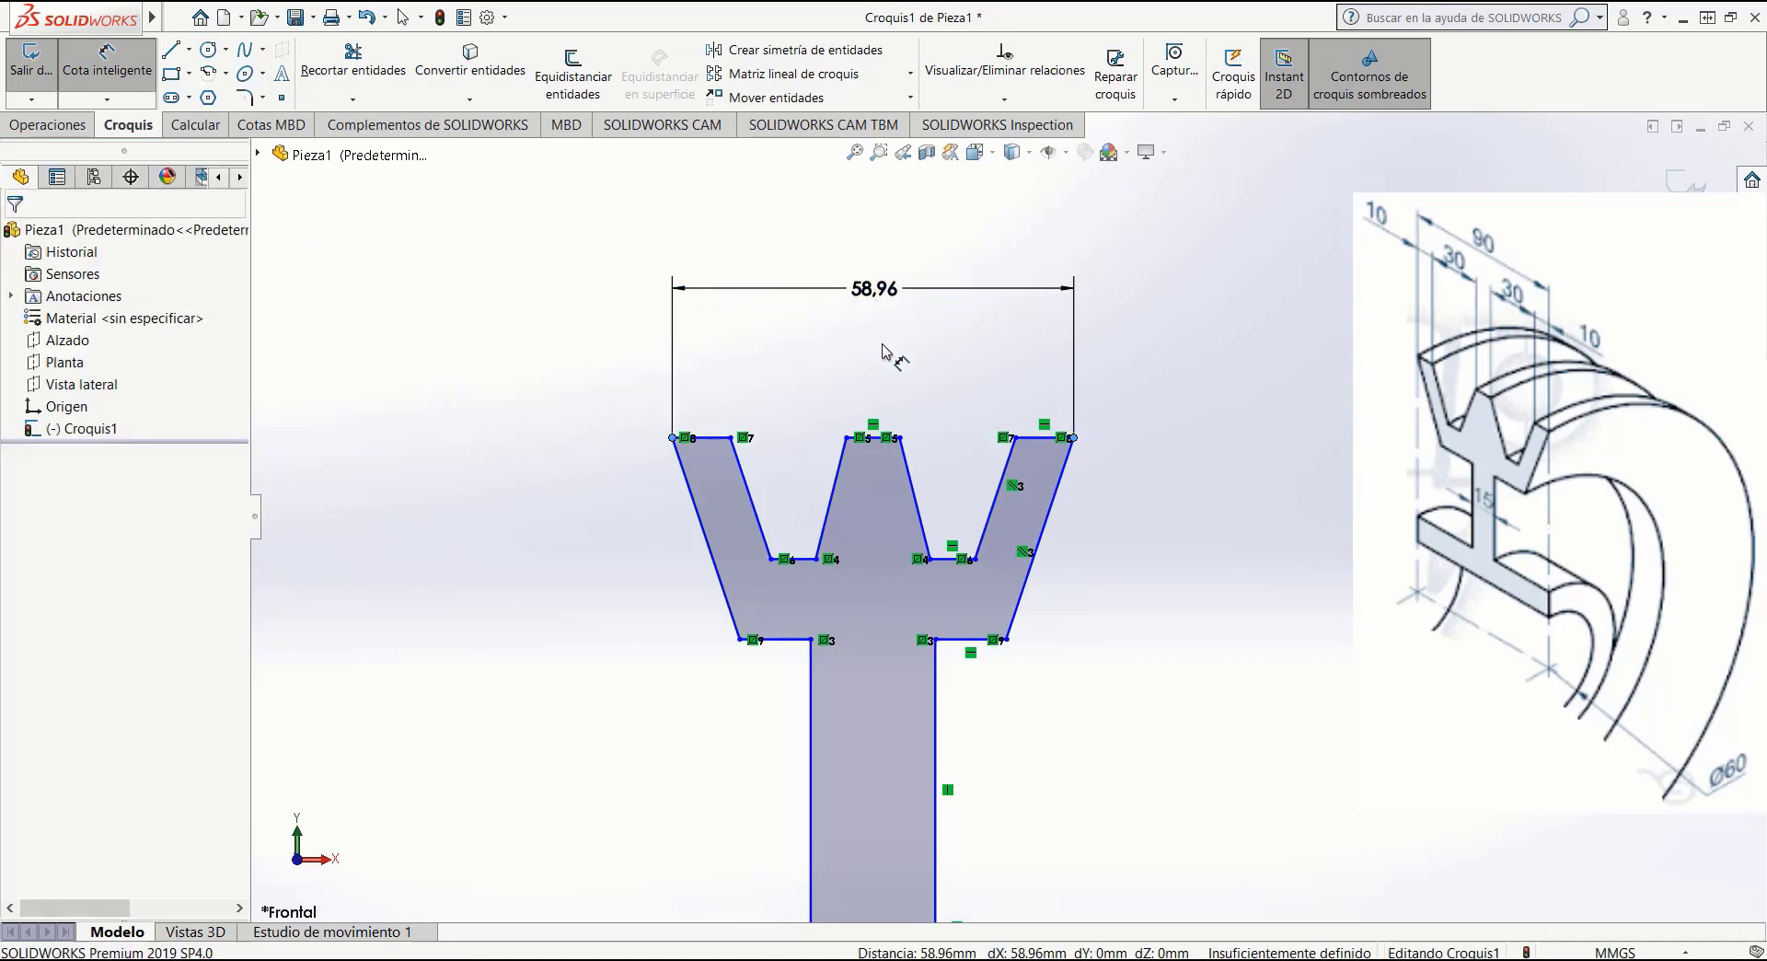
type("90")
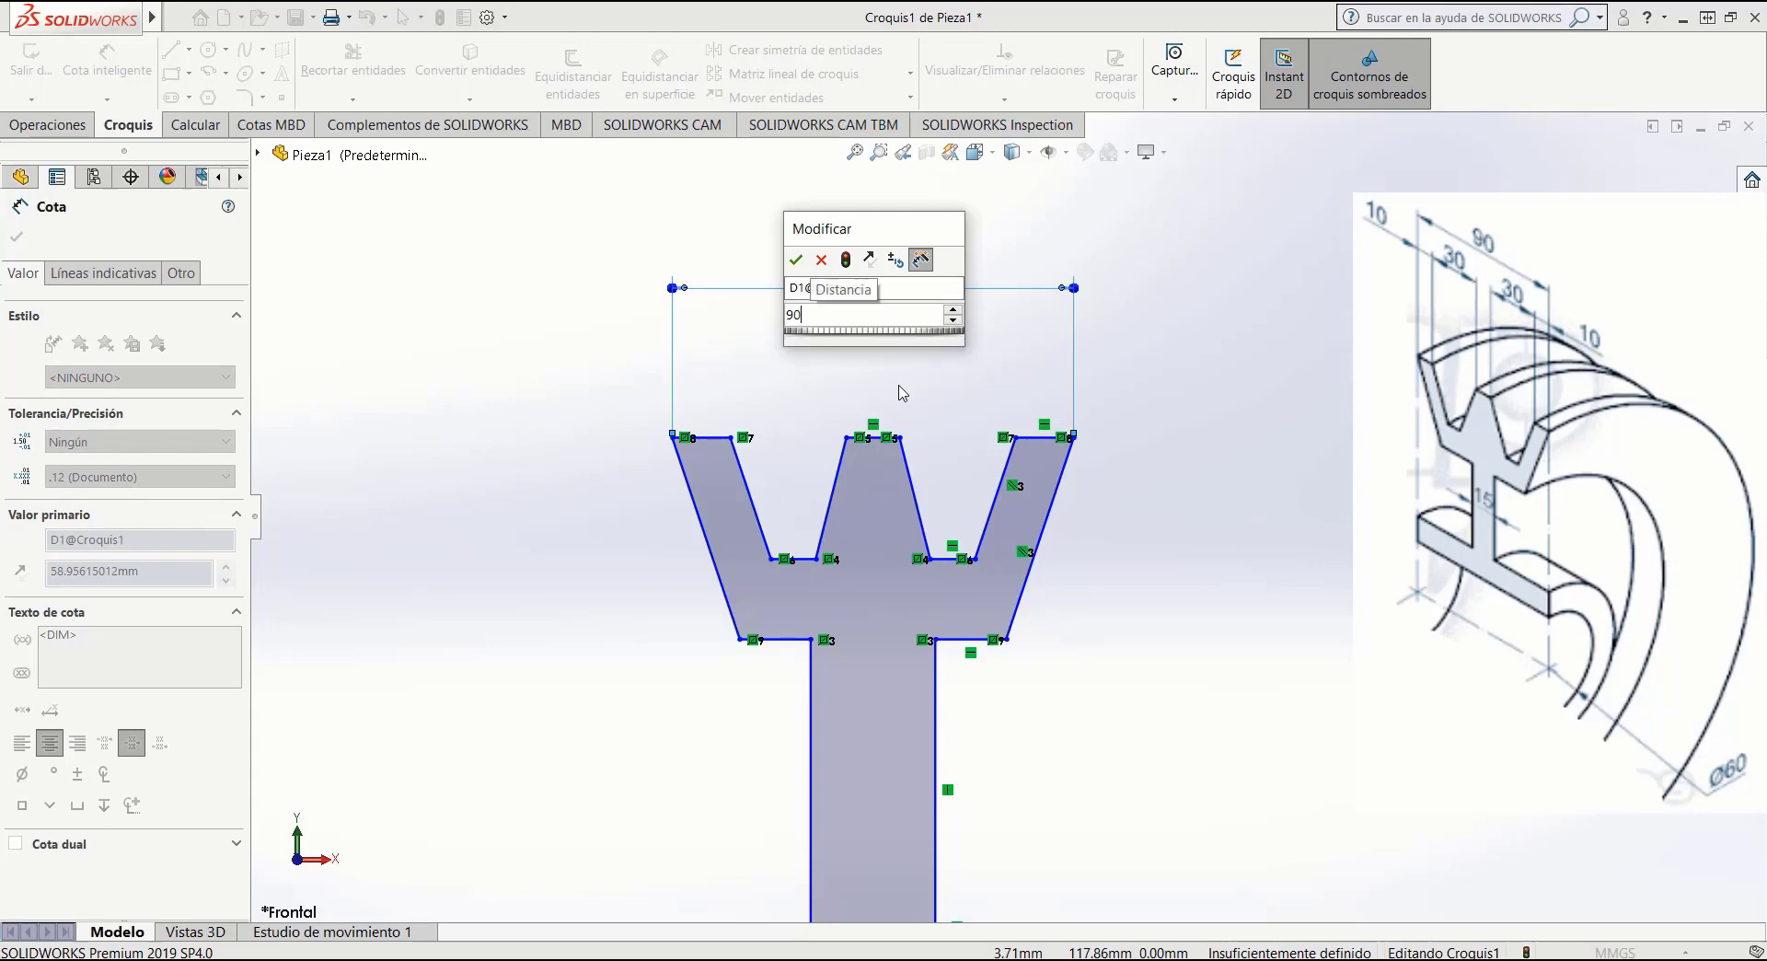
key("Return")
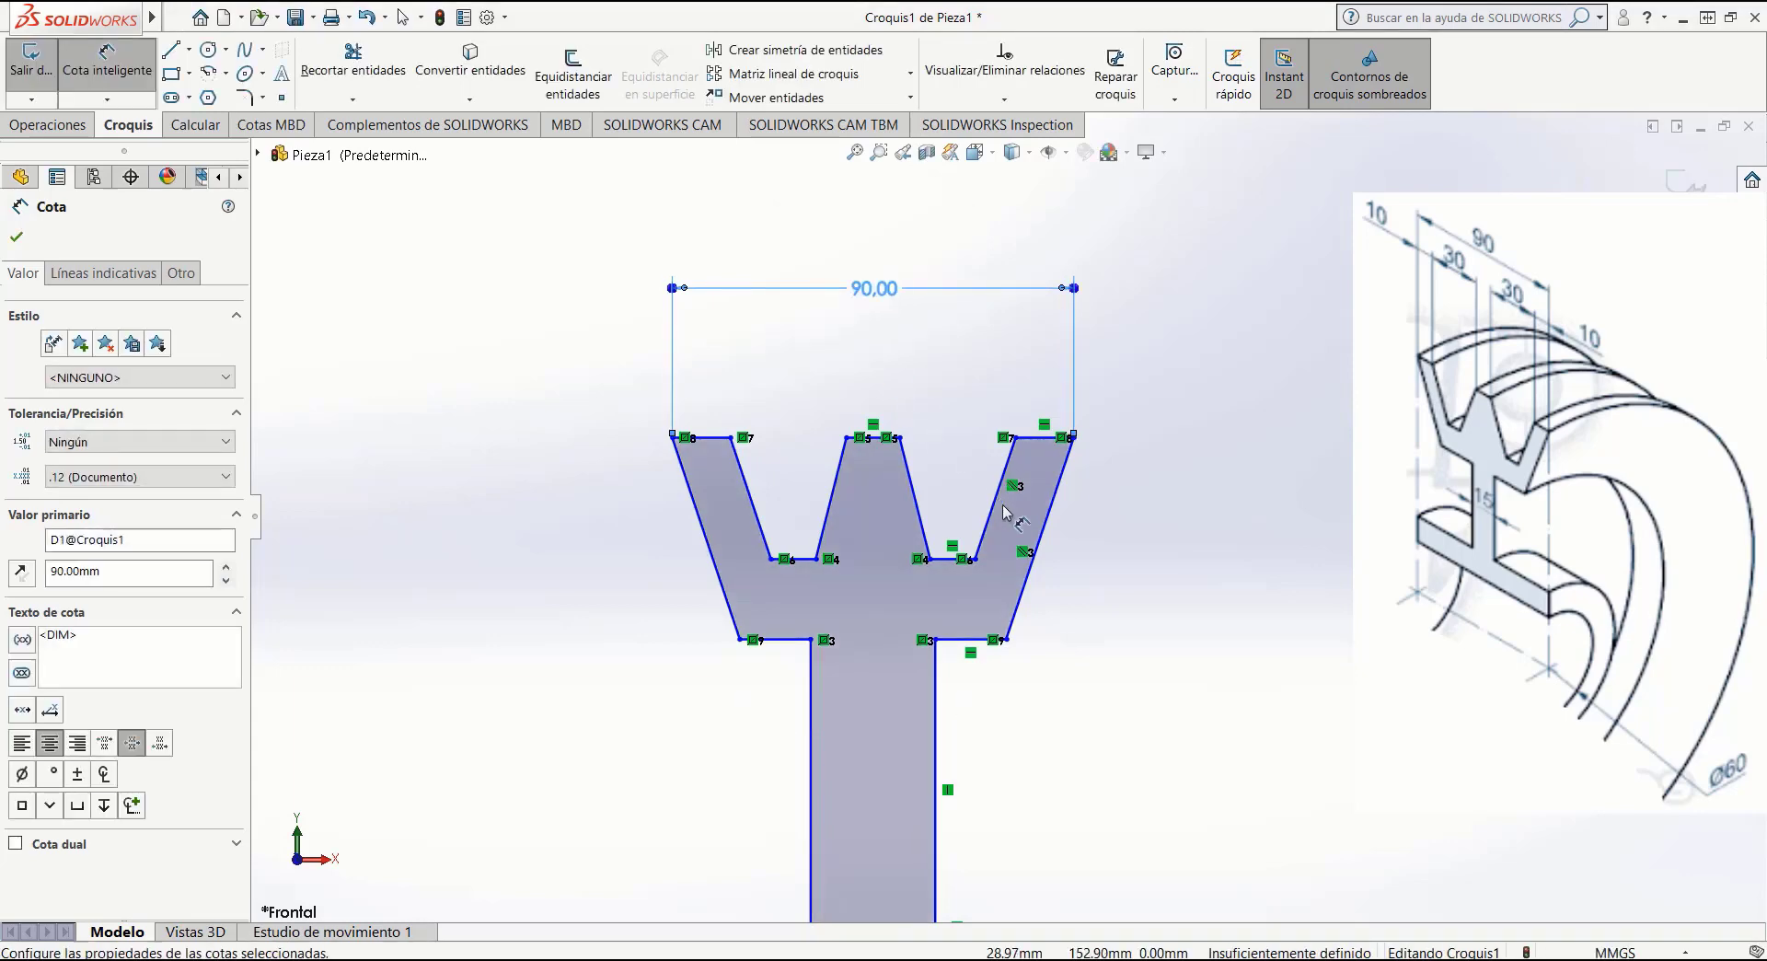
scroll(1005, 512, "up", 3)
scroll(920, 464, "down", 3)
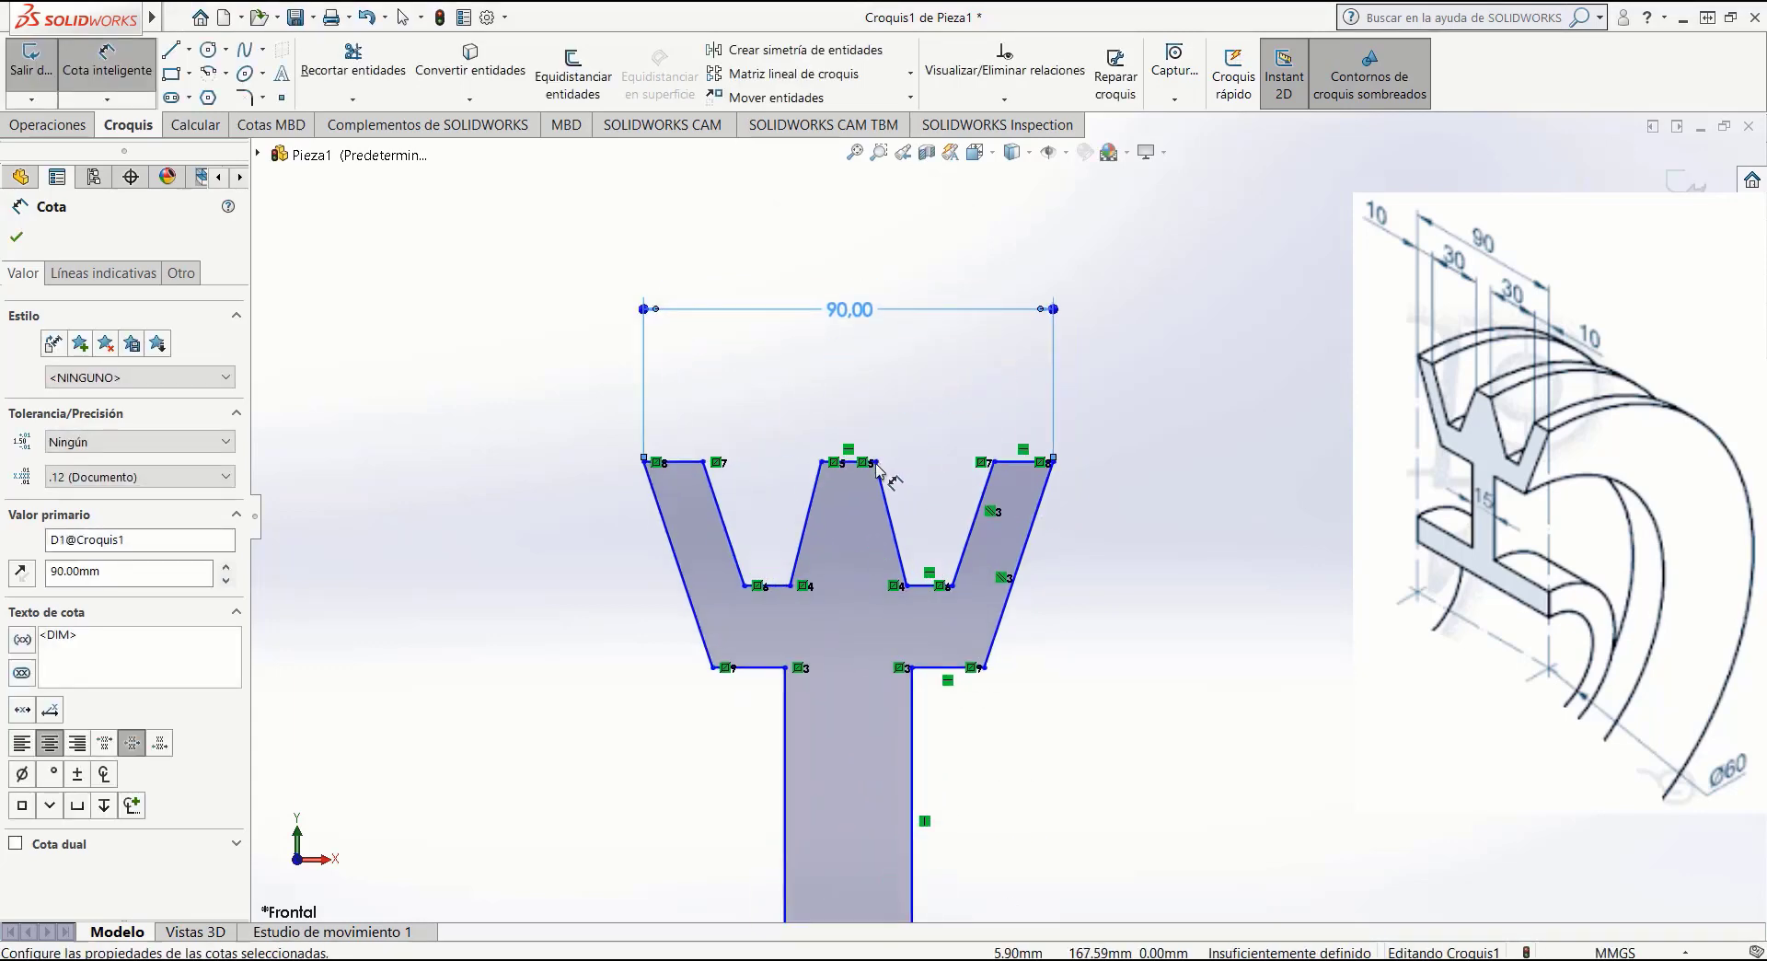
scroll(957, 497, "up", 3)
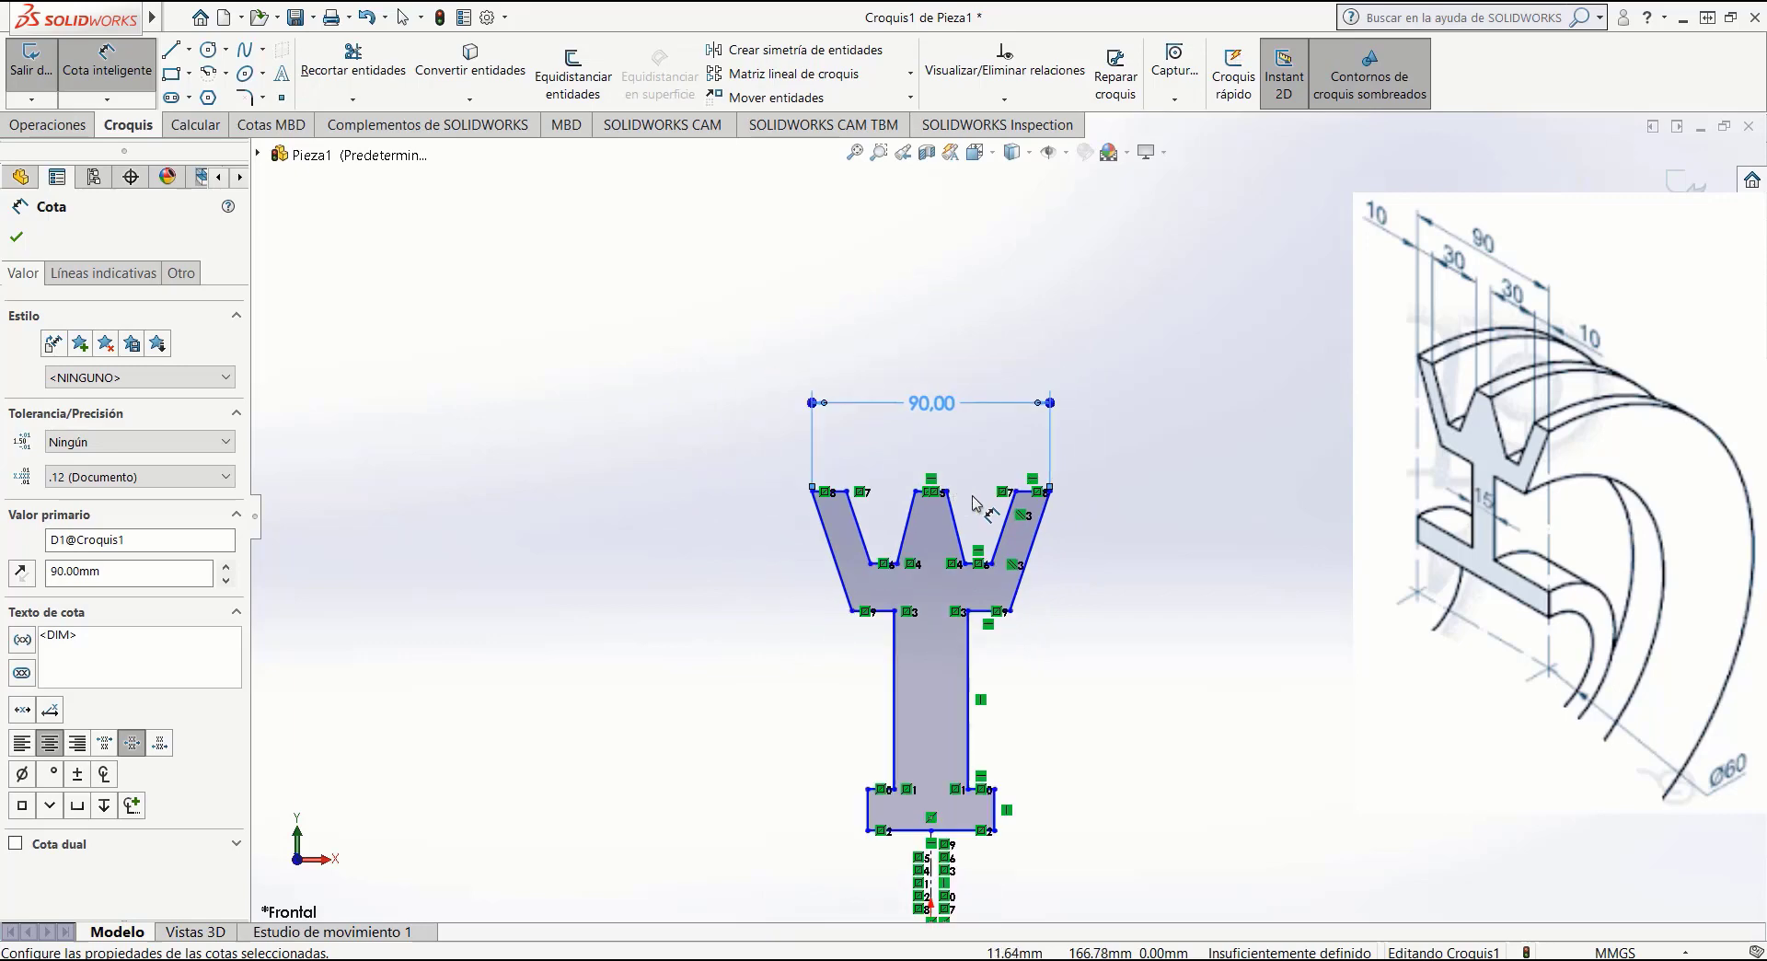
scroll(974, 501, "down", 4)
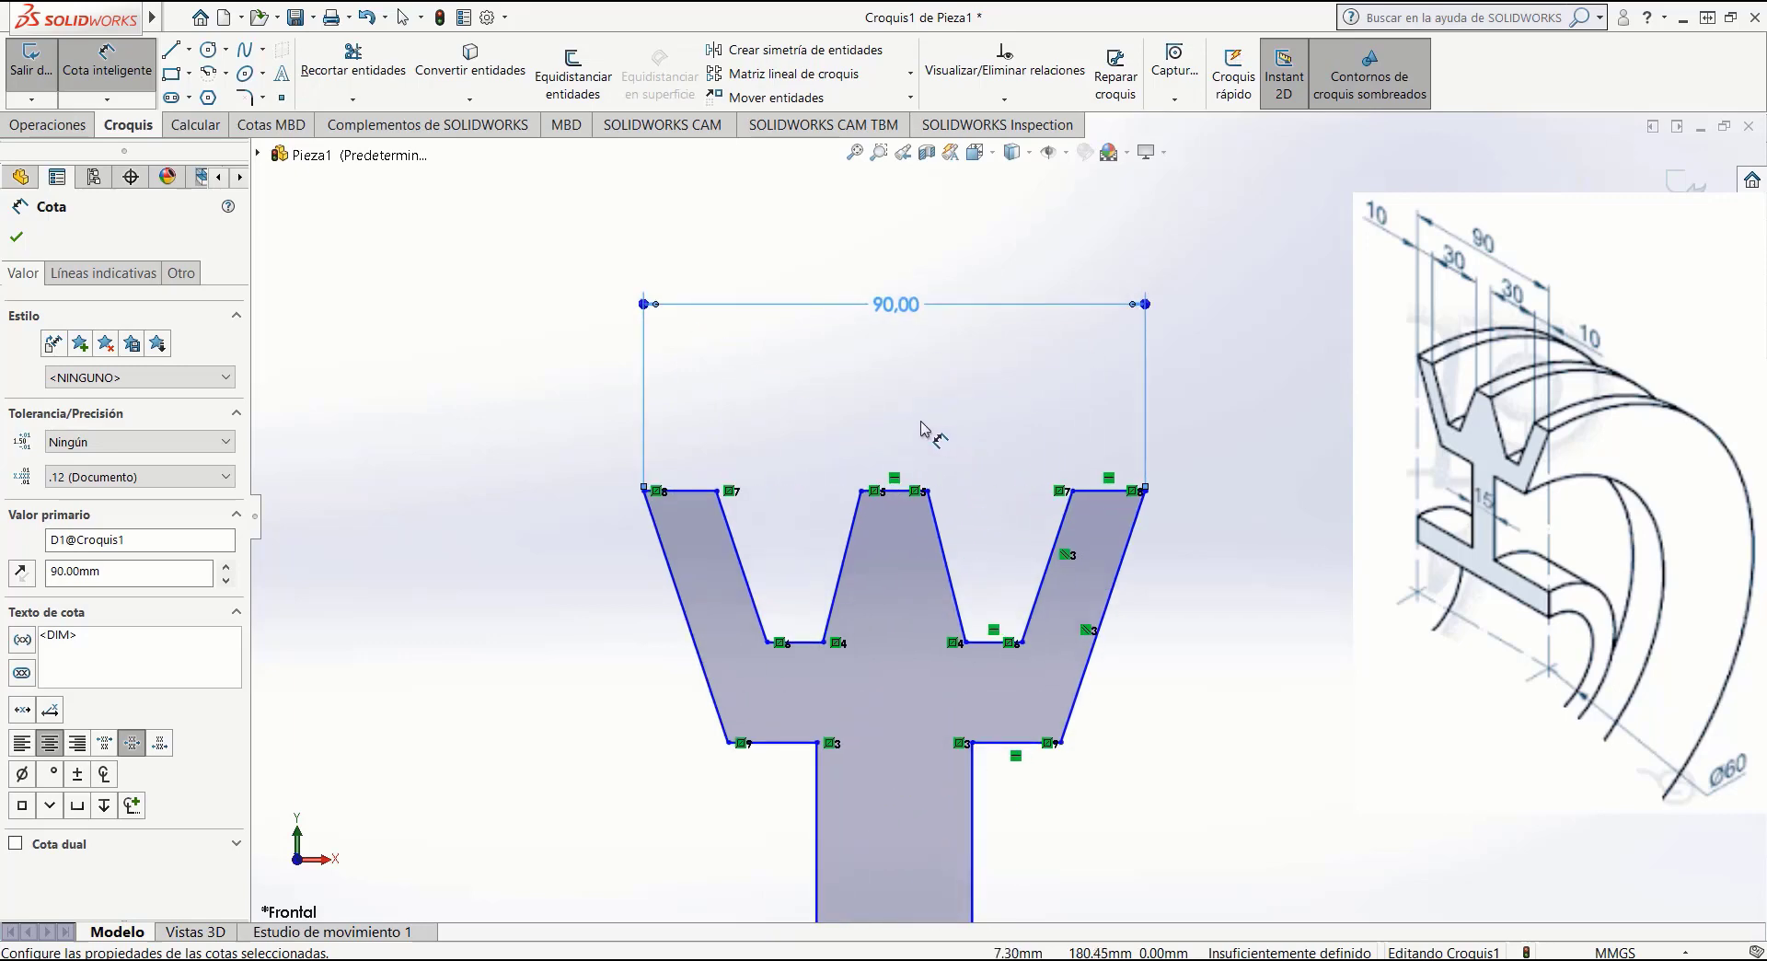
left_click(736, 455)
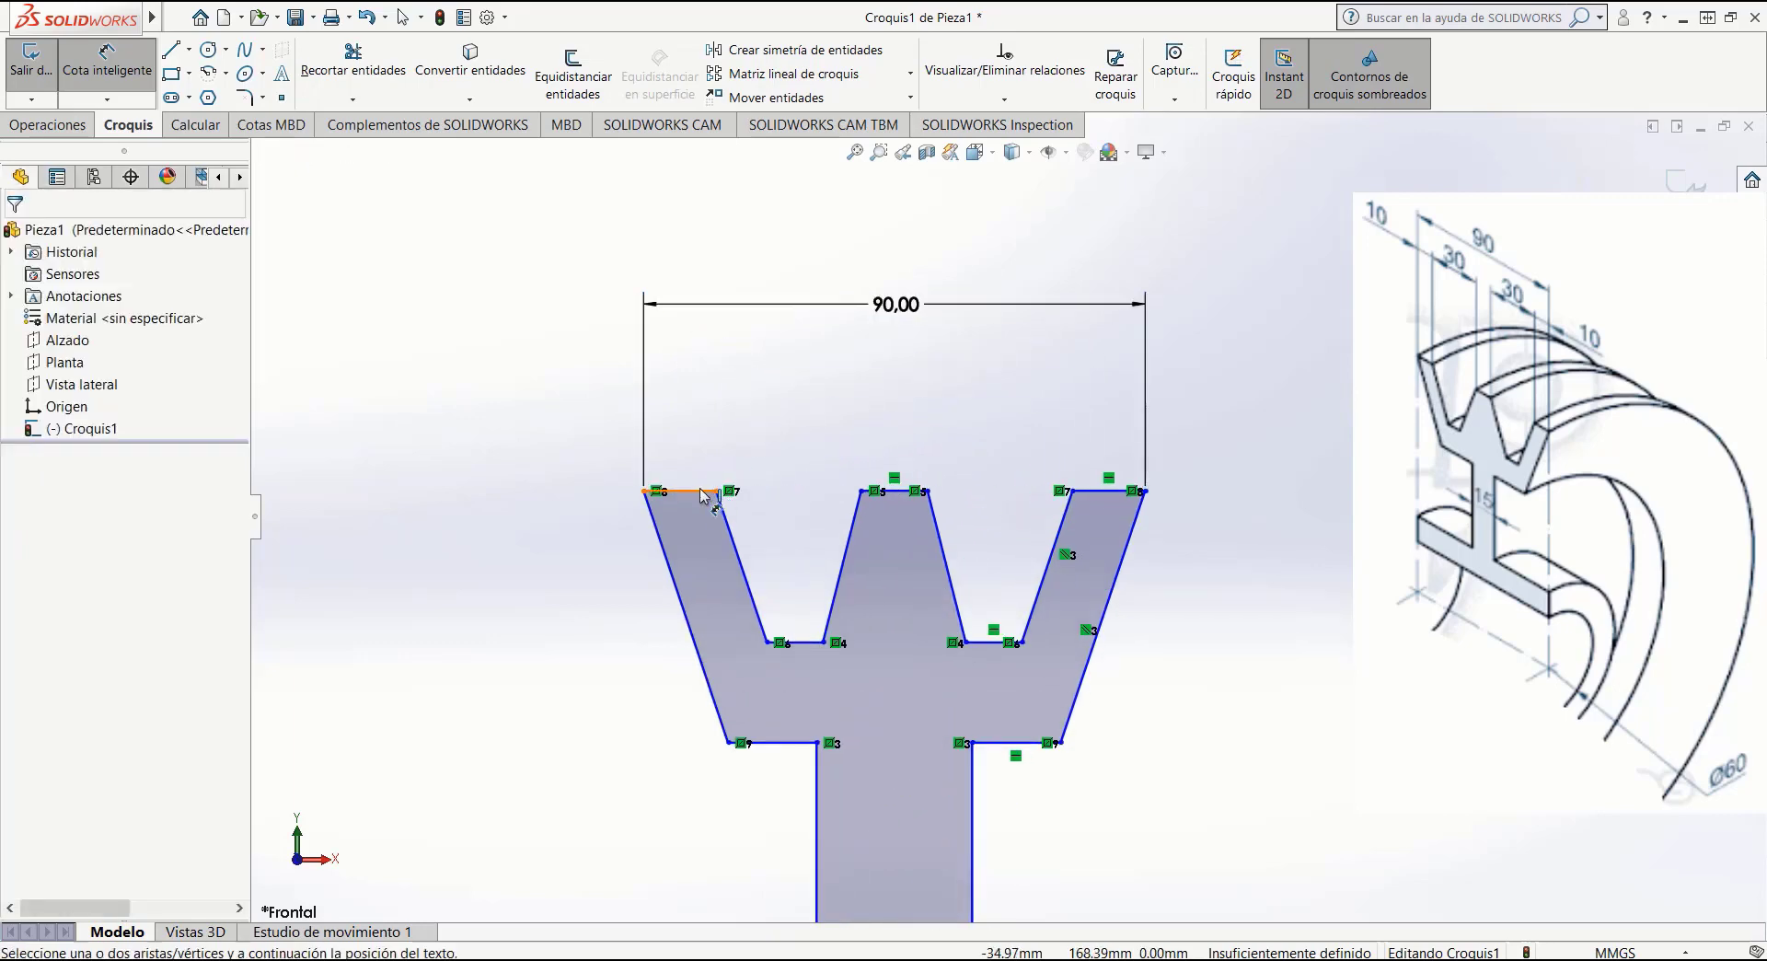
Dimension the left flange's top edge as 10 mm, placing the dimension between the profile and the overall width.
left_click(702, 493)
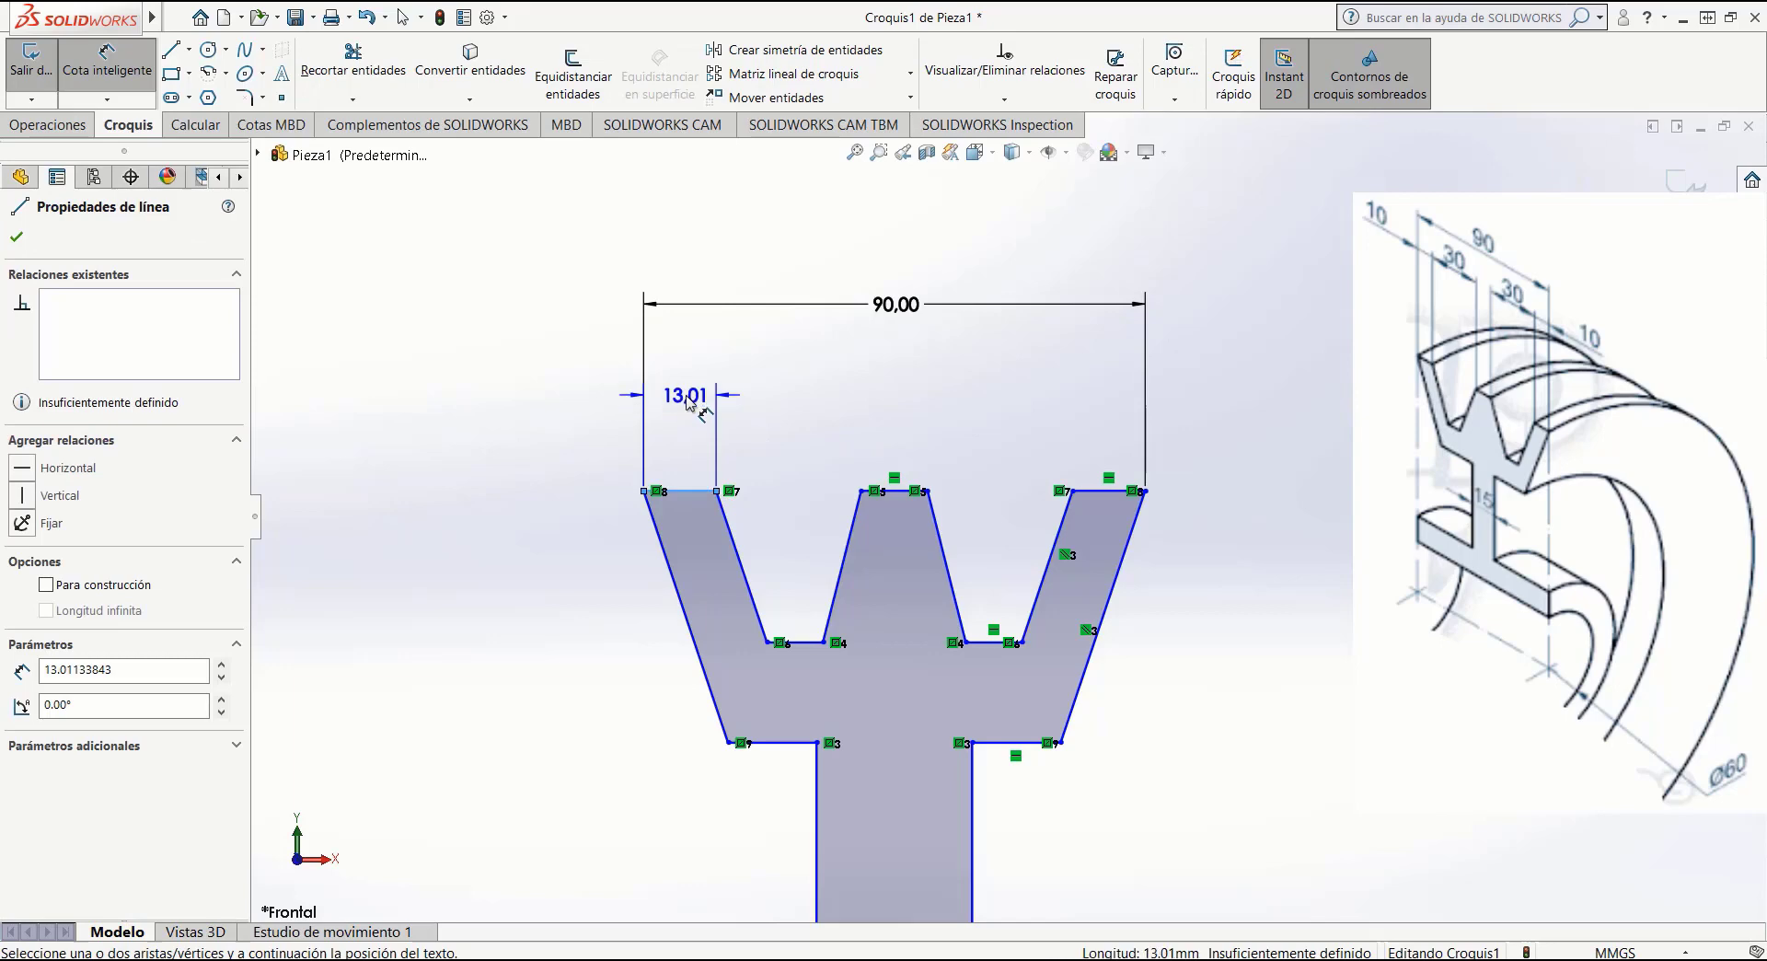
left_click(686, 402)
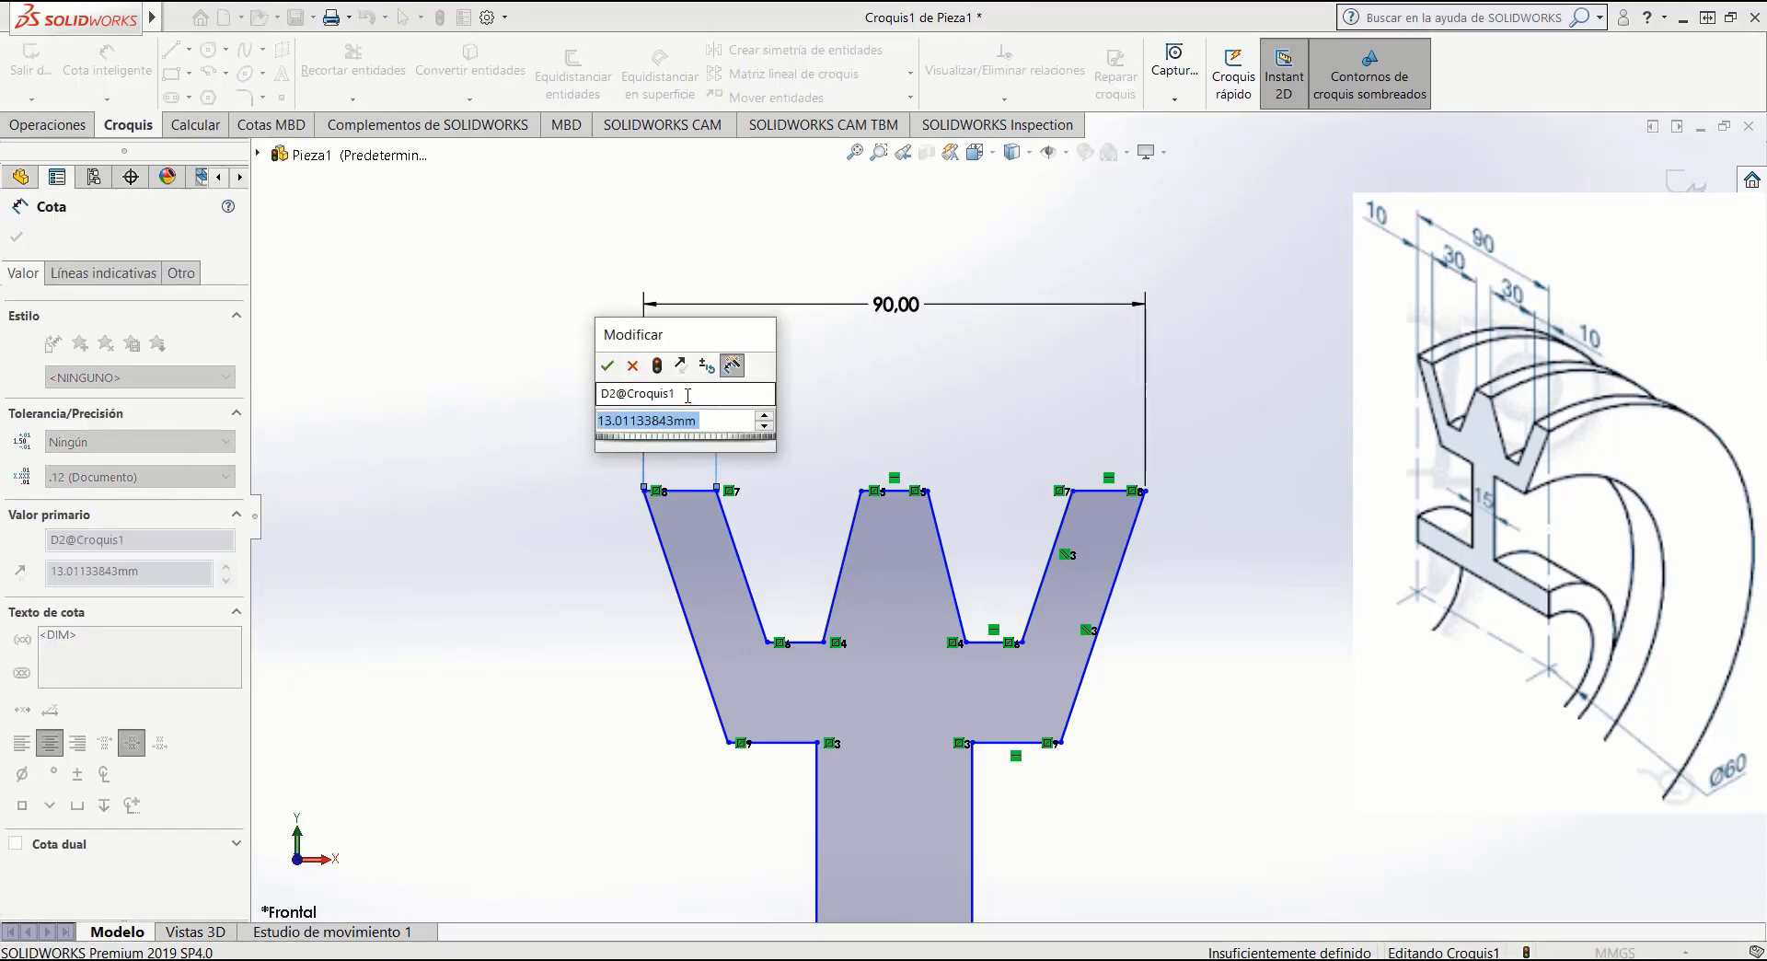
type("10")
key("Return")
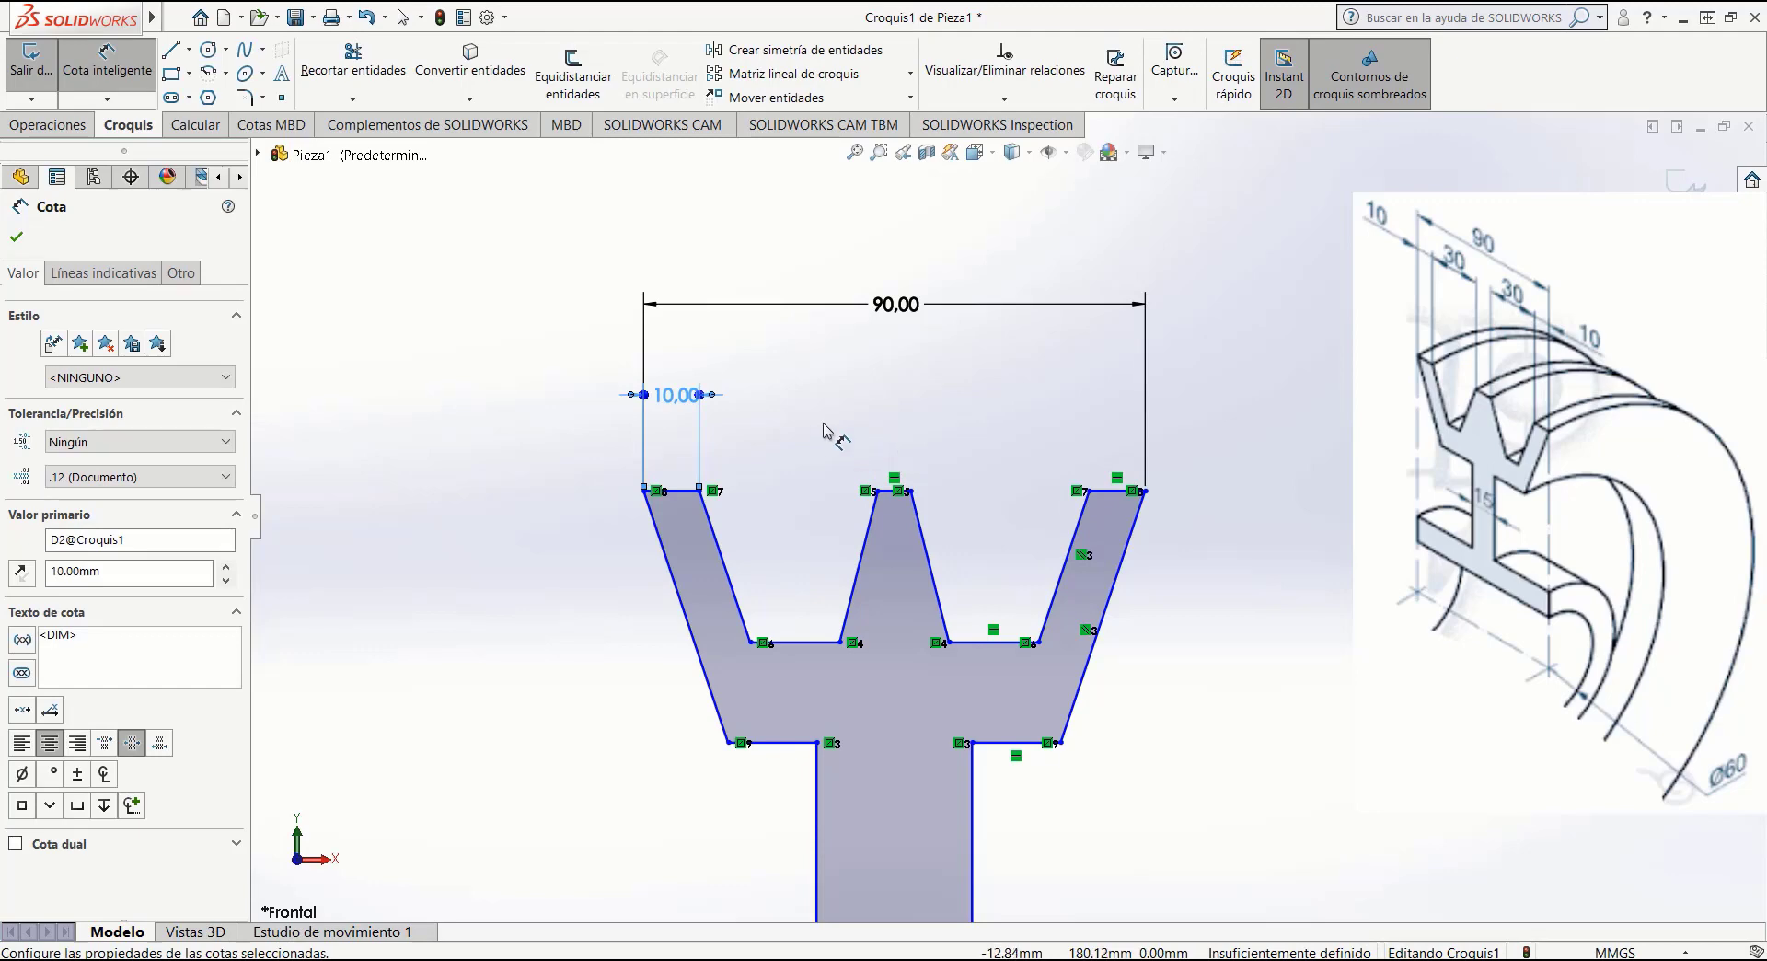
key("Escape")
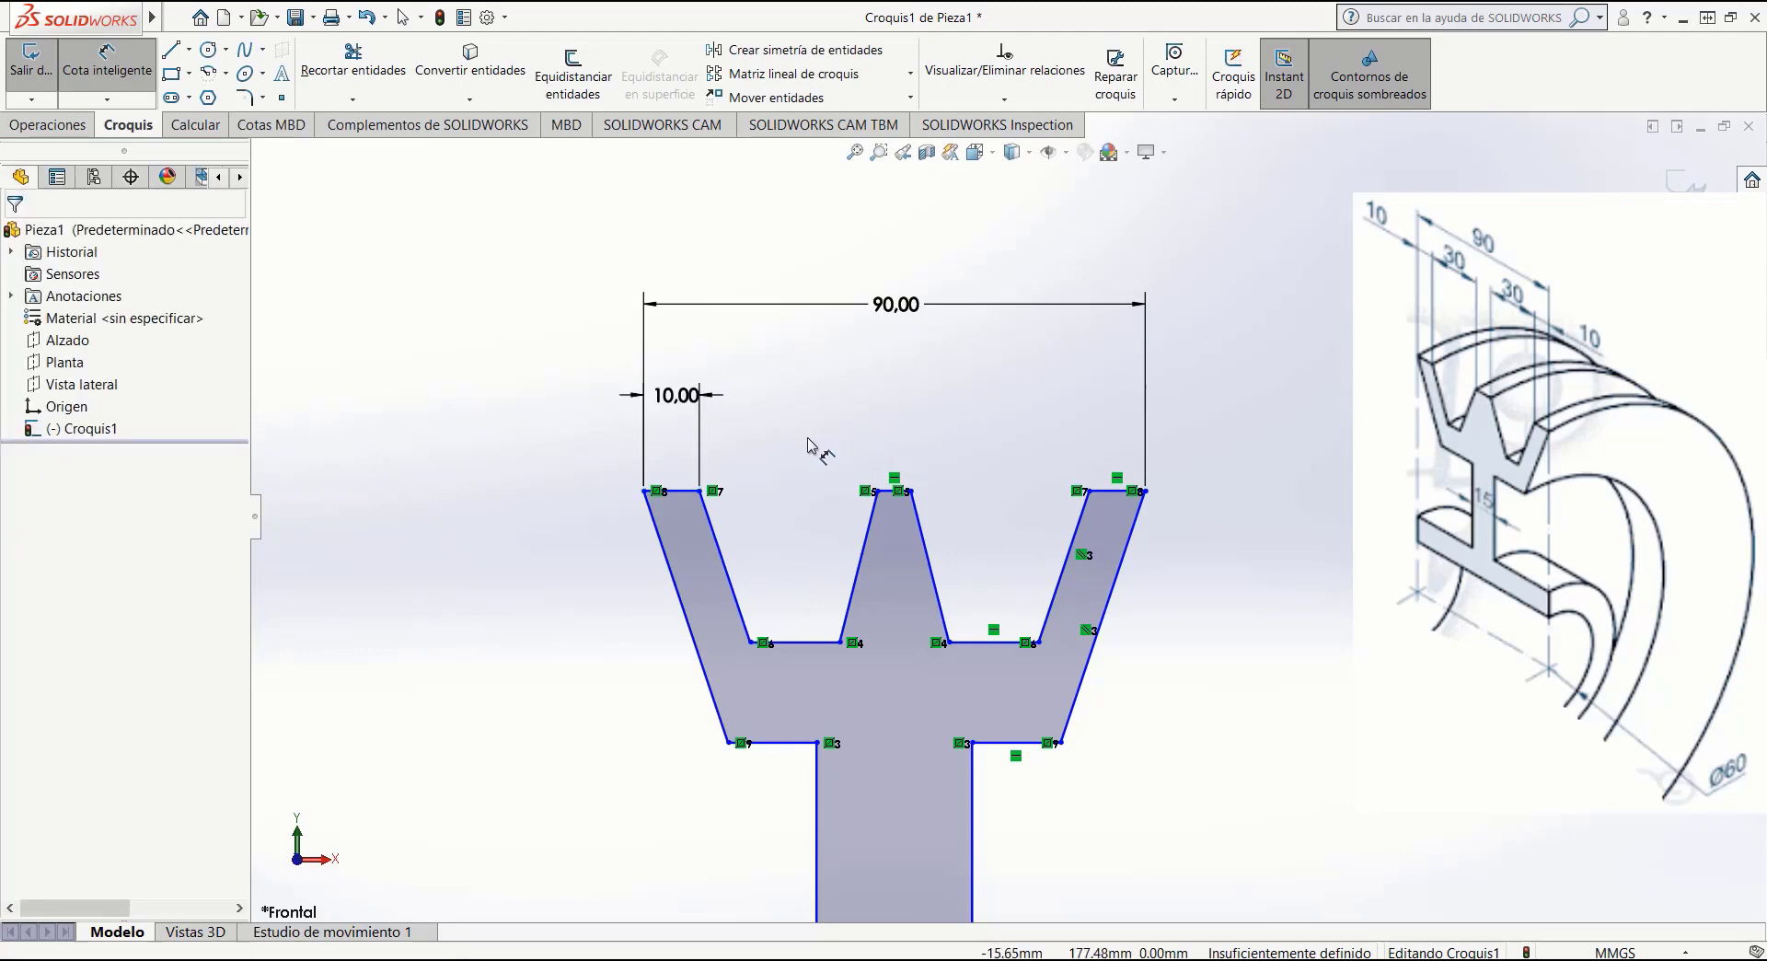
key("Escape")
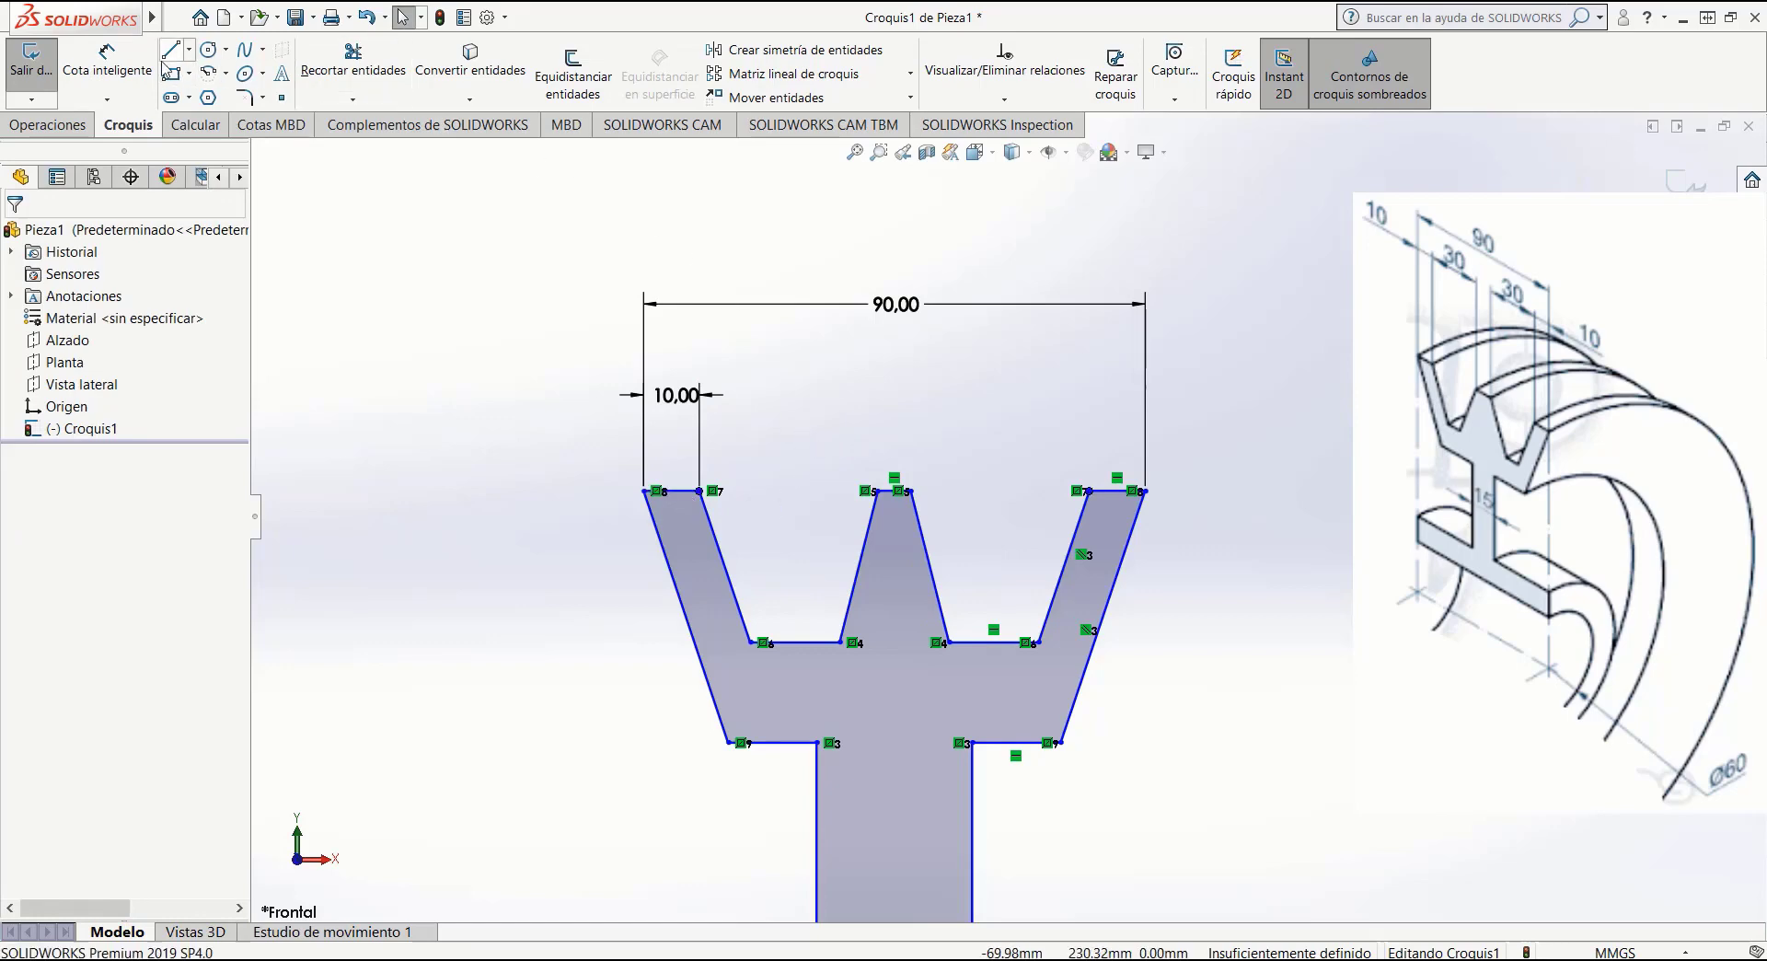
Dimension the left groove's top opening as 30 mm and move the flange's 10 mm text outward beyond its extension lines.
left_click(107, 63)
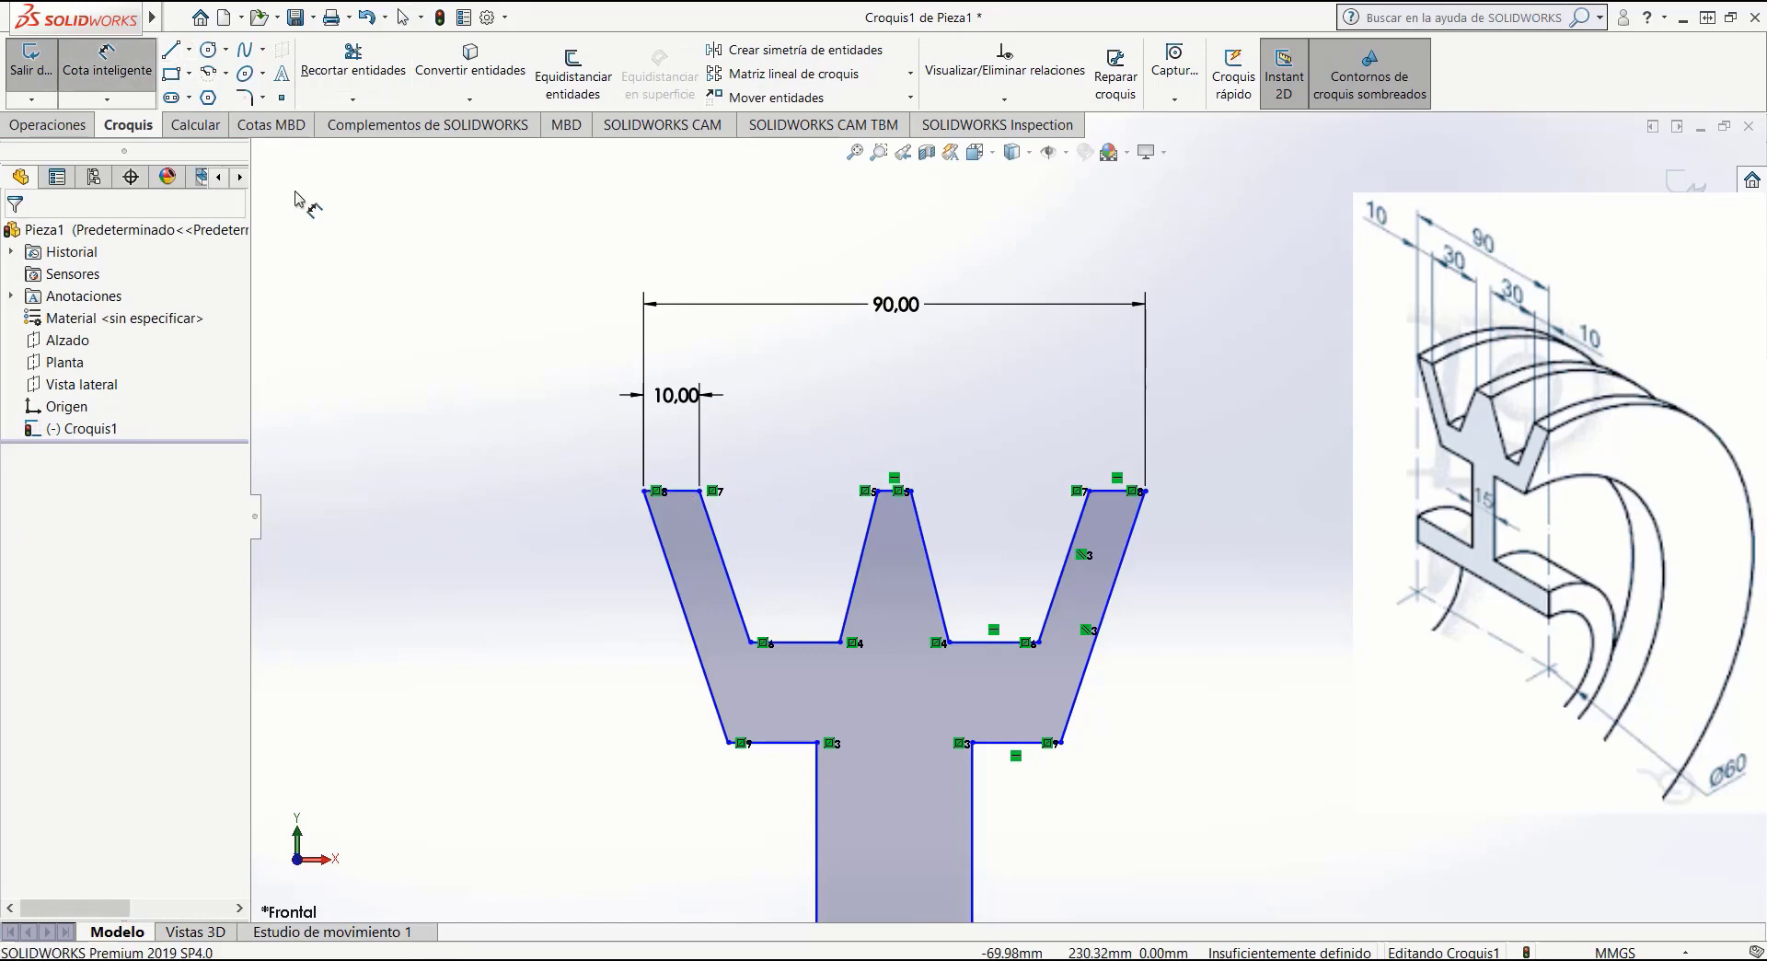
left_click(699, 490)
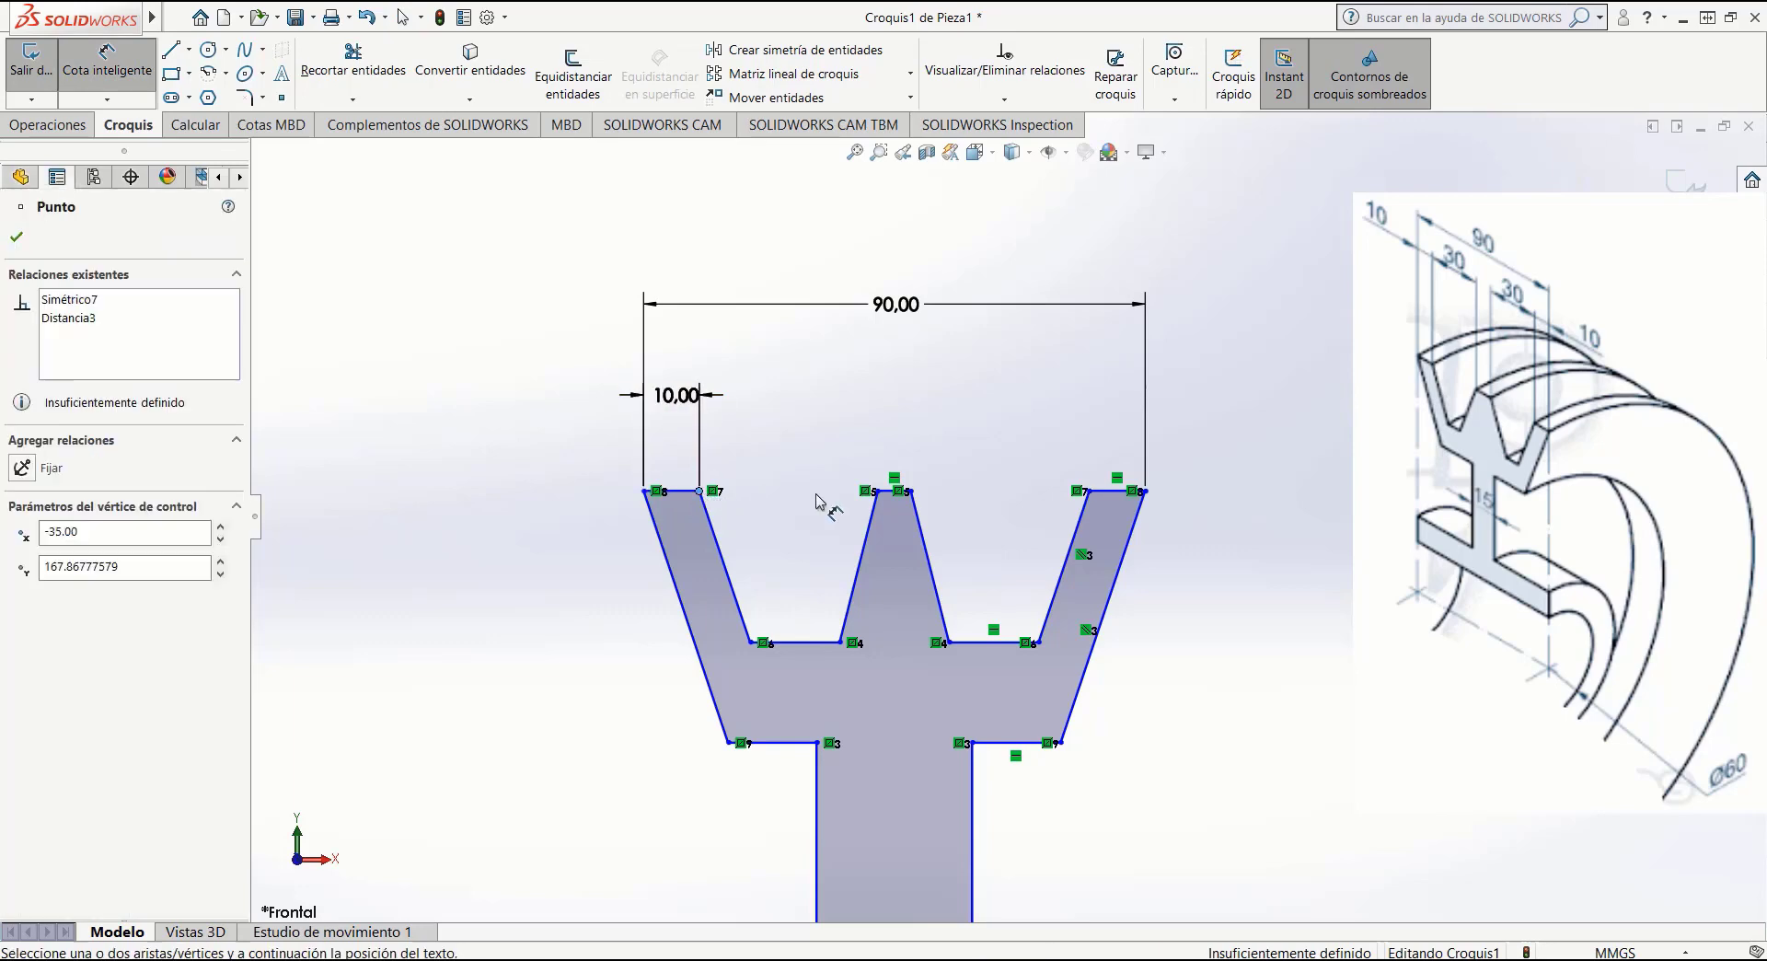
left_click(876, 491)
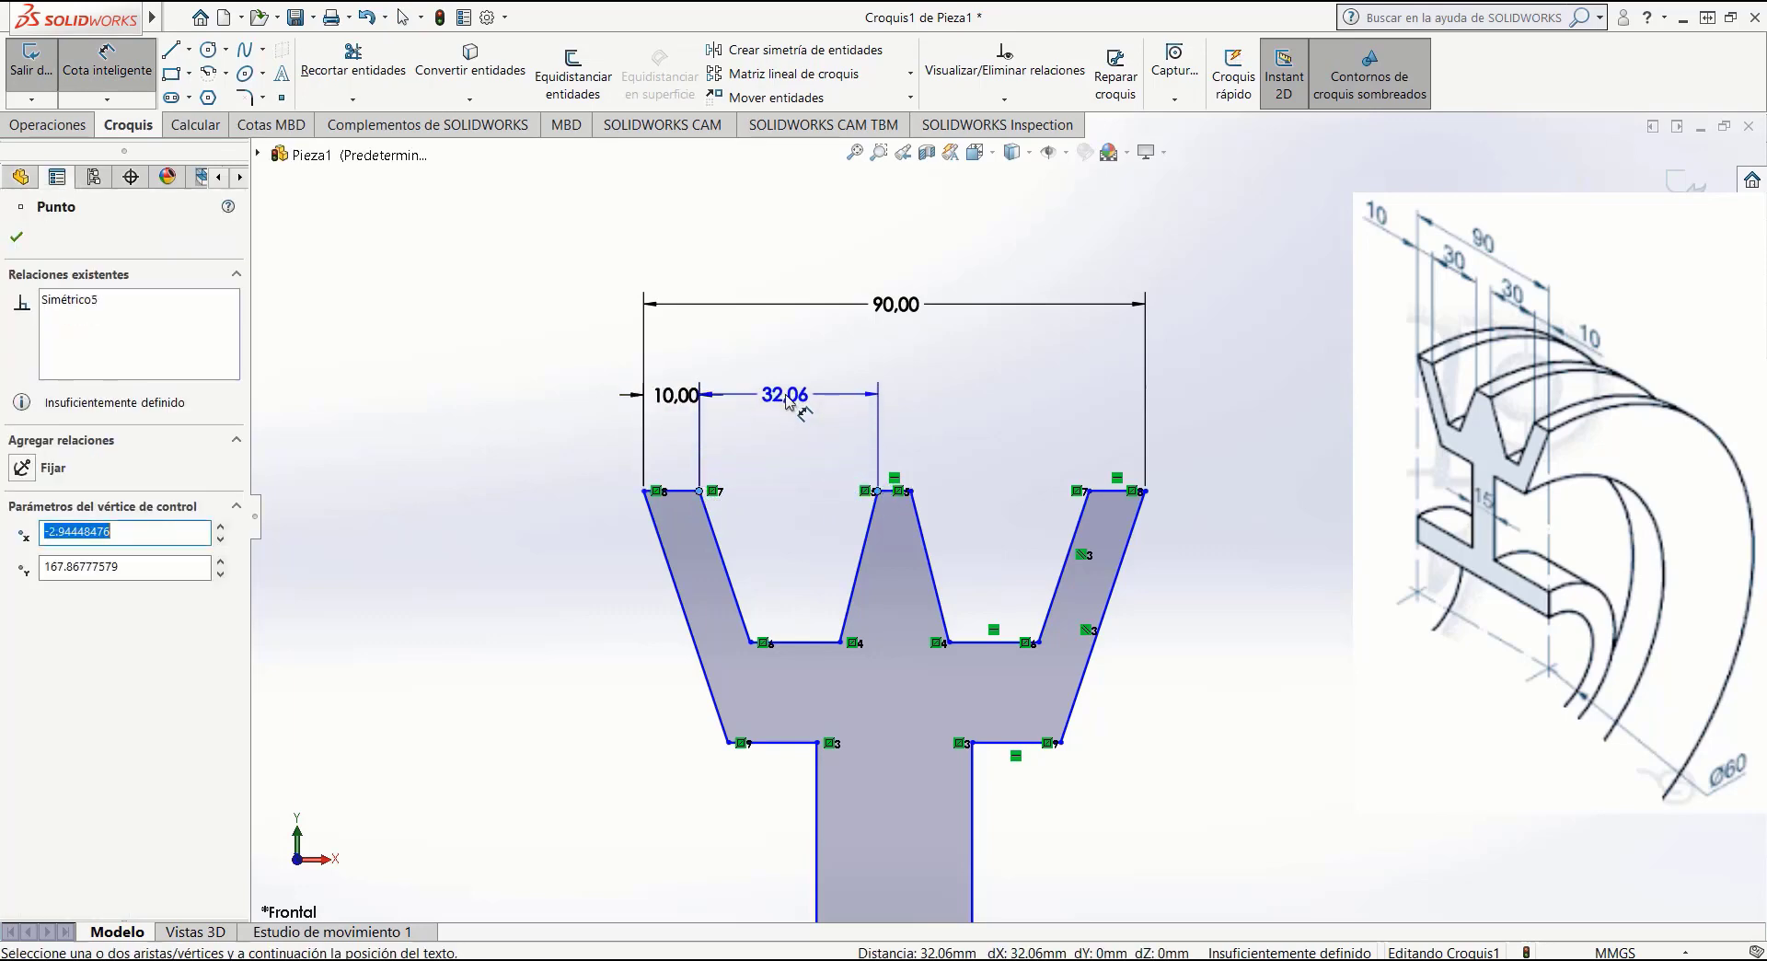
left_click(787, 402)
type("30")
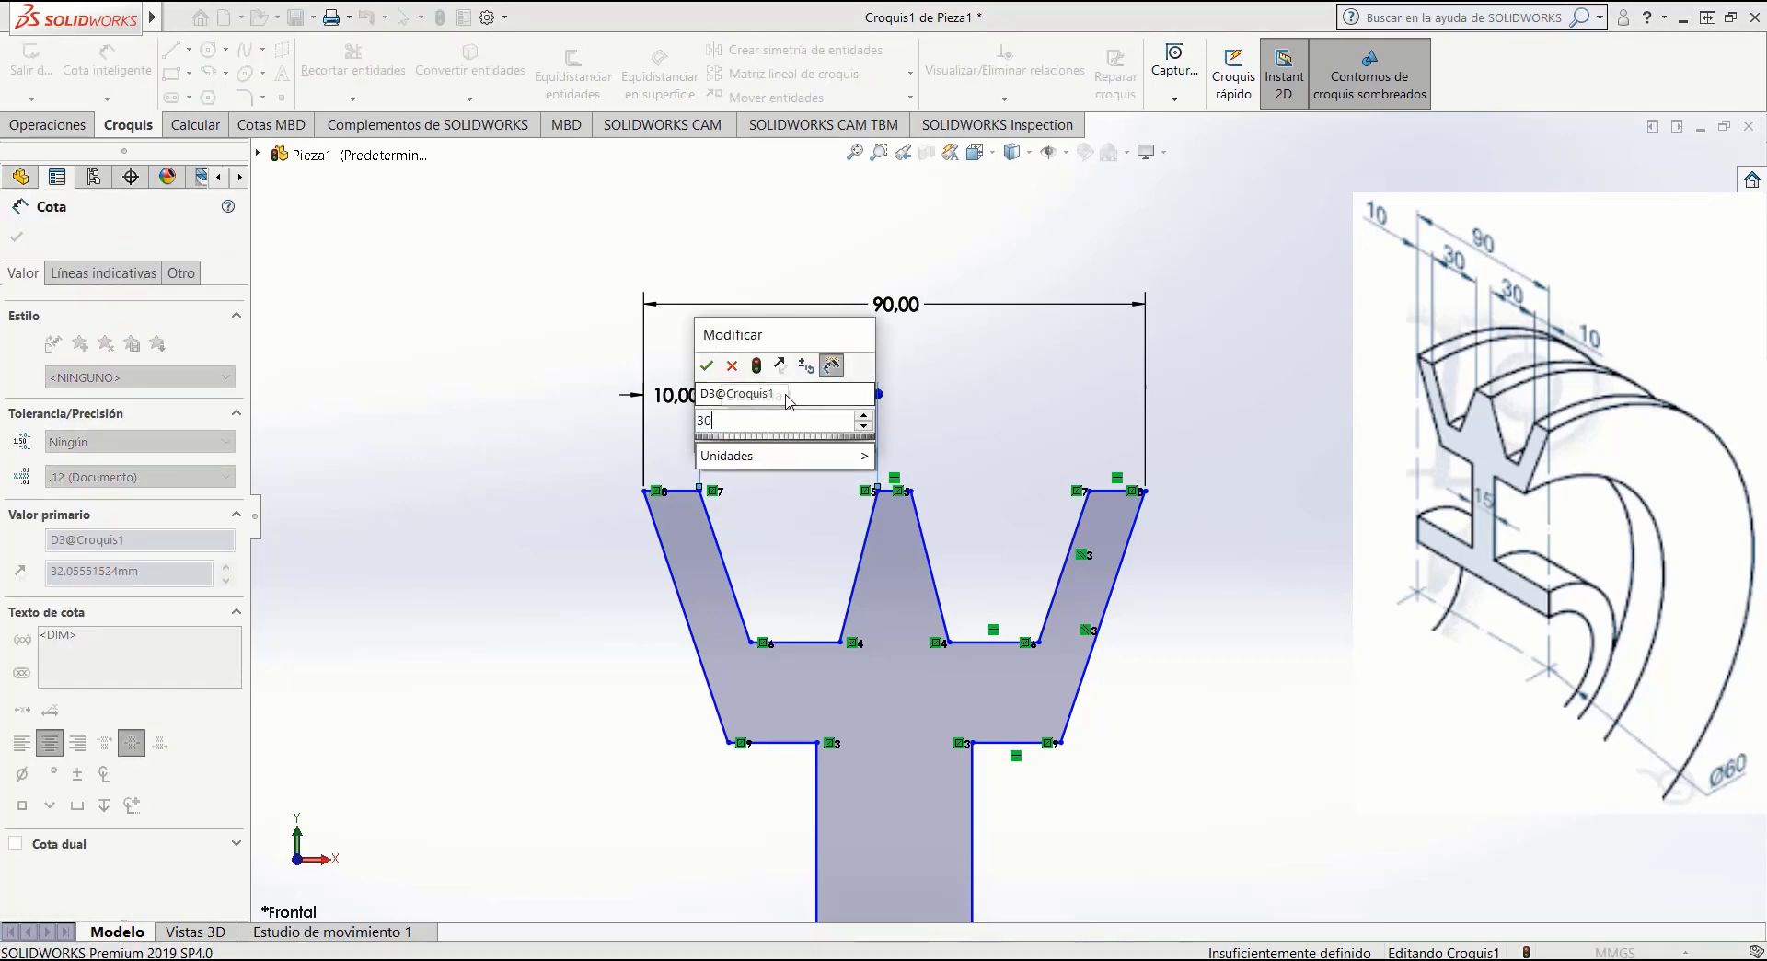
key("Return")
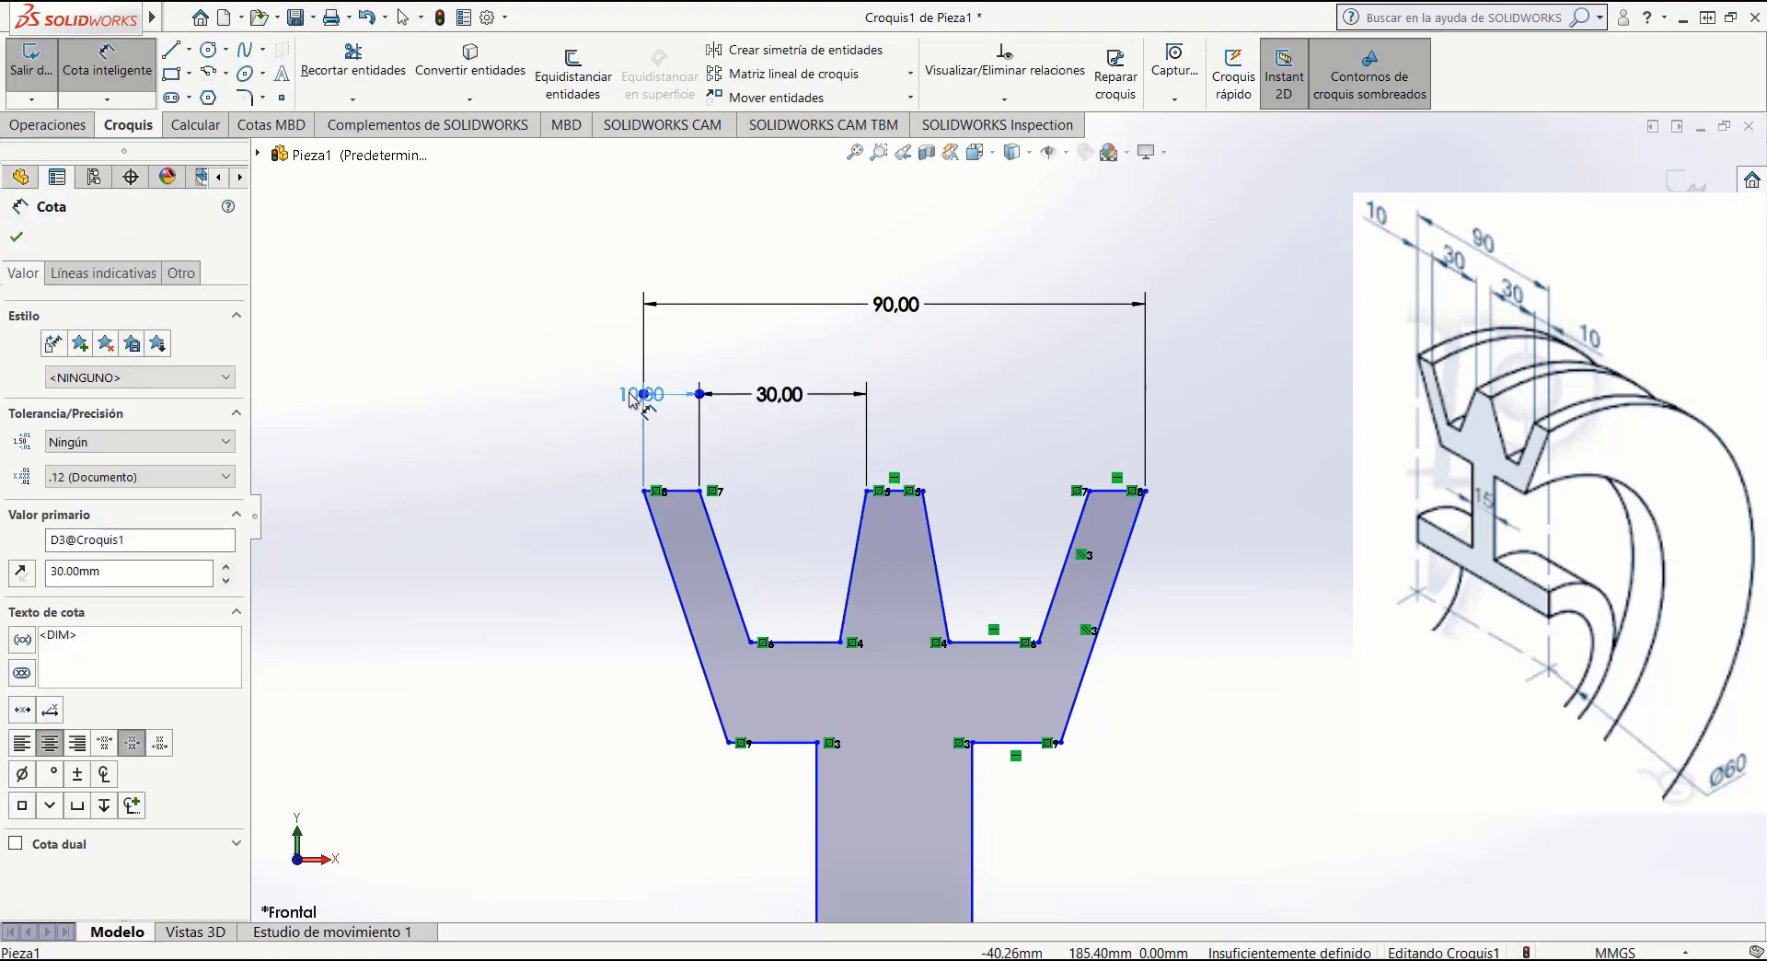
left_click_drag(633, 398, 572, 398)
left_click(502, 315)
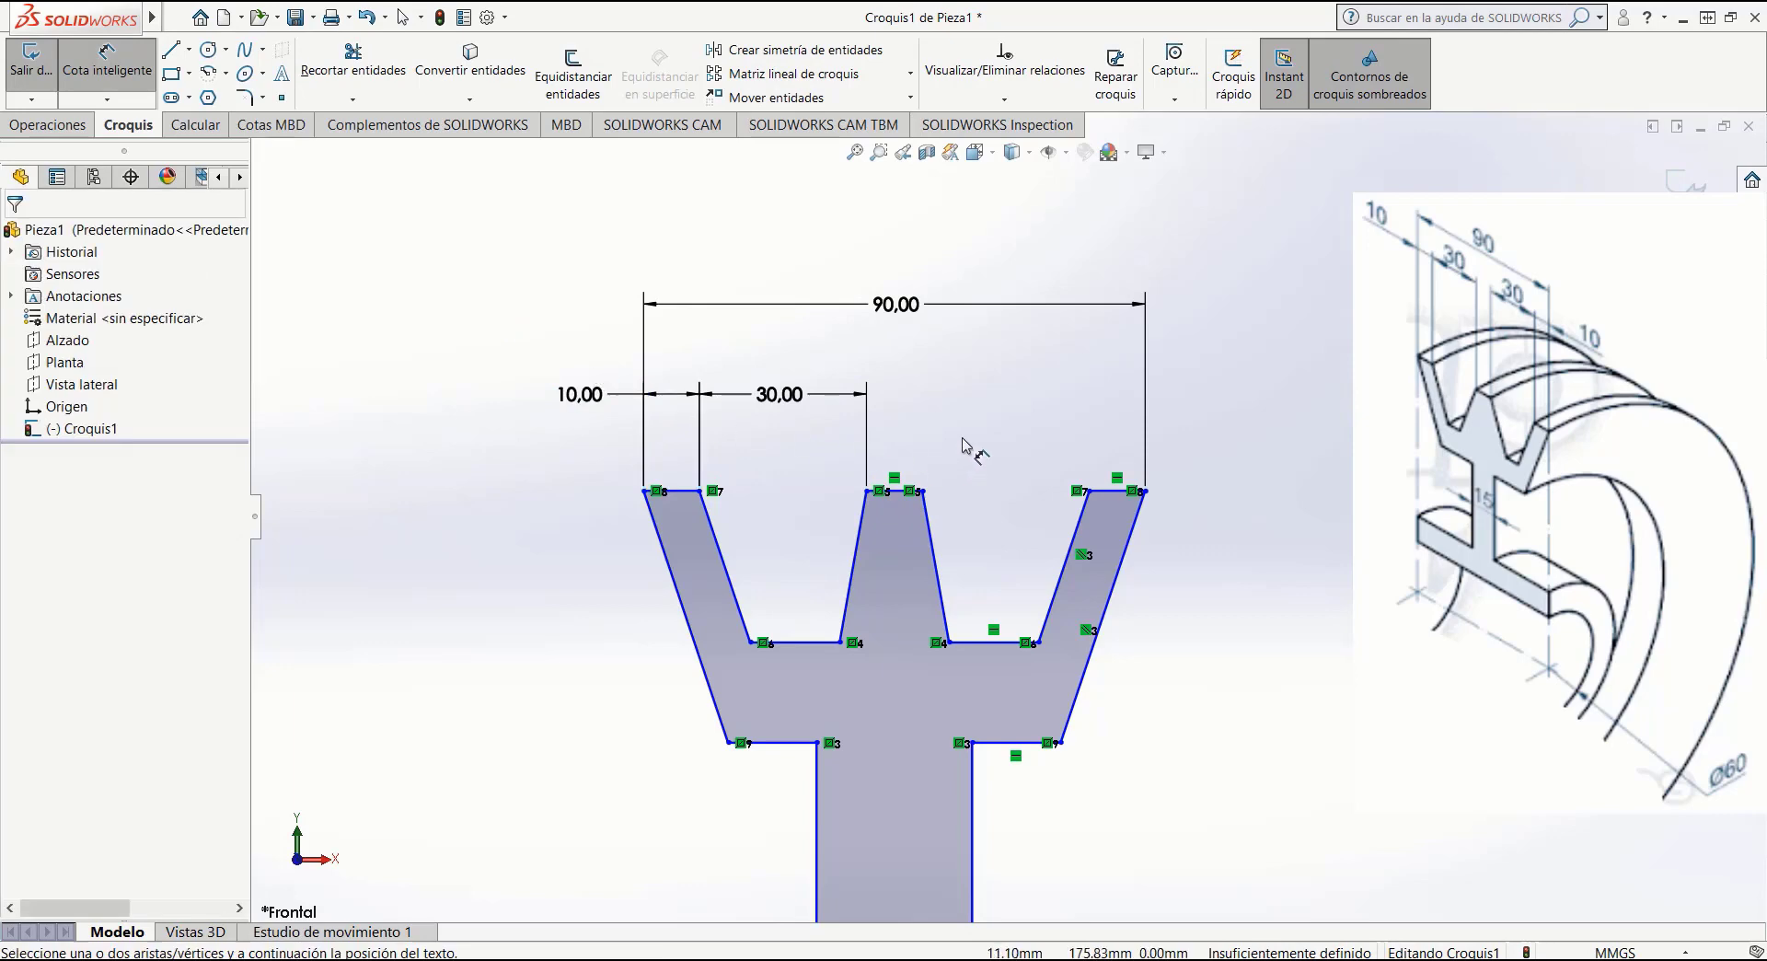
Dimension the central tooth's top edge as 10 mm and move its text to the right of the extension lines.
left_click(898, 493)
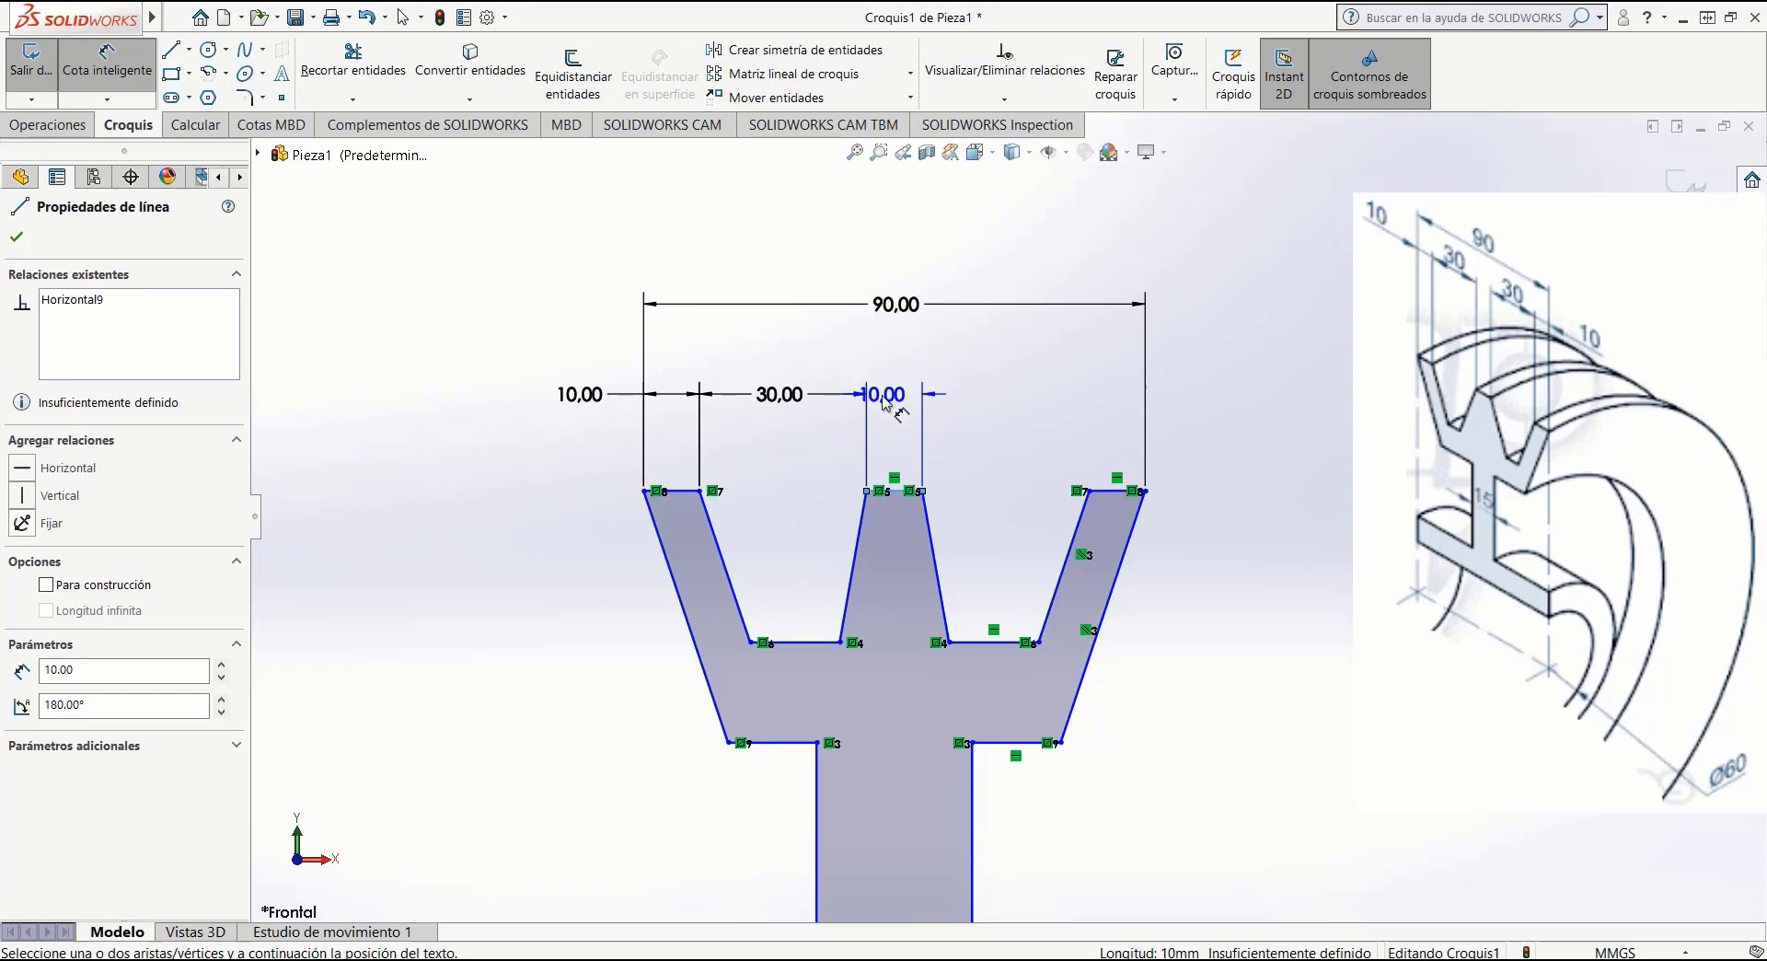
left_click(891, 403)
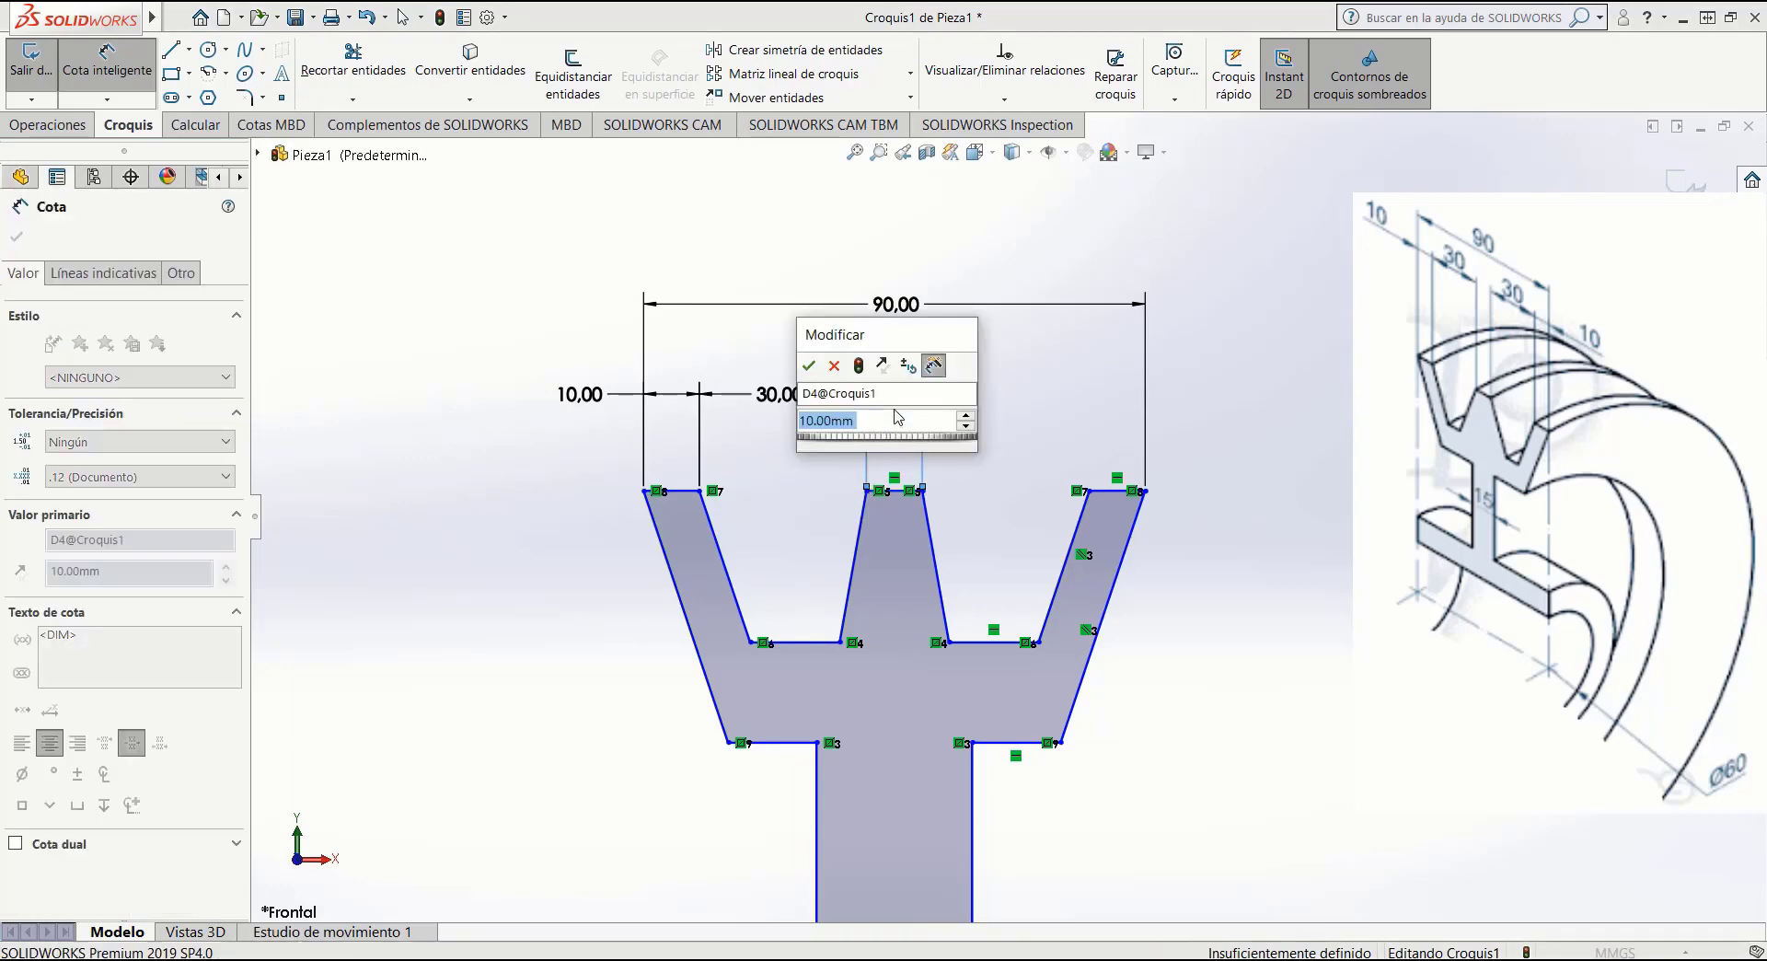
left_click(811, 367)
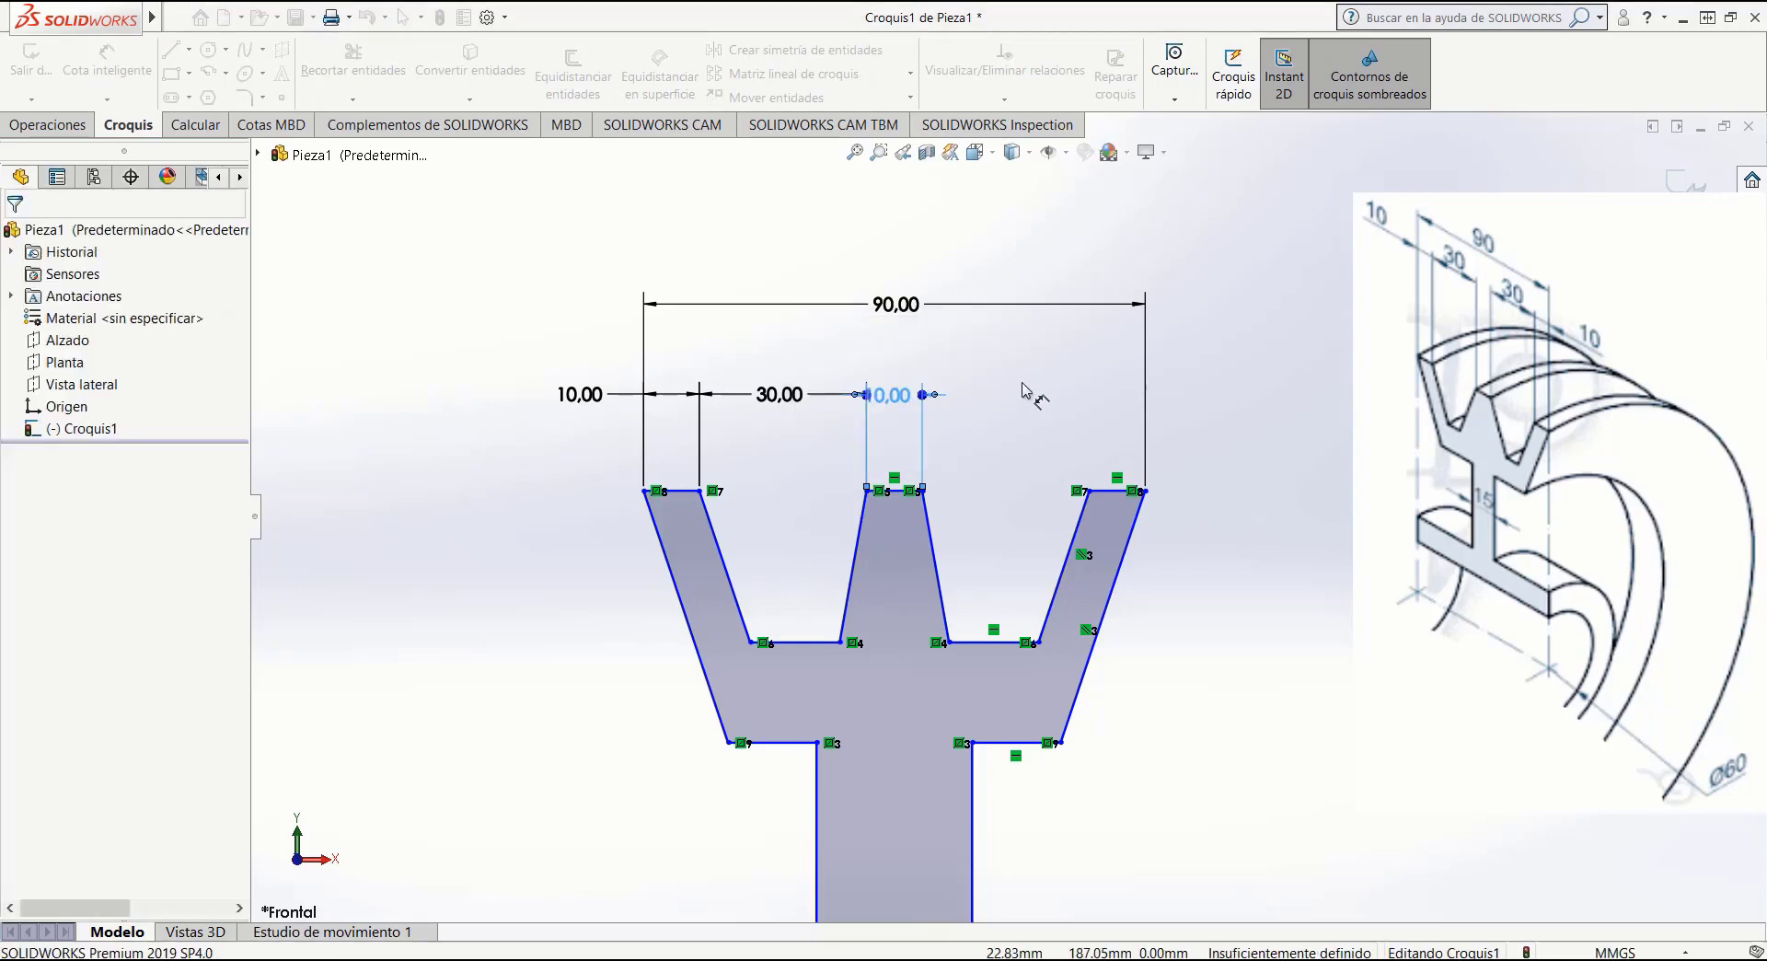
left_click_drag(898, 402, 974, 405)
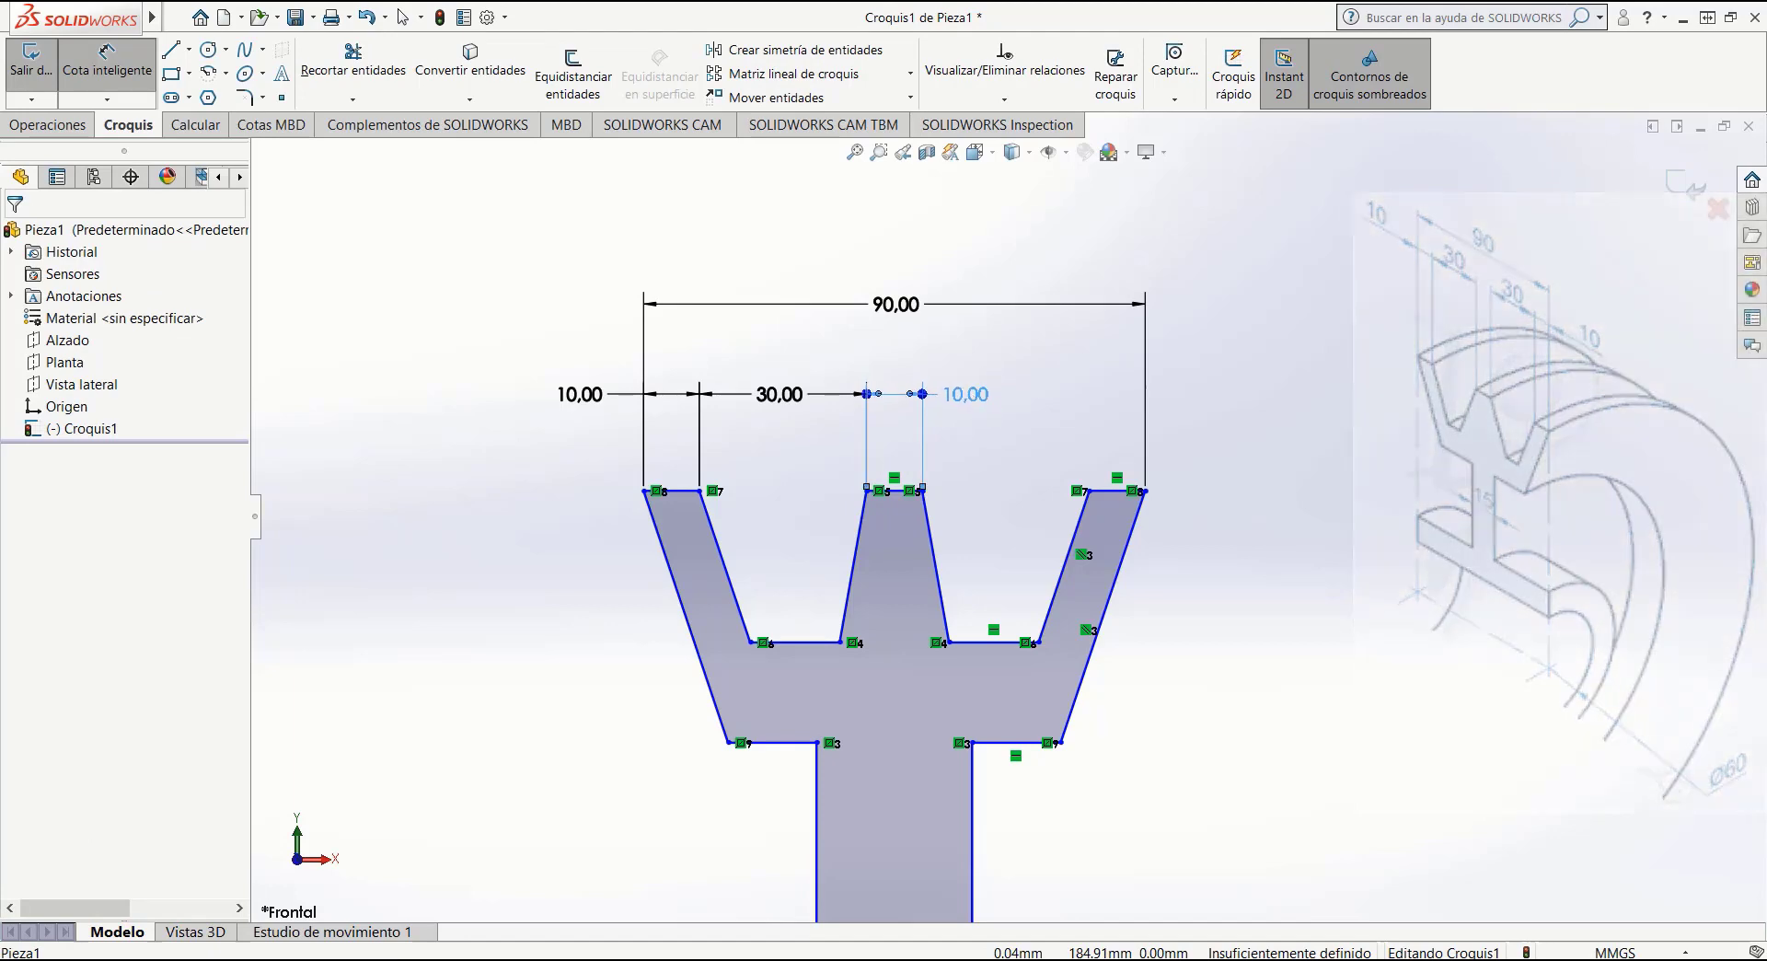
left_click(1182, 486)
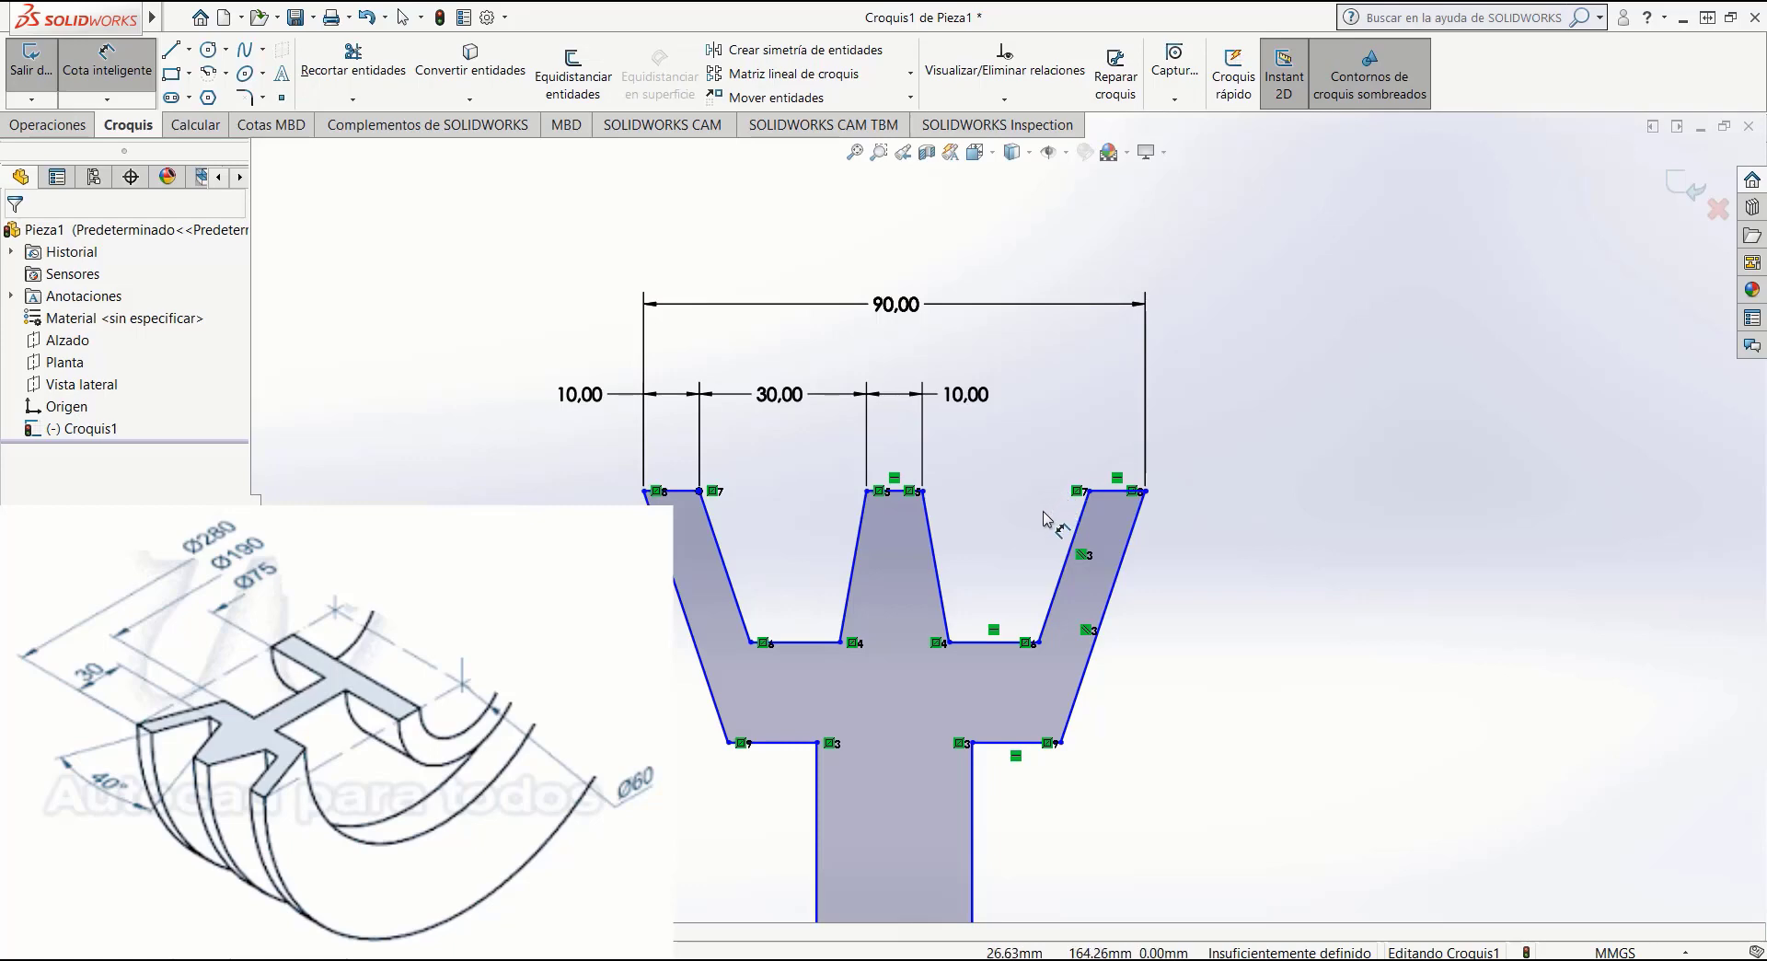
Dimension the angle between the right groove's two flanks as 40° and place the dimension inside the groove.
left_click(930, 525)
left_click(1072, 534)
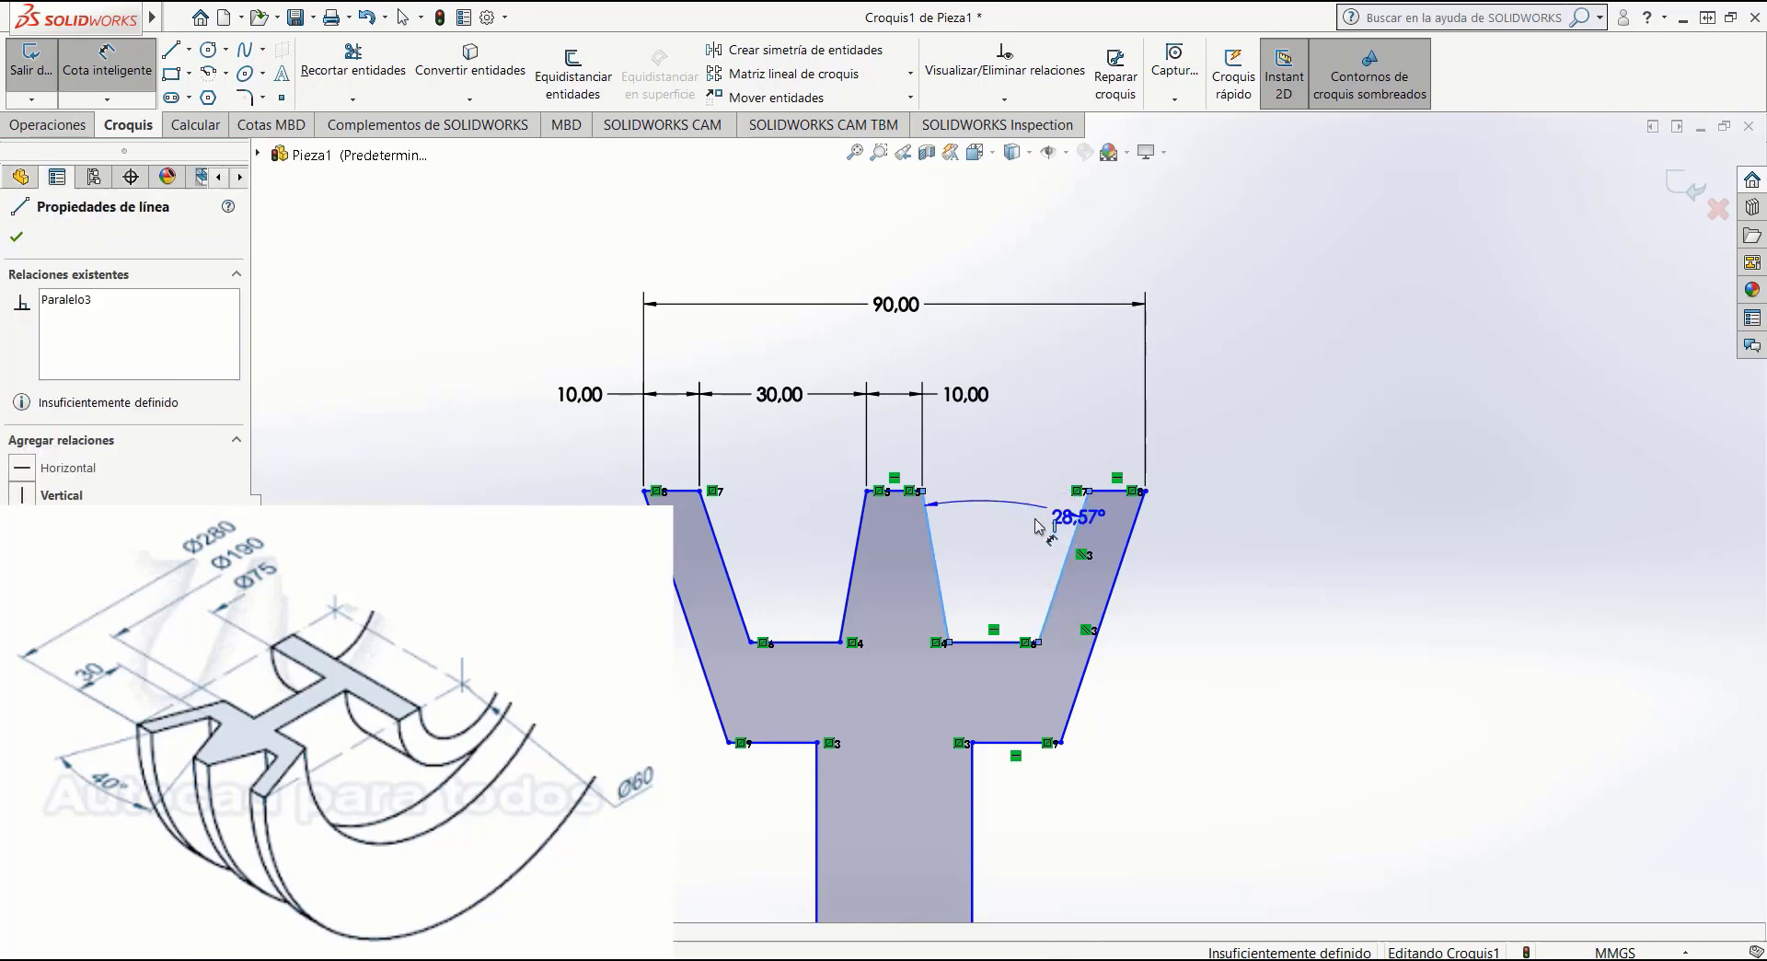
left_click(1017, 515)
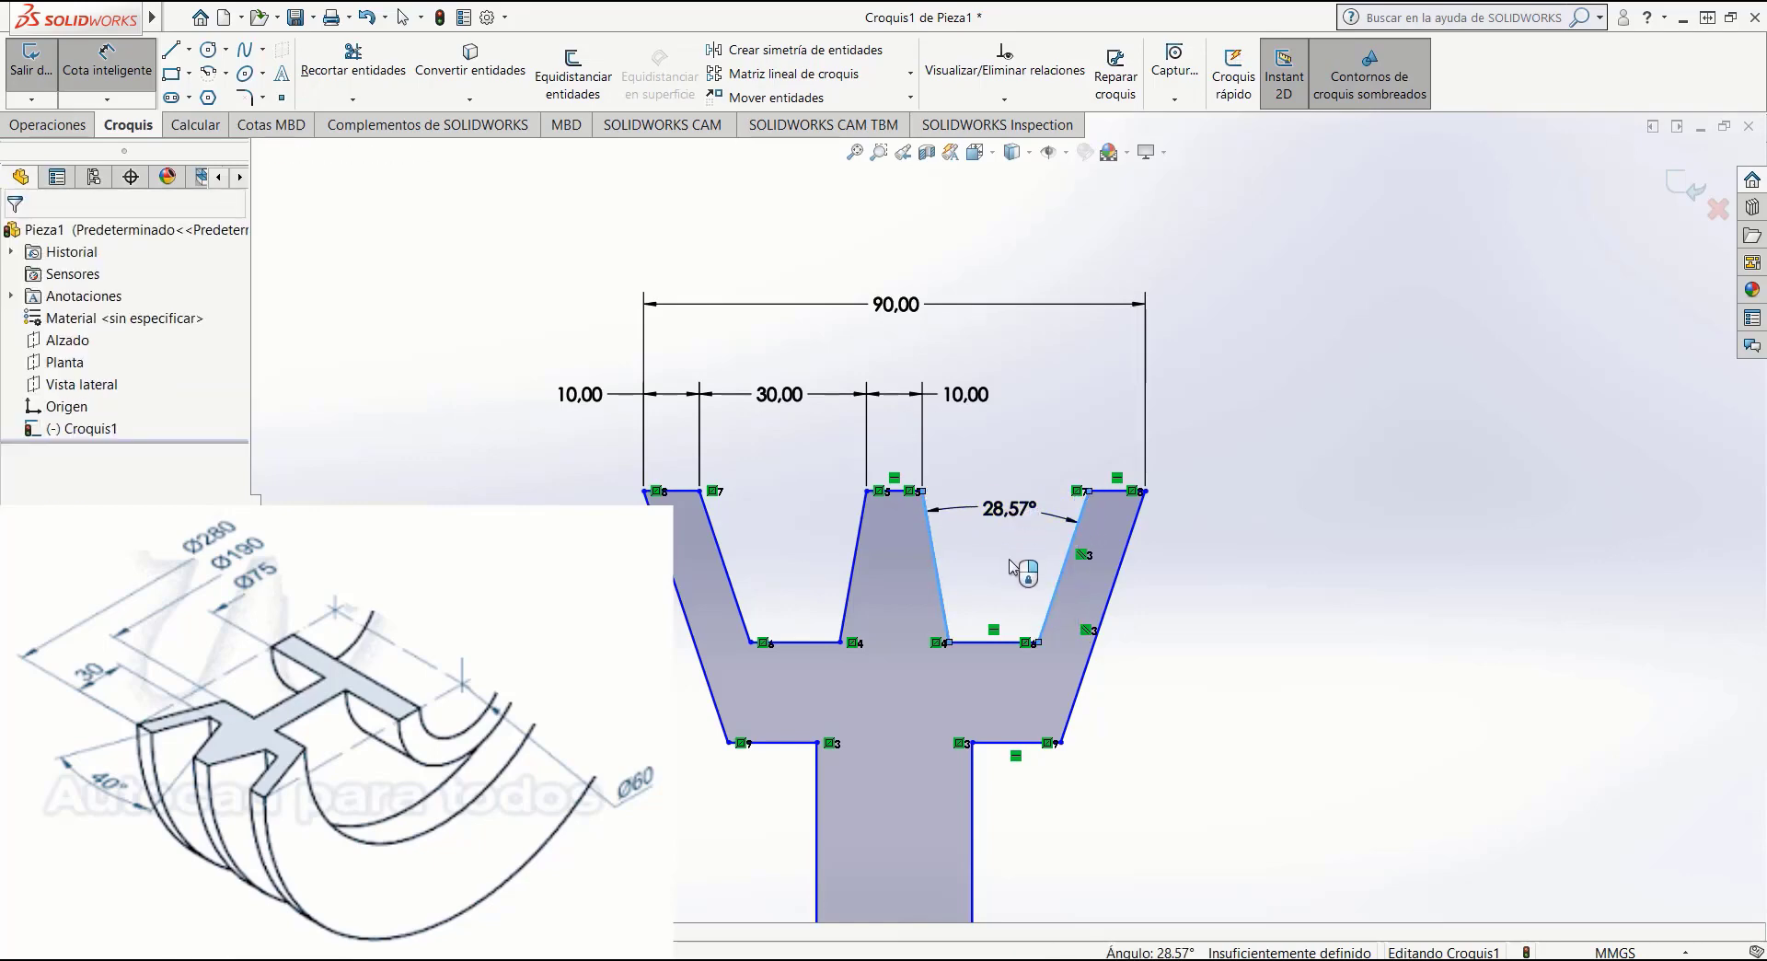
type("40")
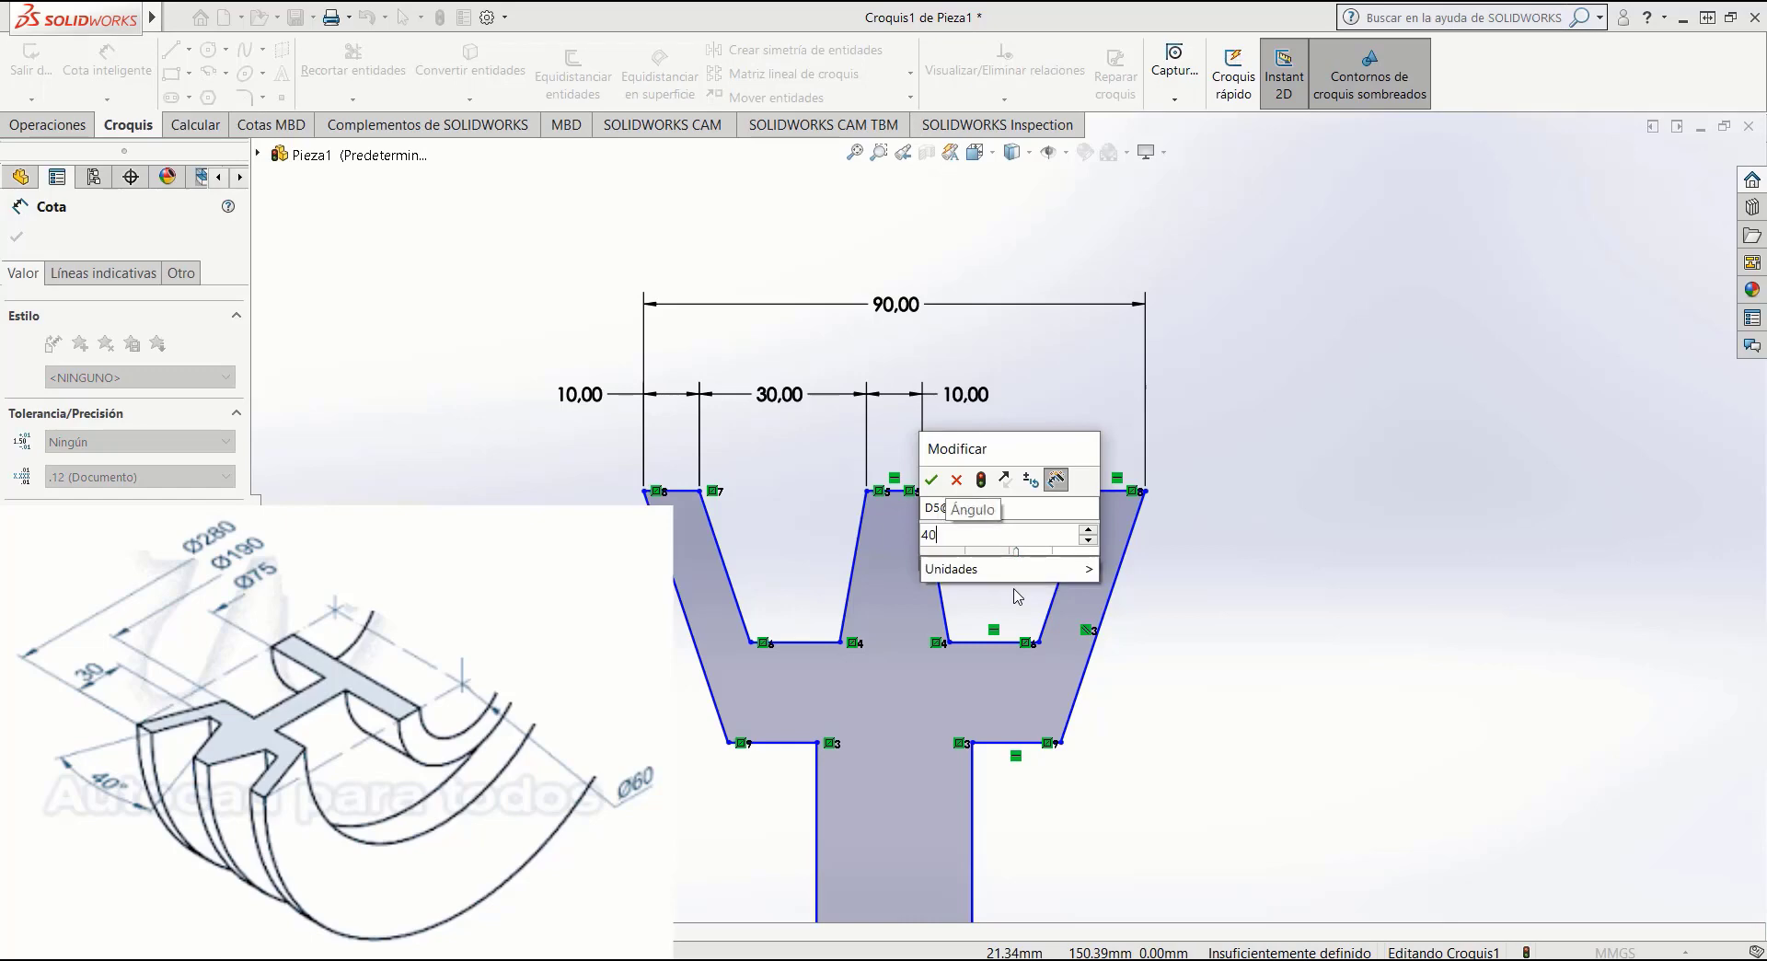
key("Return")
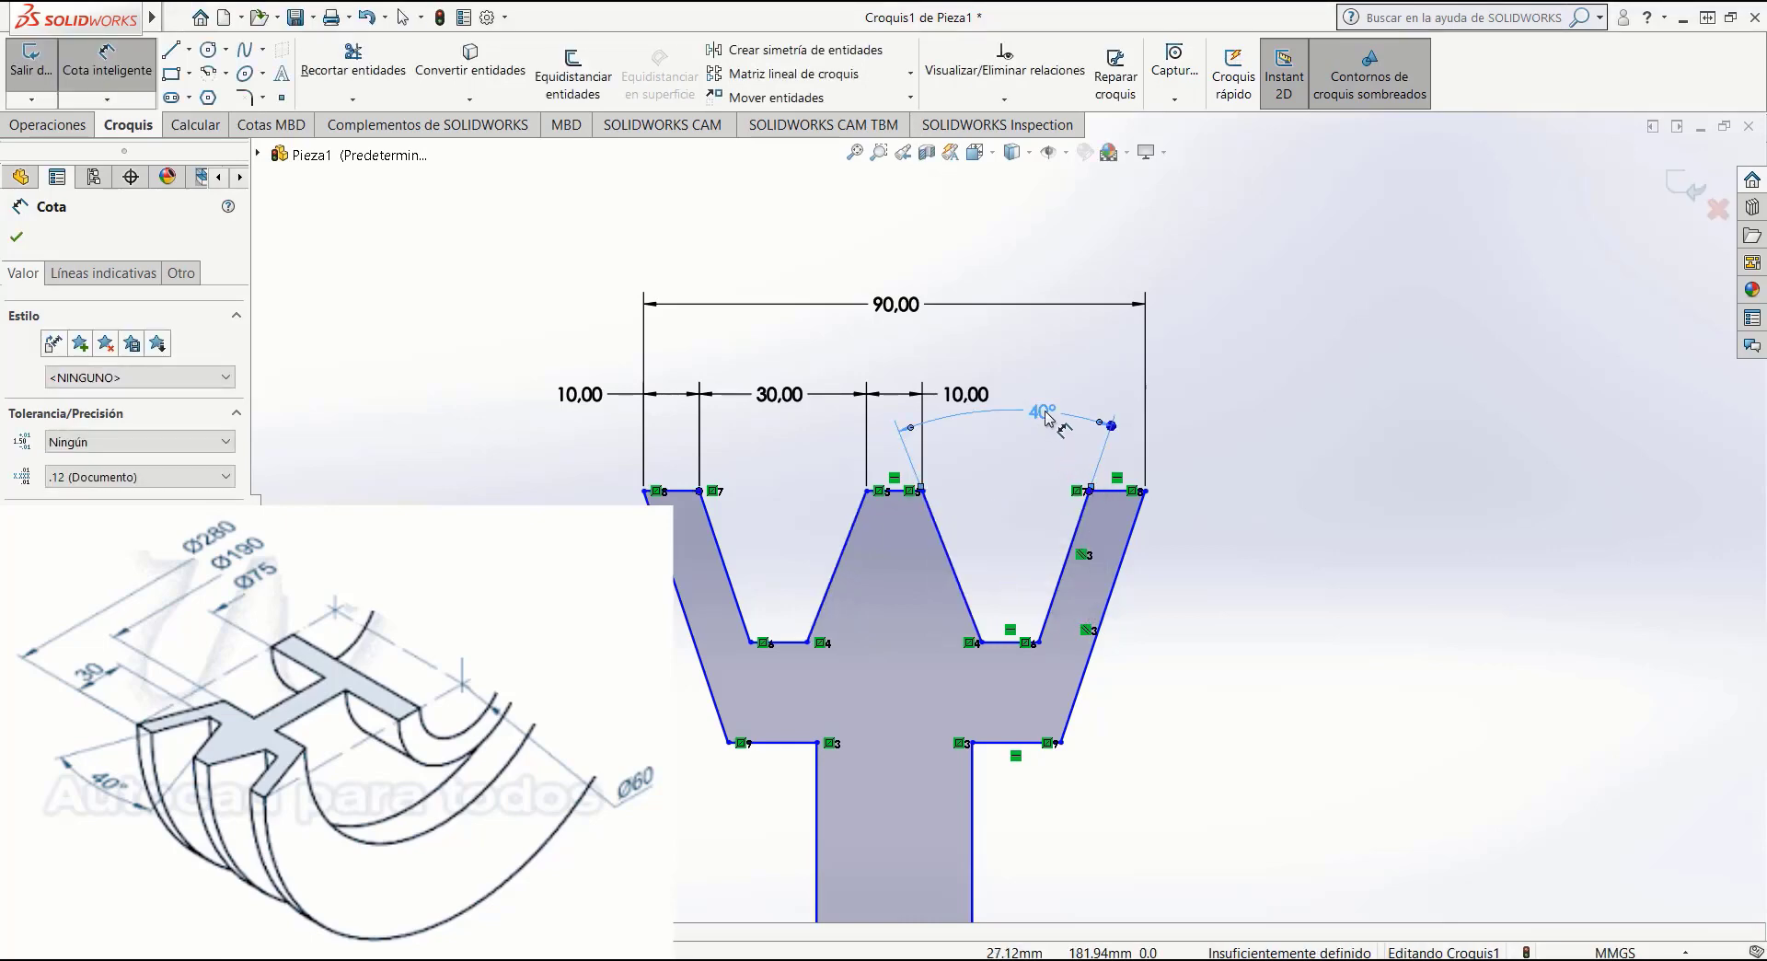
left_click_drag(1036, 425, 1006, 538)
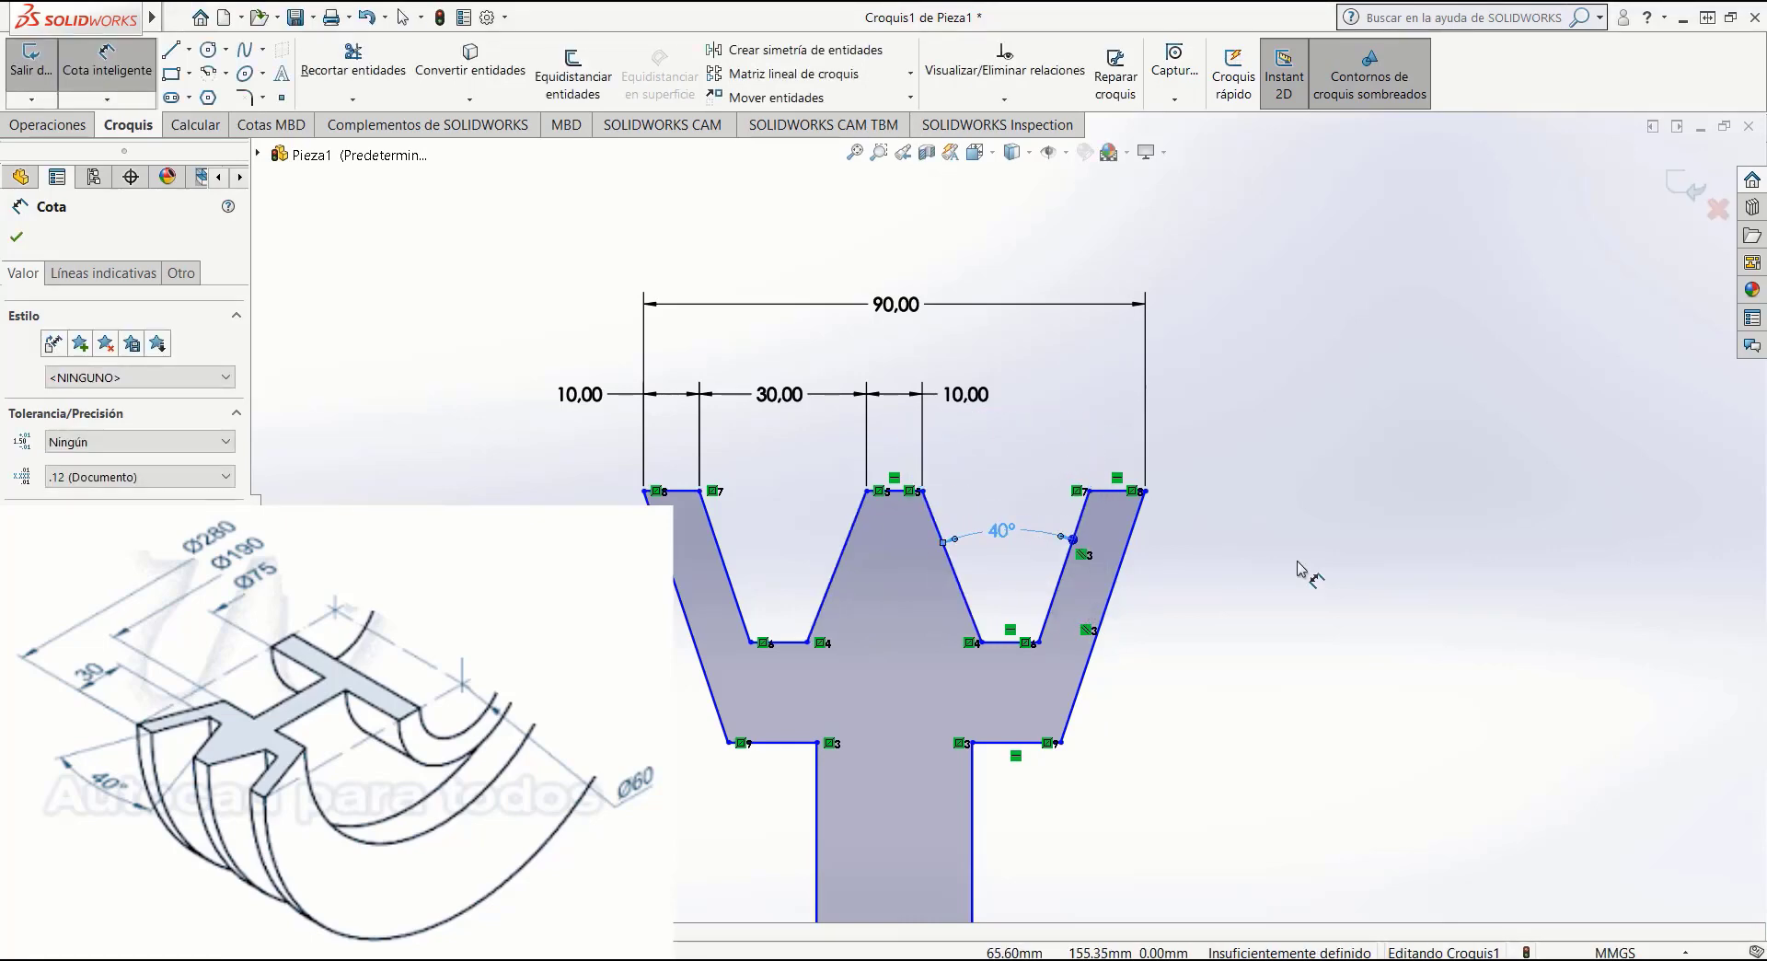
left_click(1318, 557)
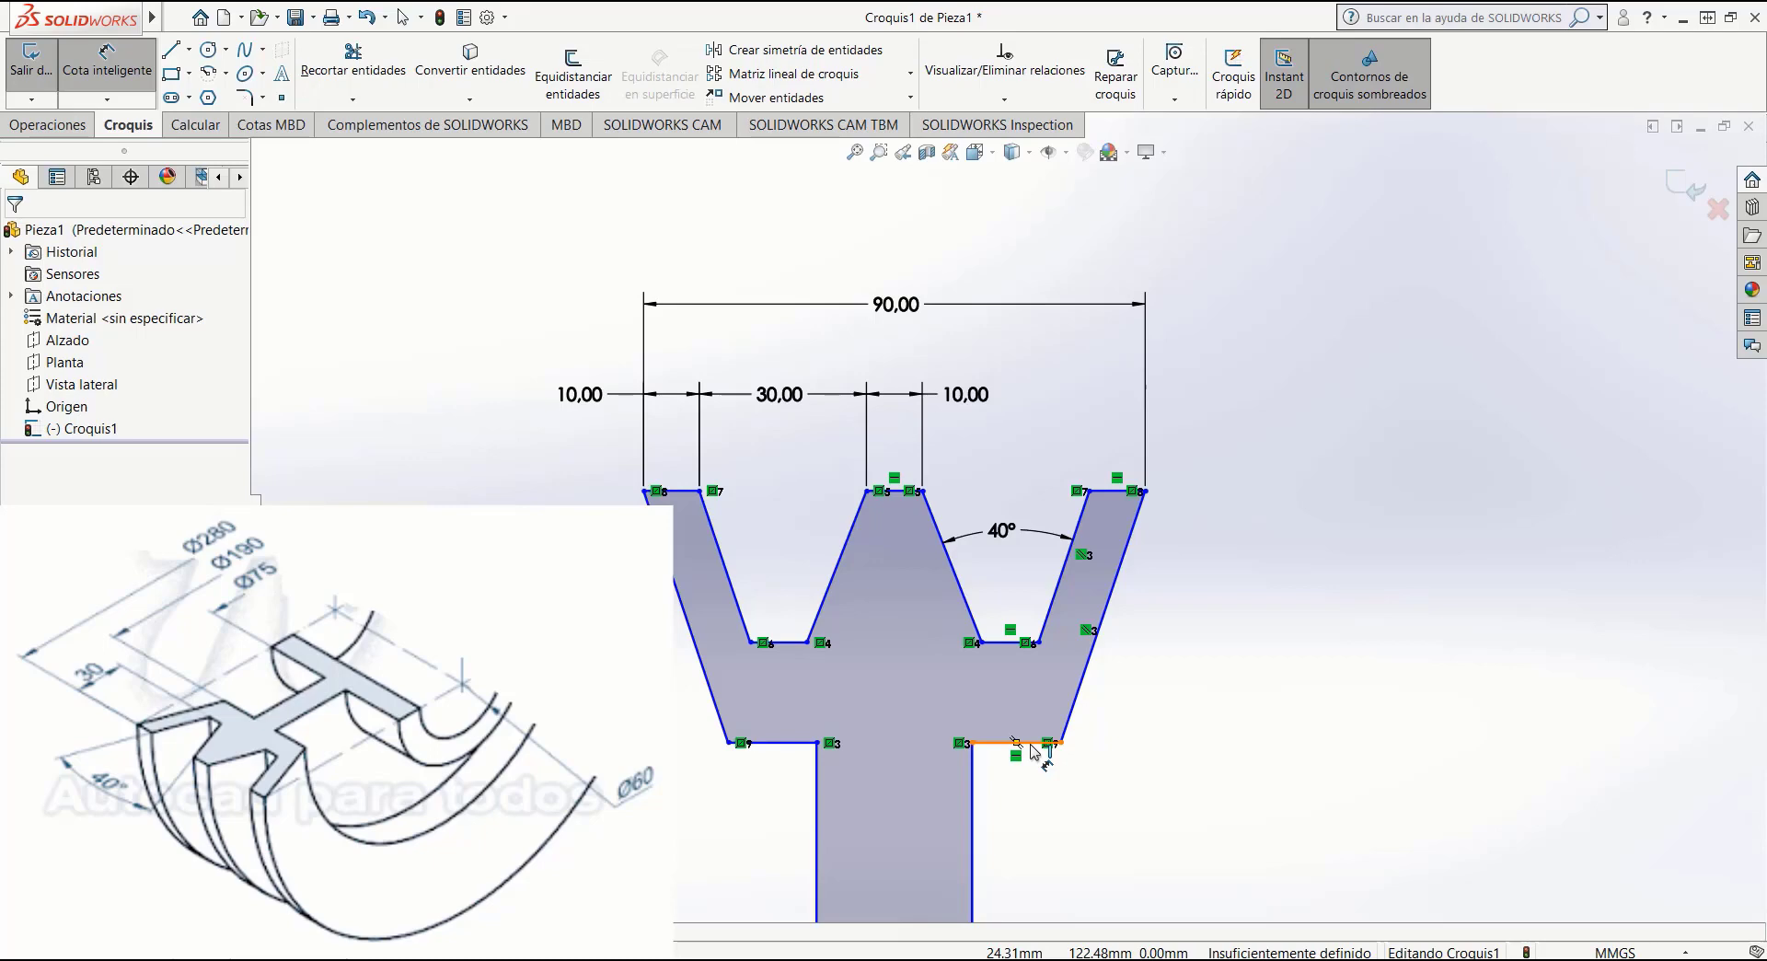
Dimension the right groove's depth from the flange's top edge to the groove floor as 30 mm, placed outside the profile.
left_click(1113, 491)
left_click(1024, 641)
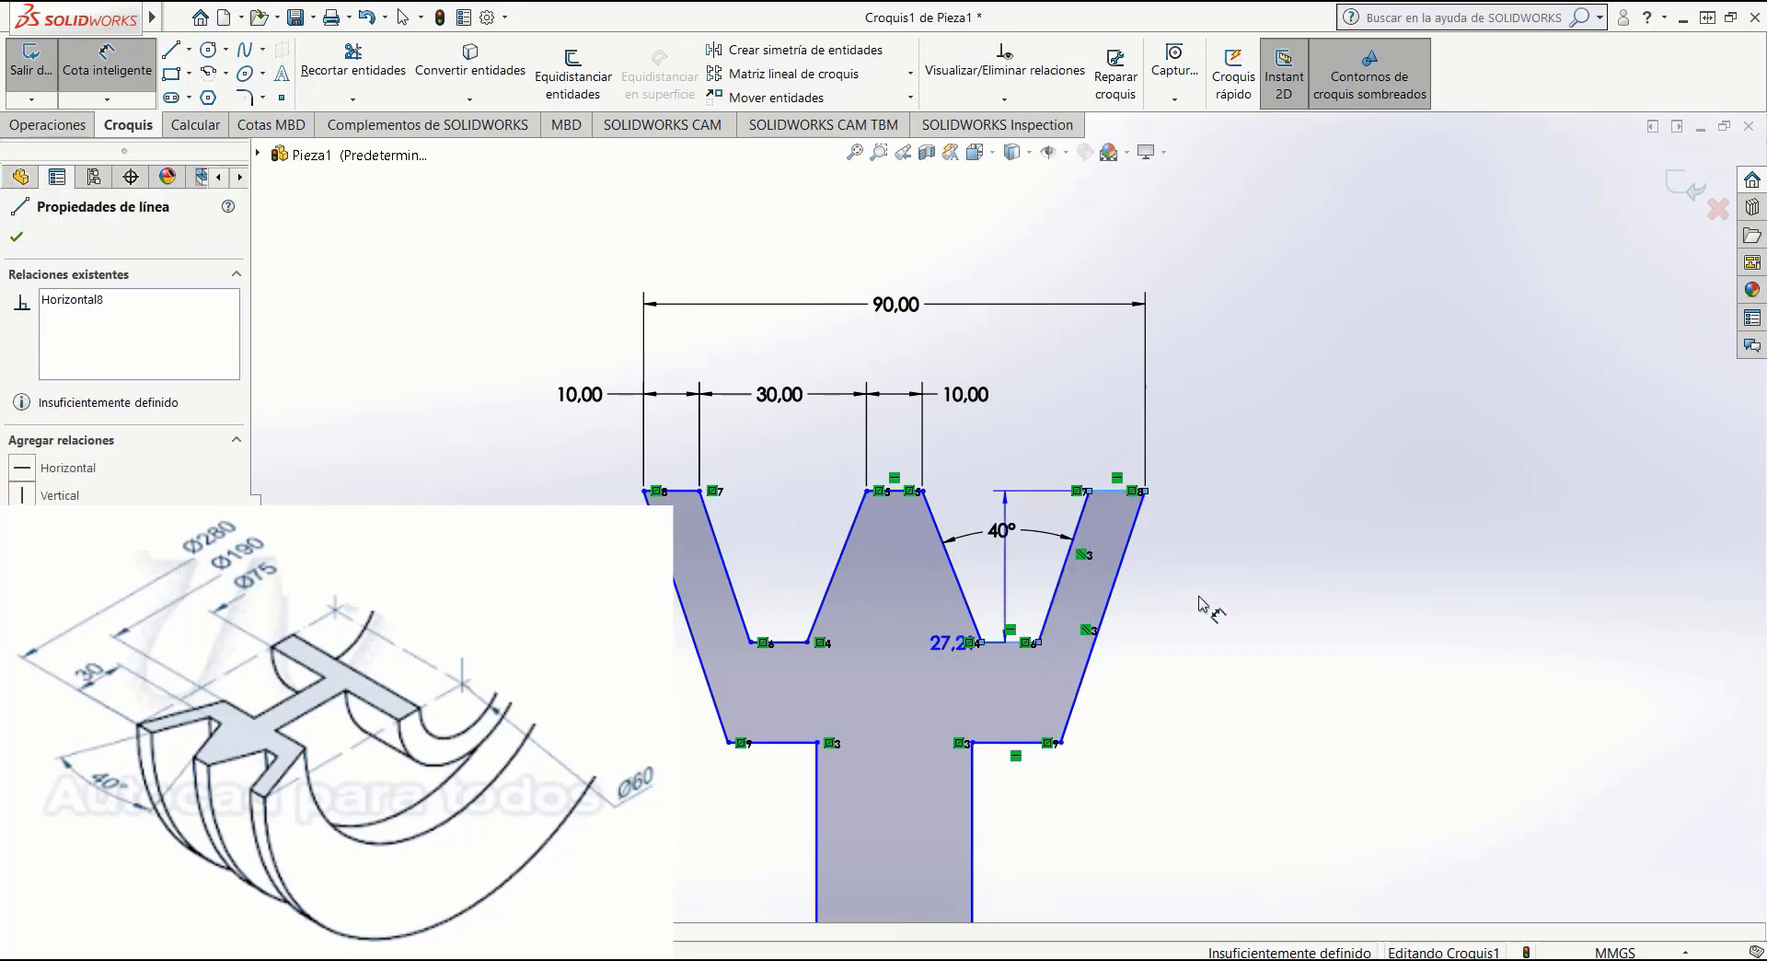
left_click(1224, 582)
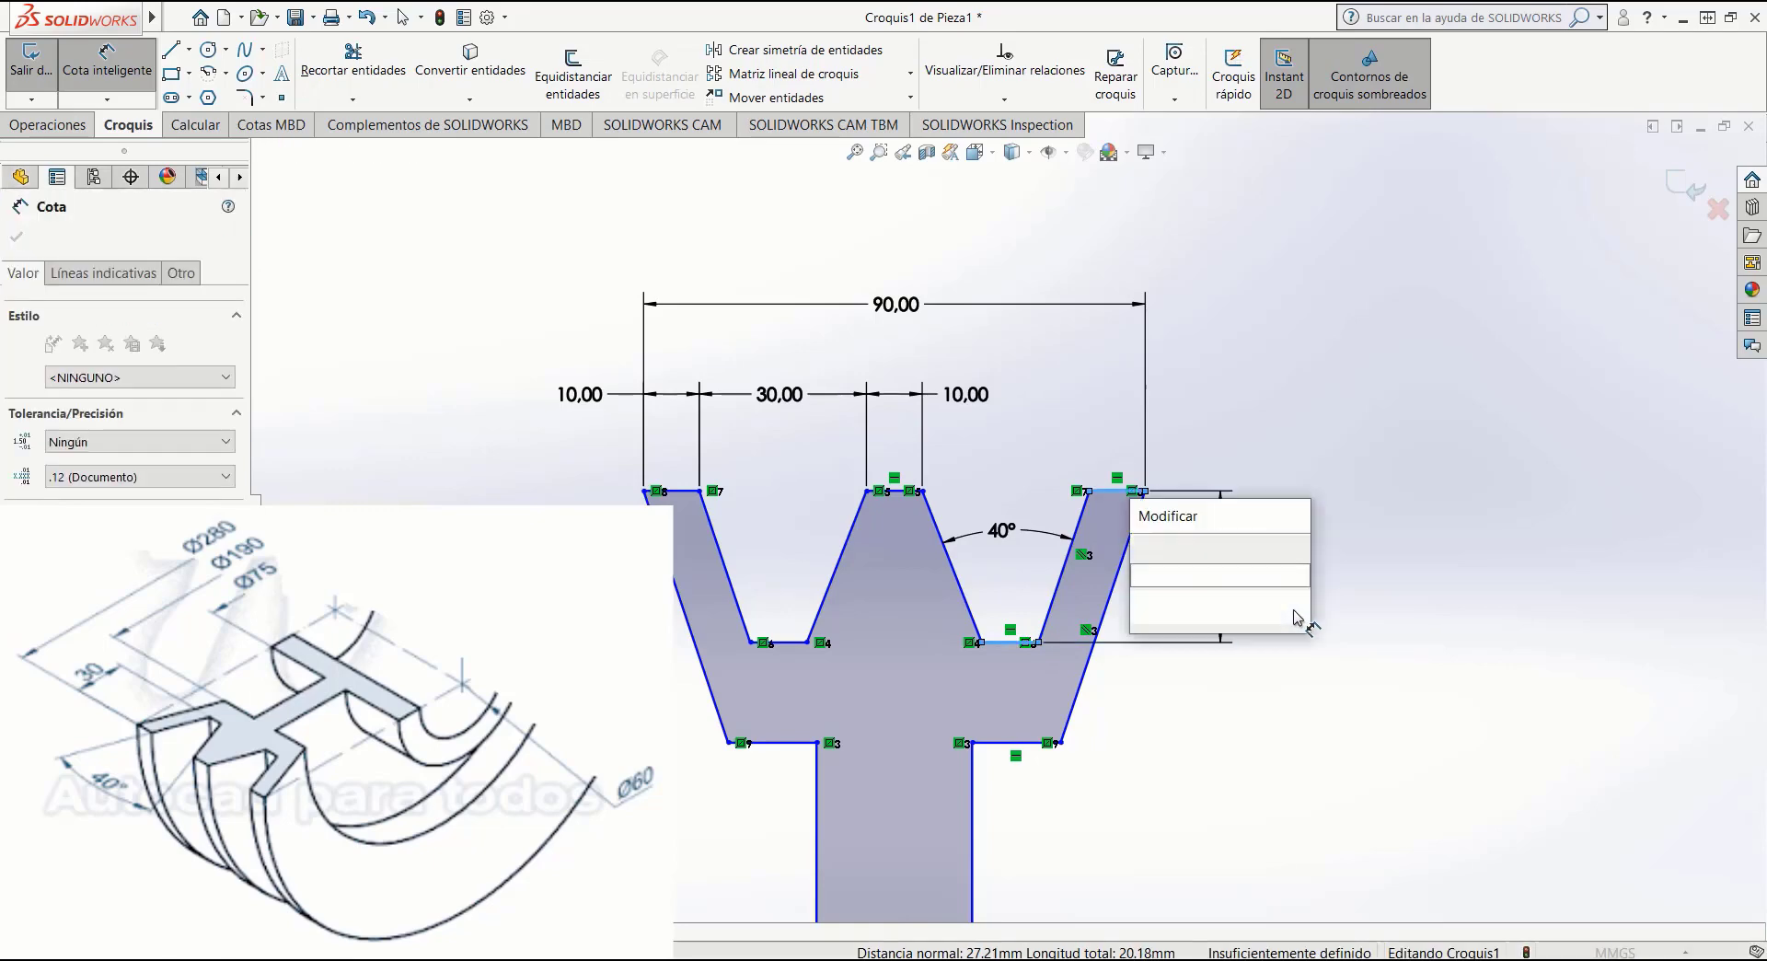
type("30")
key("Return")
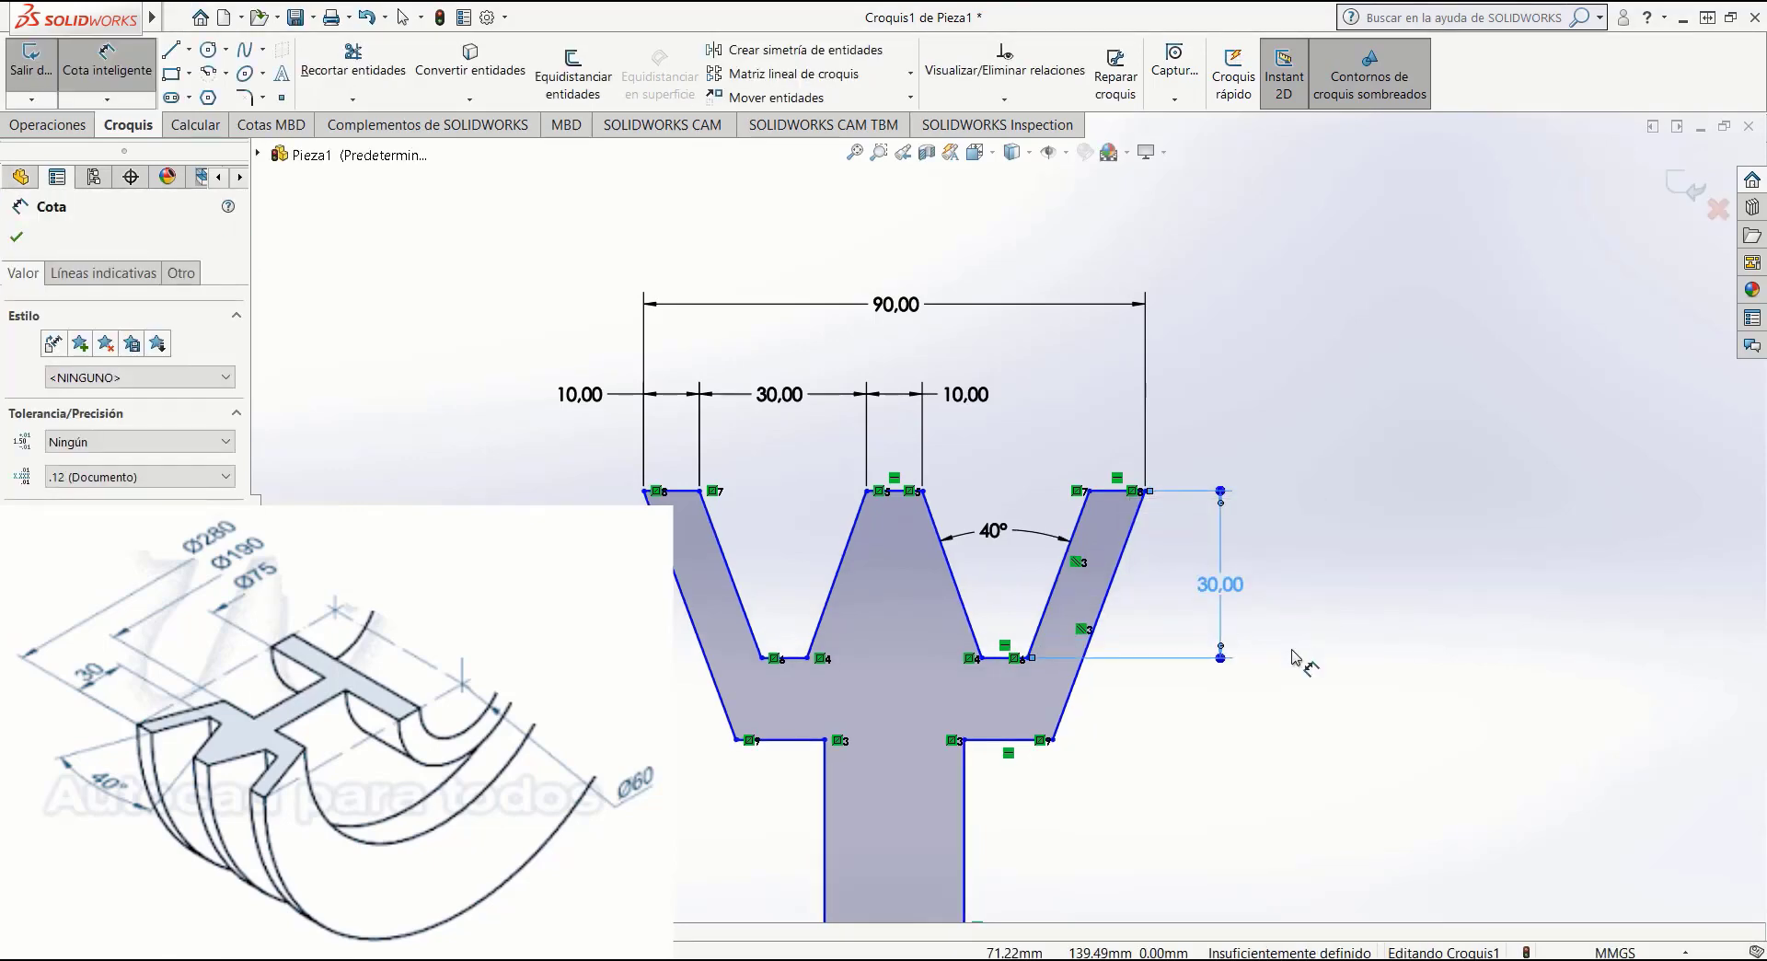
left_click(1237, 708)
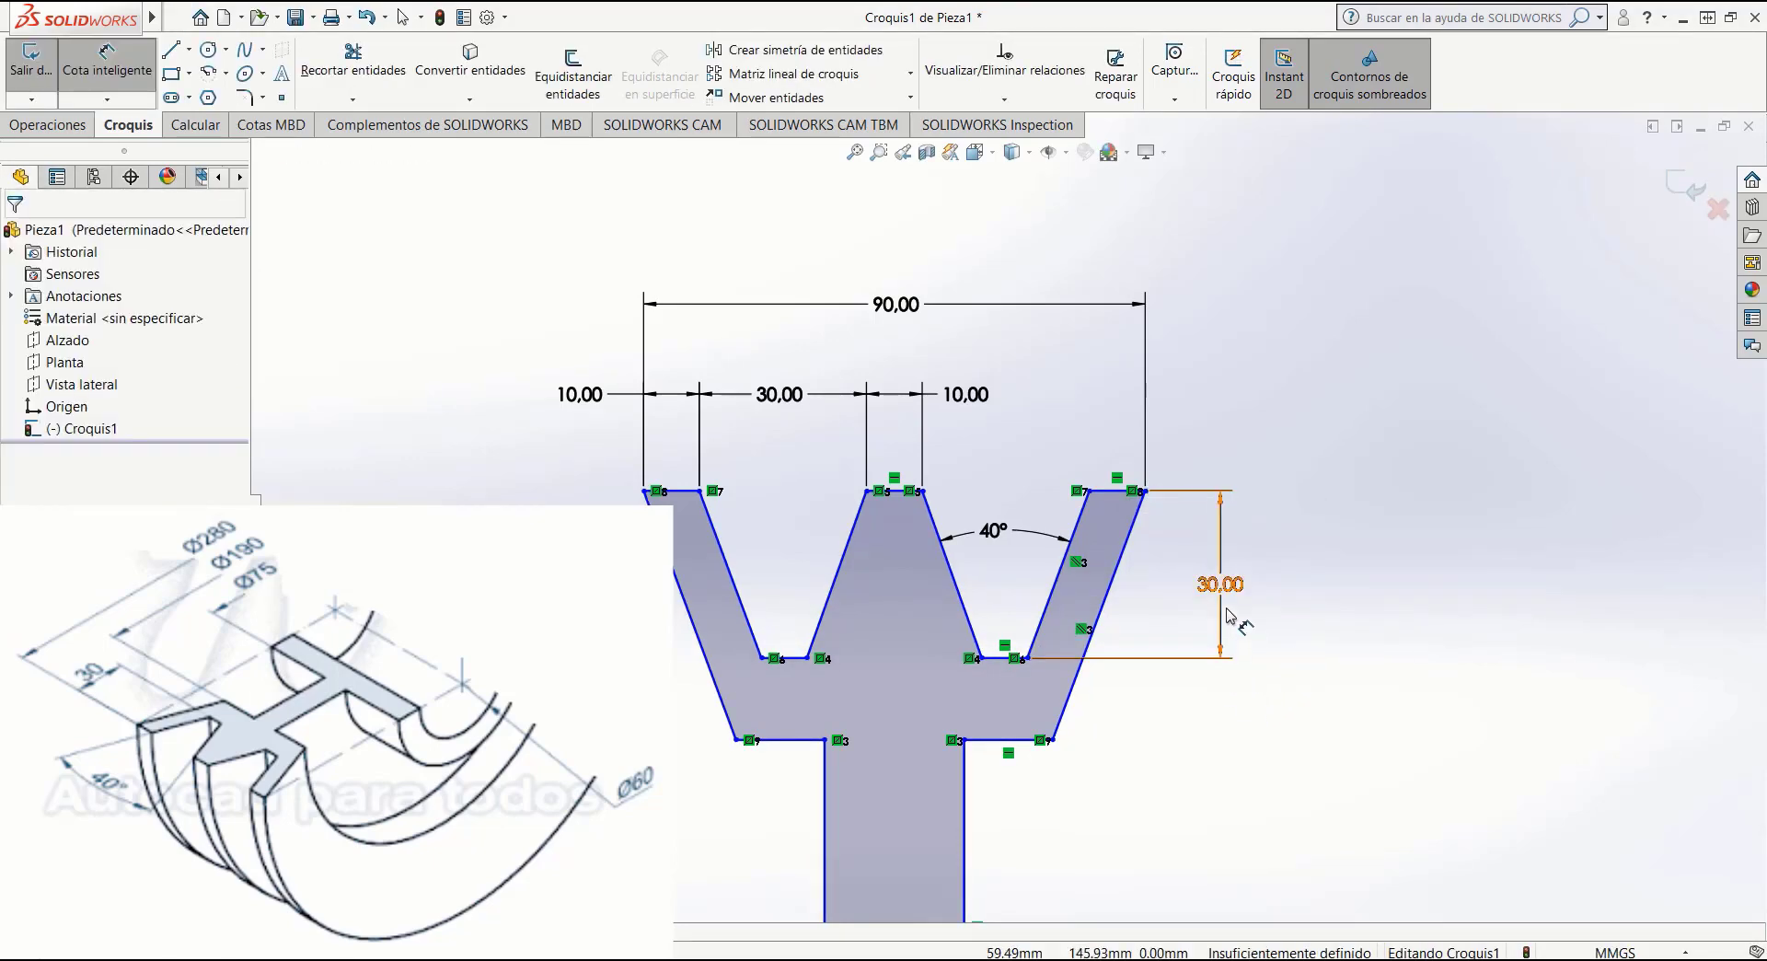
left_click_drag(1227, 596, 1226, 577)
left_click(1274, 683)
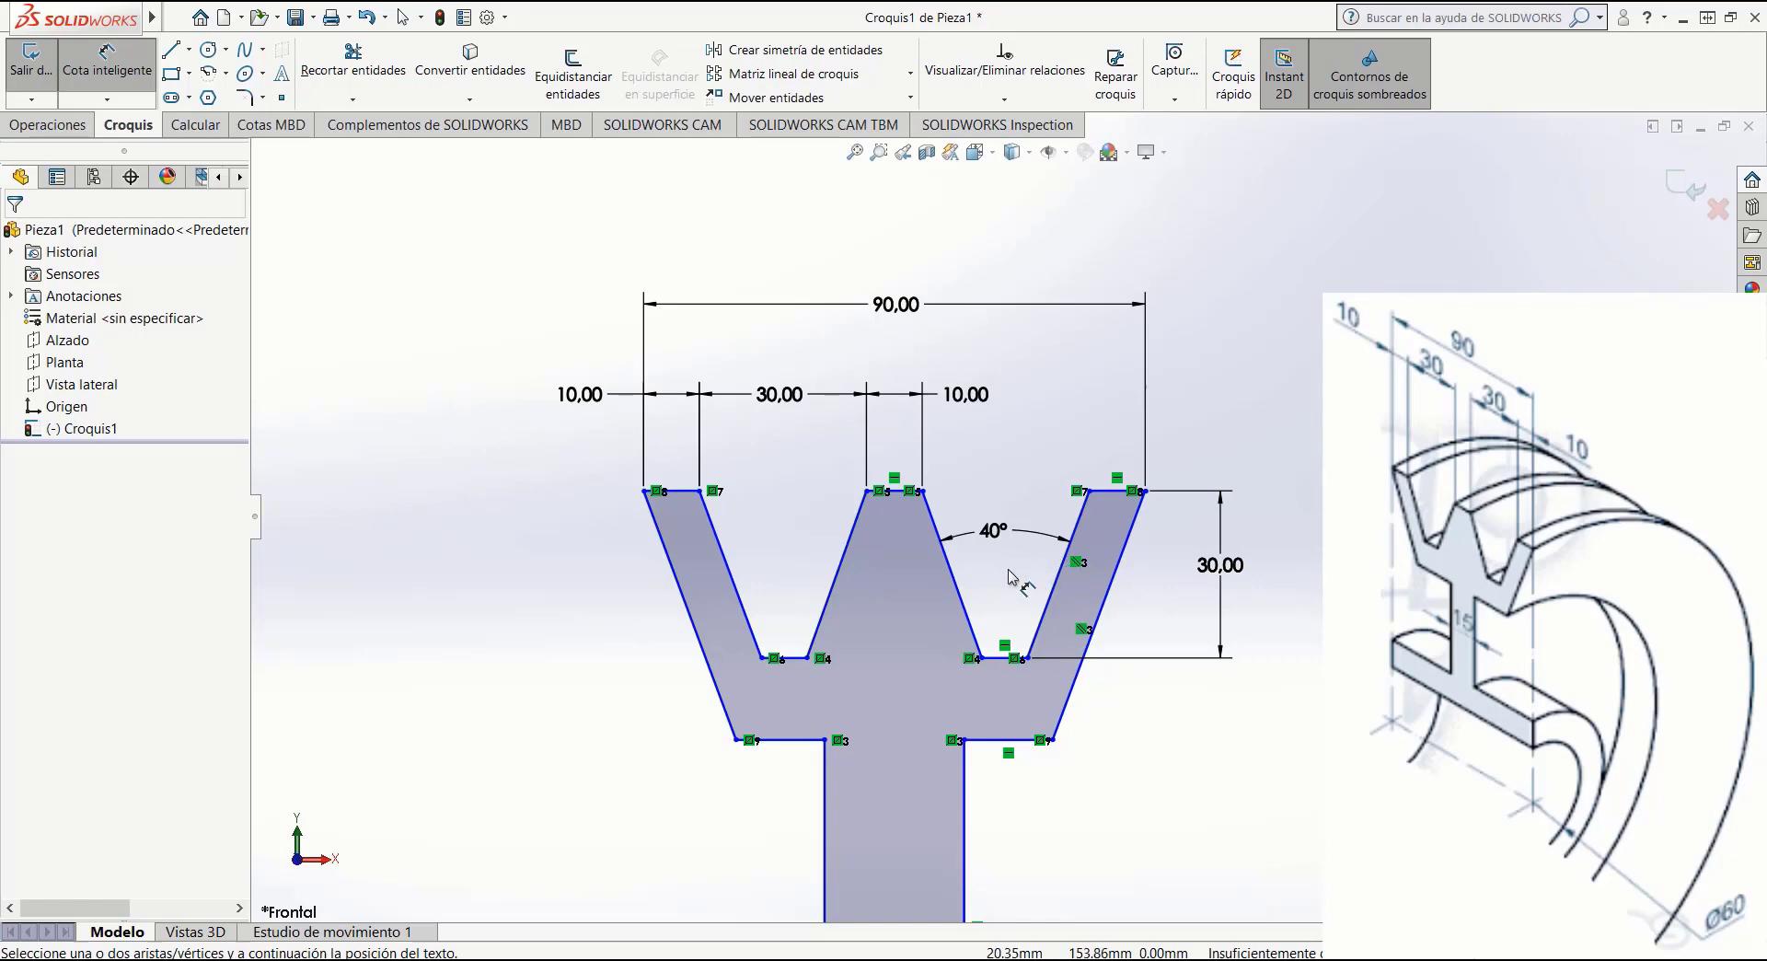
Dimension the central web's thickness between its two vertical lines as 15 mm, with the text beside the web.
scroll(1006, 578, "up", 4)
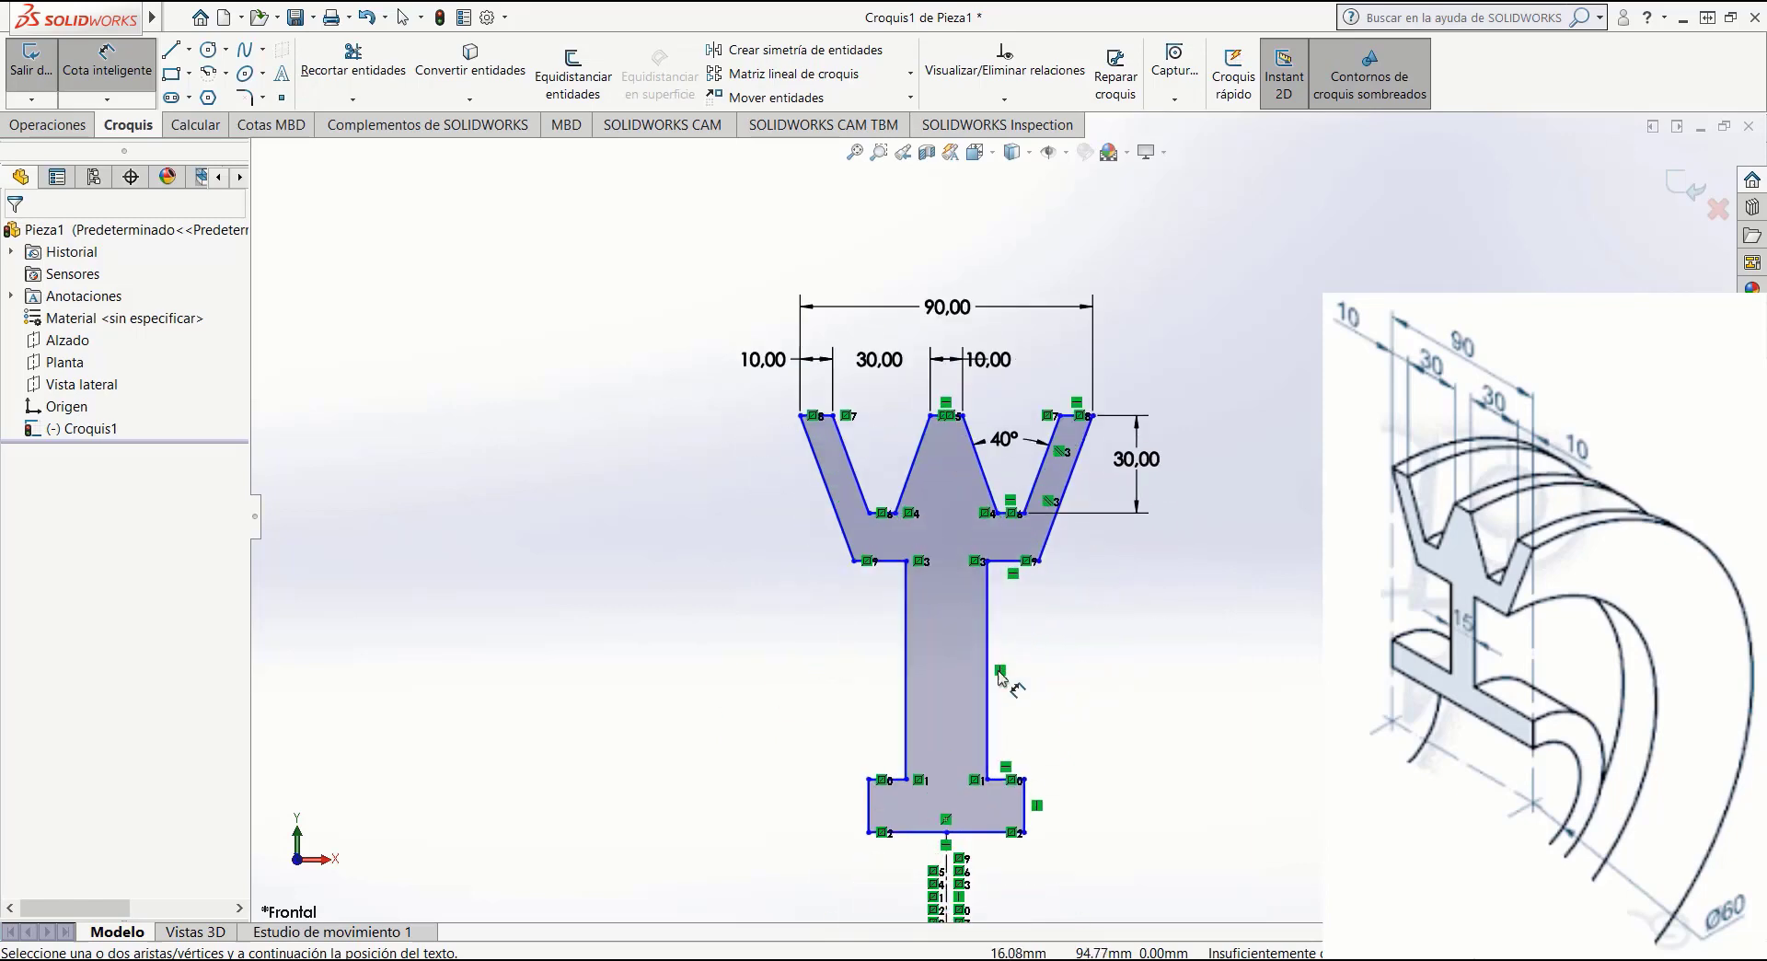
left_click(907, 632)
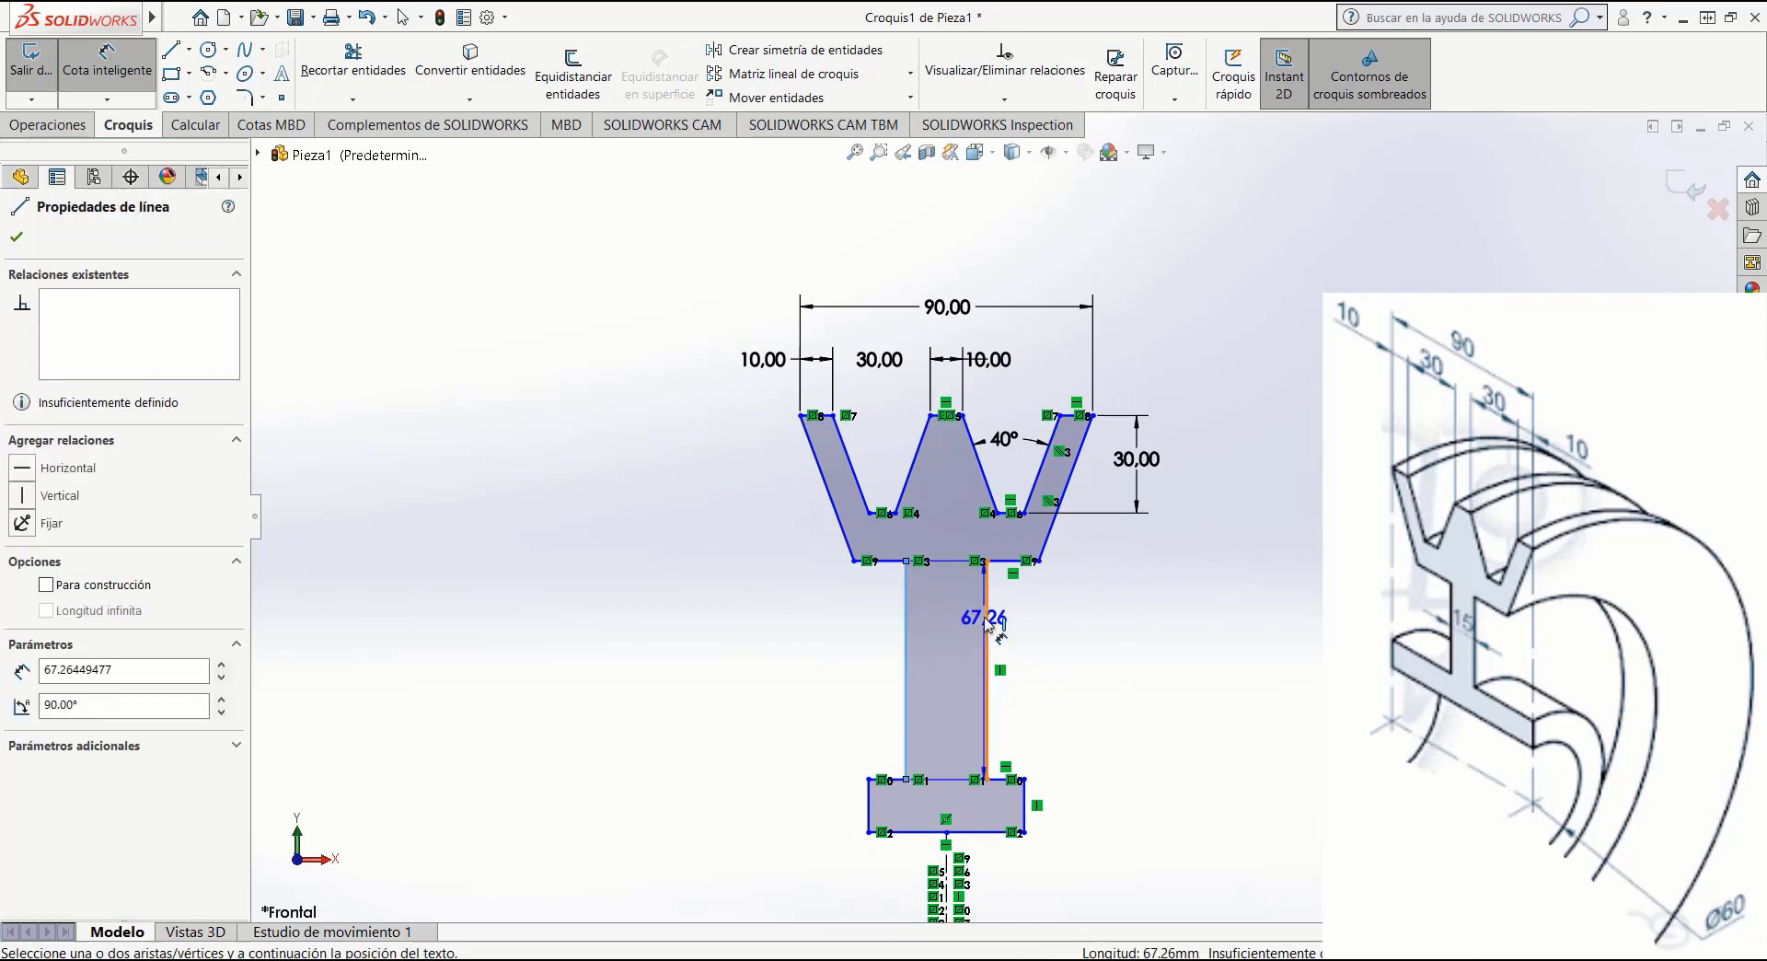
left_click(988, 628)
left_click(1034, 633)
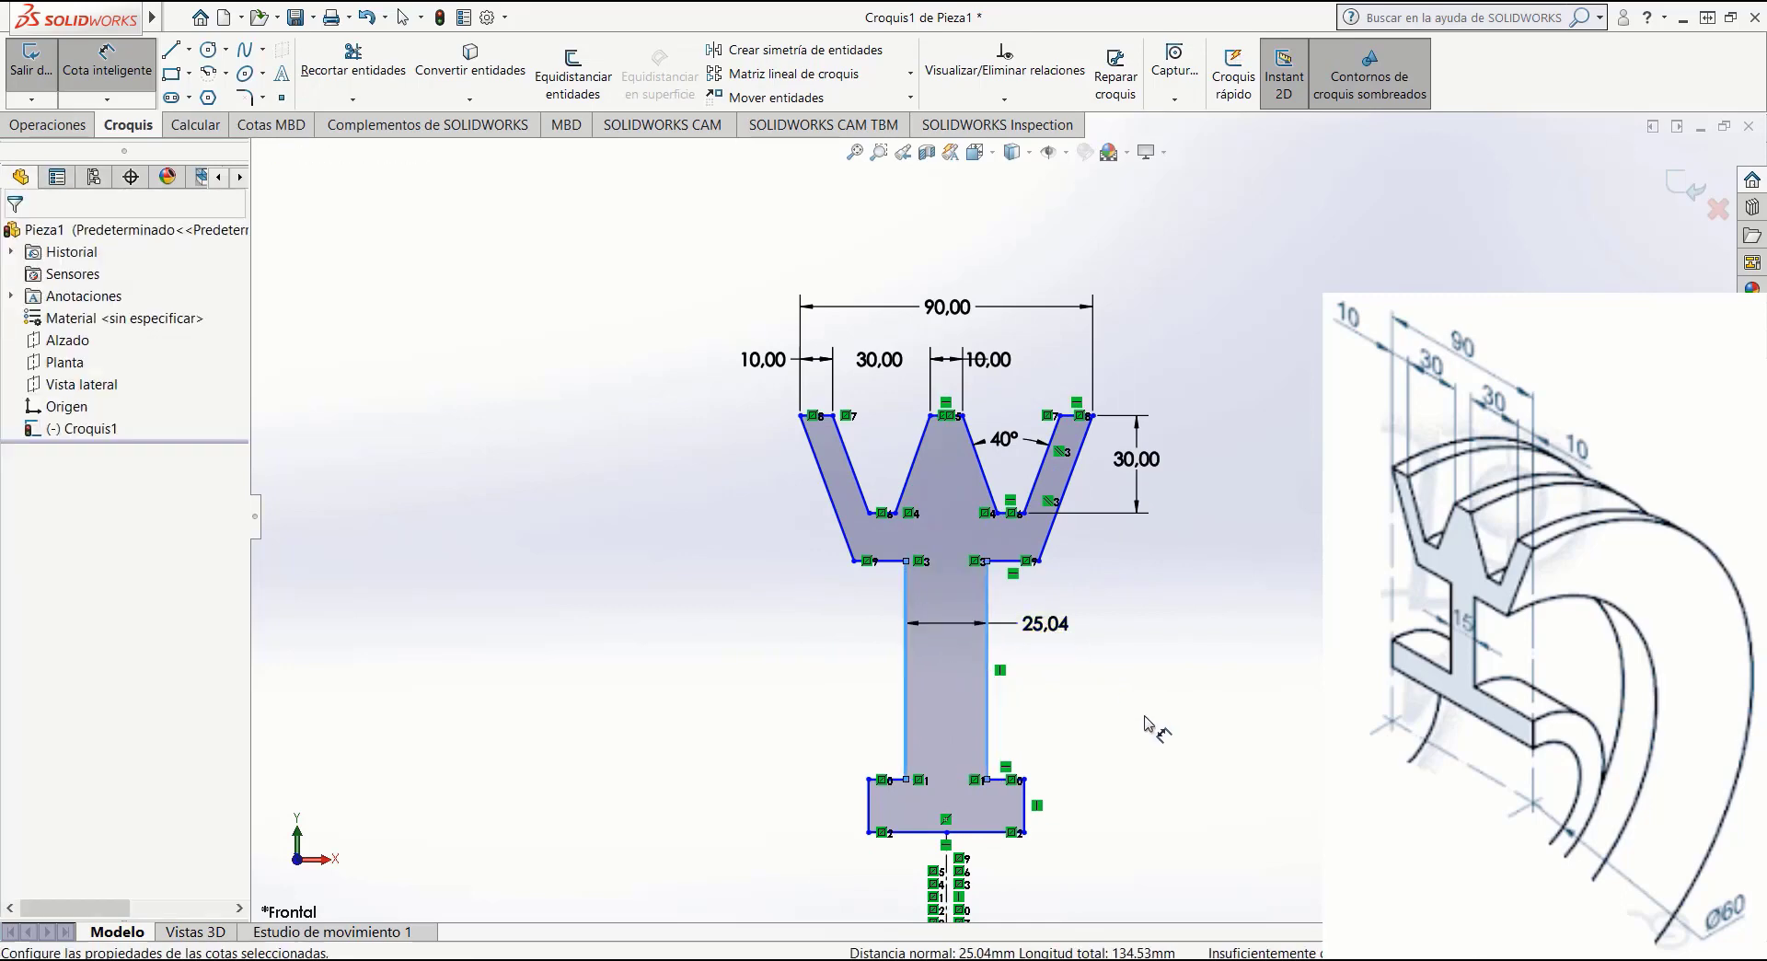
type("15")
key("Return")
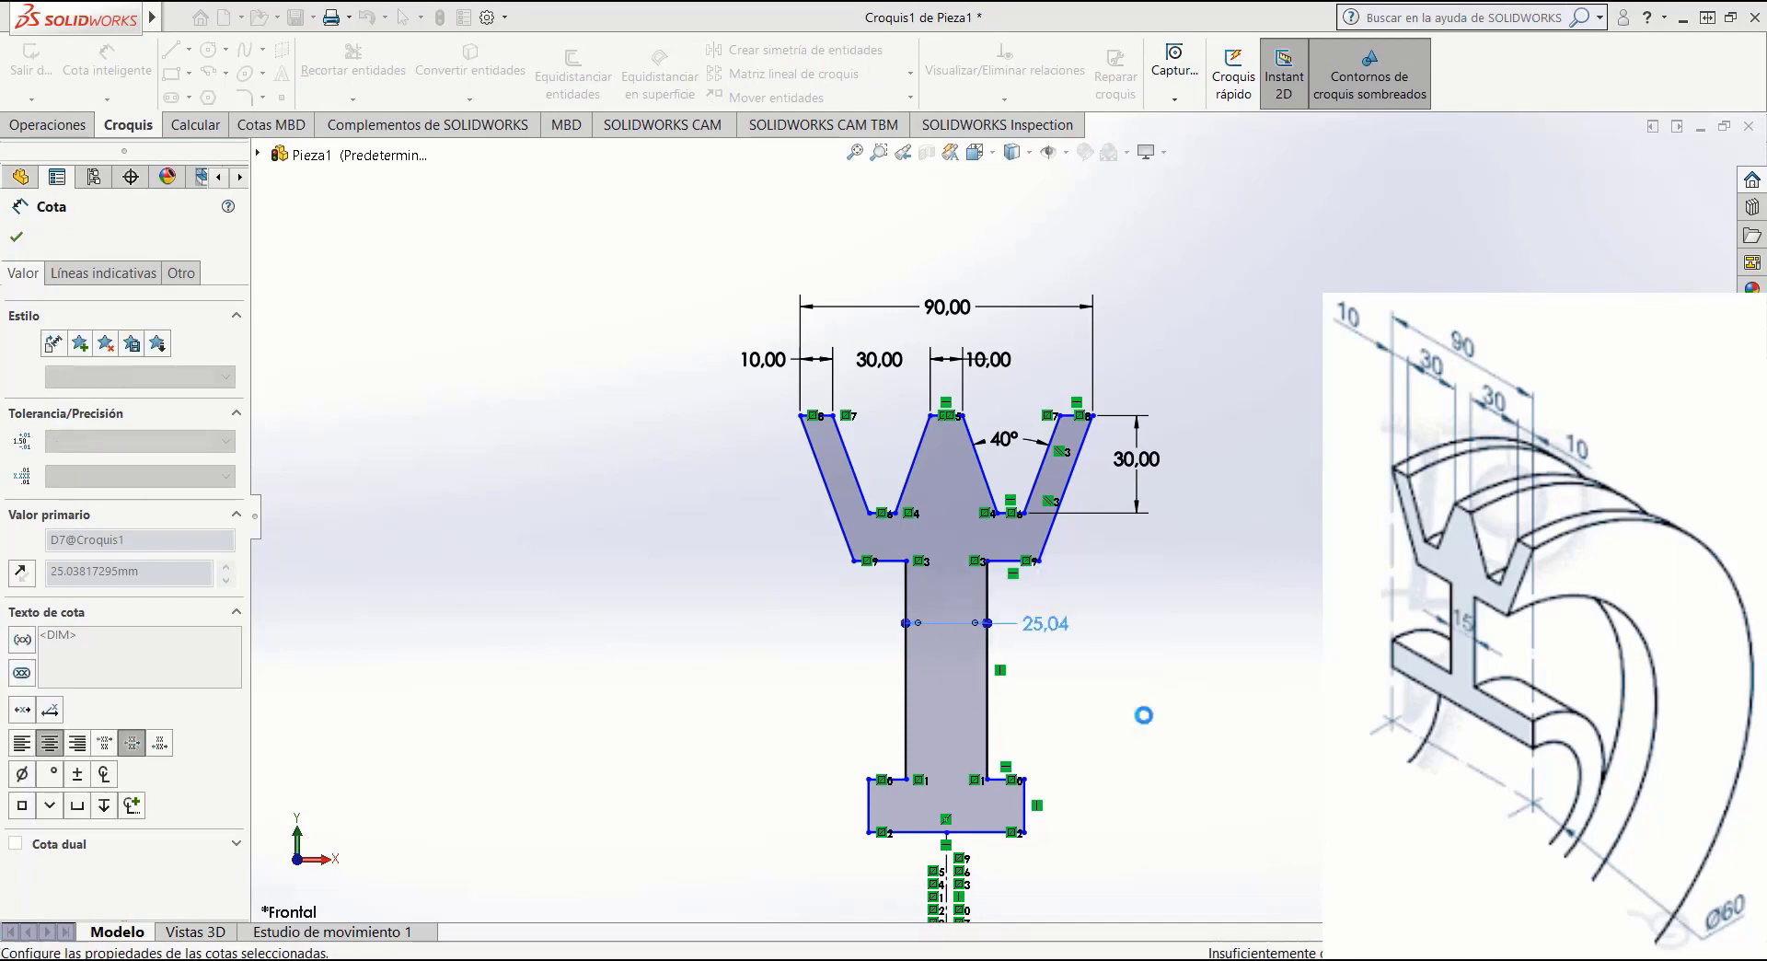
left_click(1144, 662)
Dimension the outer diameter from the right flange's top edge about the horizontal axis as 280 mm, with its text near axis height outside the profile.
scroll(1072, 548, "down", 1)
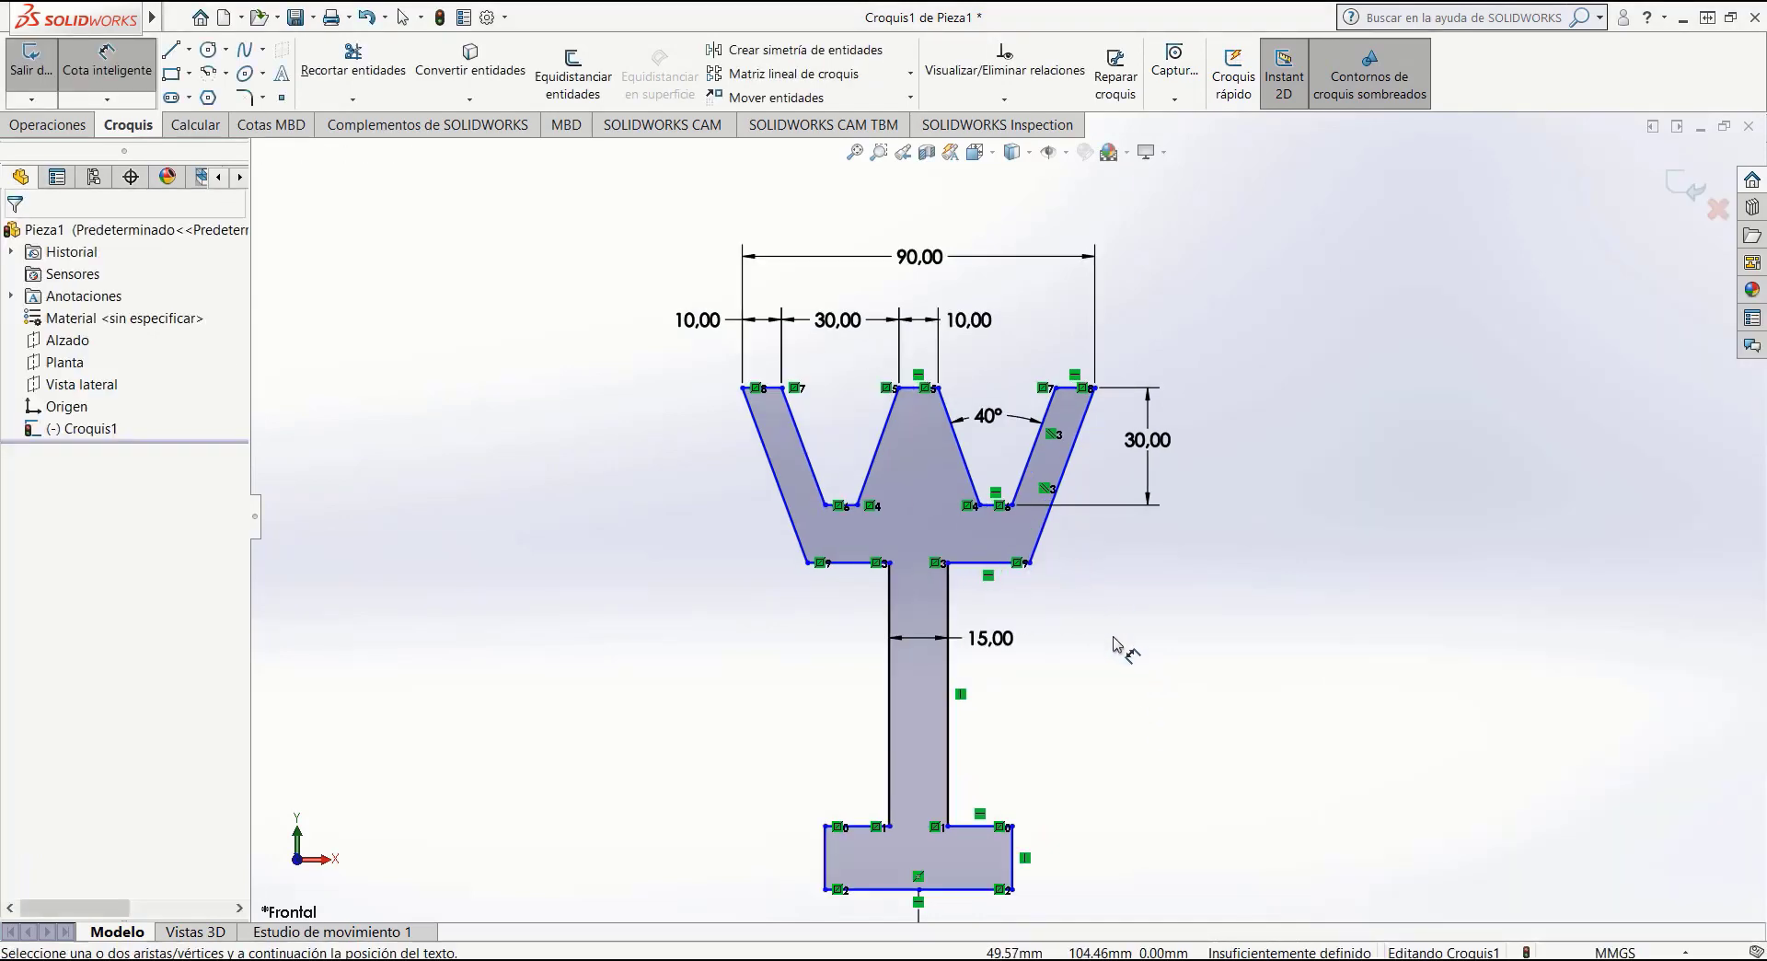
scroll(1123, 644, "up", 3)
scroll(1124, 650, "down", 2)
scroll(1030, 552, "down", 1)
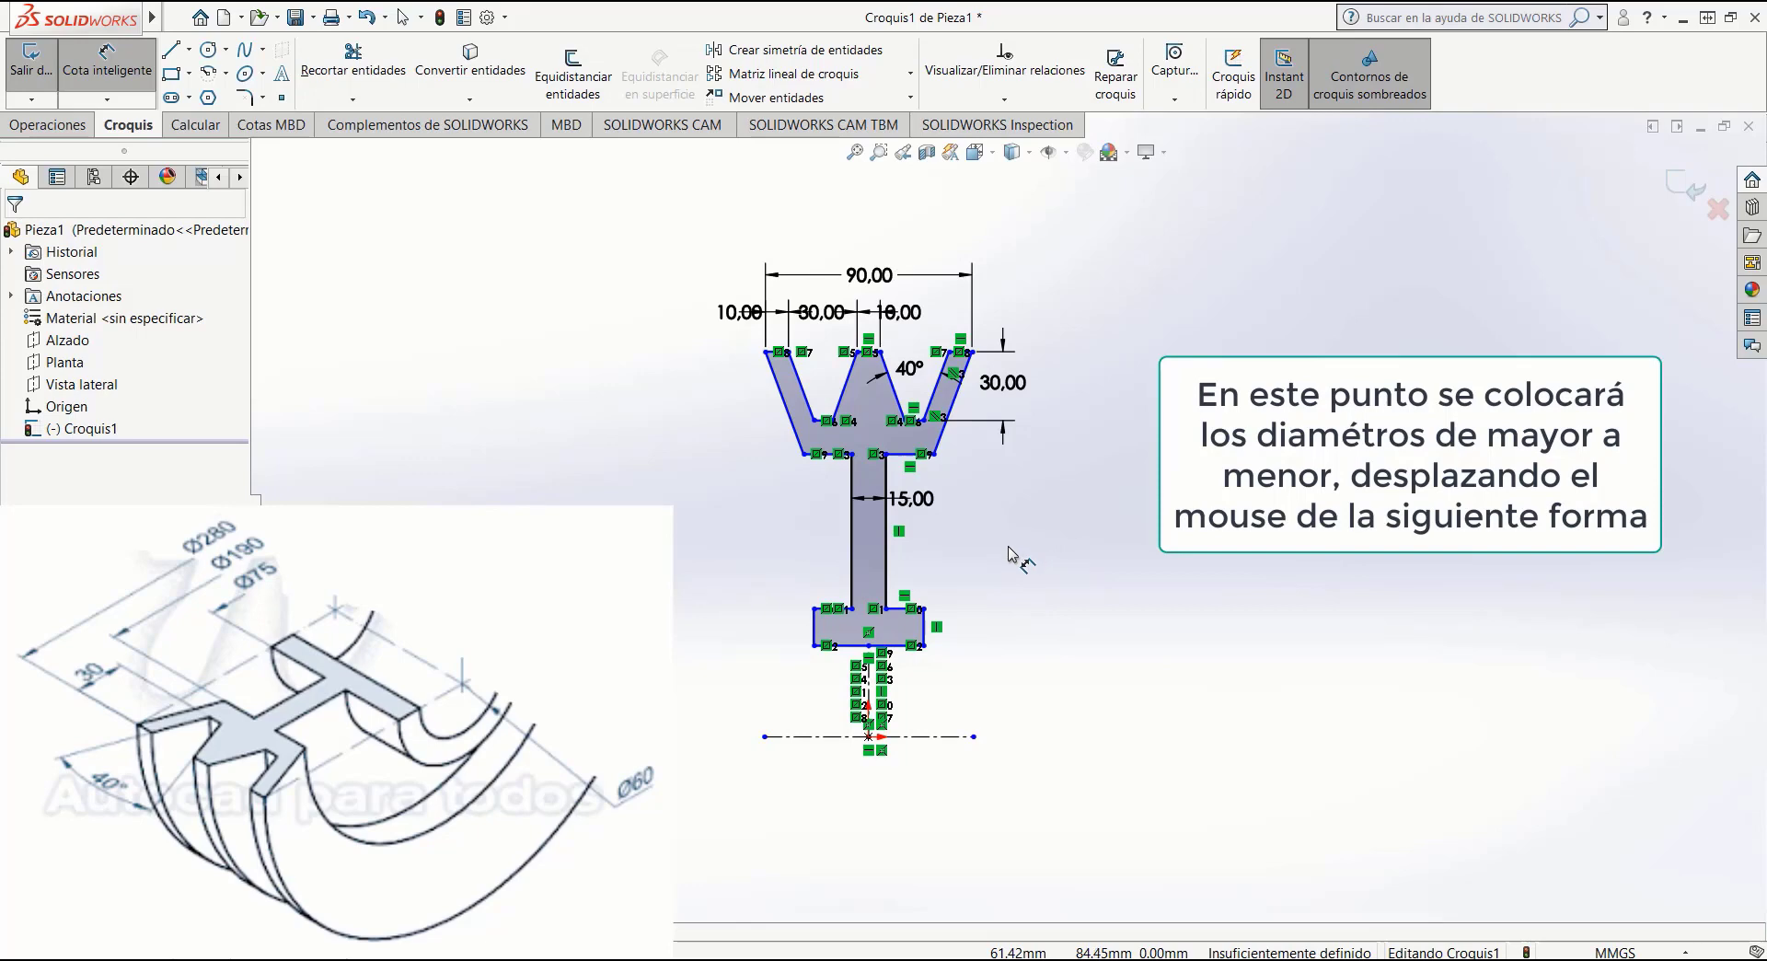
left_click(962, 747)
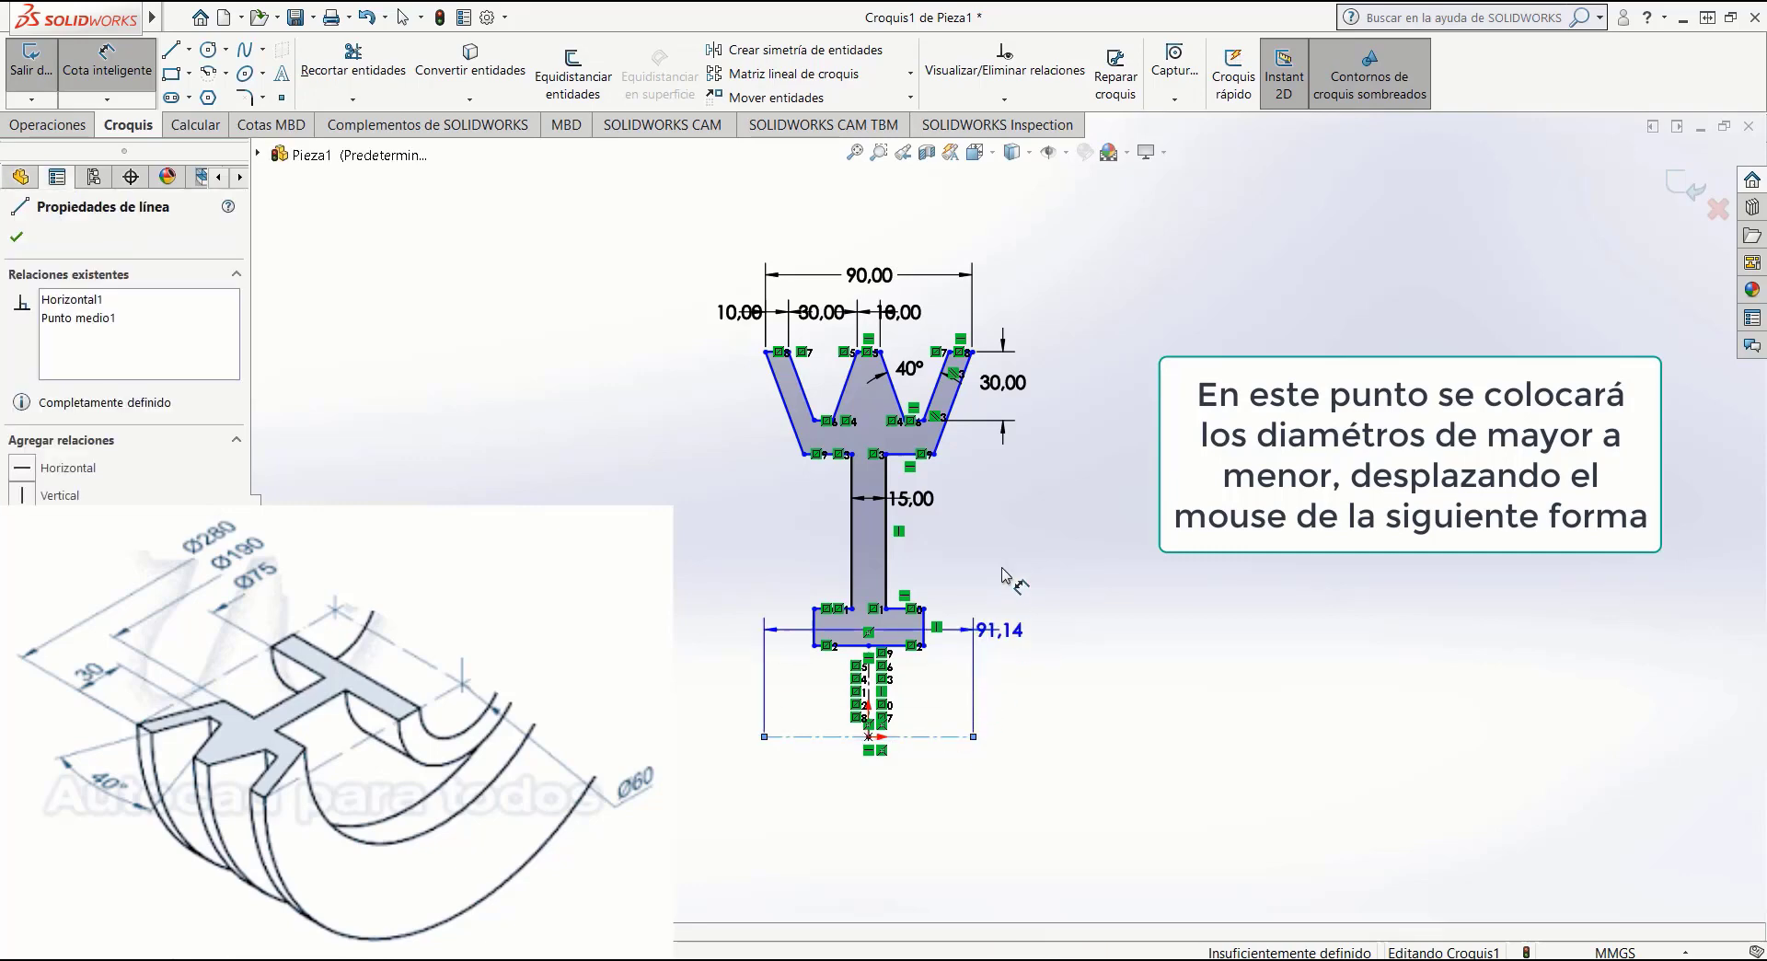
scroll(964, 353, "down", 6)
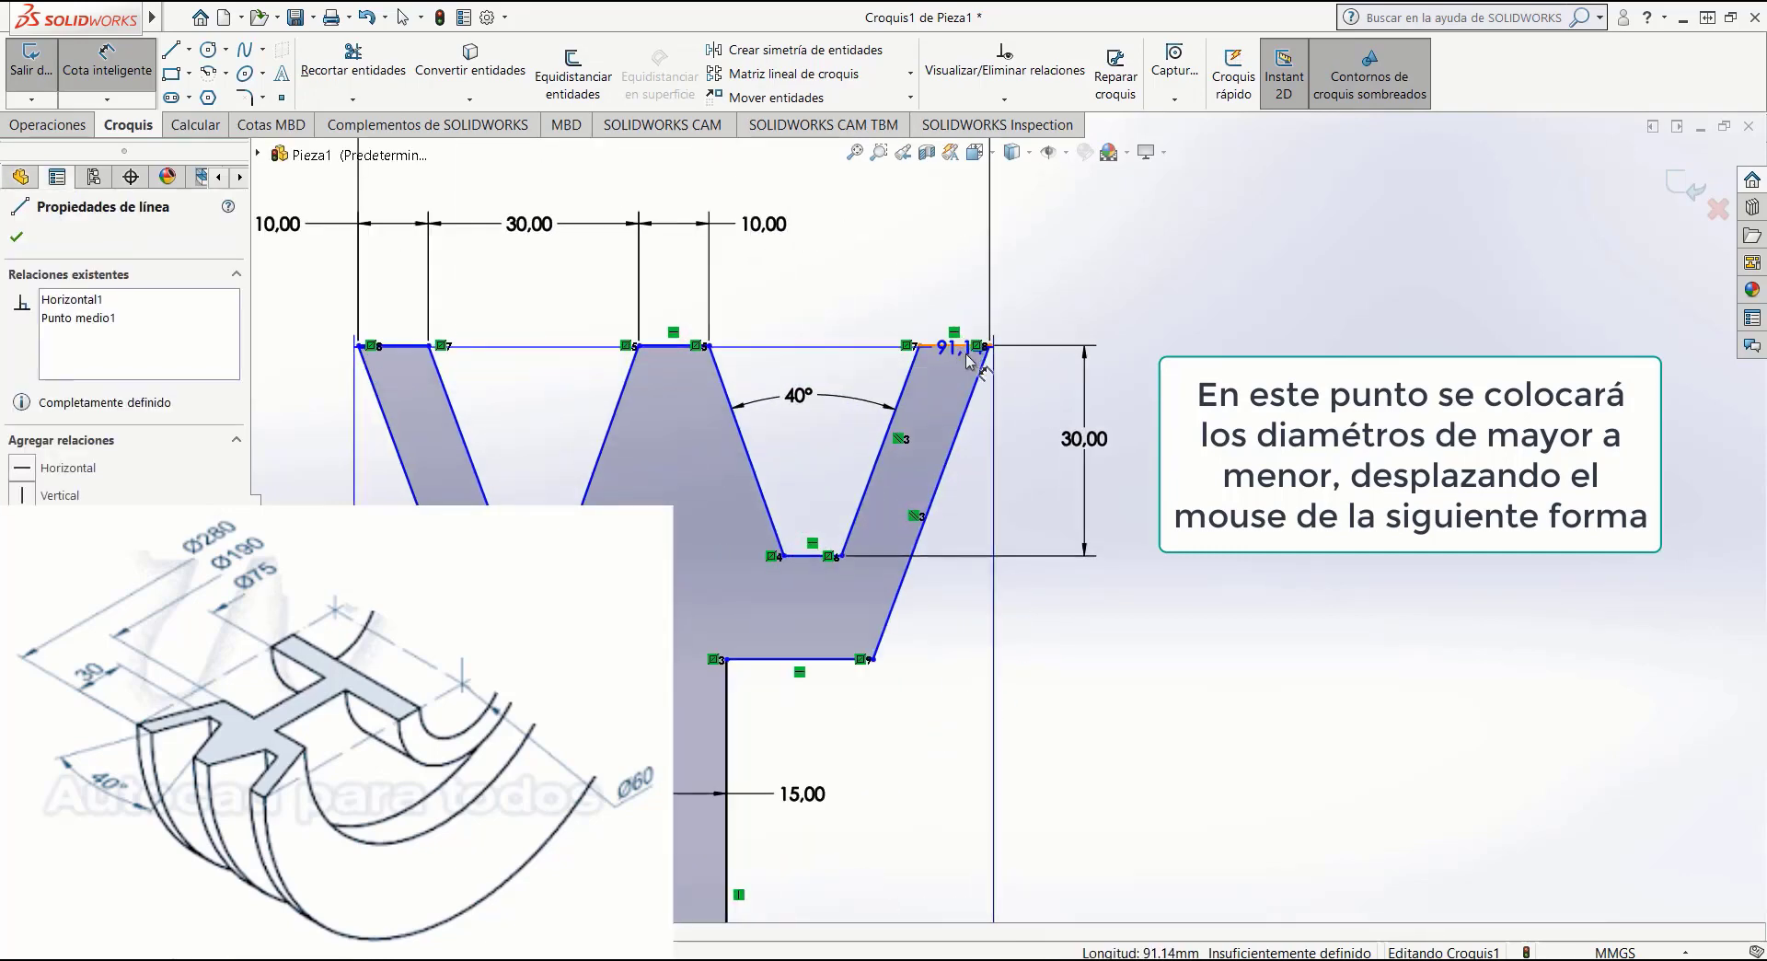
left_click(966, 354)
scroll(1133, 533, "down", 6)
scroll(1133, 533, "up", 9)
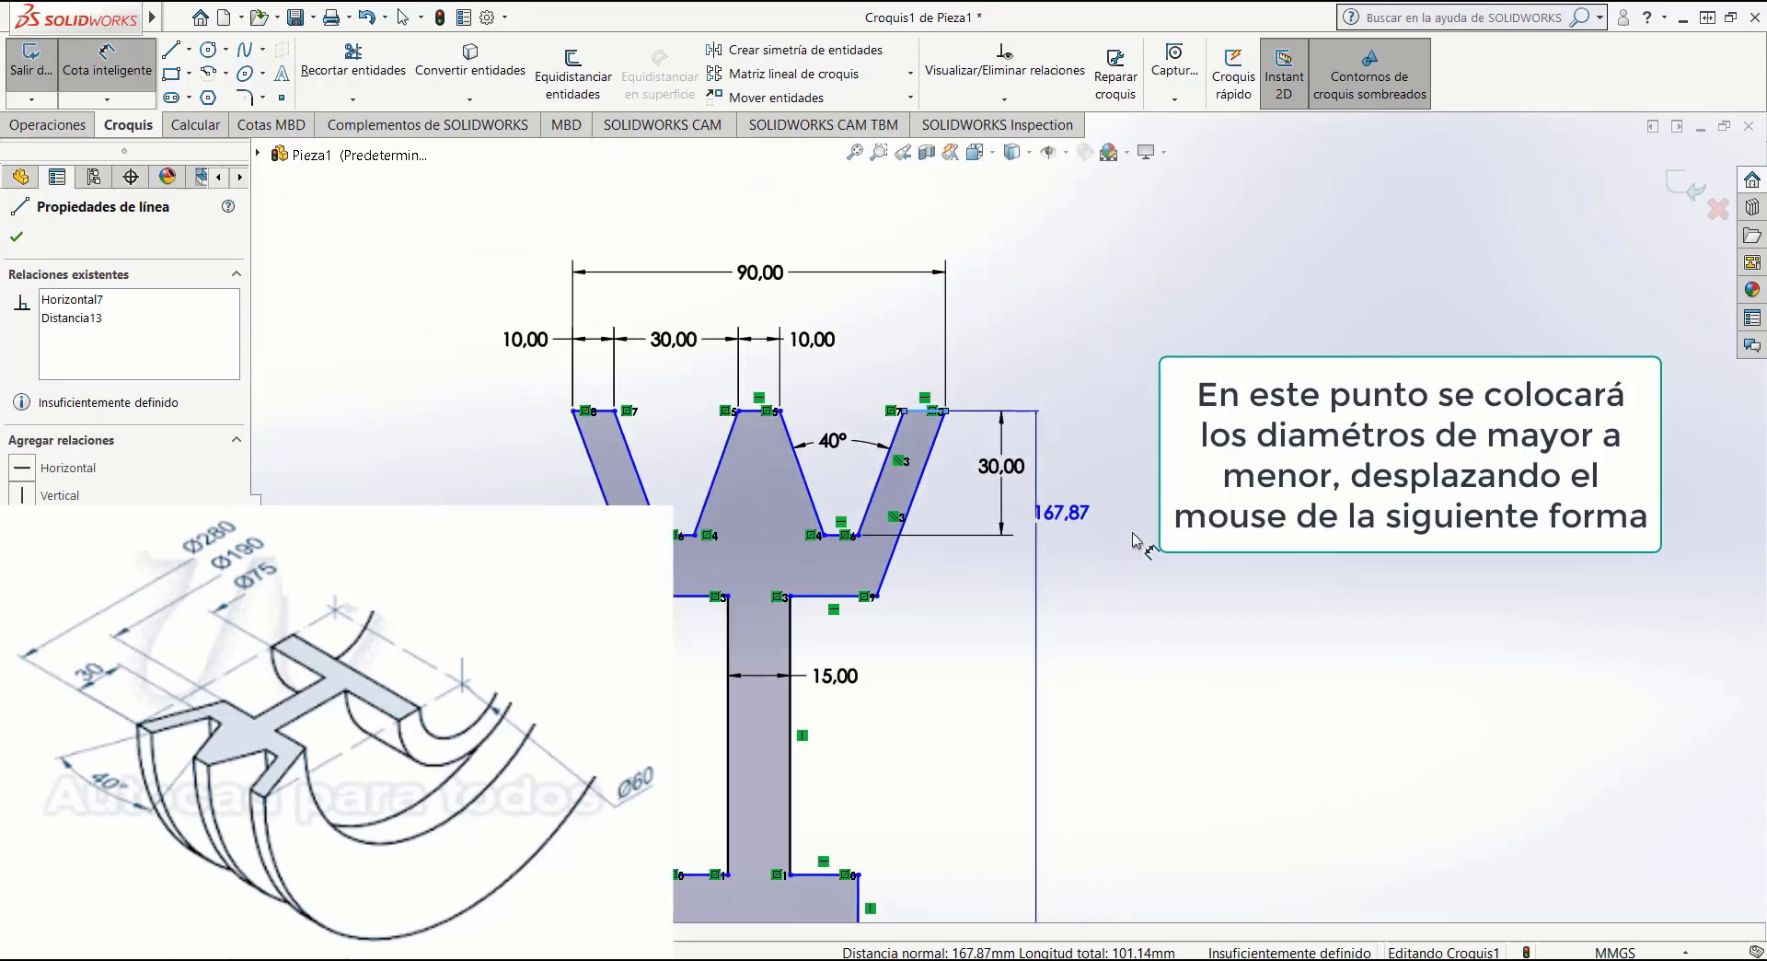
scroll(1133, 532, "up", 3)
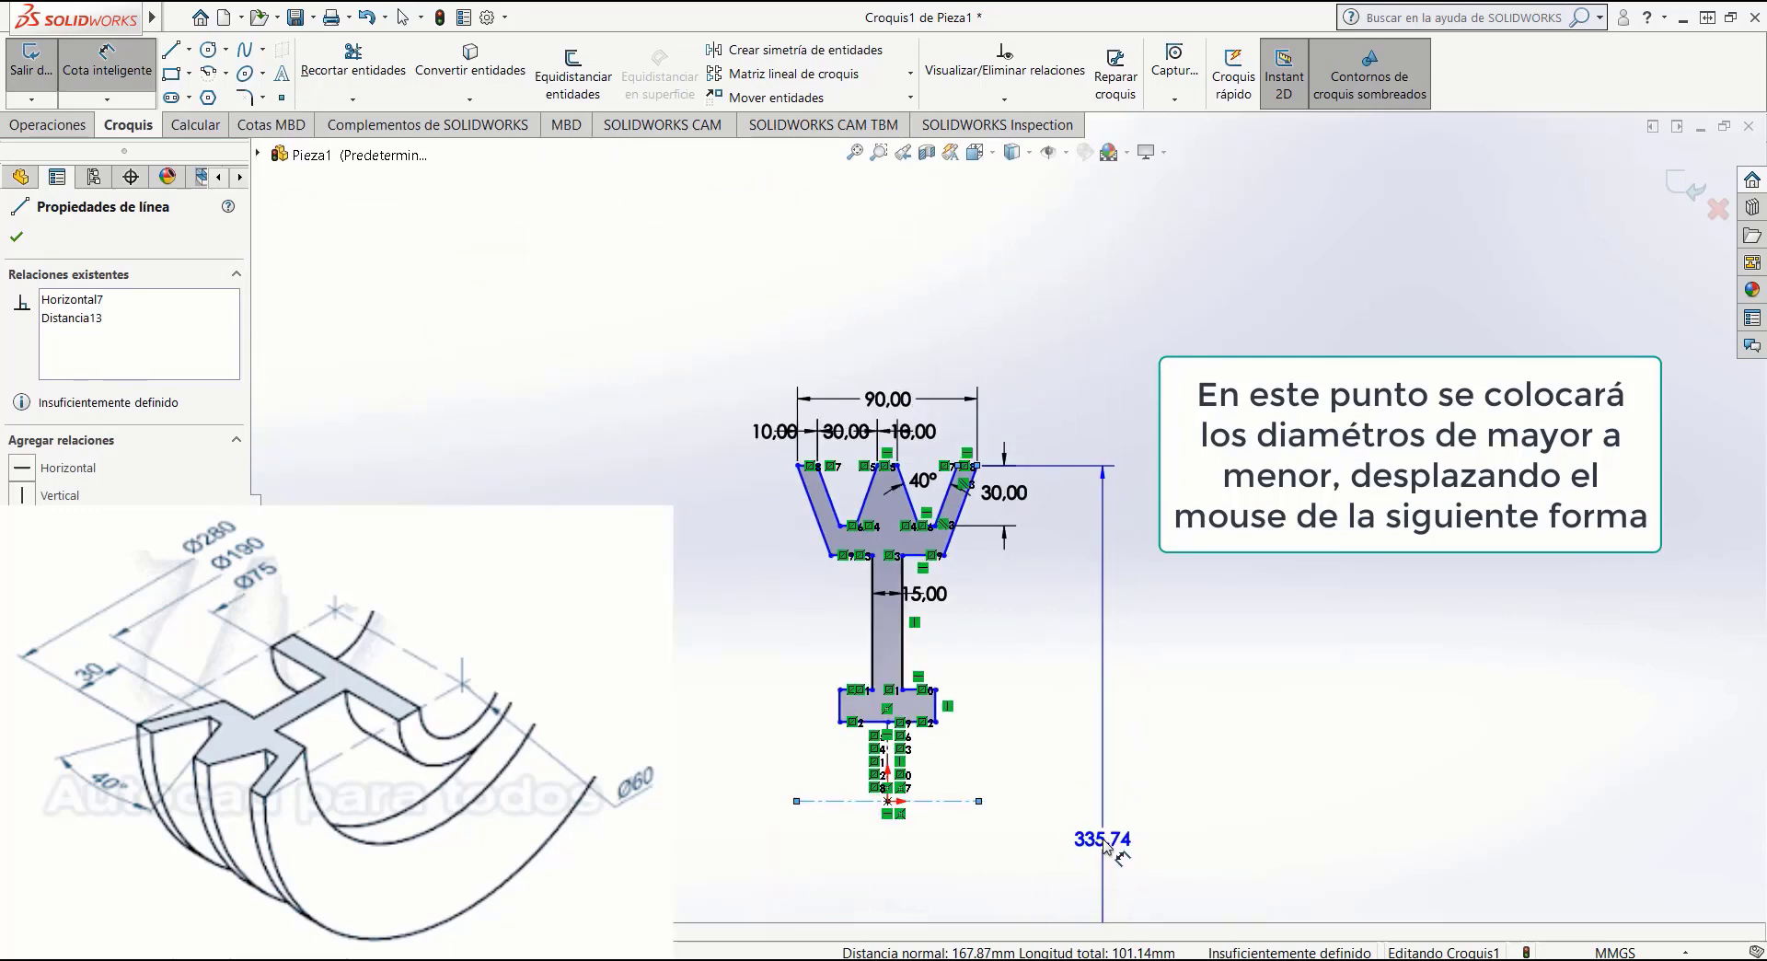
scroll(1103, 847, "down", 2)
scroll(1104, 810, "up", 5)
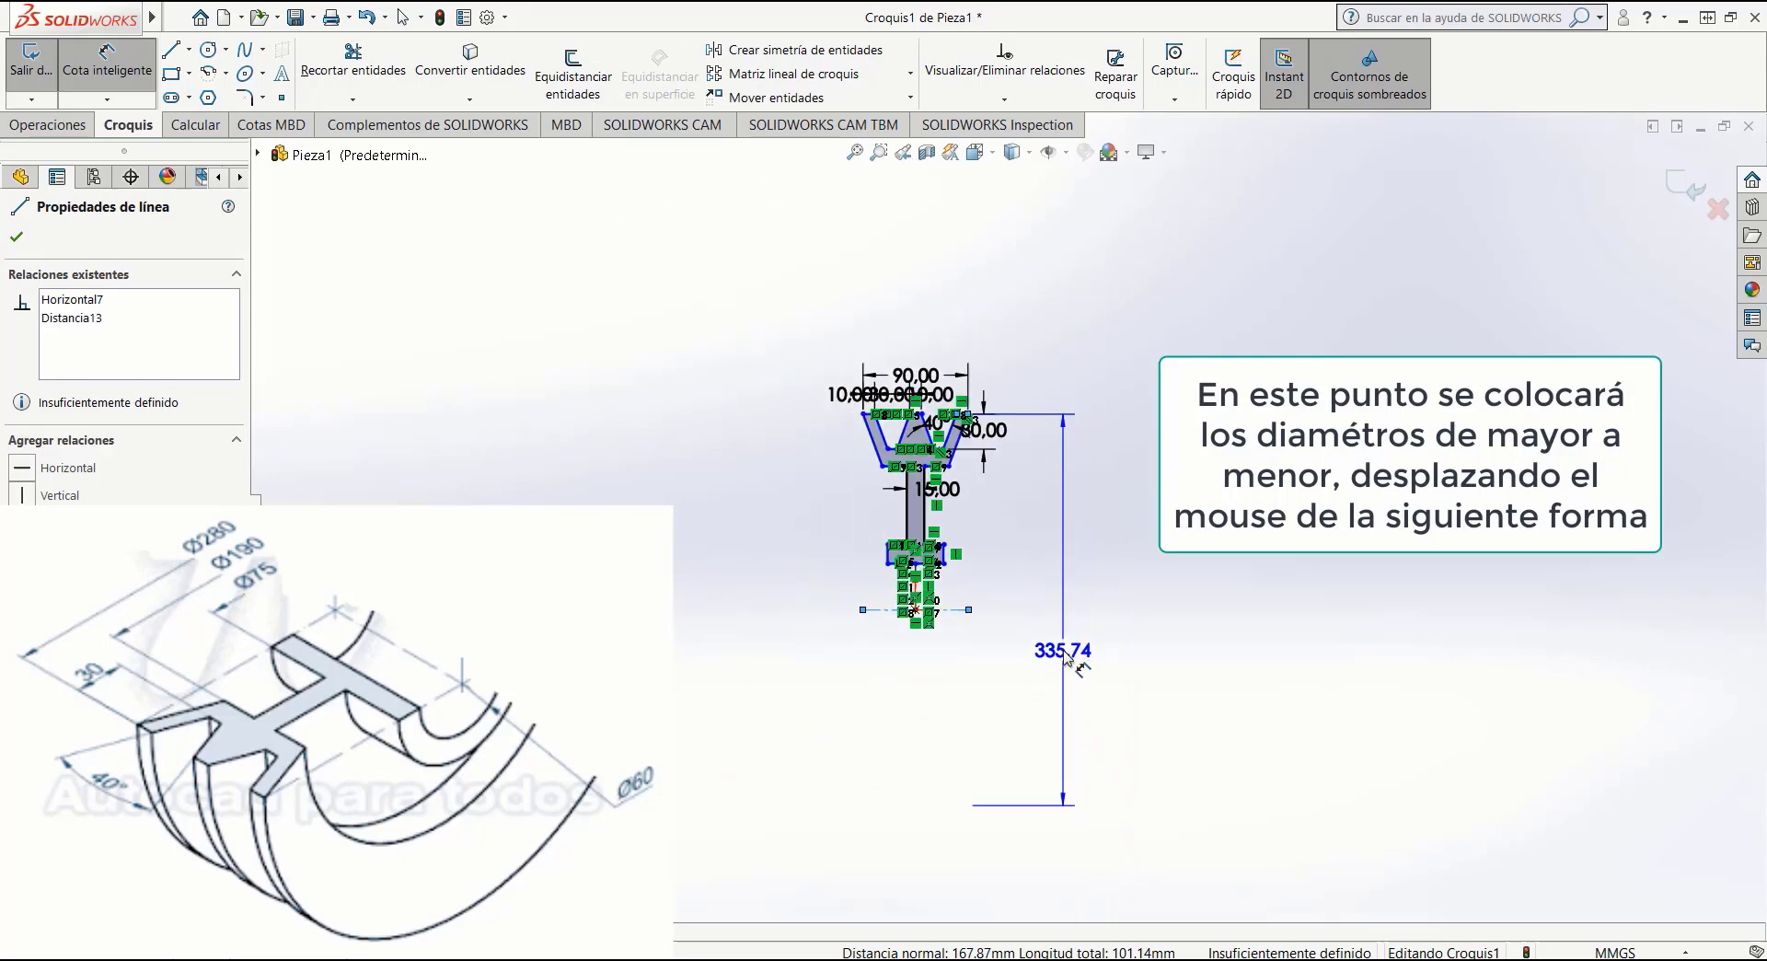
left_click(1065, 655)
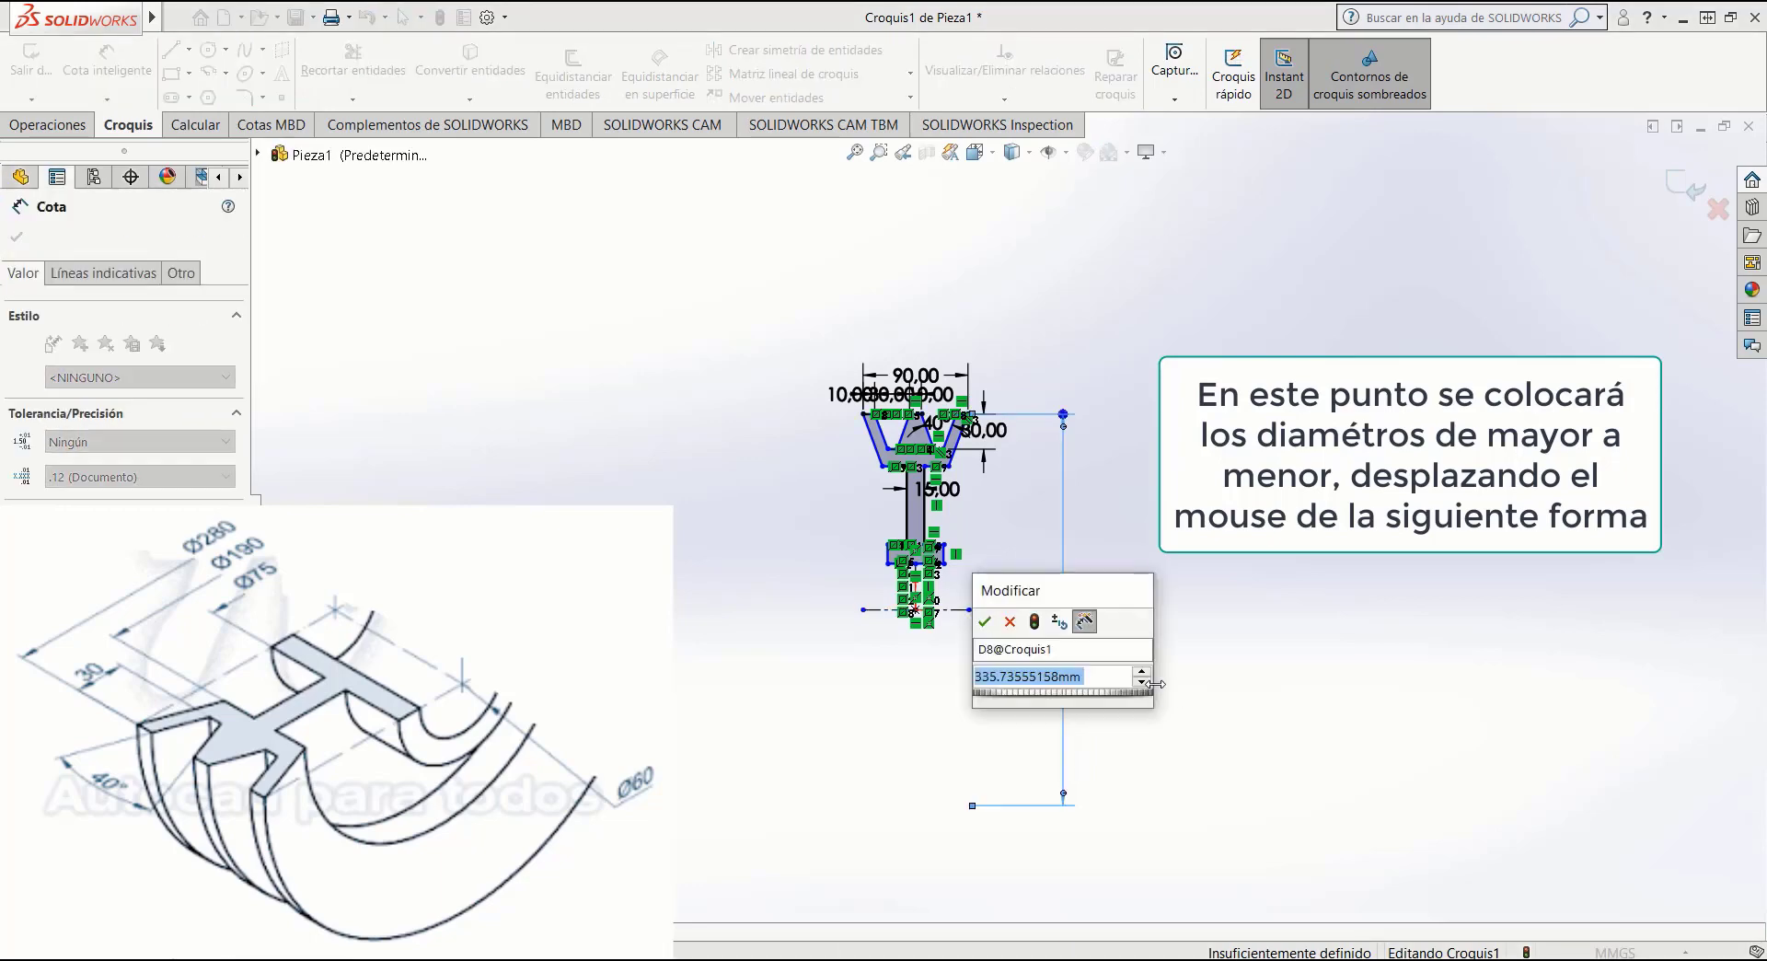
type("280")
key("Return")
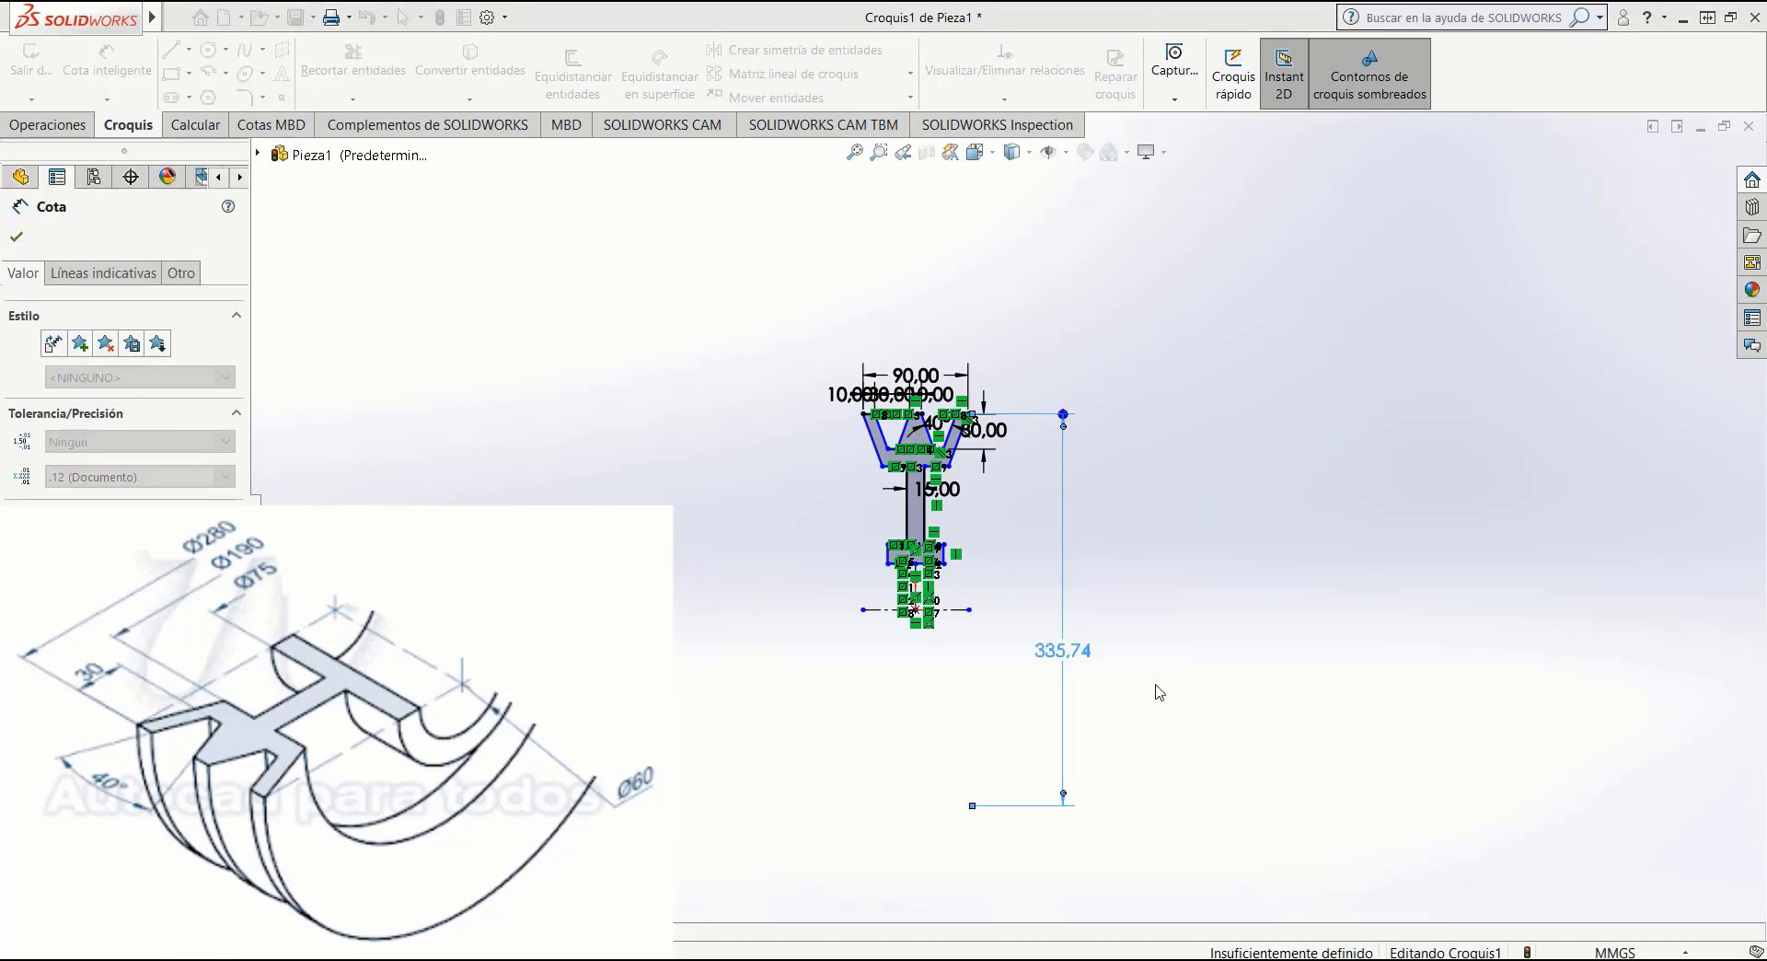
scroll(1160, 692, "down", 2)
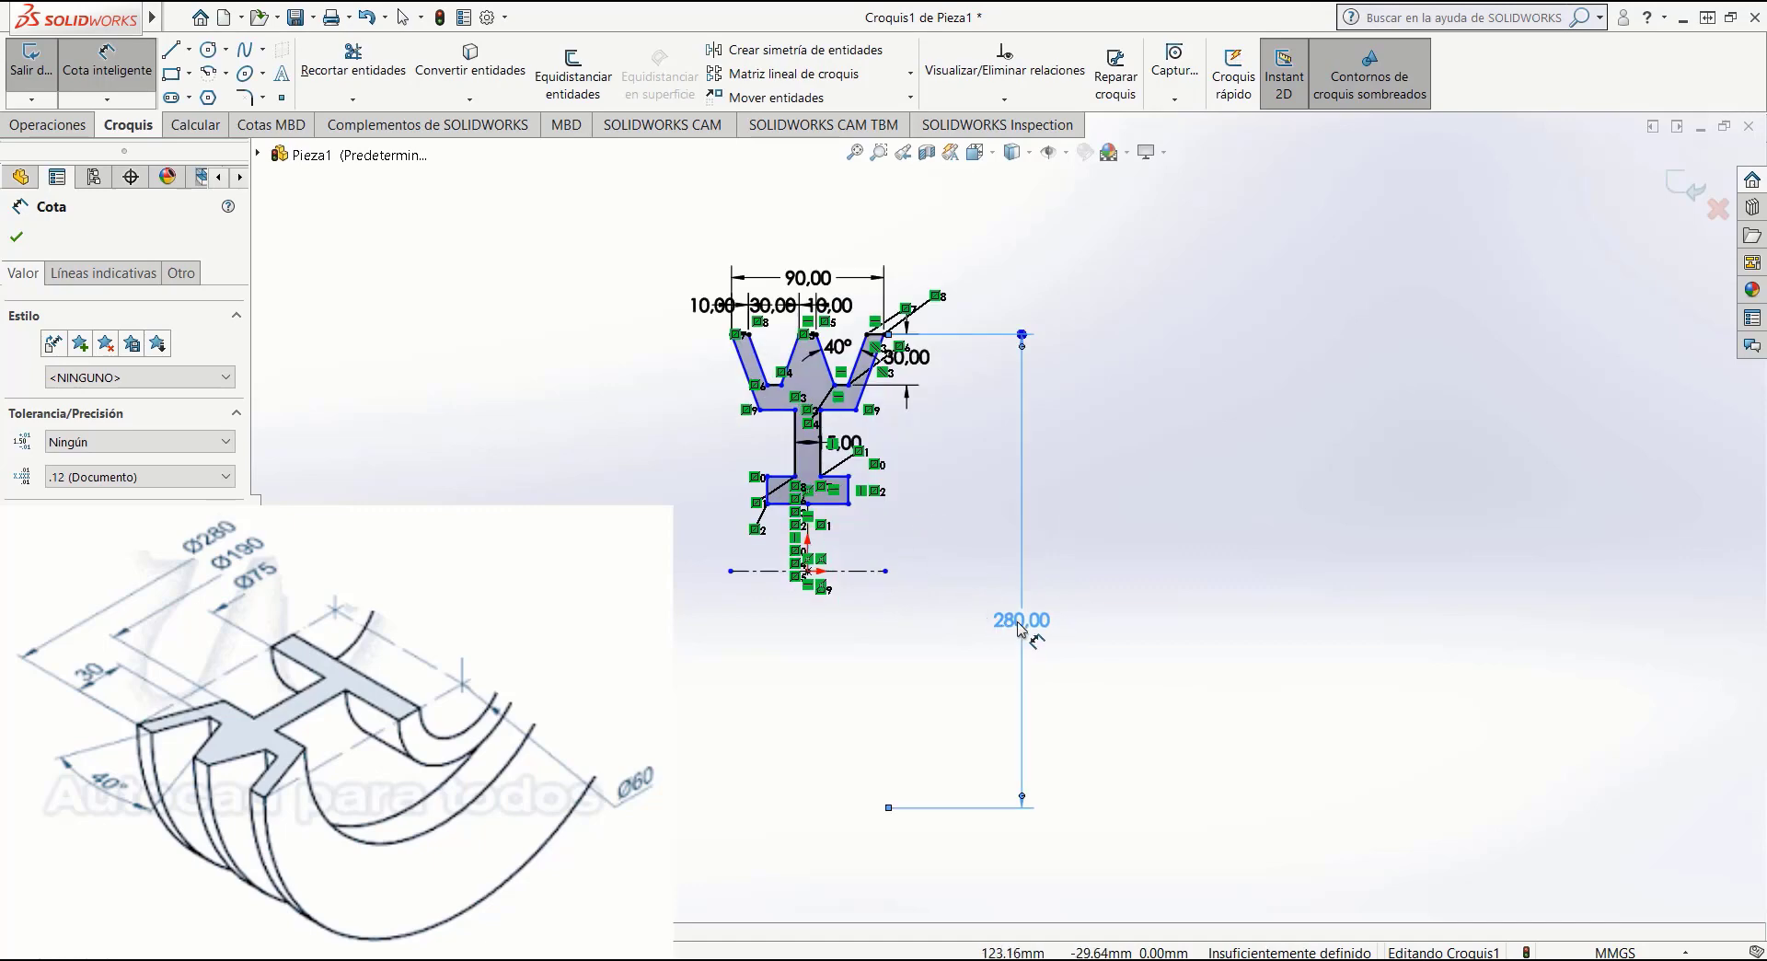
left_click_drag(994, 596, 1028, 578)
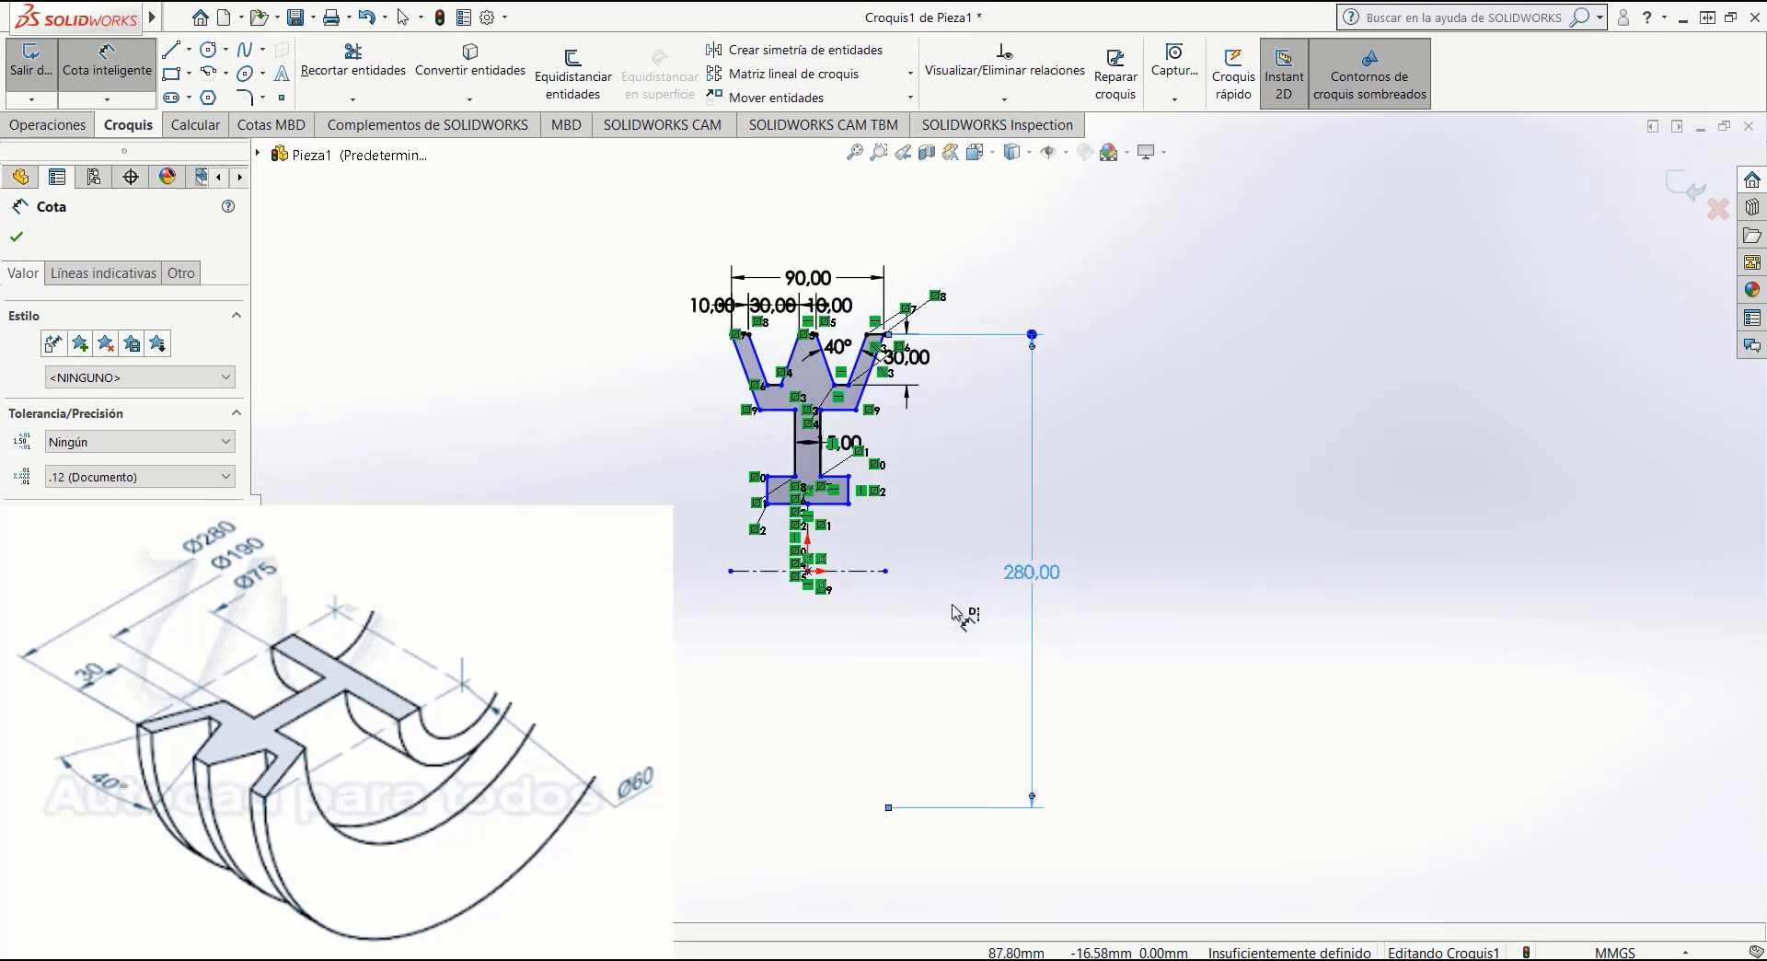
left_click(932, 557)
Dimension the diameter of the rim's lower edge about the horizontal axis as 190 mm, placed just inside the 280 mm dimension.
scroll(932, 557, "down", 2)
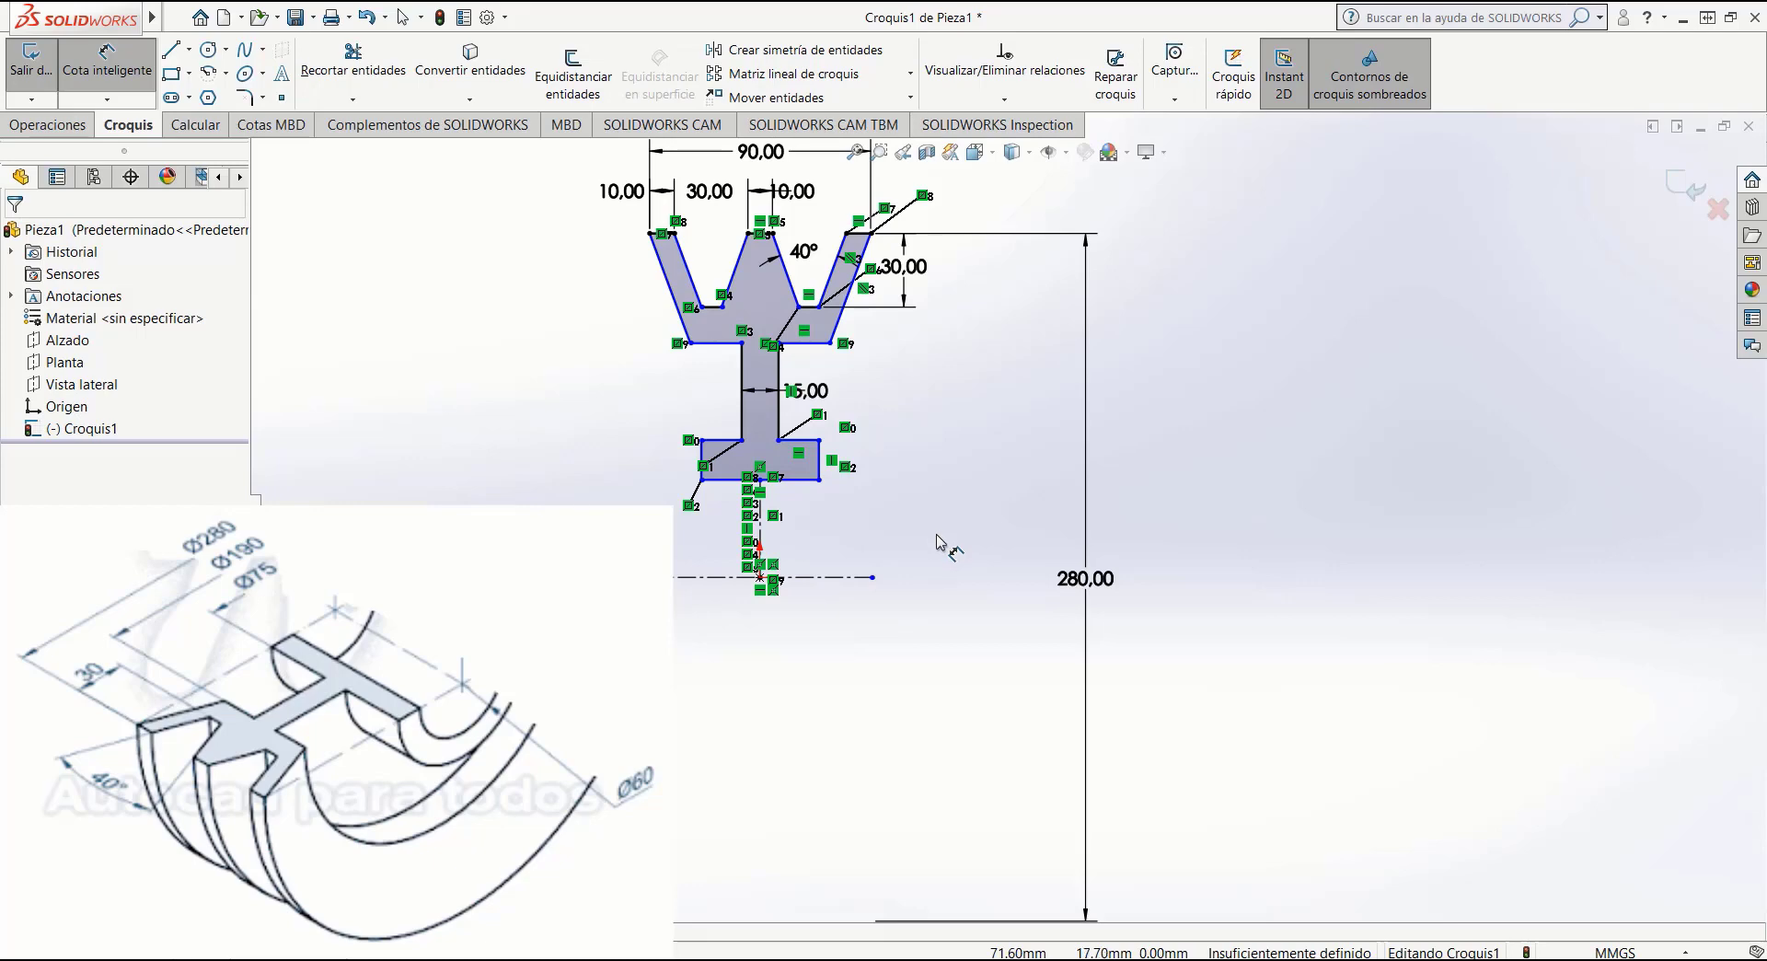
left_click(814, 343)
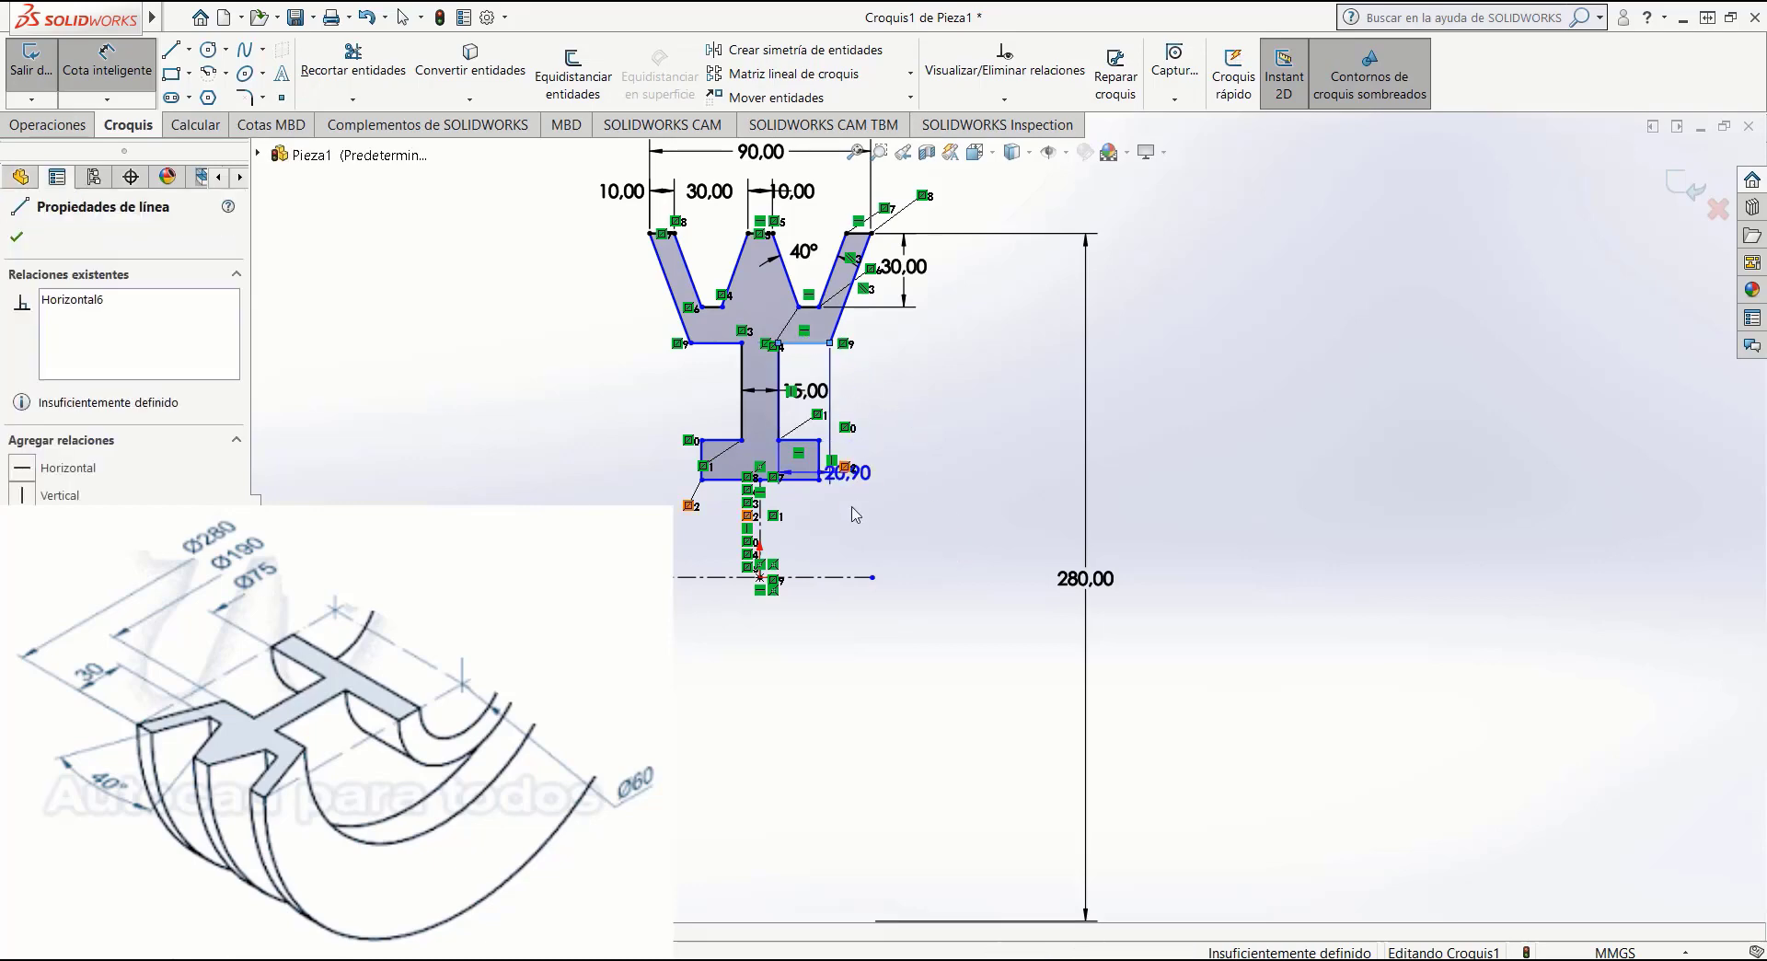
left_click(819, 577)
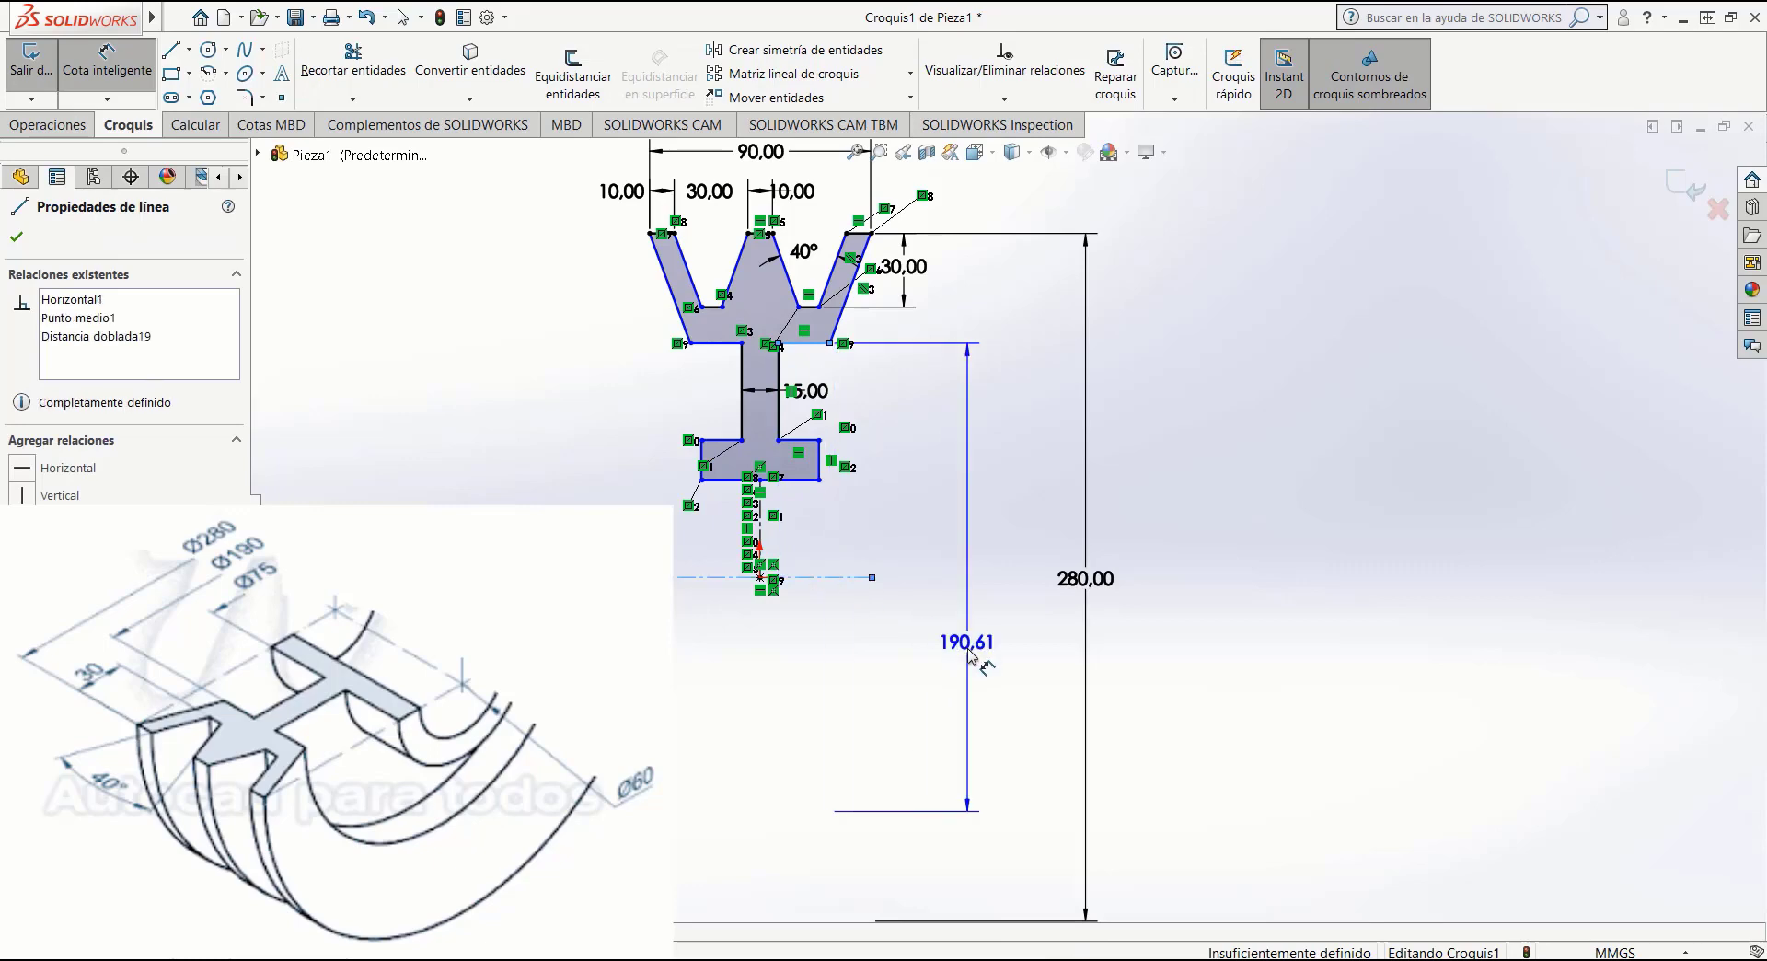
left_click(983, 594)
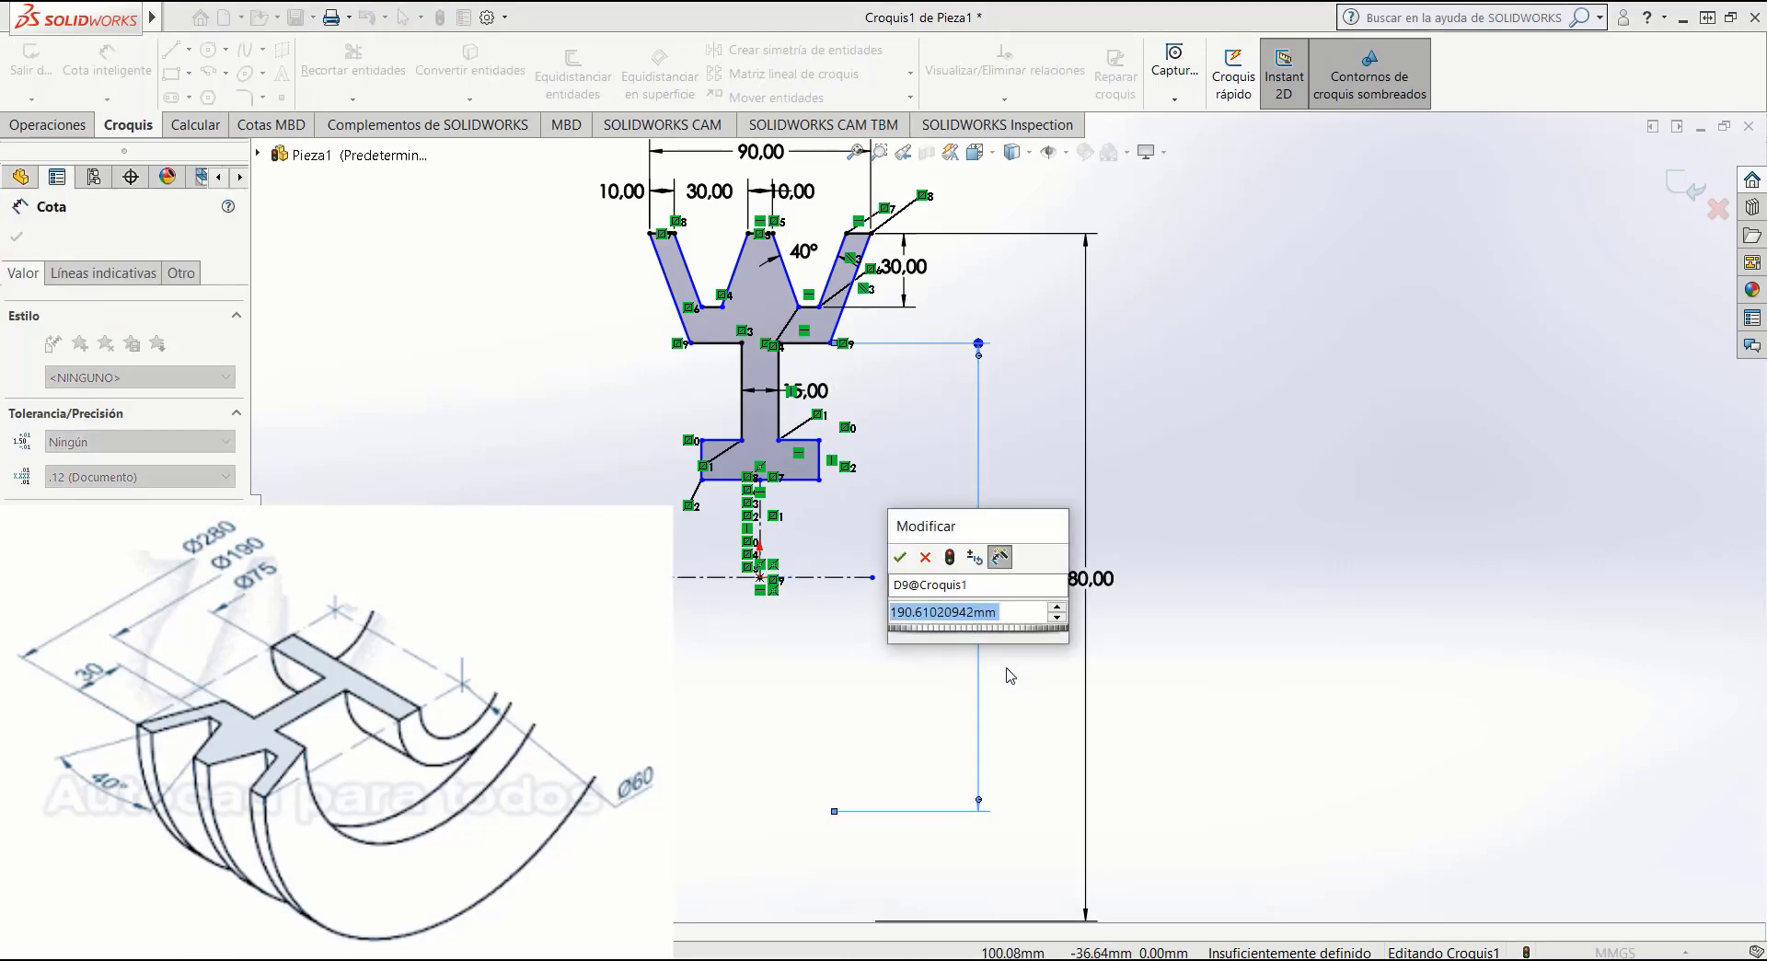
type("190")
key("Return")
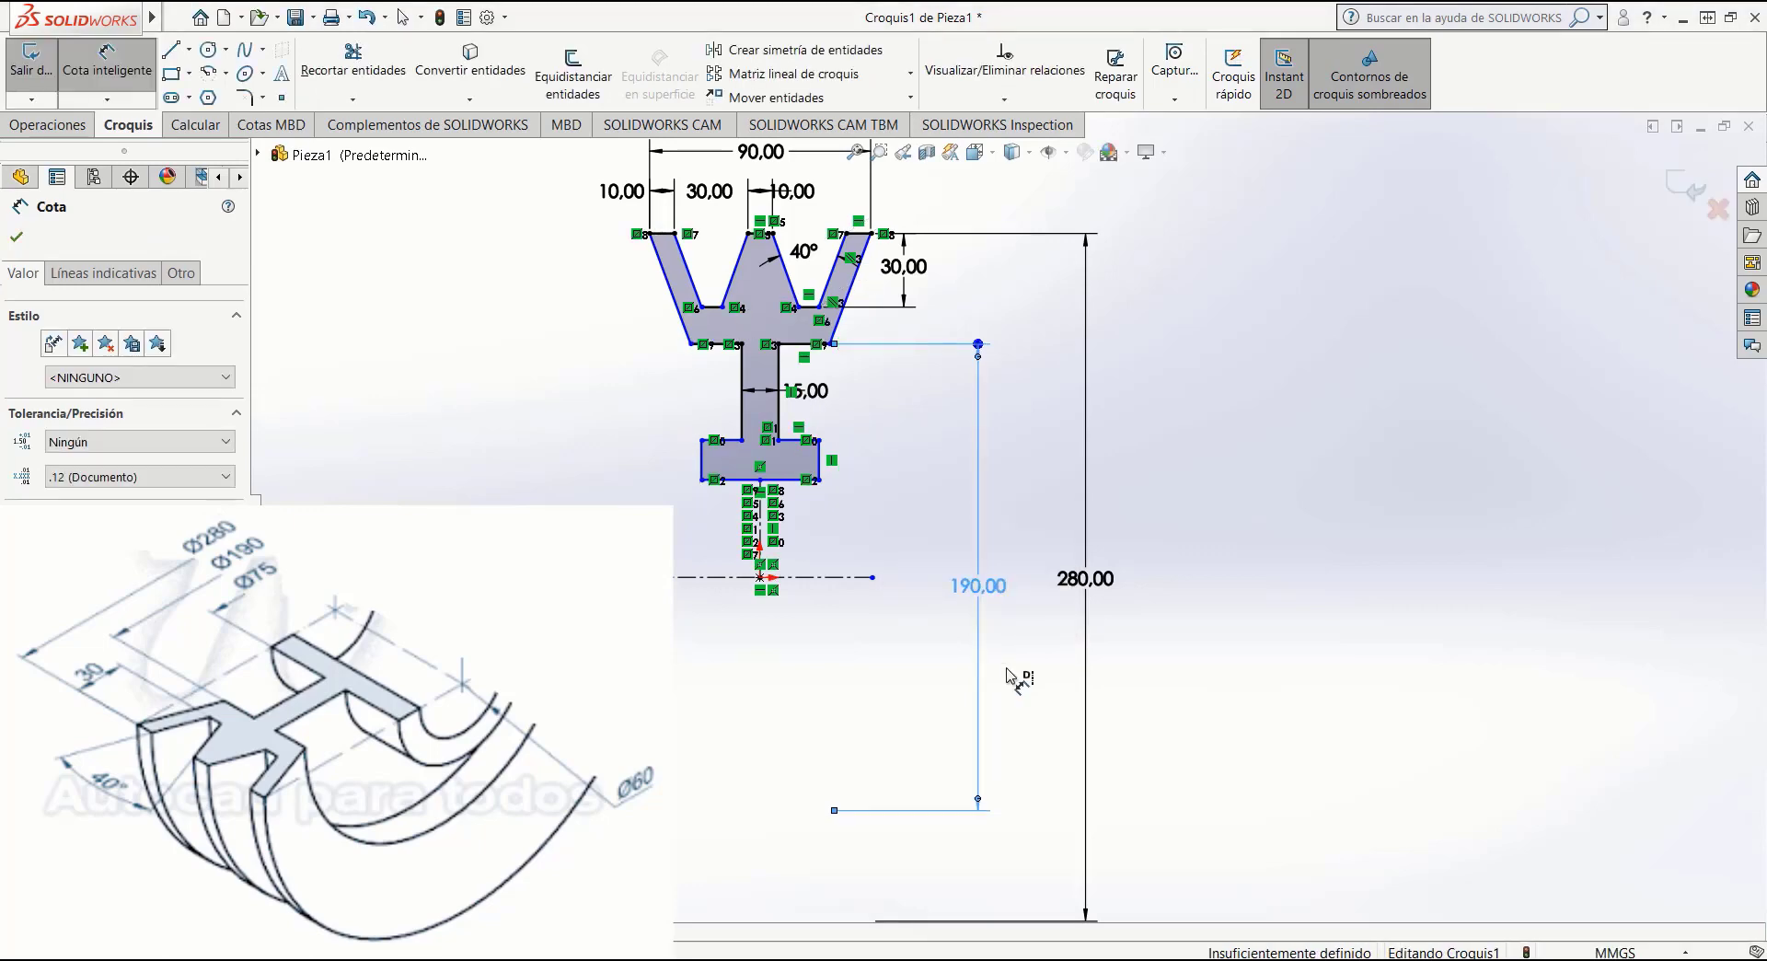
left_click_drag(983, 591, 1019, 594)
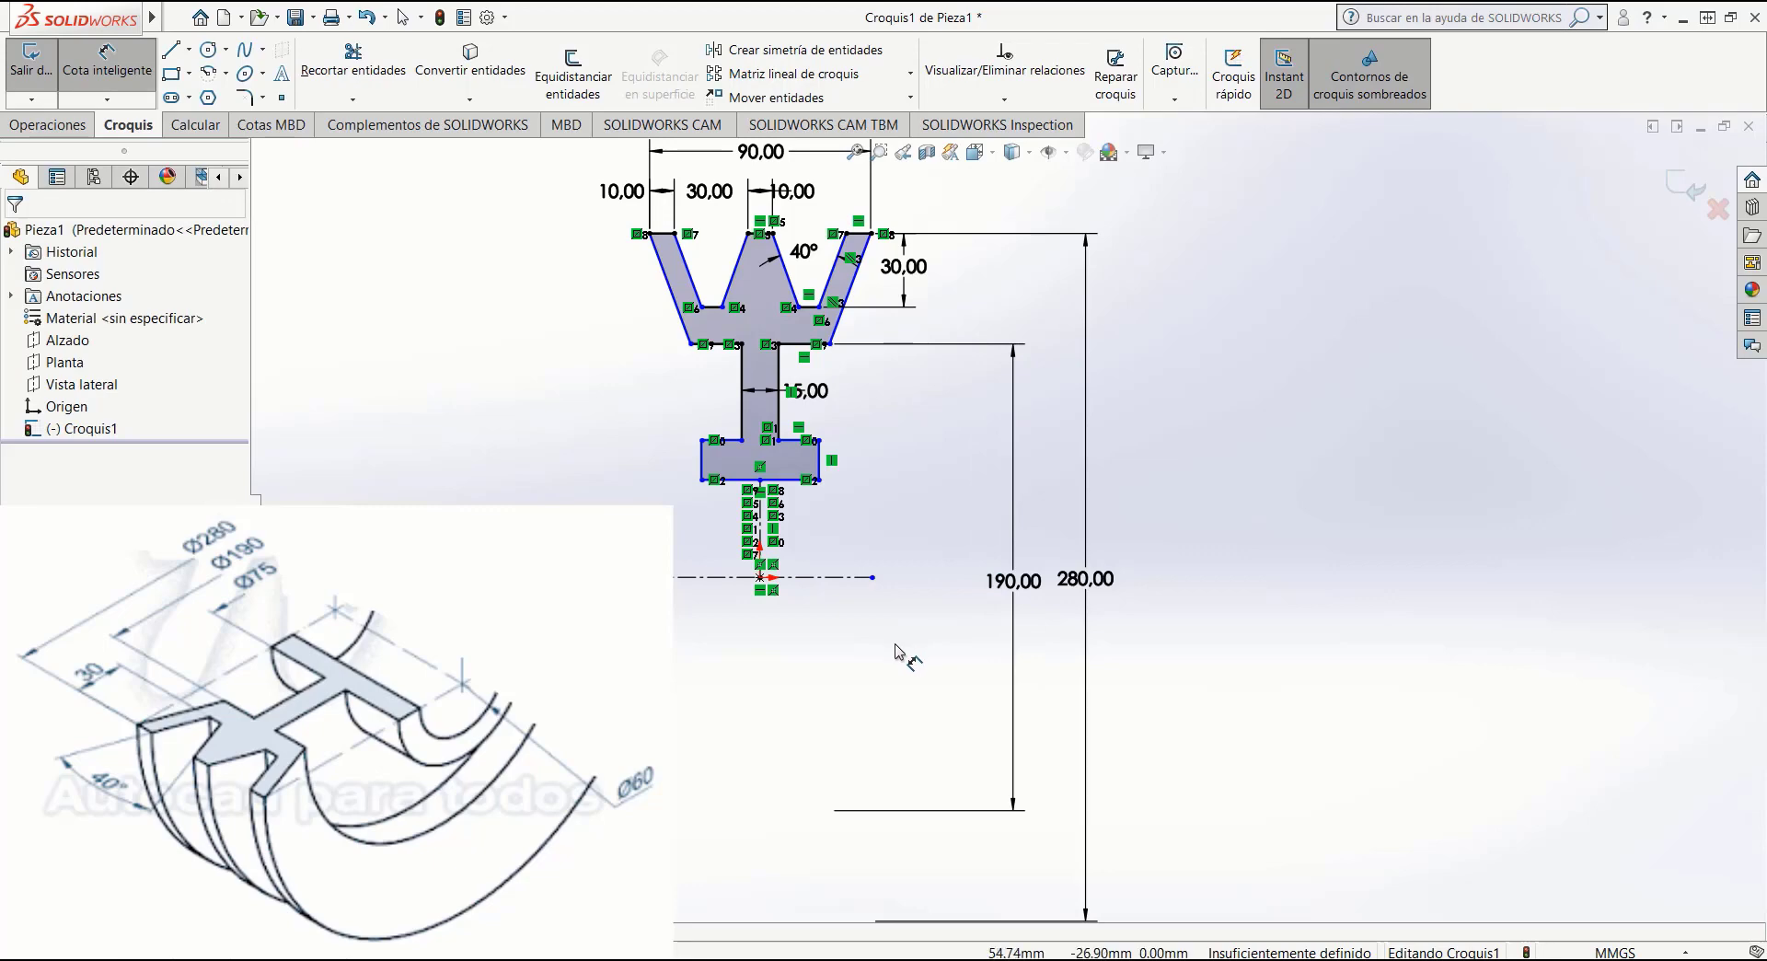
Dimension the diameter of the hub's upper edge about the horizontal axis as 75 mm, placed inside the 190 mm dimension.
left_click(809, 441)
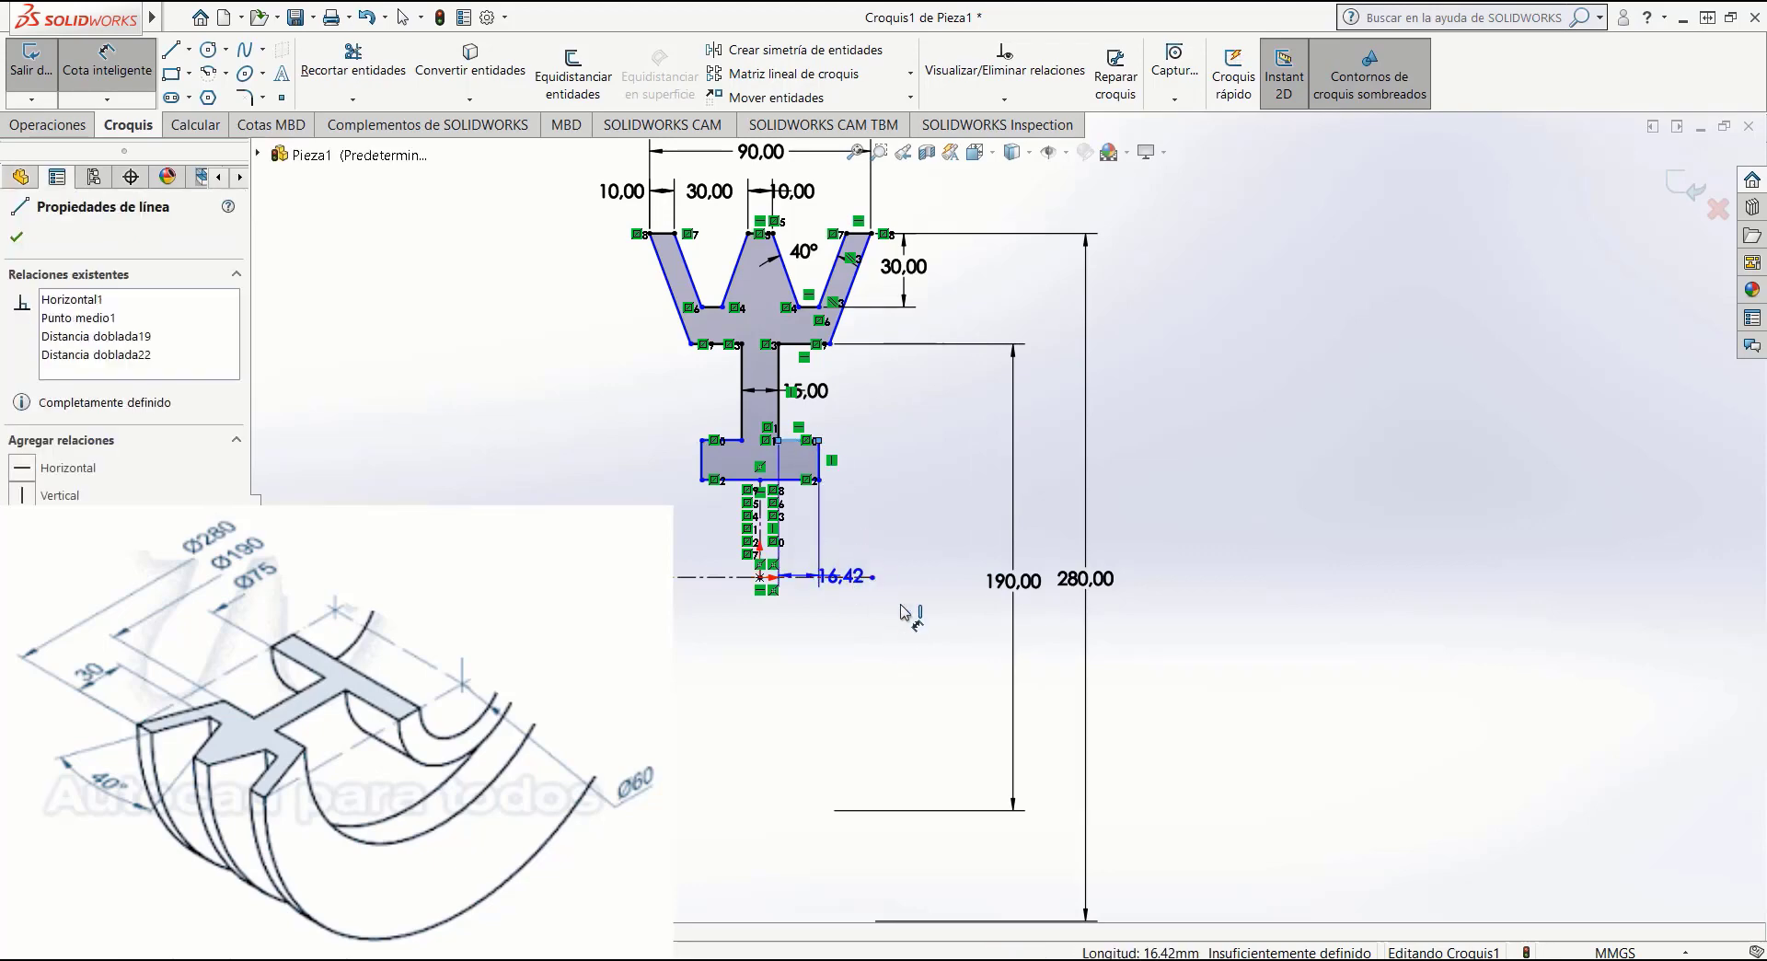
left_click(851, 577)
left_click(946, 617)
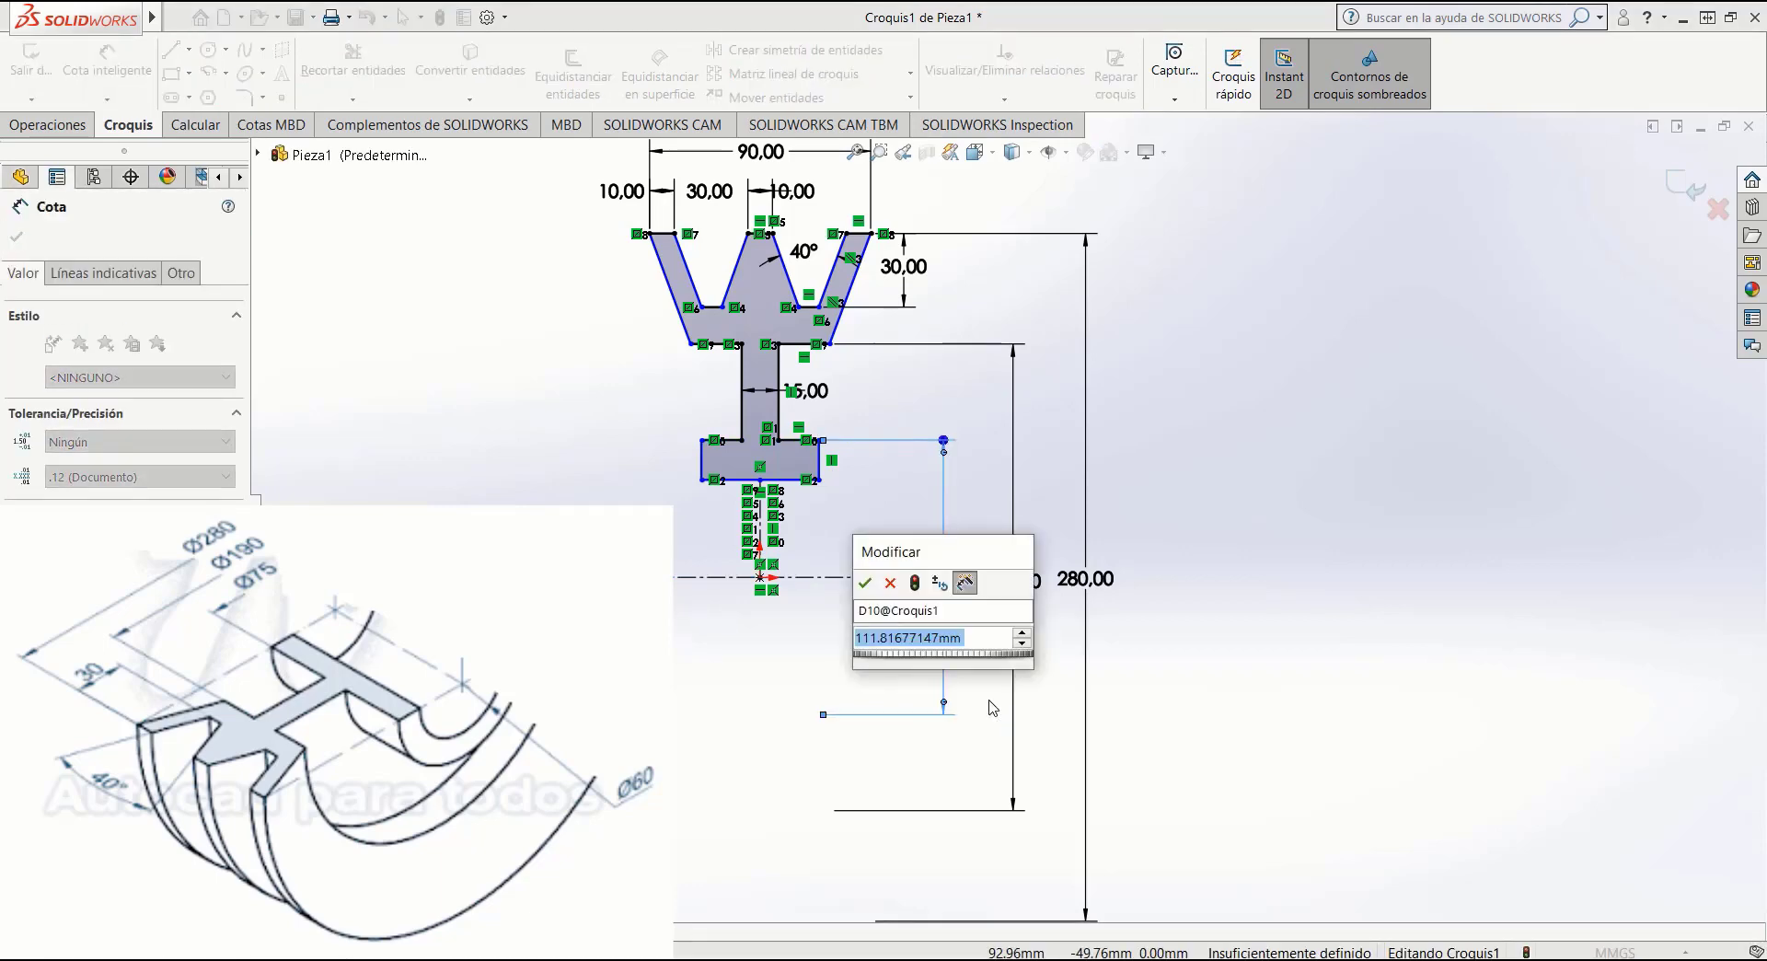
type("75")
key("Return")
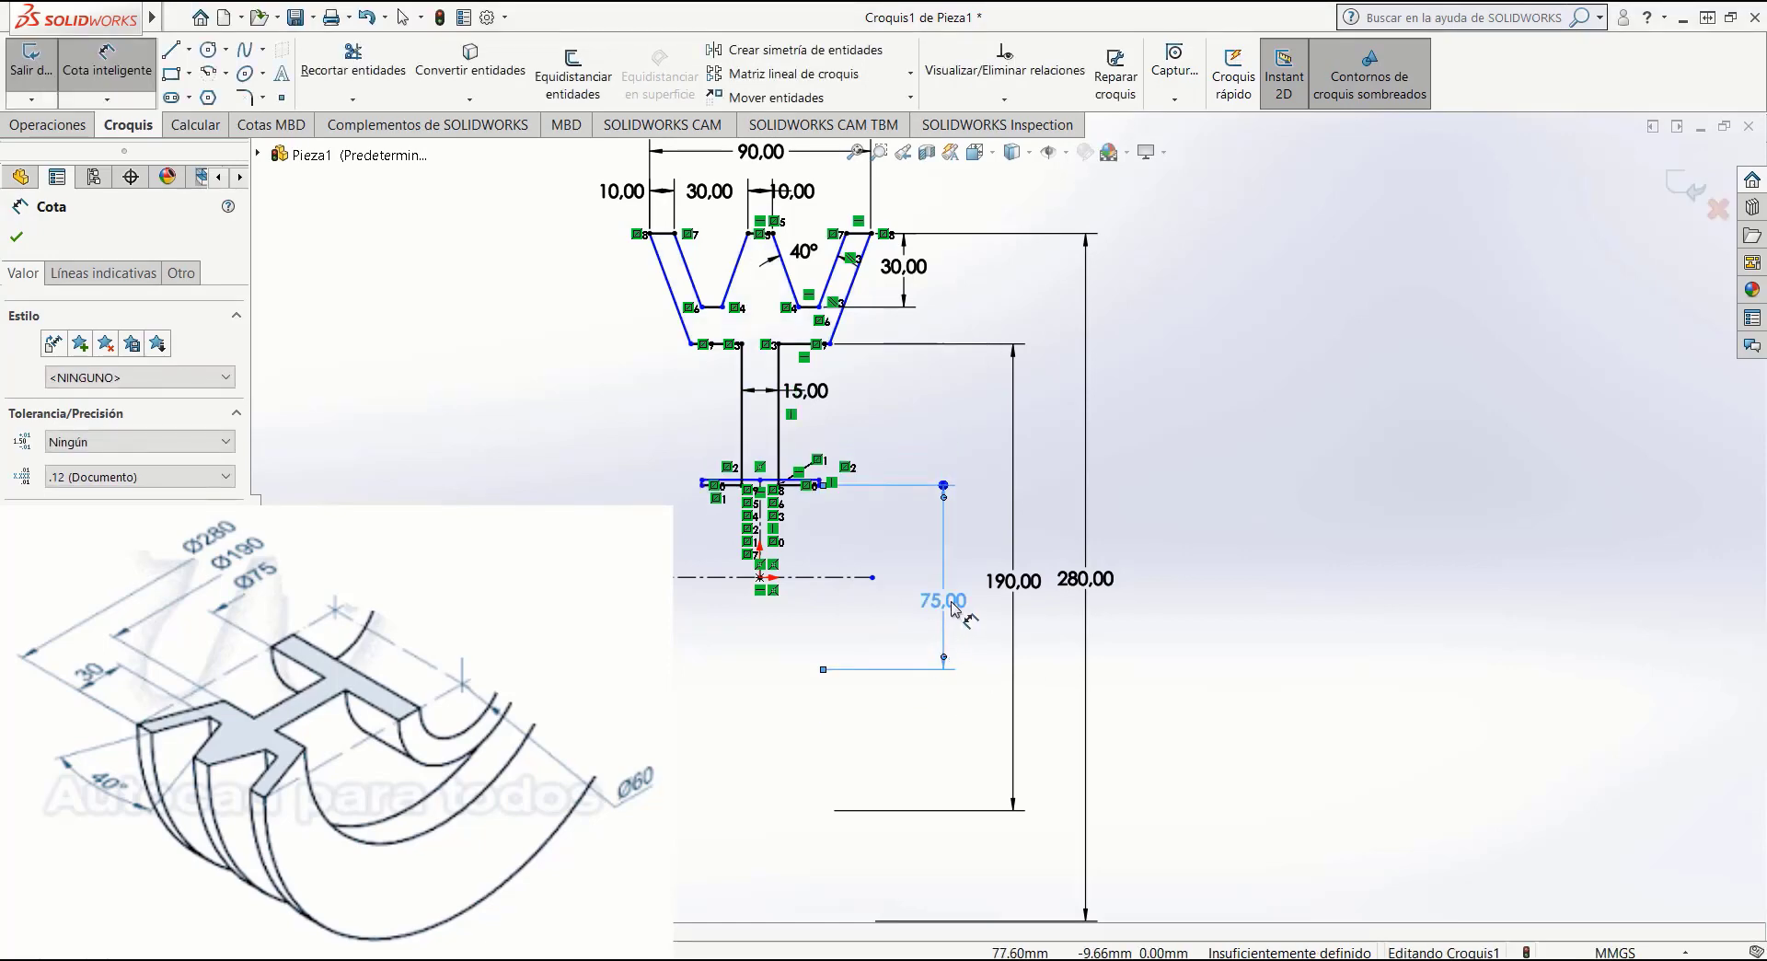
key("Escape")
key("Escape")
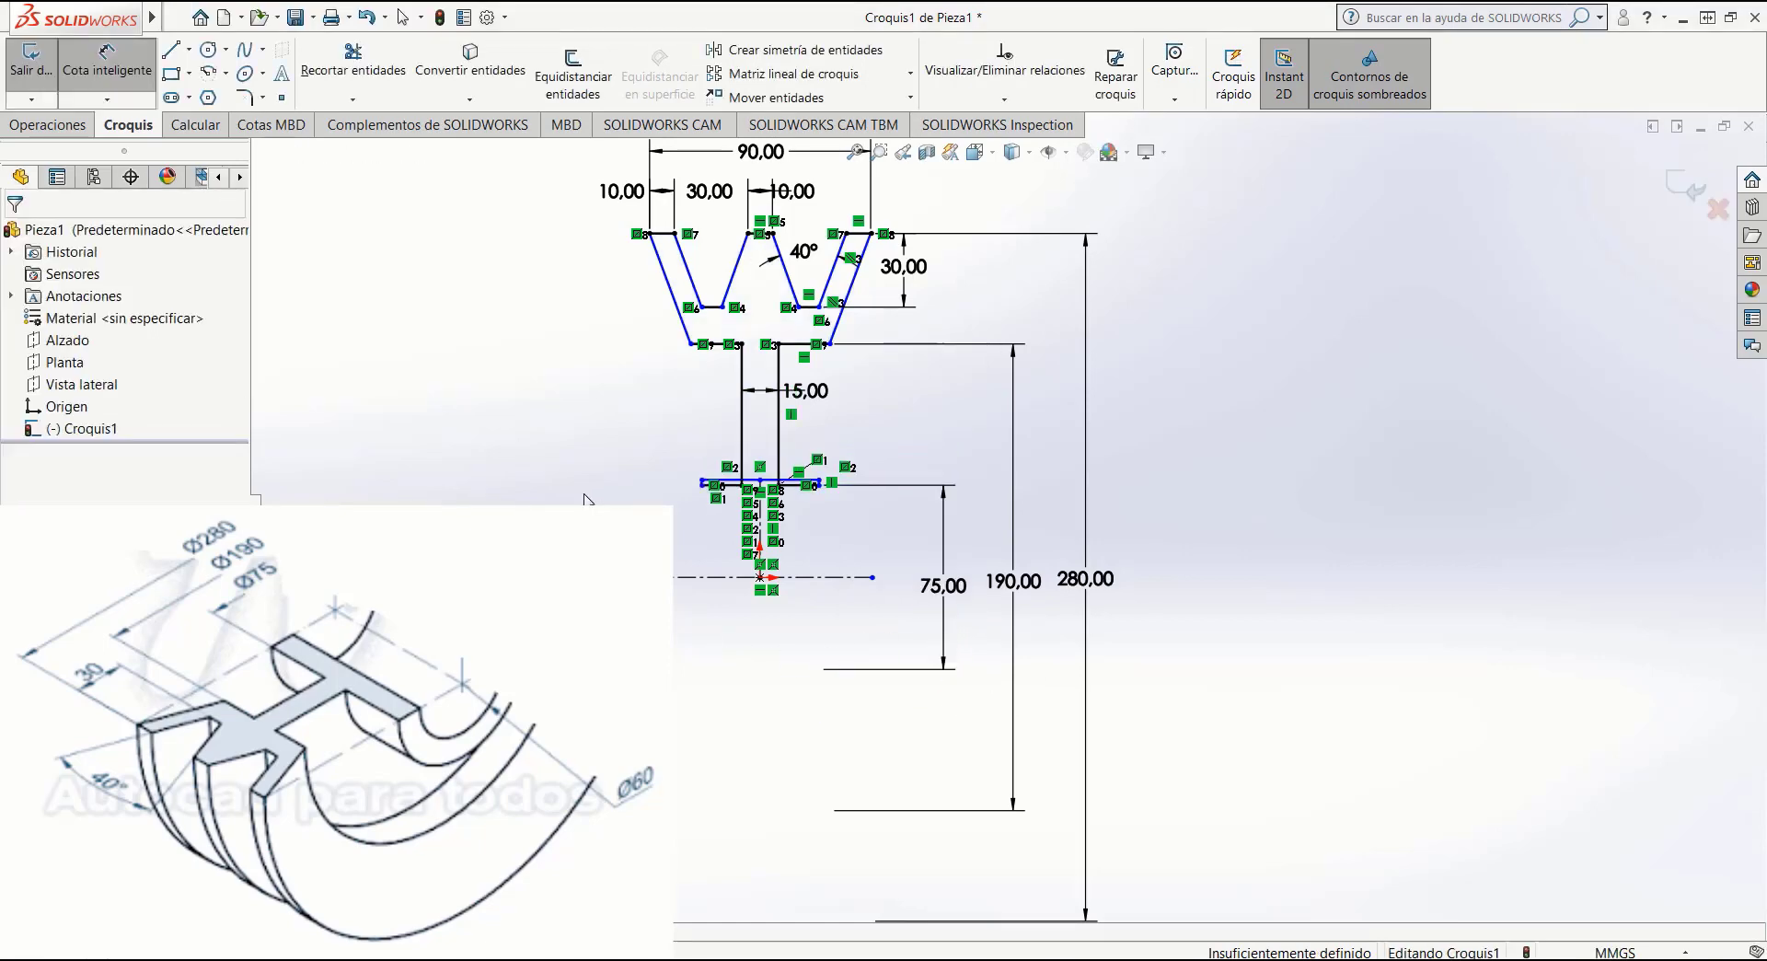
Move the hub's lower edge down below its upper edge, to about 28 mm above the horizontal axis.
scroll(804, 519, "down", 3)
scroll(805, 504, "down", 1)
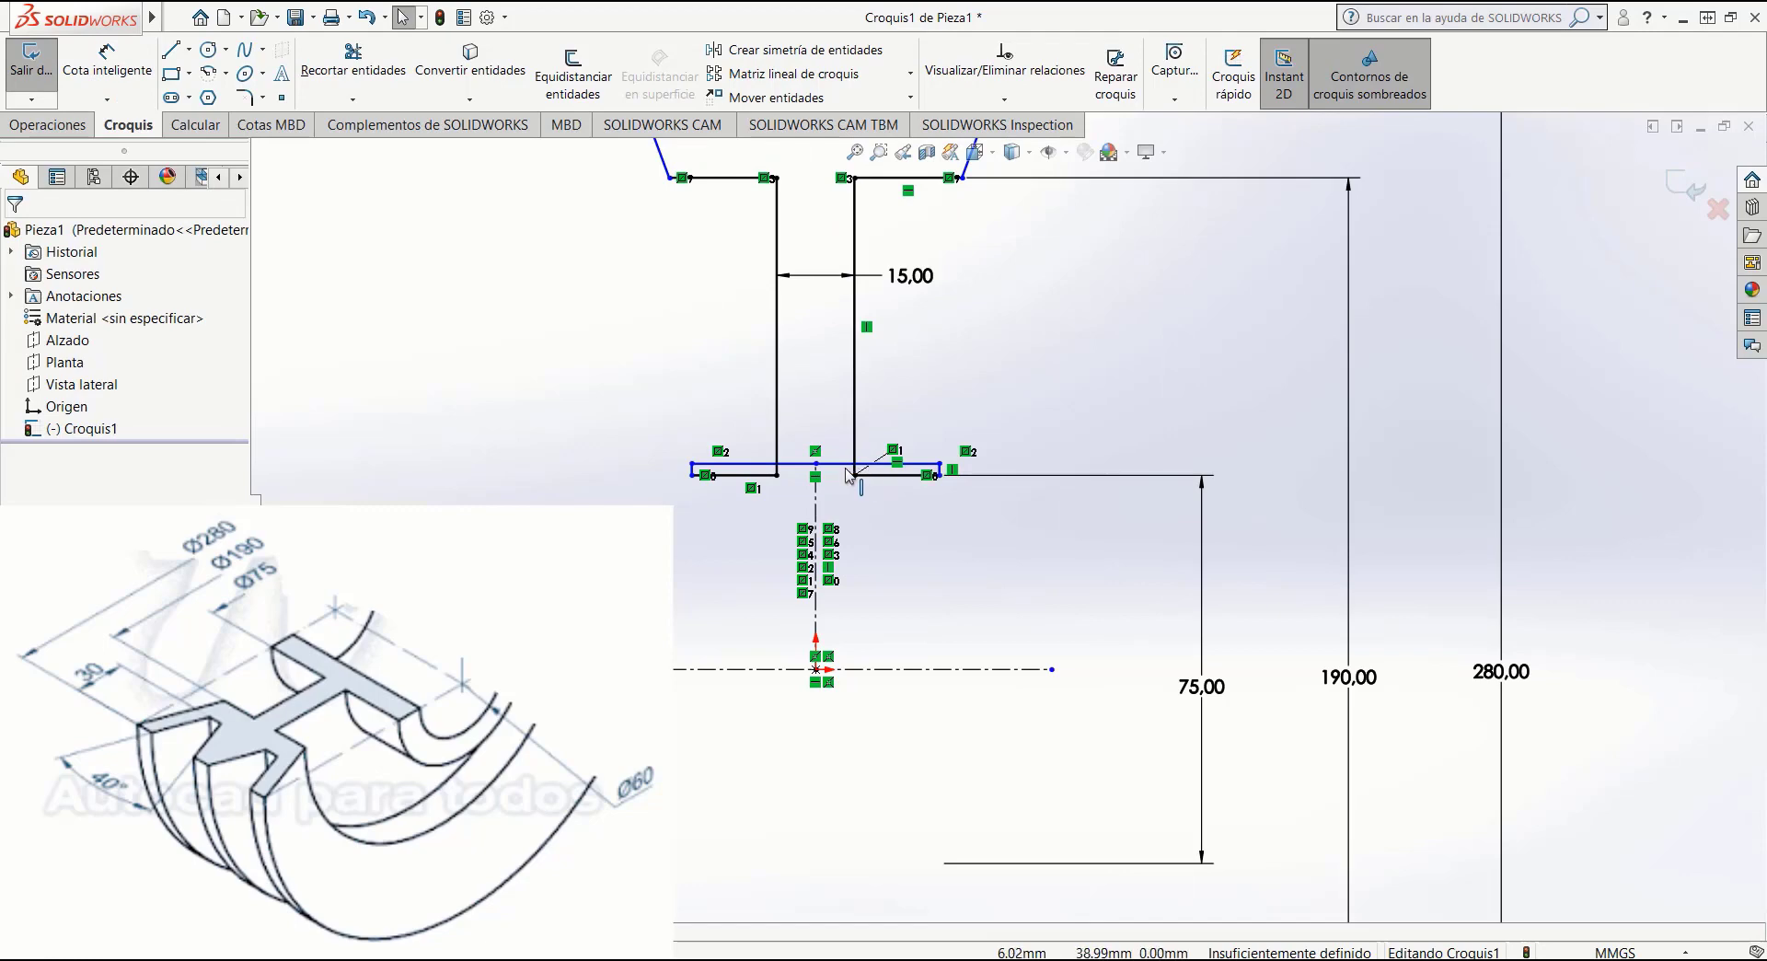
left_click(848, 492)
left_click_drag(847, 502, 848, 538)
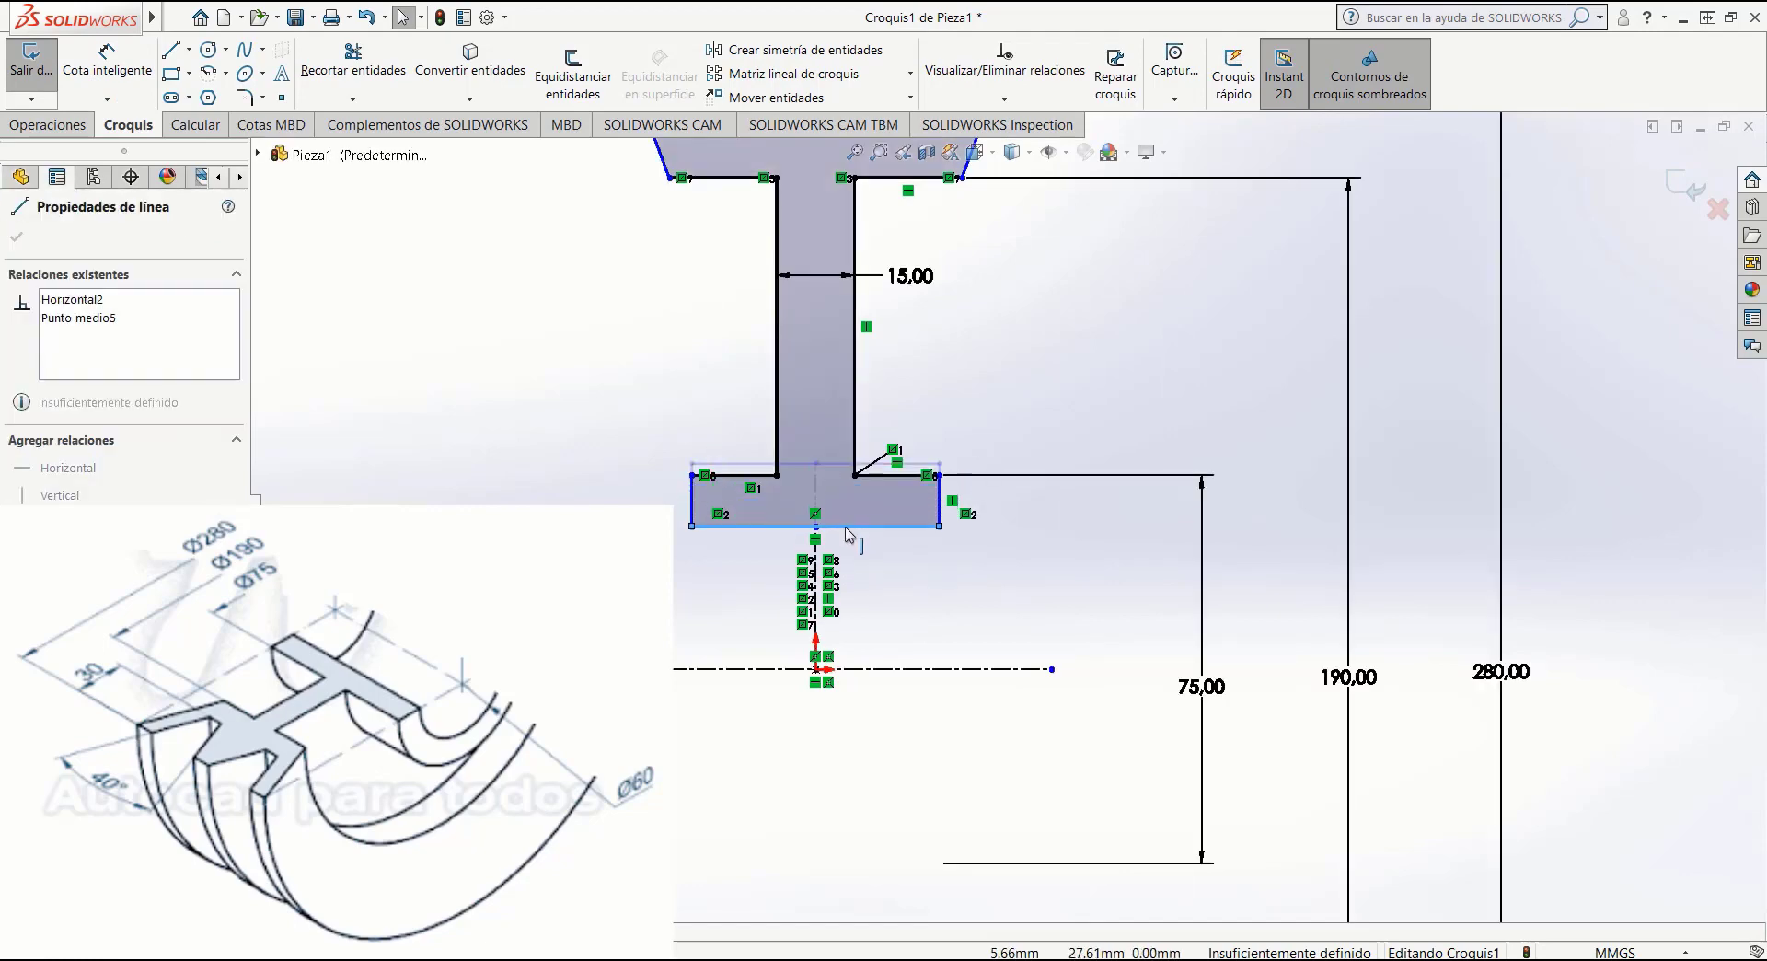
key("Escape")
Shift the 75 mm diameter dimension slightly outward, closer to the 190 mm dimension.
scroll(1006, 518, "up", 4)
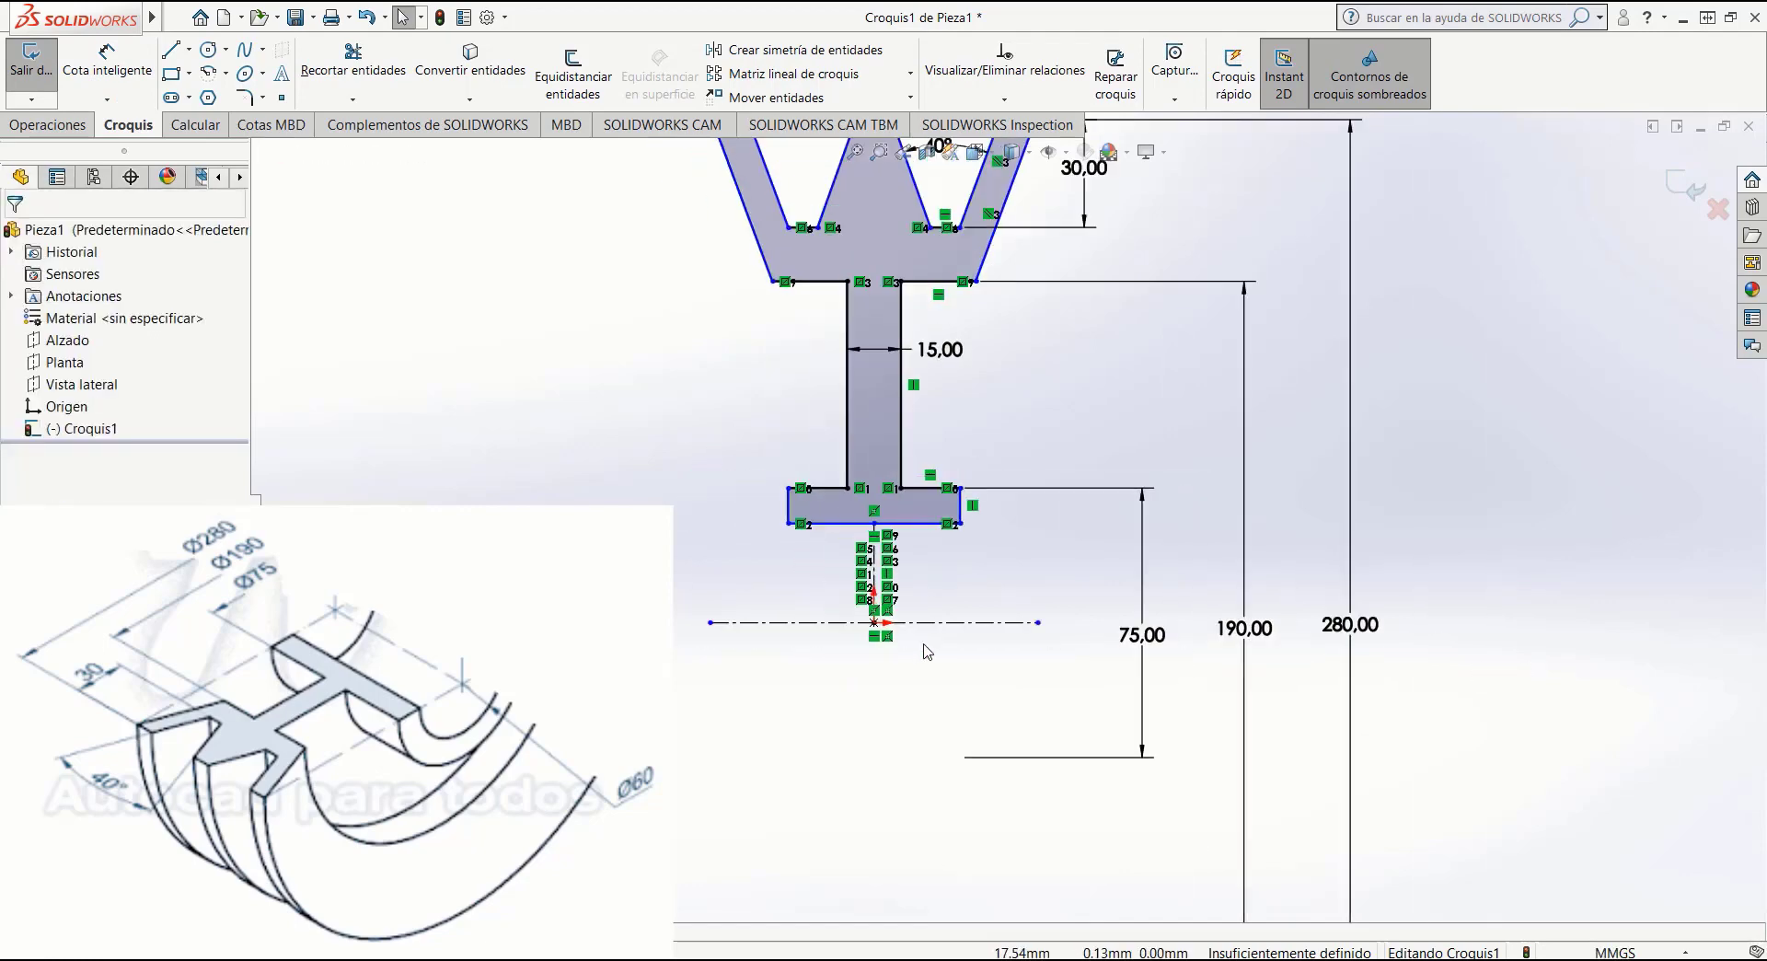
scroll(1148, 601, "down", 1)
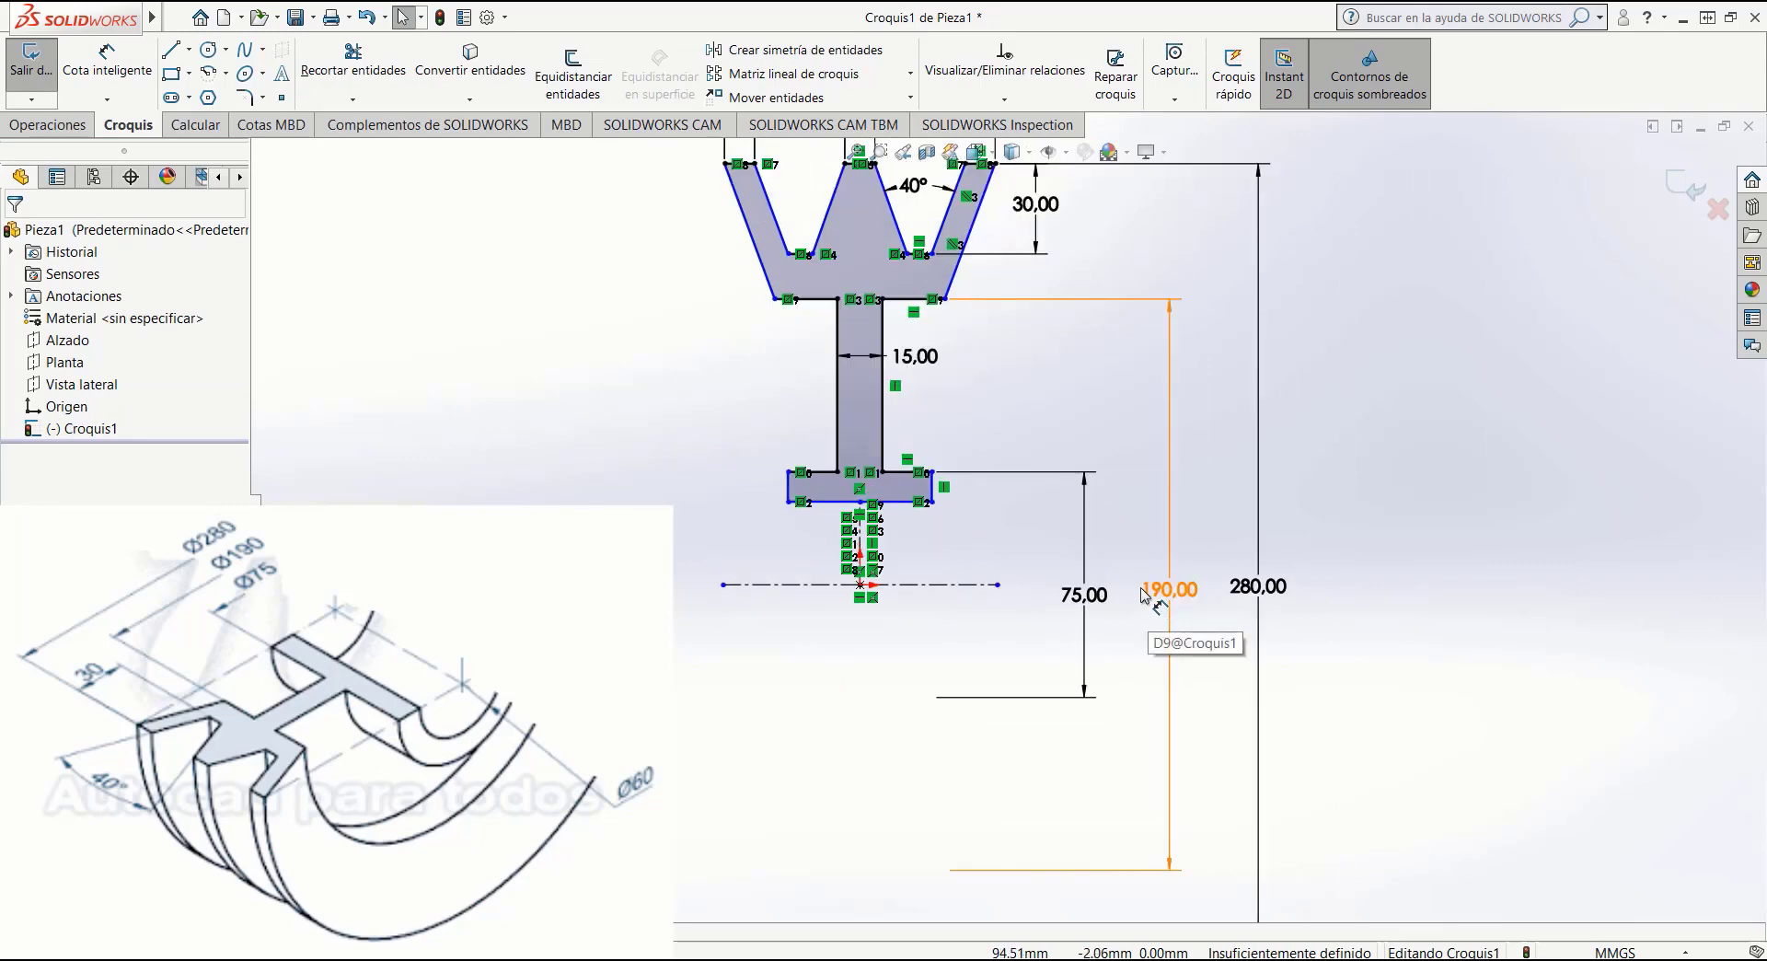
left_click_drag(1087, 593, 1105, 590)
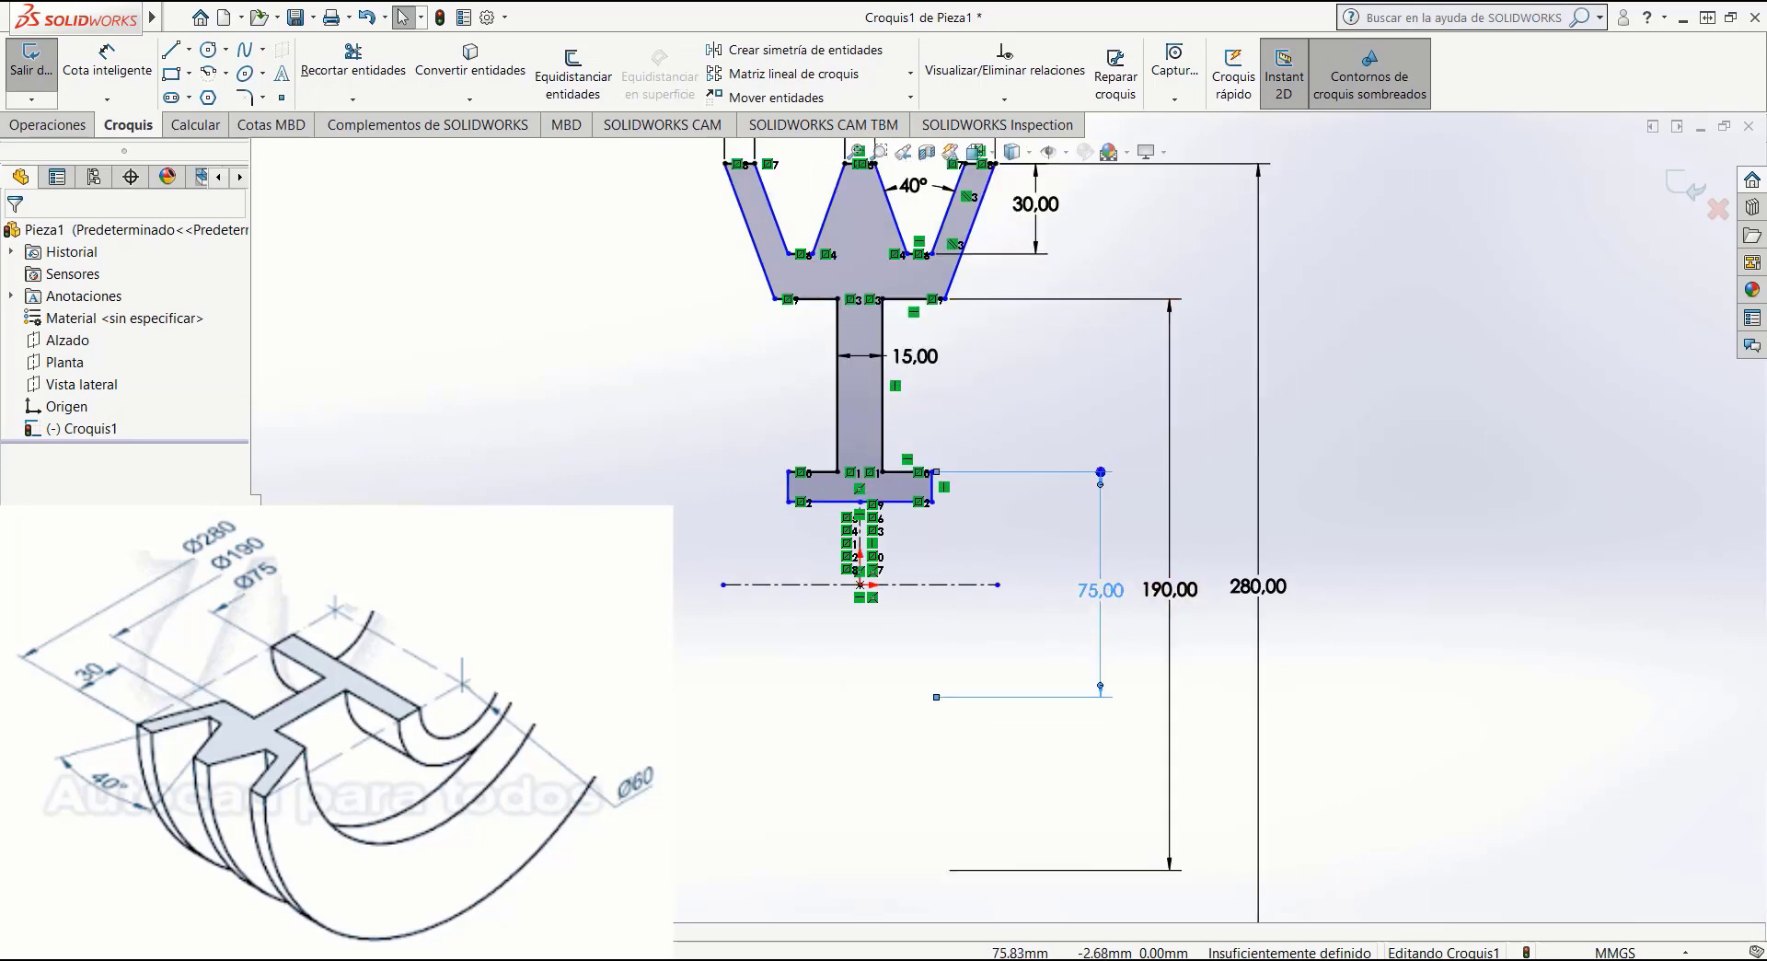
left_click(970, 647)
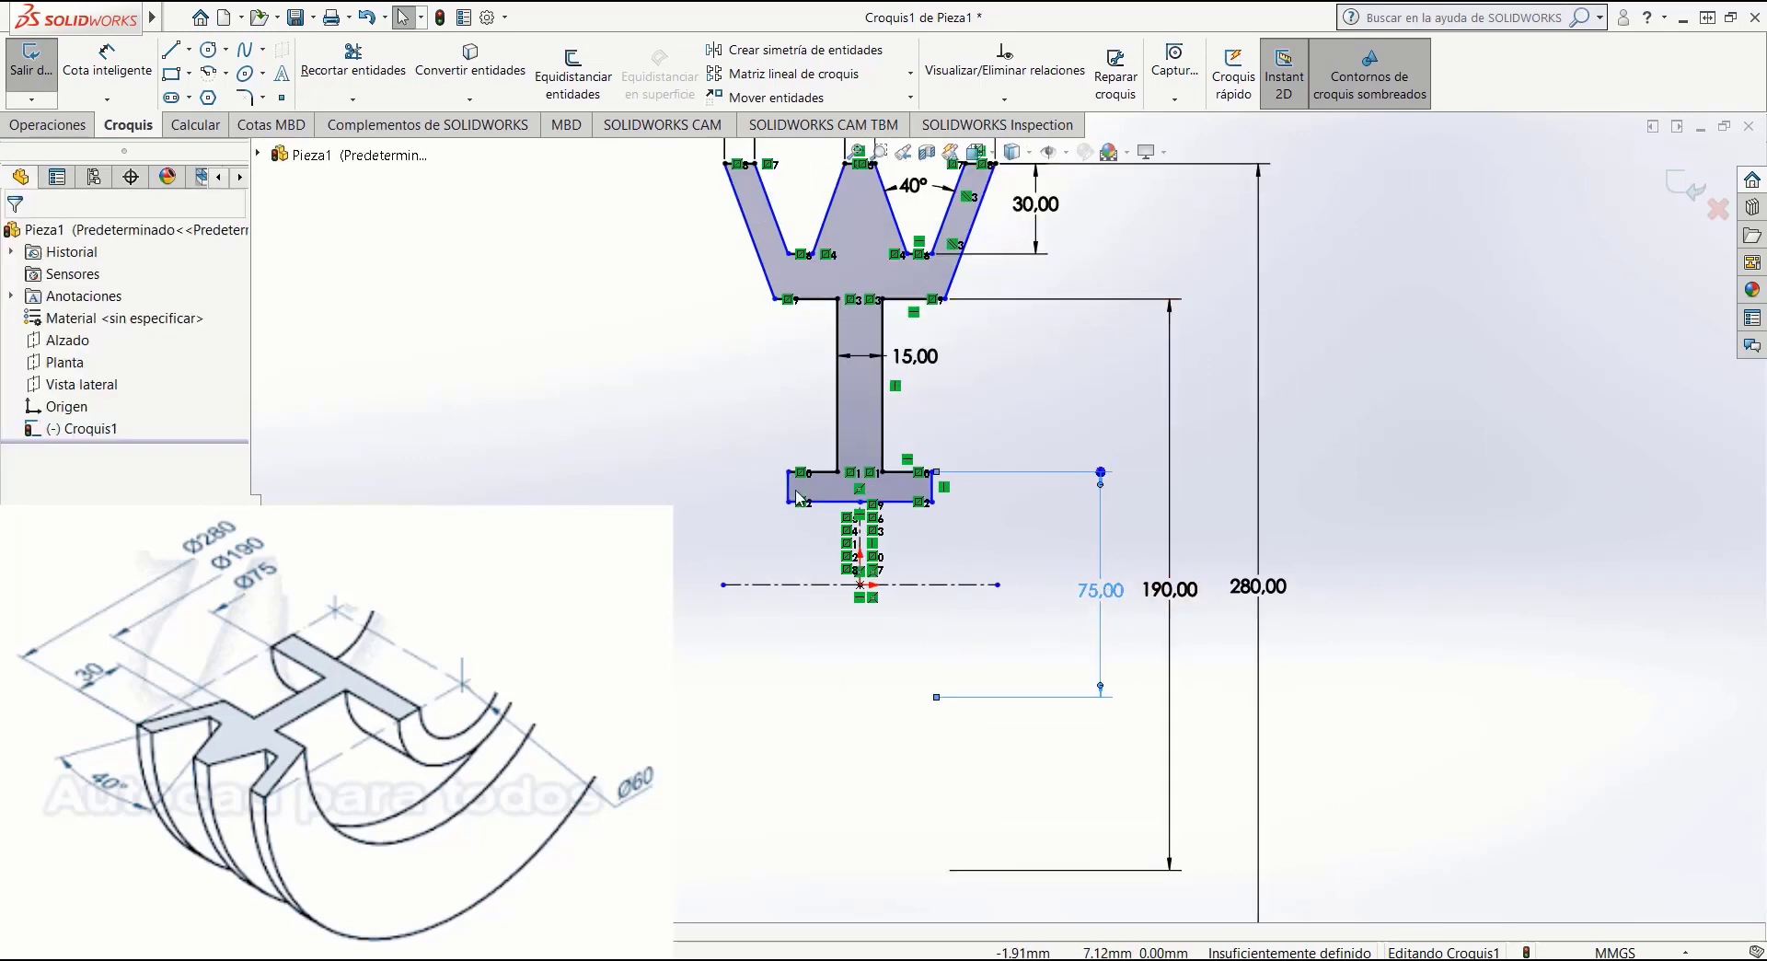
Dimension the bore diameter from the hub's lower edge about the horizontal axis as 60 mm, with its text aligned beside the 75 mm dimension.
left_click(126, 66)
left_click(898, 504)
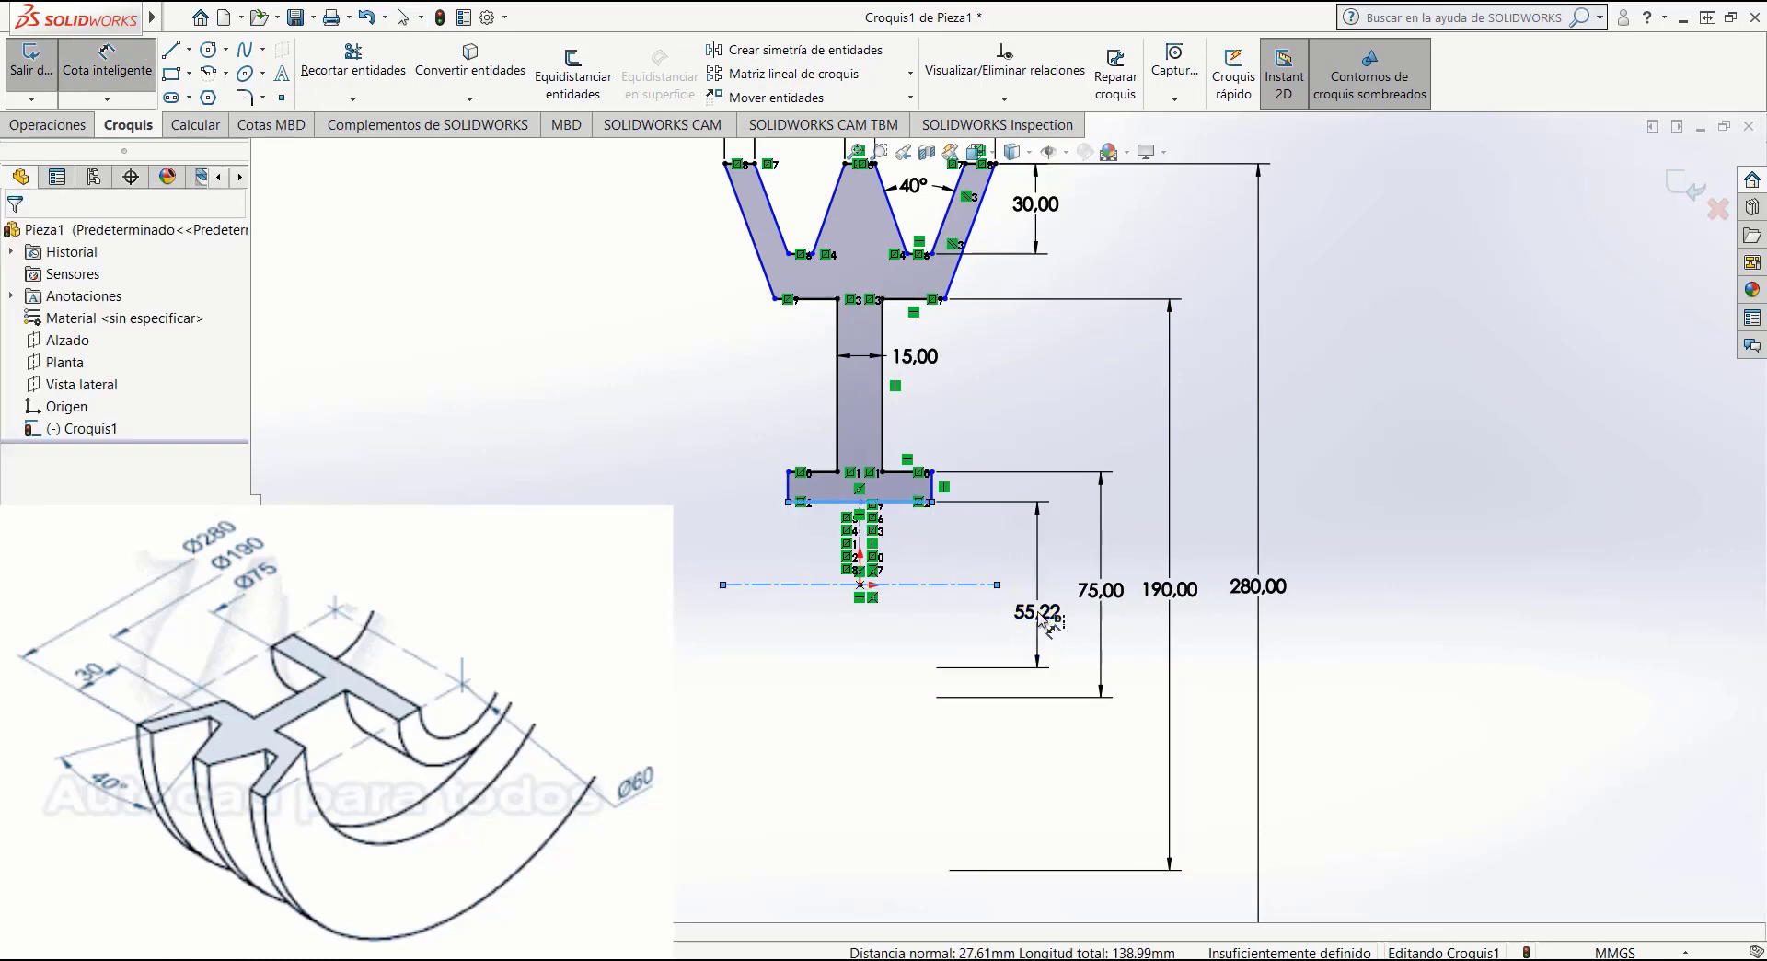
left_click(1049, 655)
type("60")
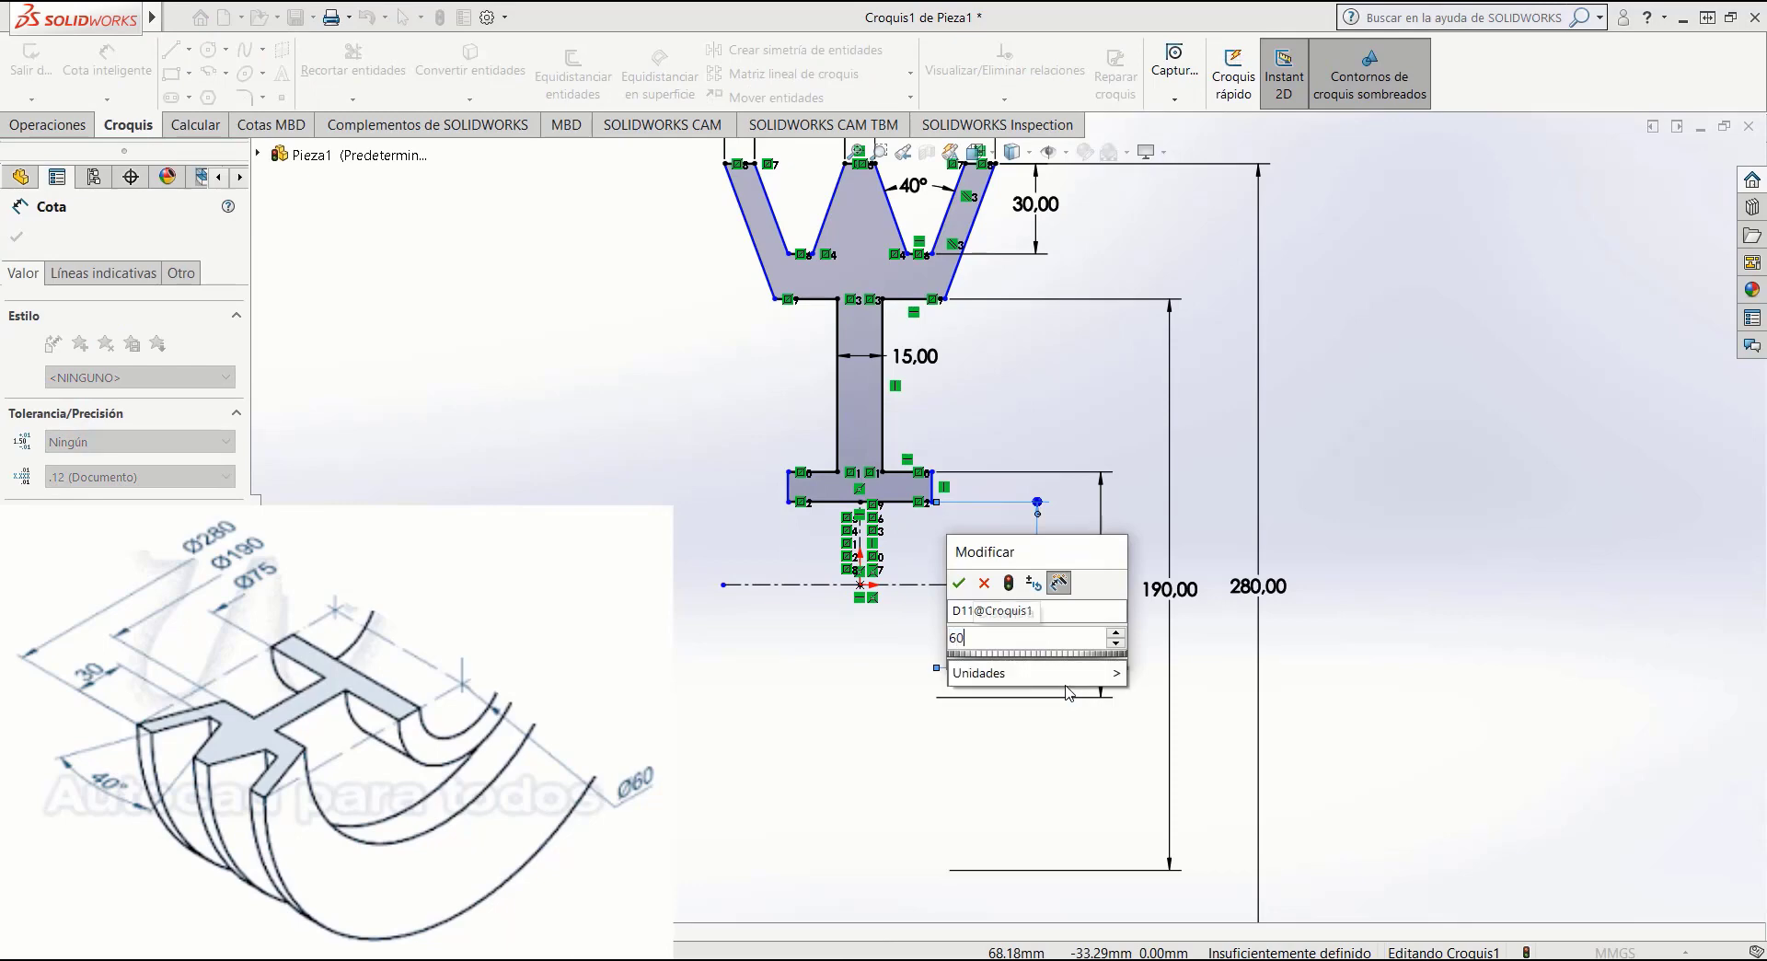
key("Return")
left_click_drag(1049, 599, 1048, 571)
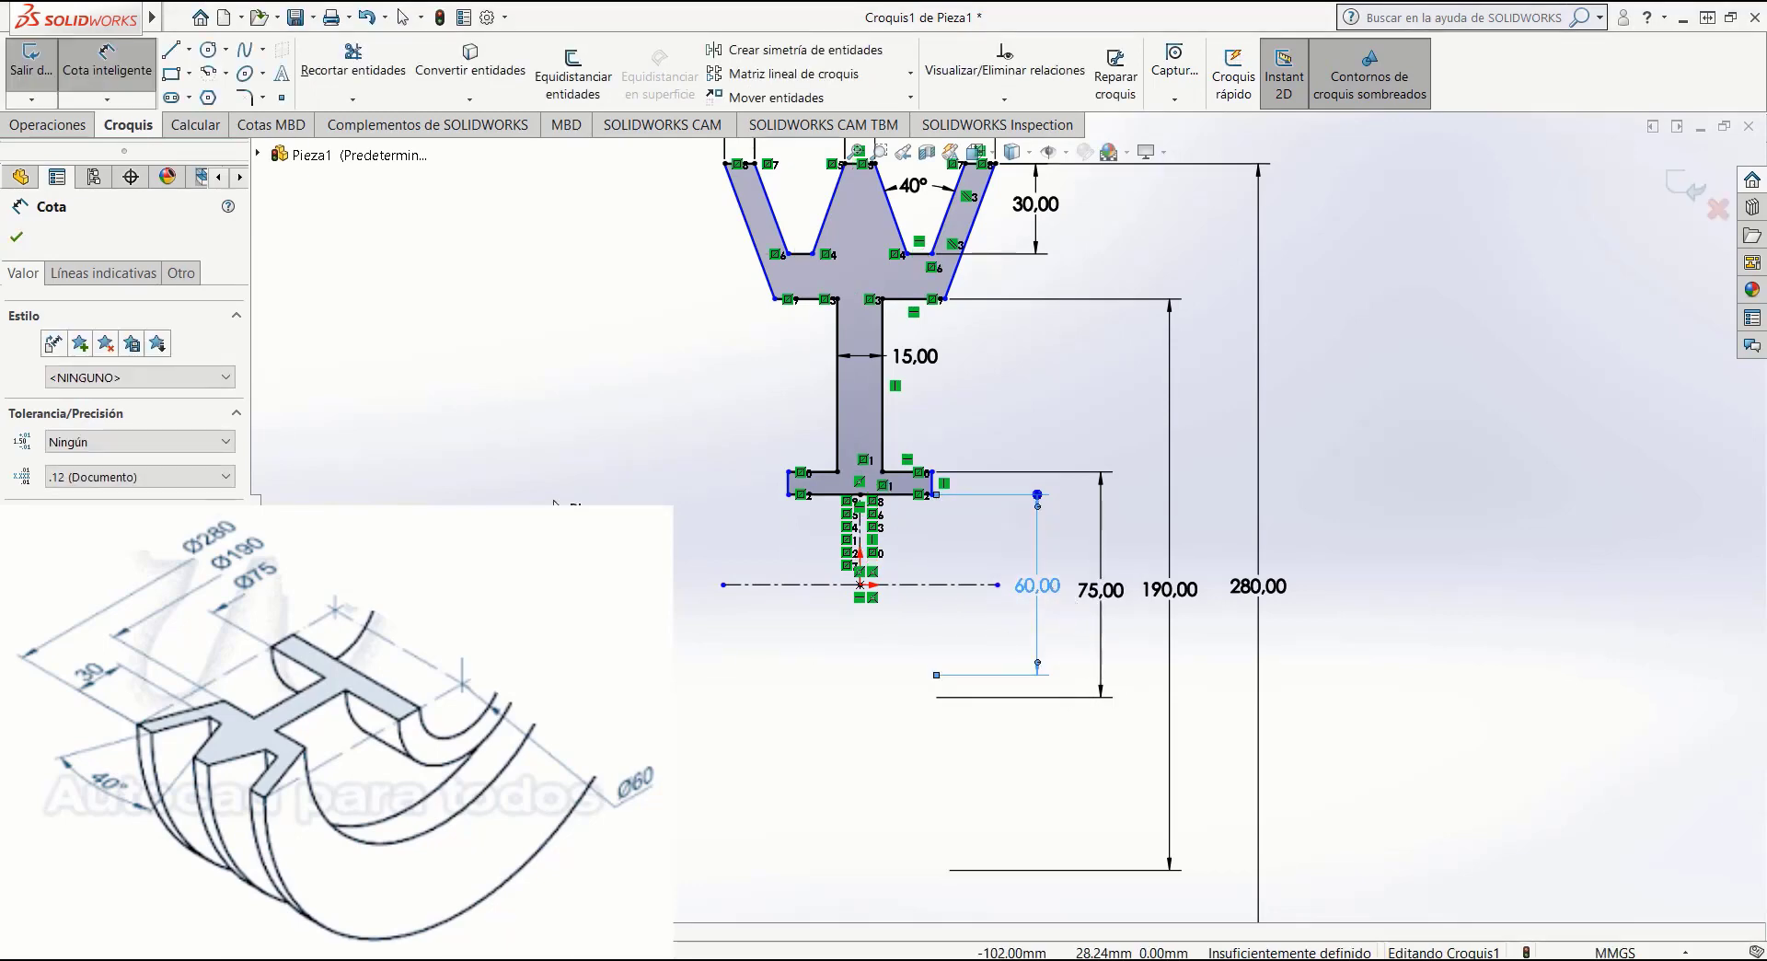
key("Escape")
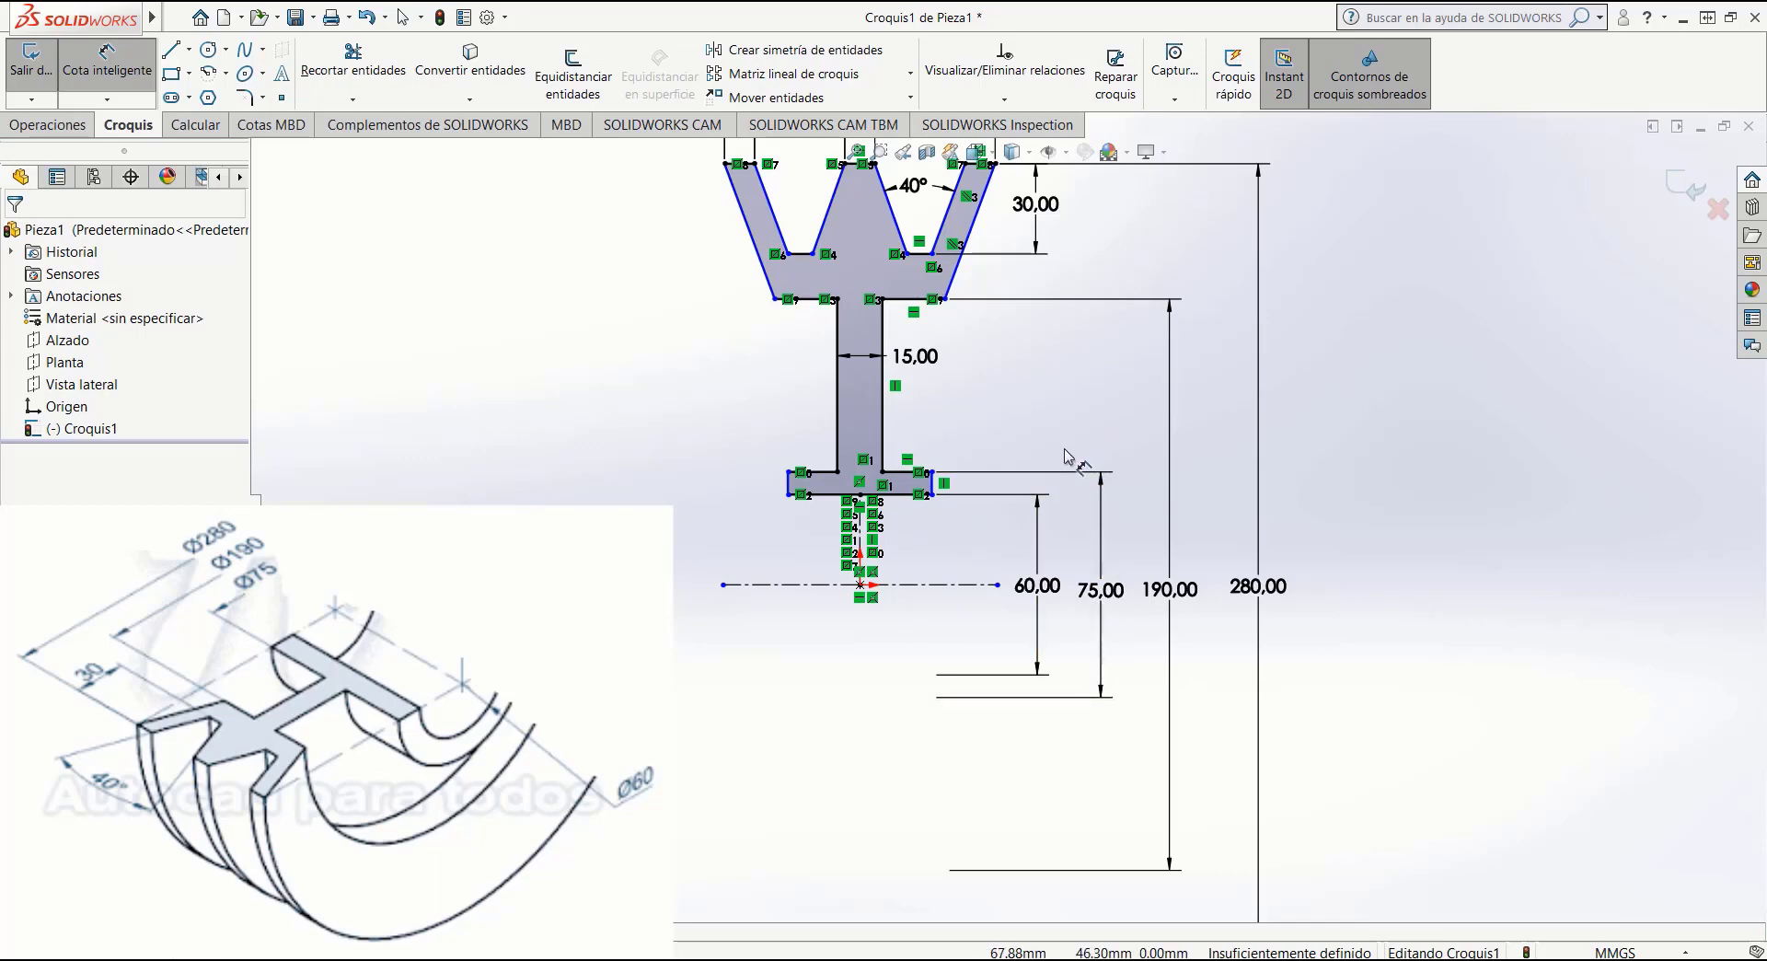
Draw a vertical construction line from the rim's outer upper corner down to the level of the hub's upper edge.
scroll(982, 463, "down", 2)
scroll(982, 465, "up", 5)
scroll(1079, 405, "down", 2)
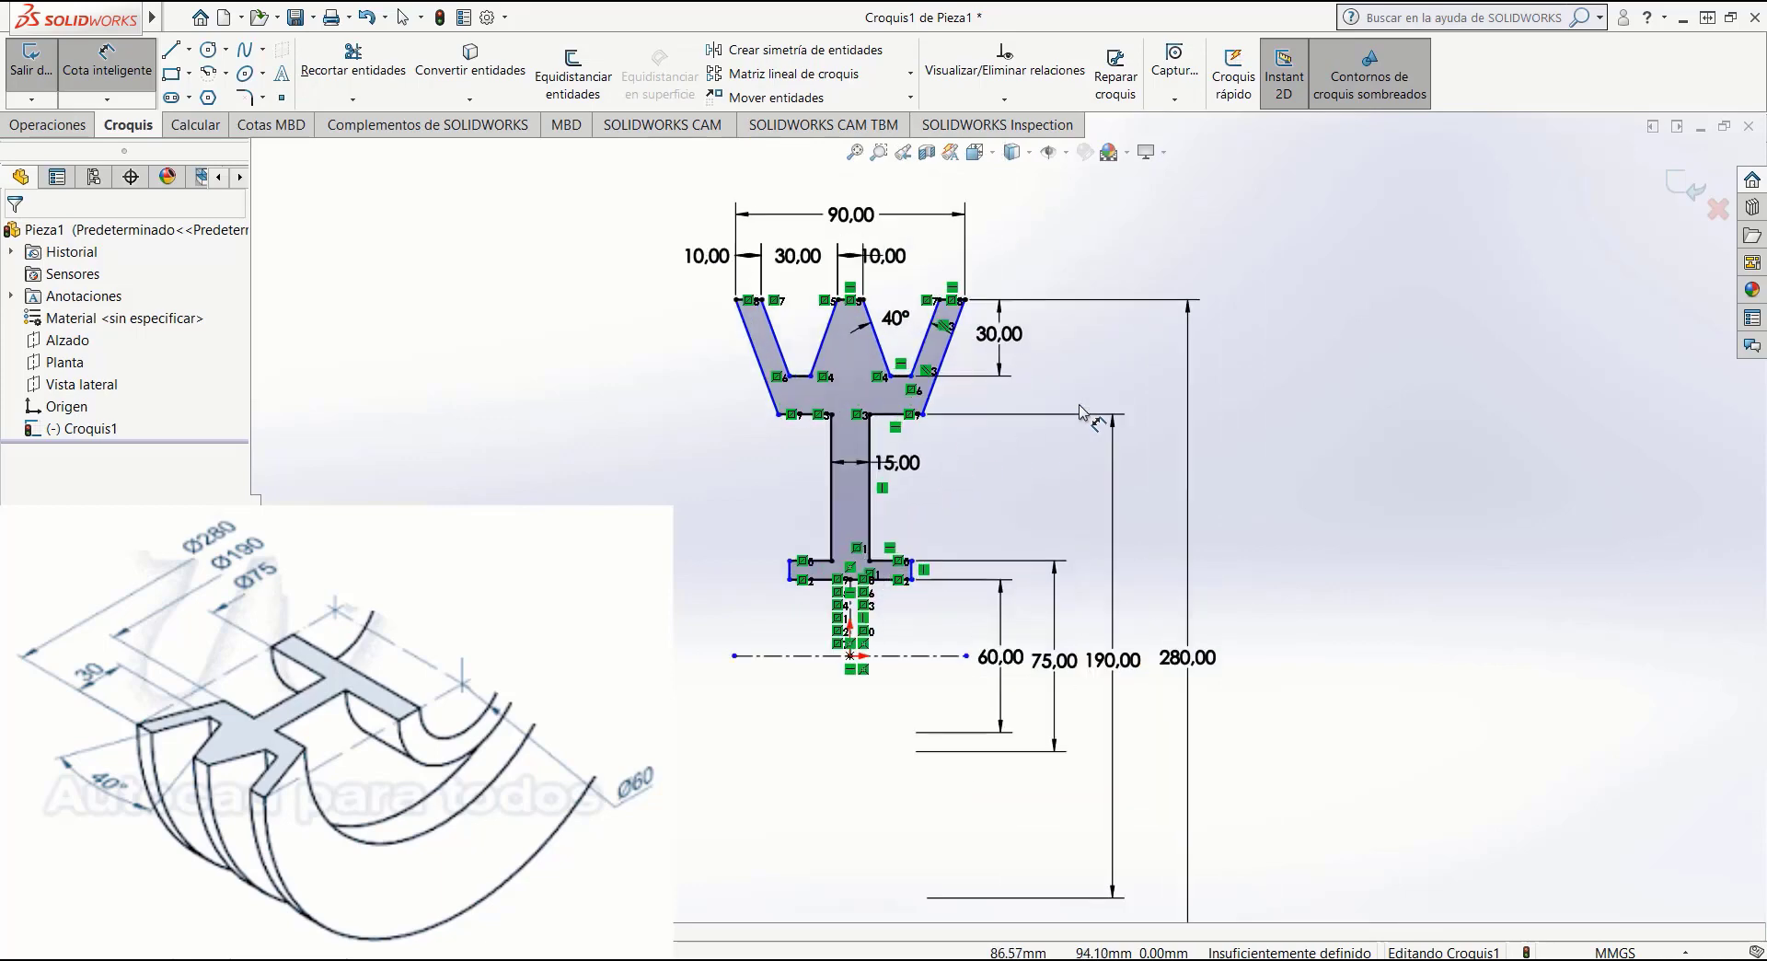
scroll(1026, 460, "down", 1)
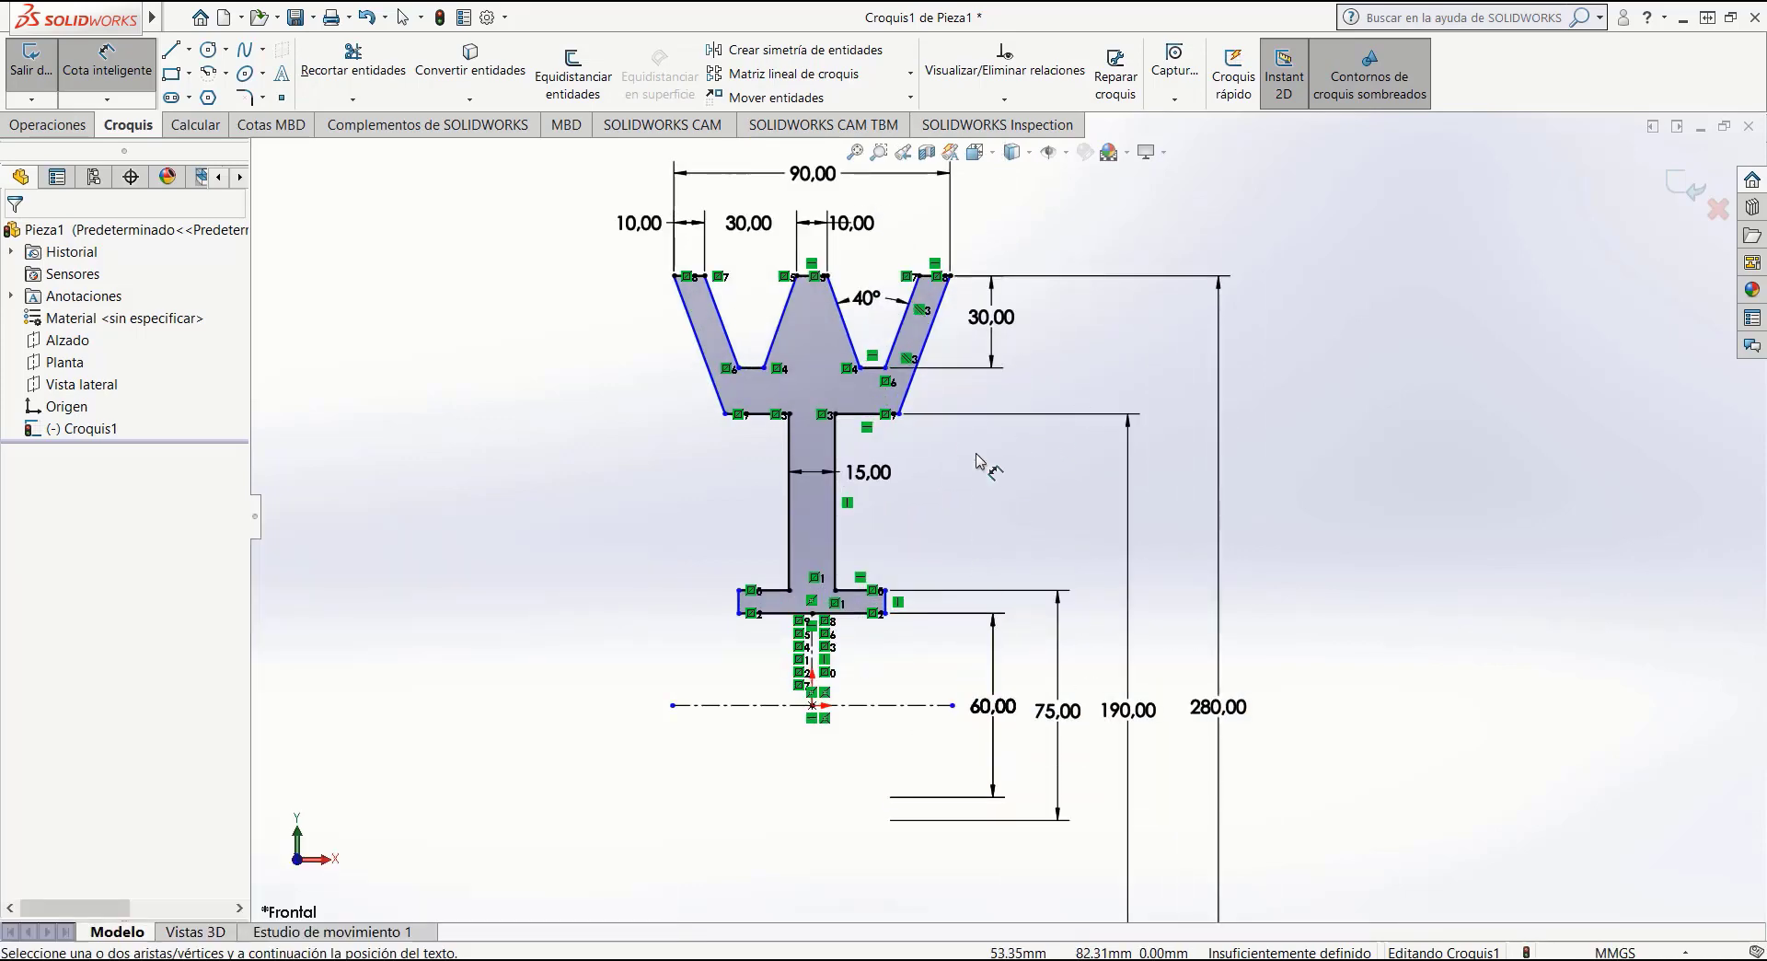
left_click(188, 50)
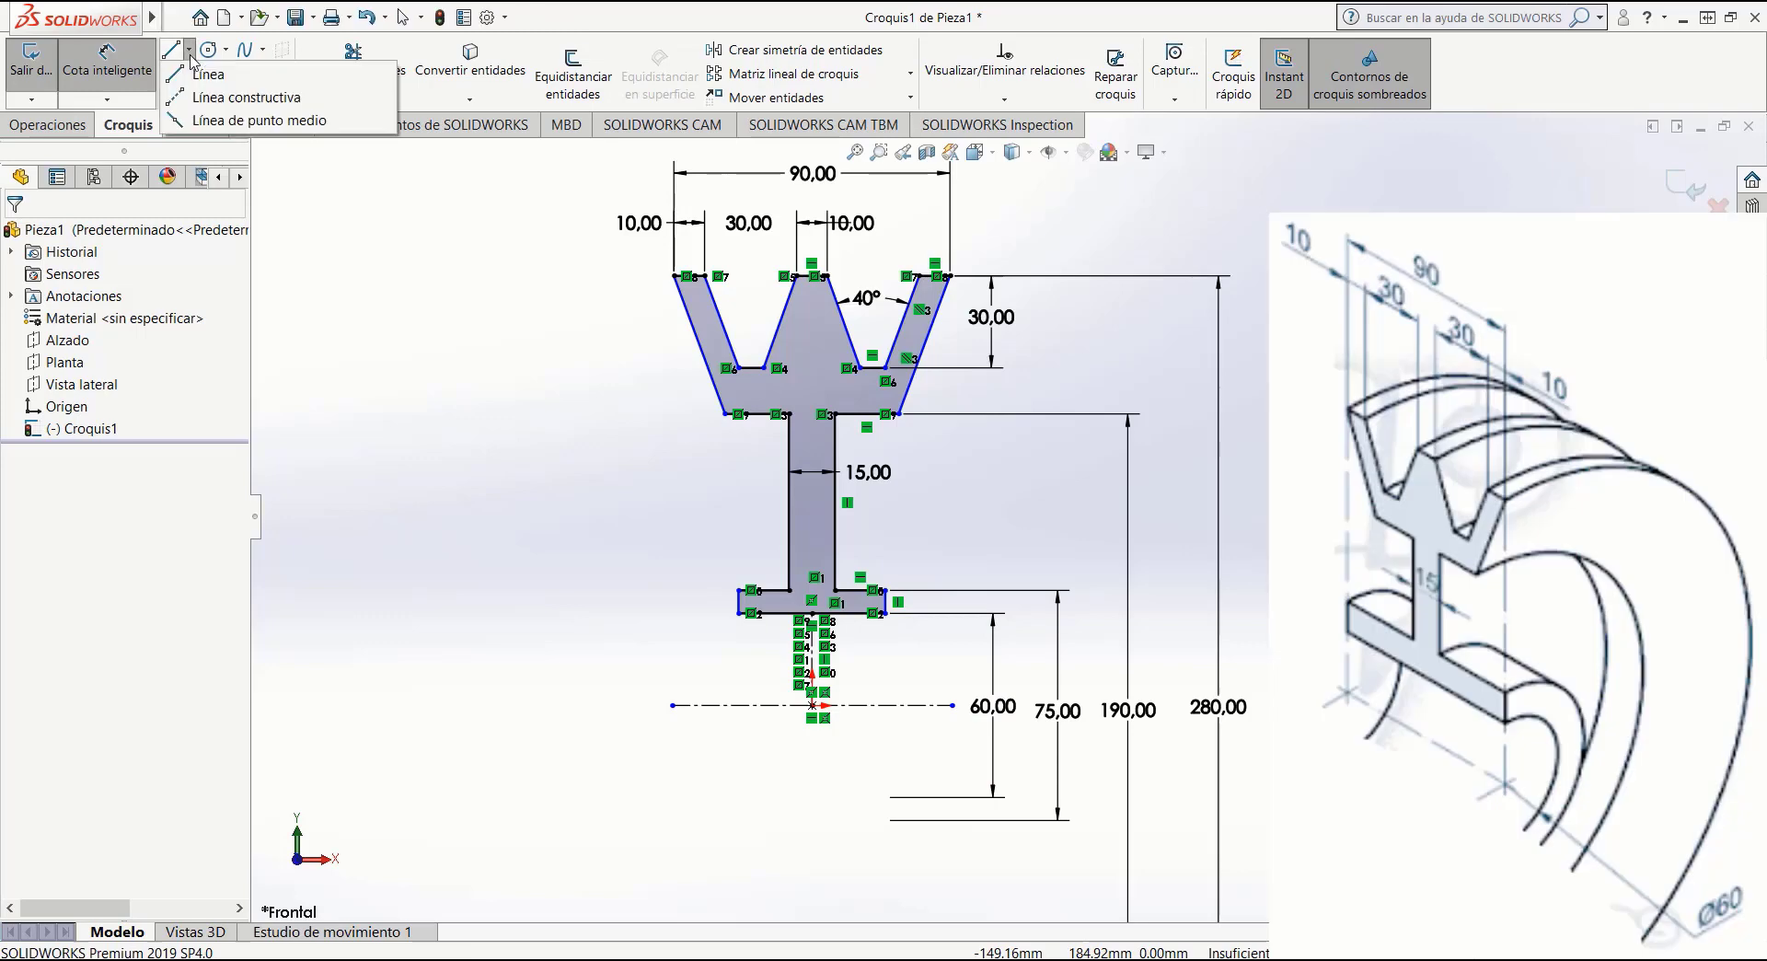
left_click(223, 99)
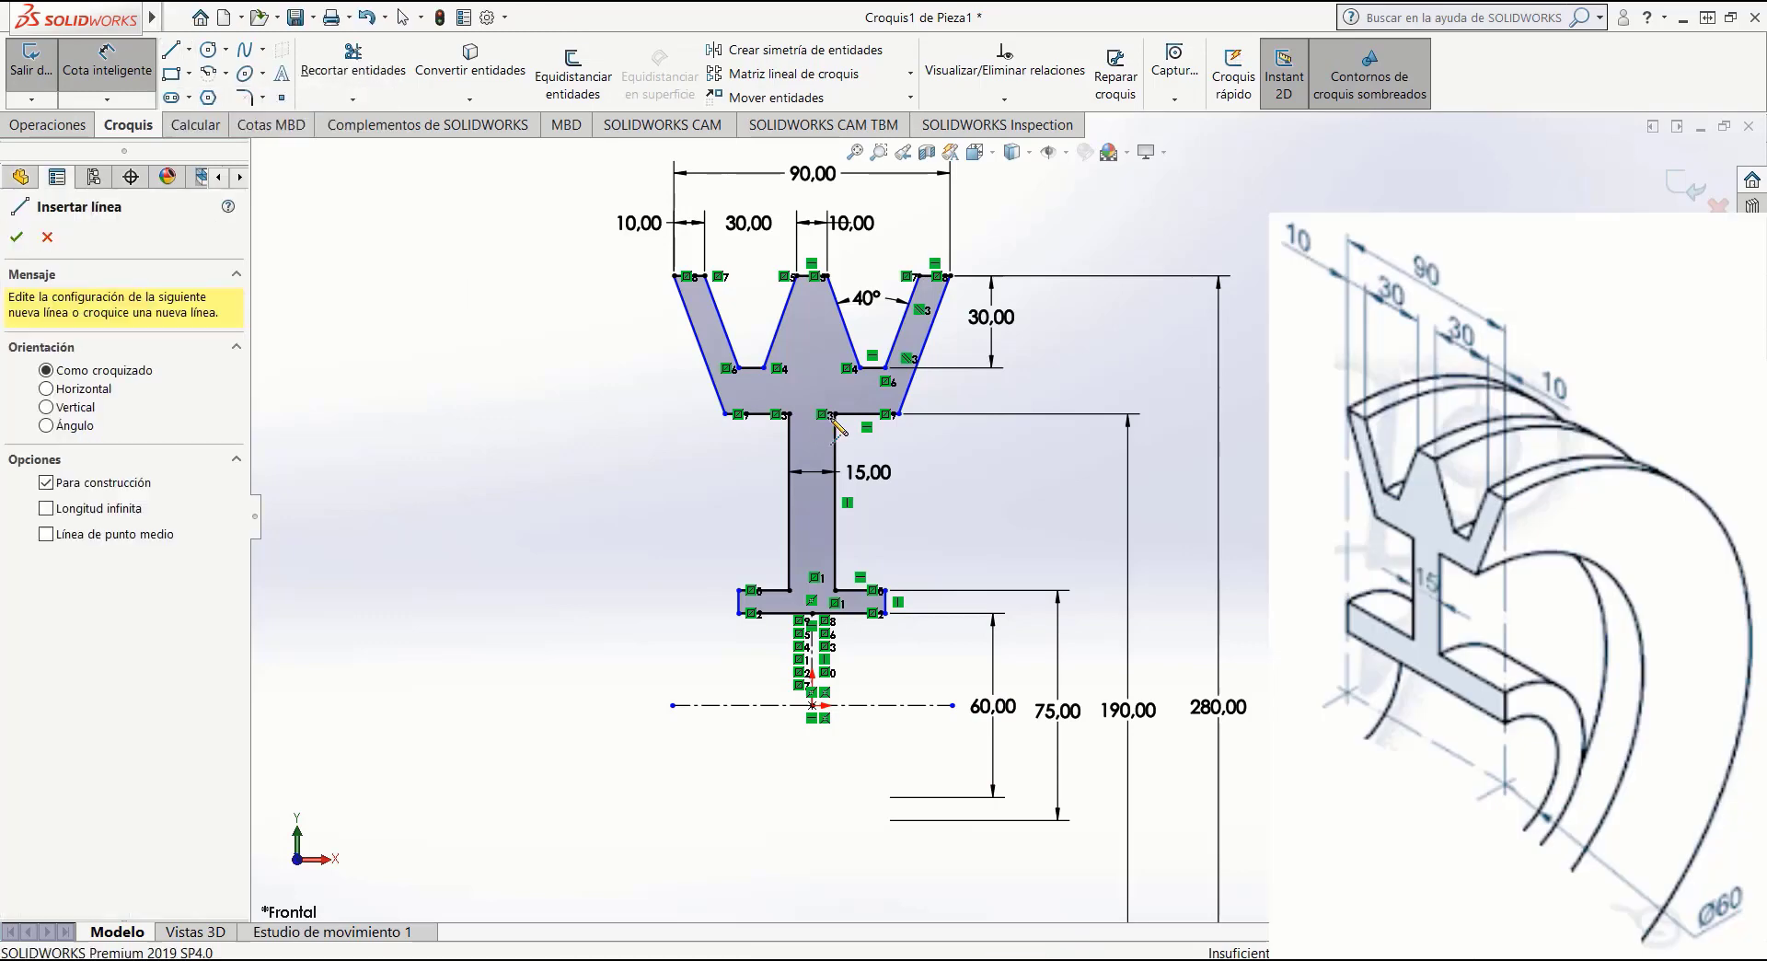
left_click(950, 277)
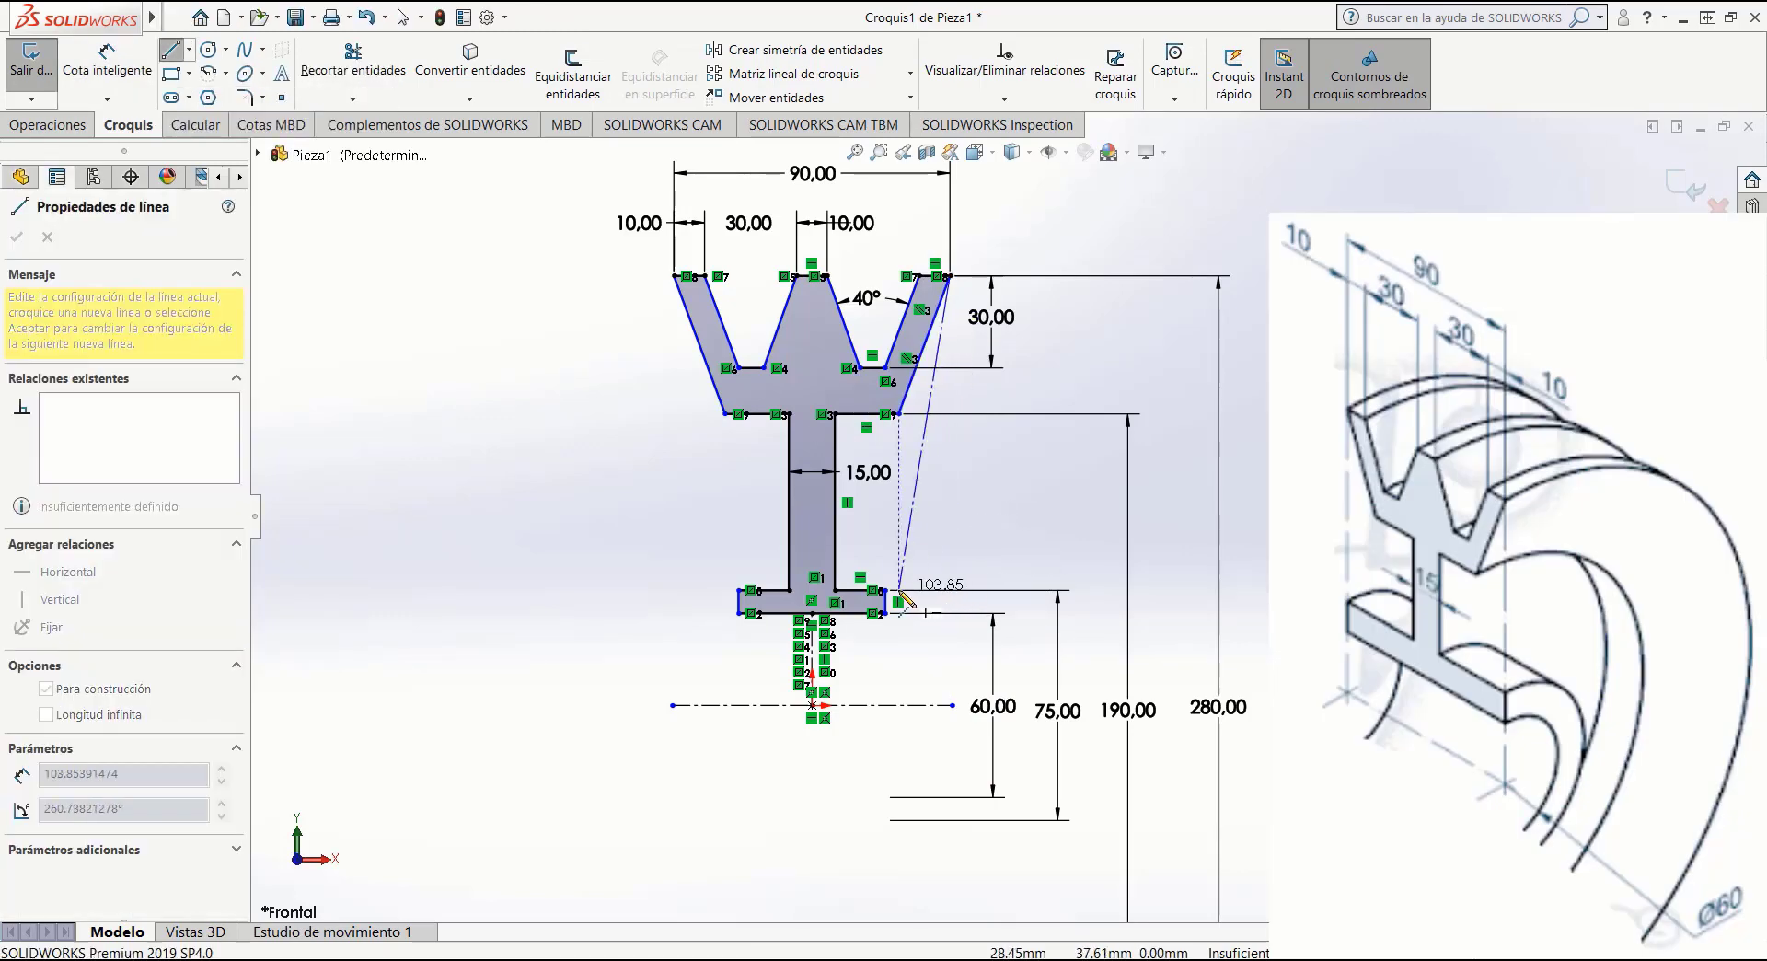
left_click(951, 590)
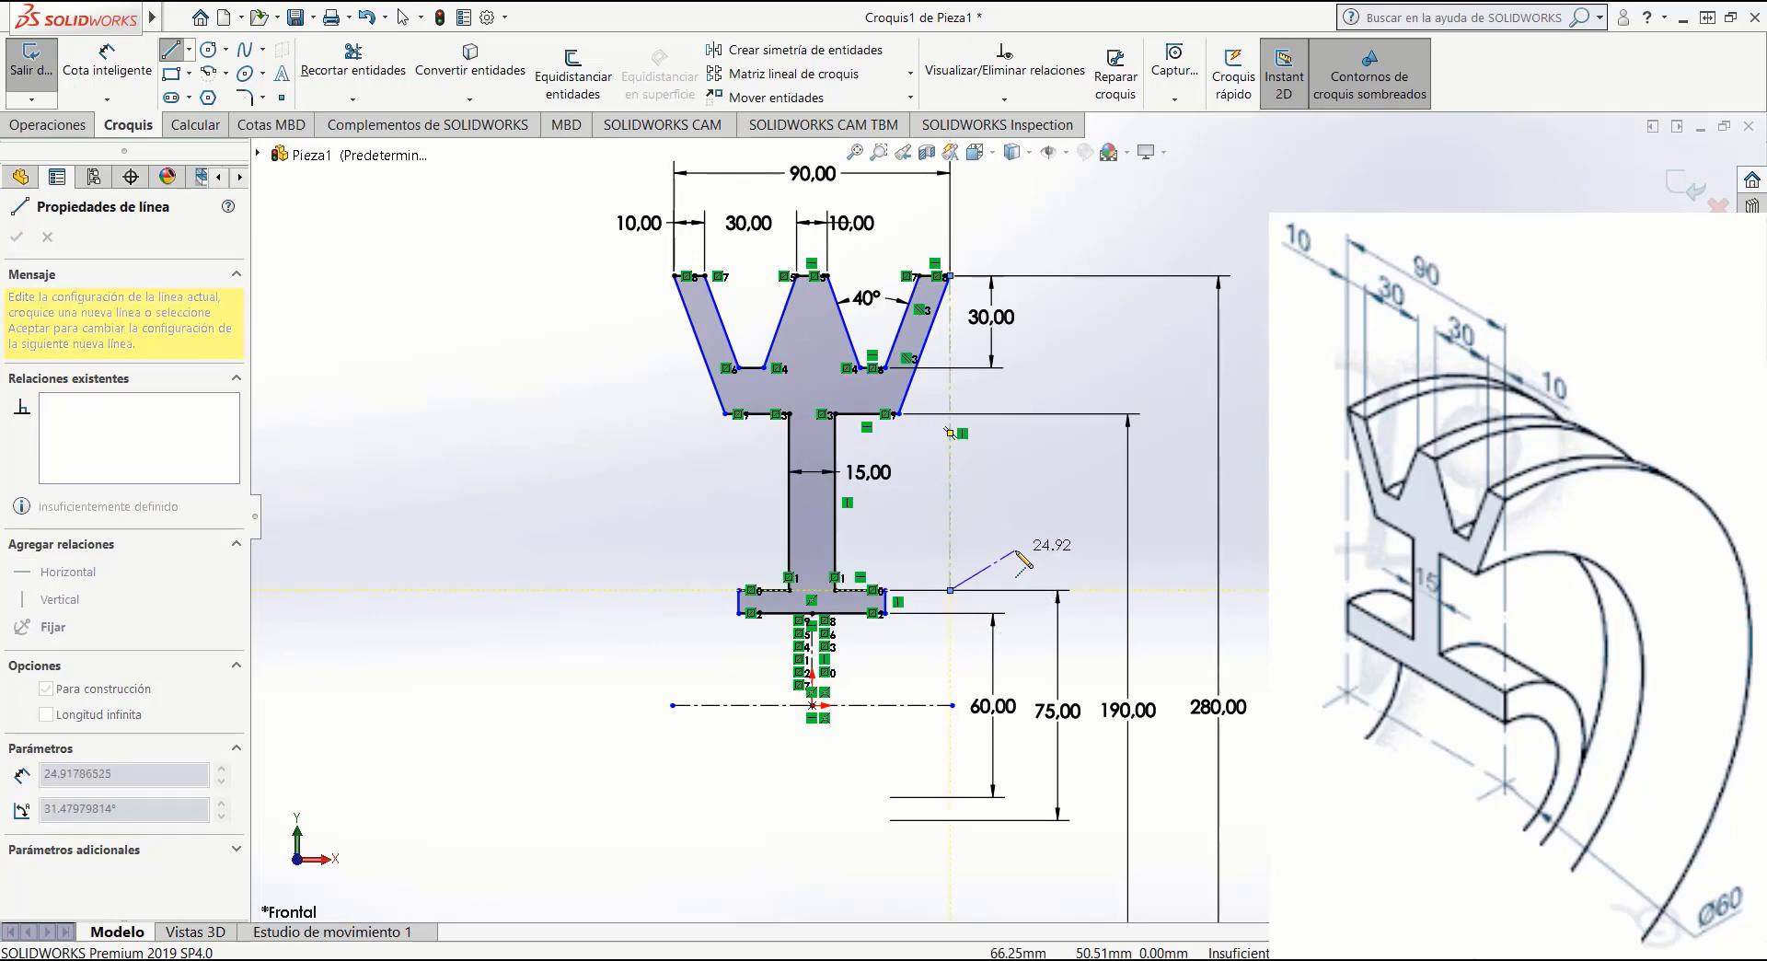
key("Escape")
key("Escape")
Stretch the hub's end edge outward and merge its upper corner with the lower endpoint of the vertical construction line.
scroll(934, 615, "down", 5)
scroll(930, 611, "up", 1)
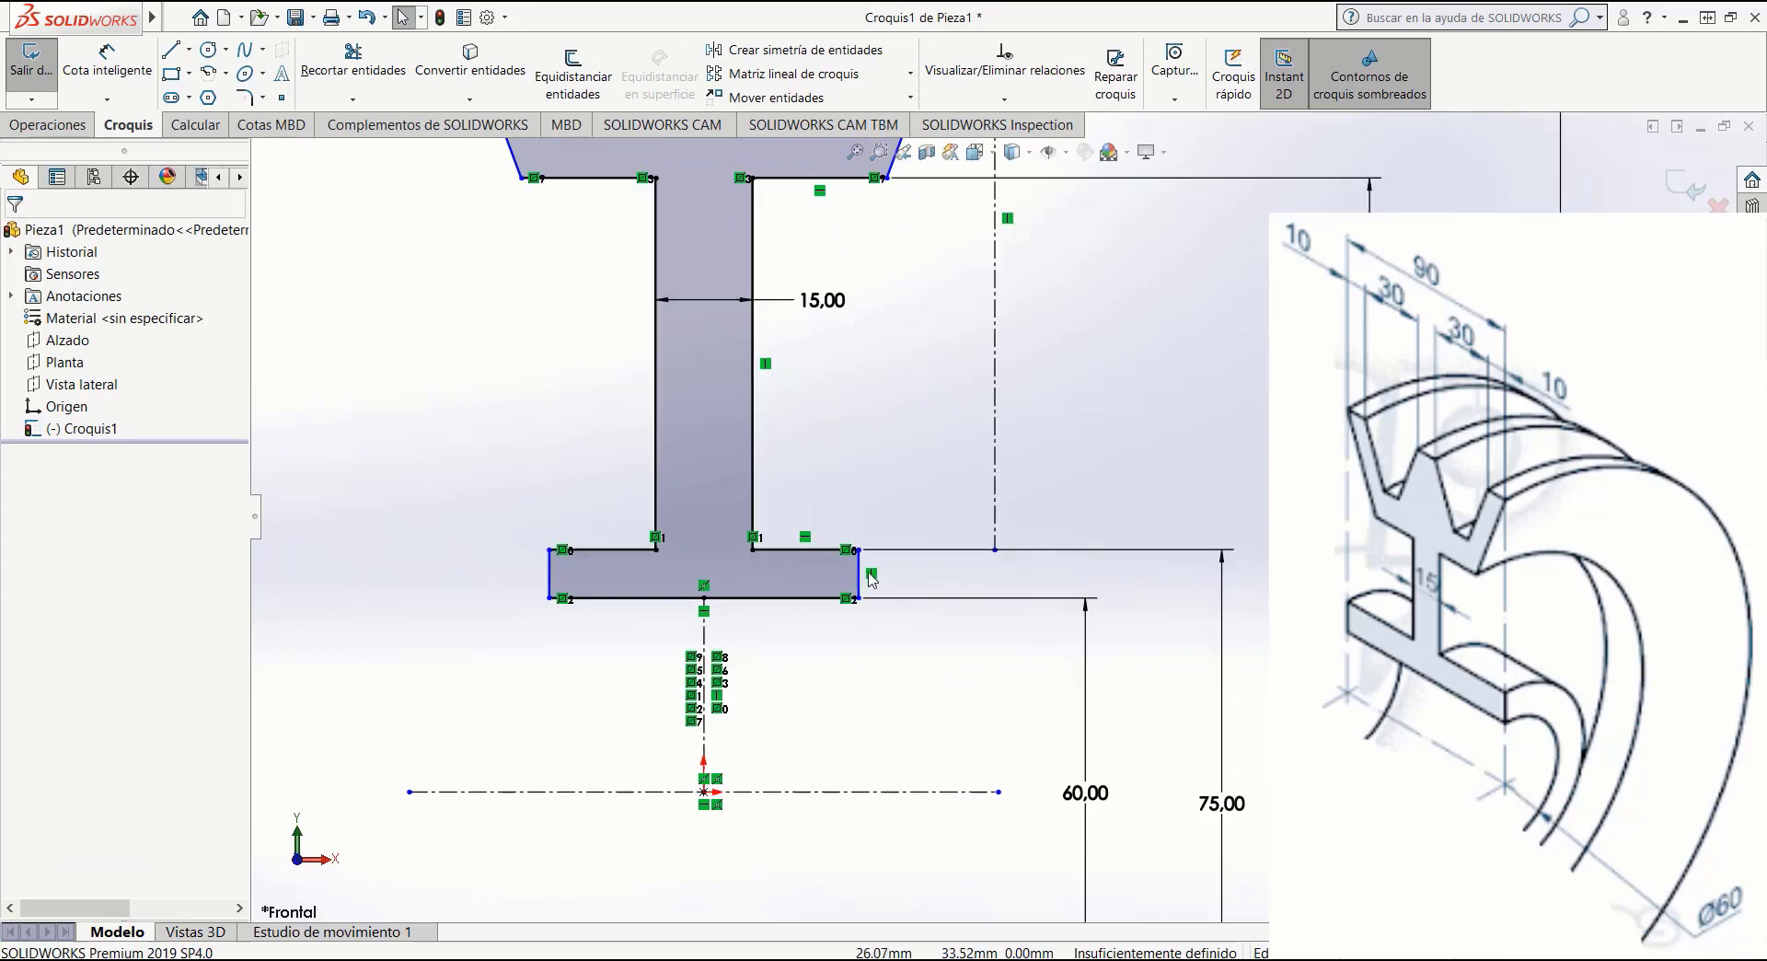
left_click(865, 582)
left_click_drag(865, 581, 943, 556)
left_click(940, 550)
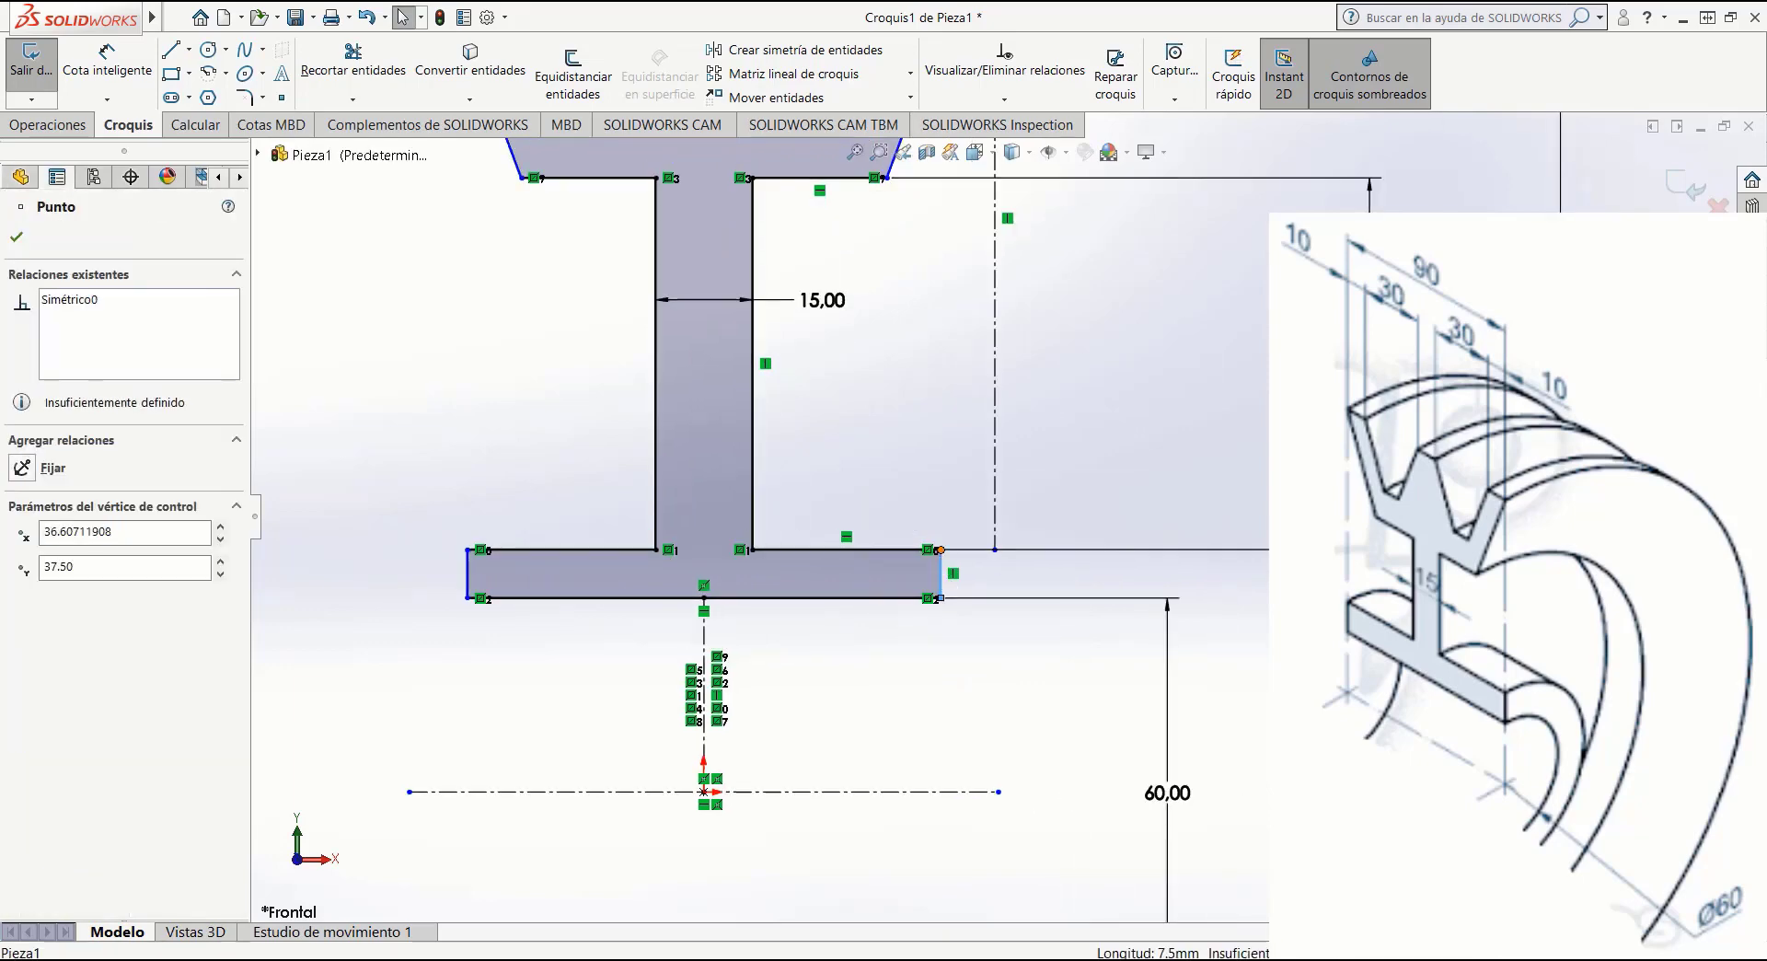
left_click(994, 551, "ctrl")
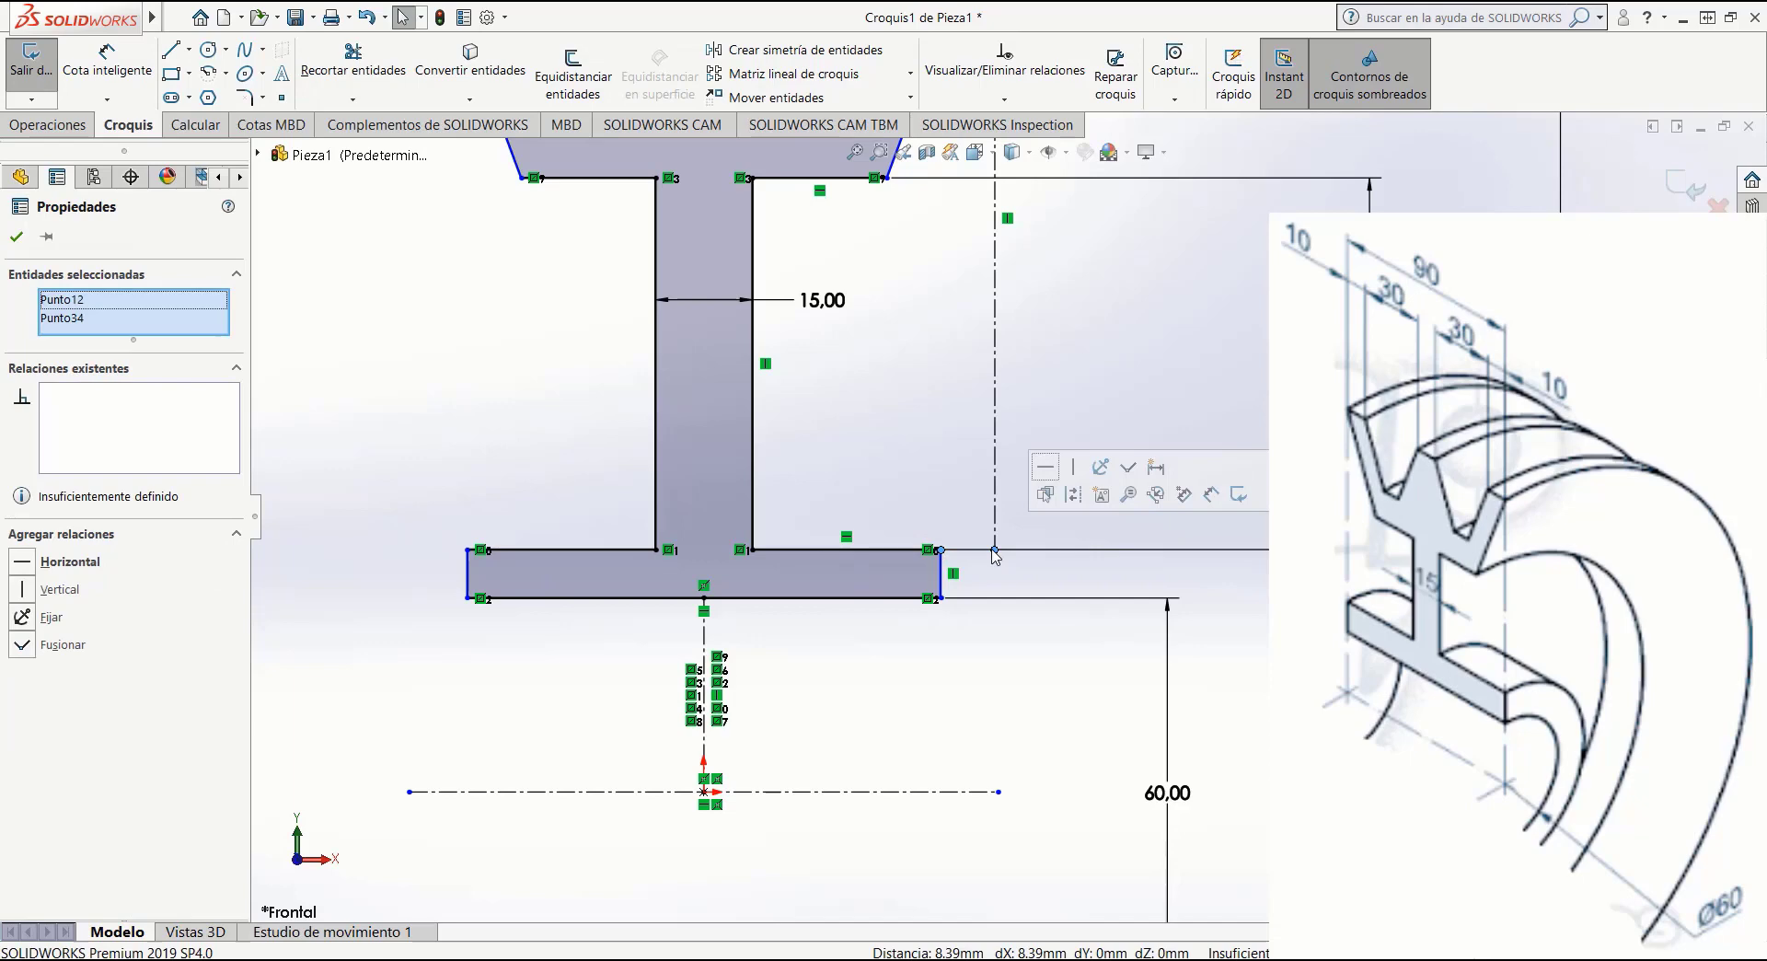
left_click(1127, 468)
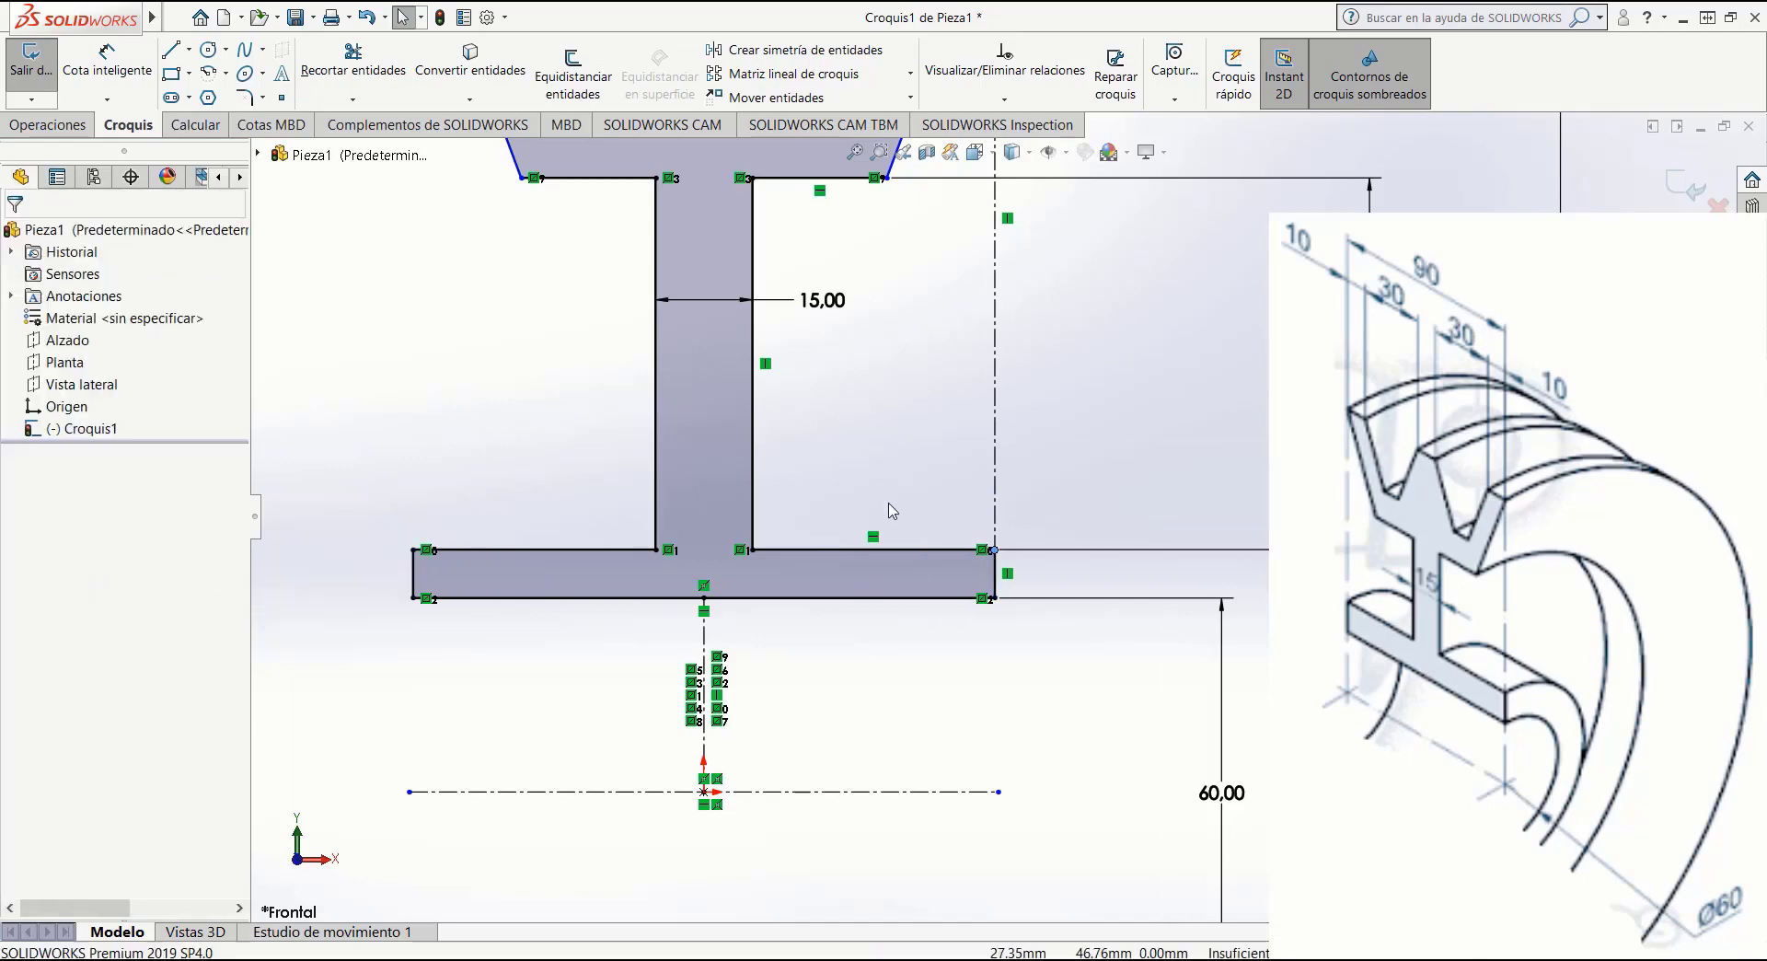
Separate the overlapping 75 mm and 190 mm diameter dimensions and adjust the 60 mm dimension's spacing beside them.
scroll(951, 550, "down", 2)
scroll(952, 550, "up", 5)
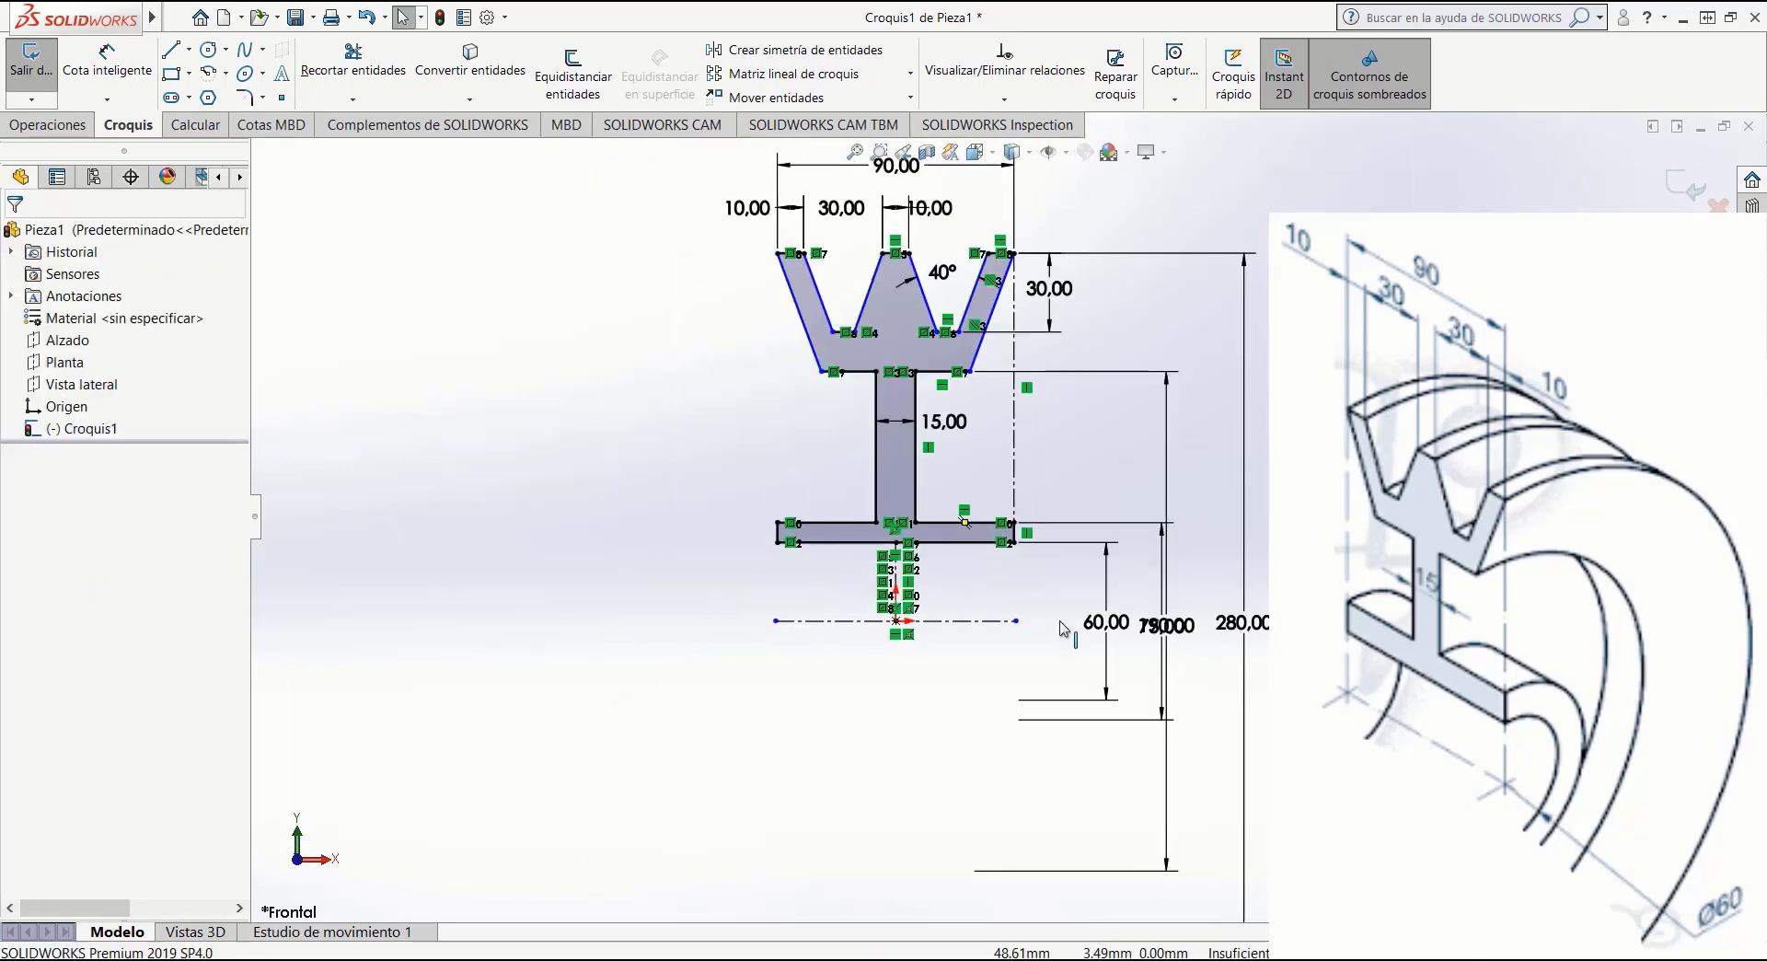
scroll(1088, 563, "down", 2)
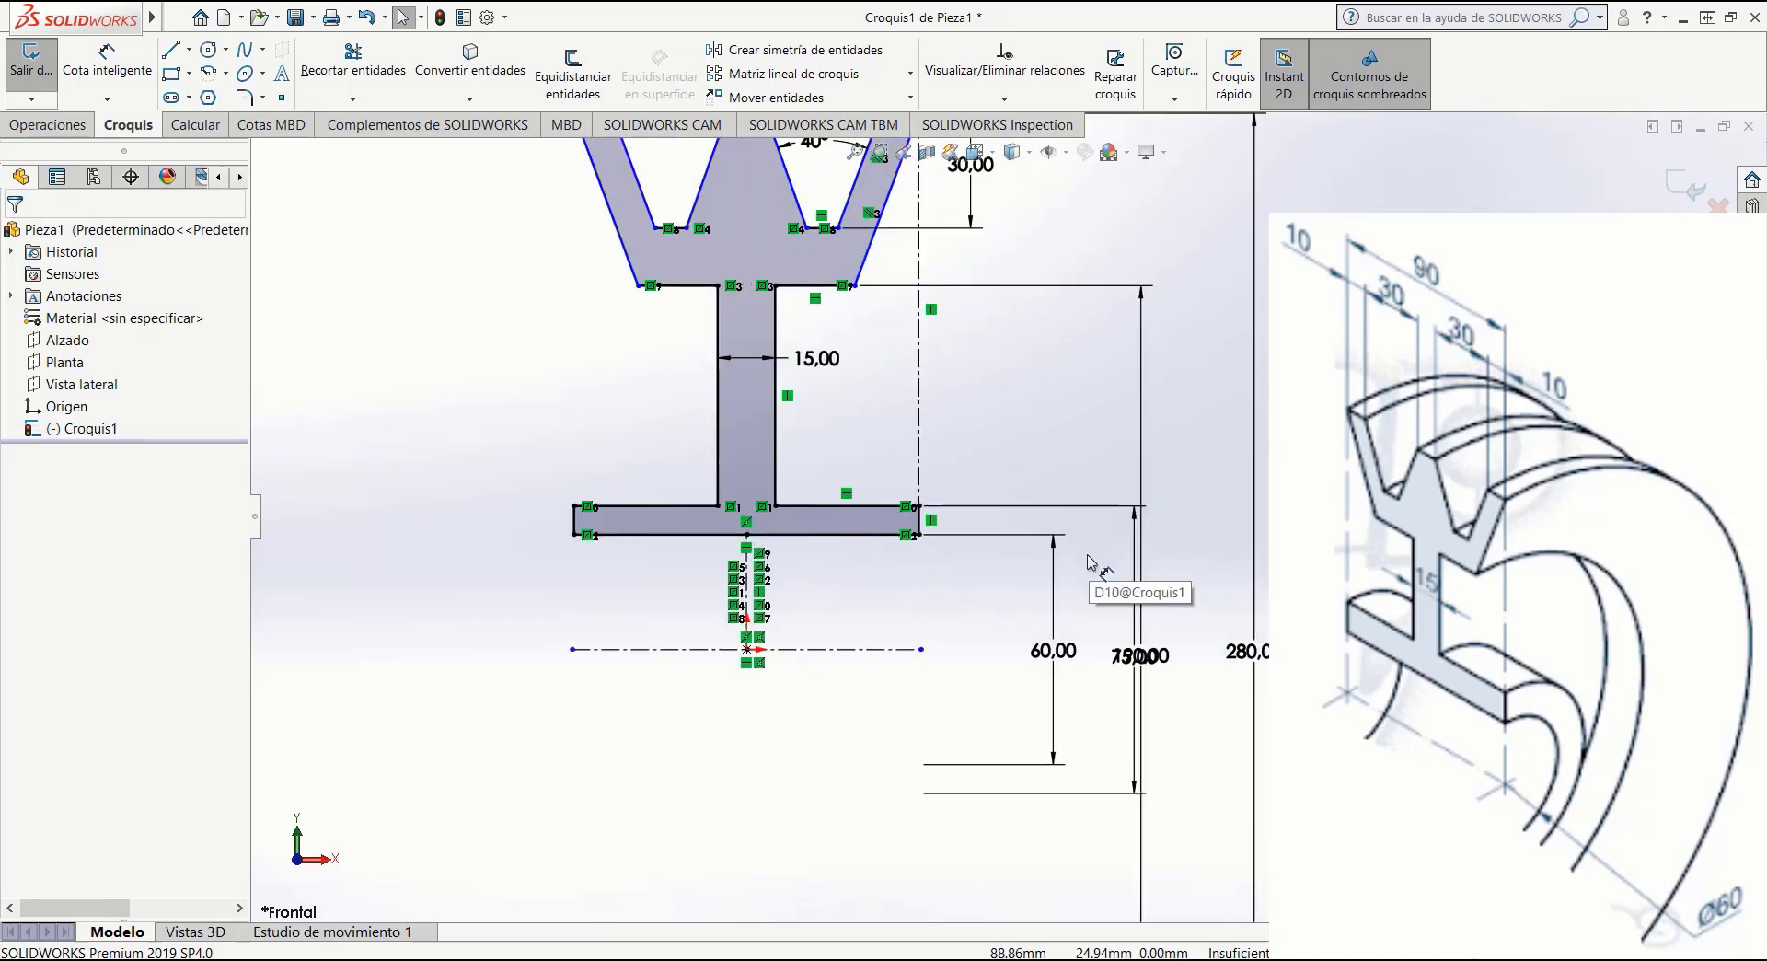
scroll(1089, 563, "up", 2)
scroll(1088, 563, "down", 1)
left_click_drag(1027, 644, 993, 644)
left_click_drag(1101, 627, 1179, 621)
key("Escape")
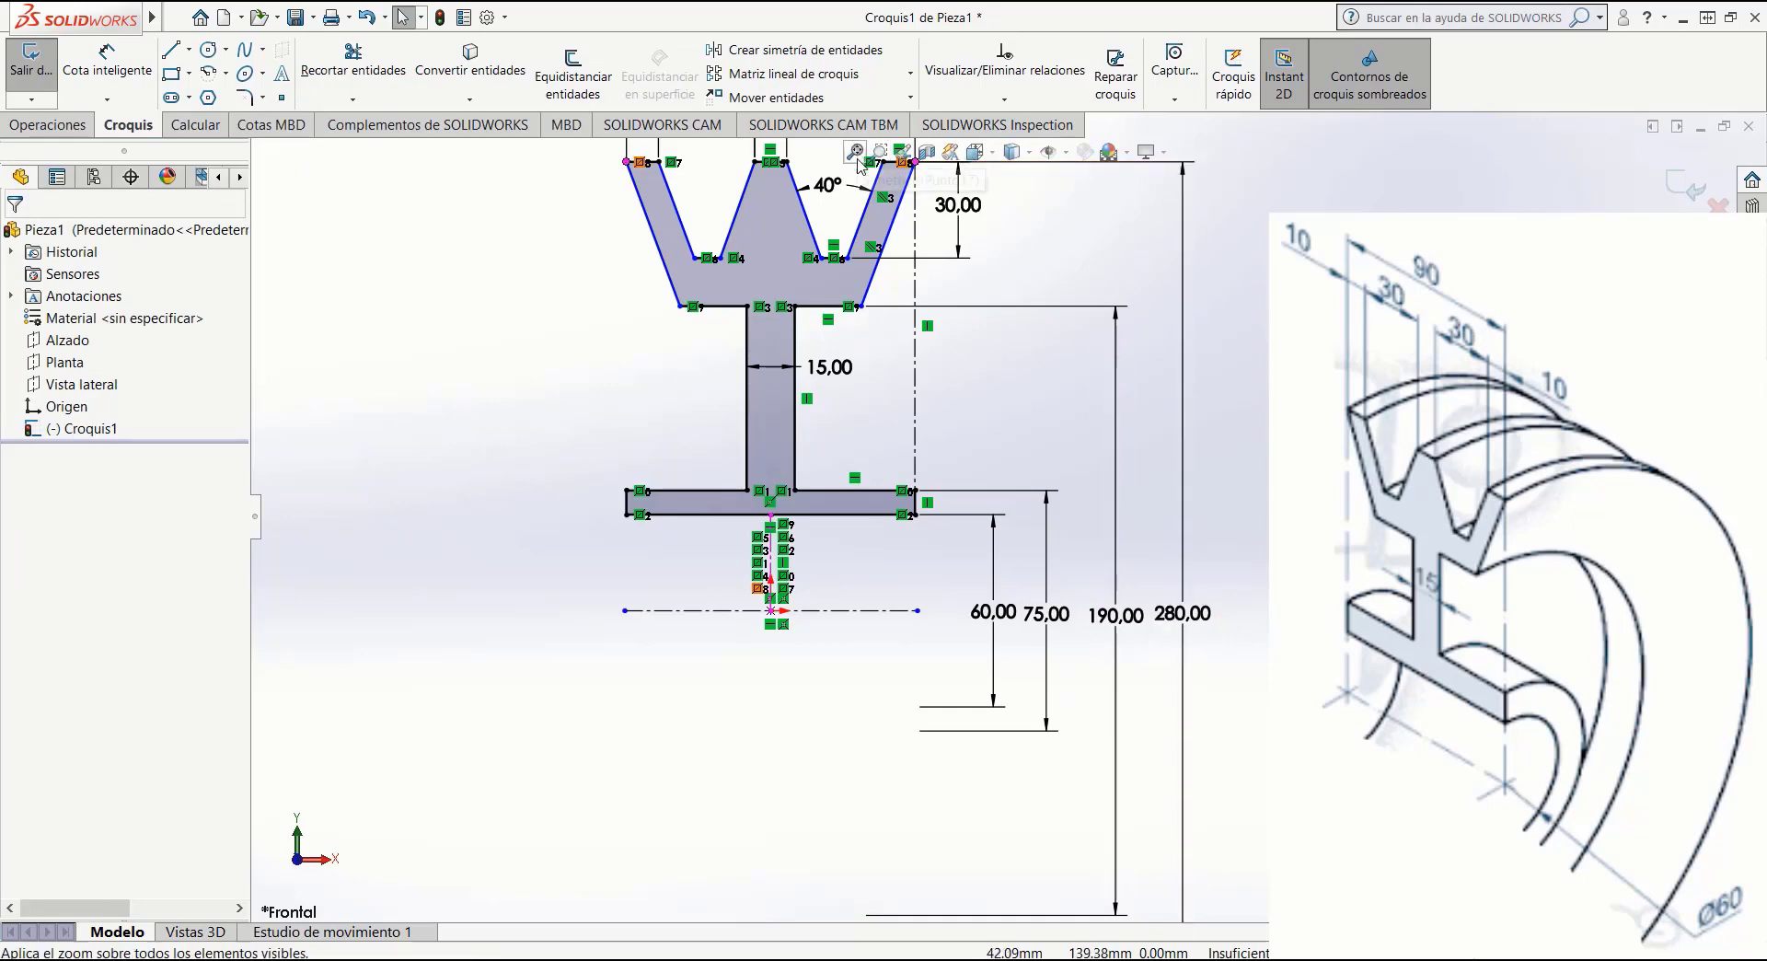
Spread the 75, 190 and 280 mm diameter dimensions outward so their texts sit evenly apart beside the profile.
left_click(856, 153)
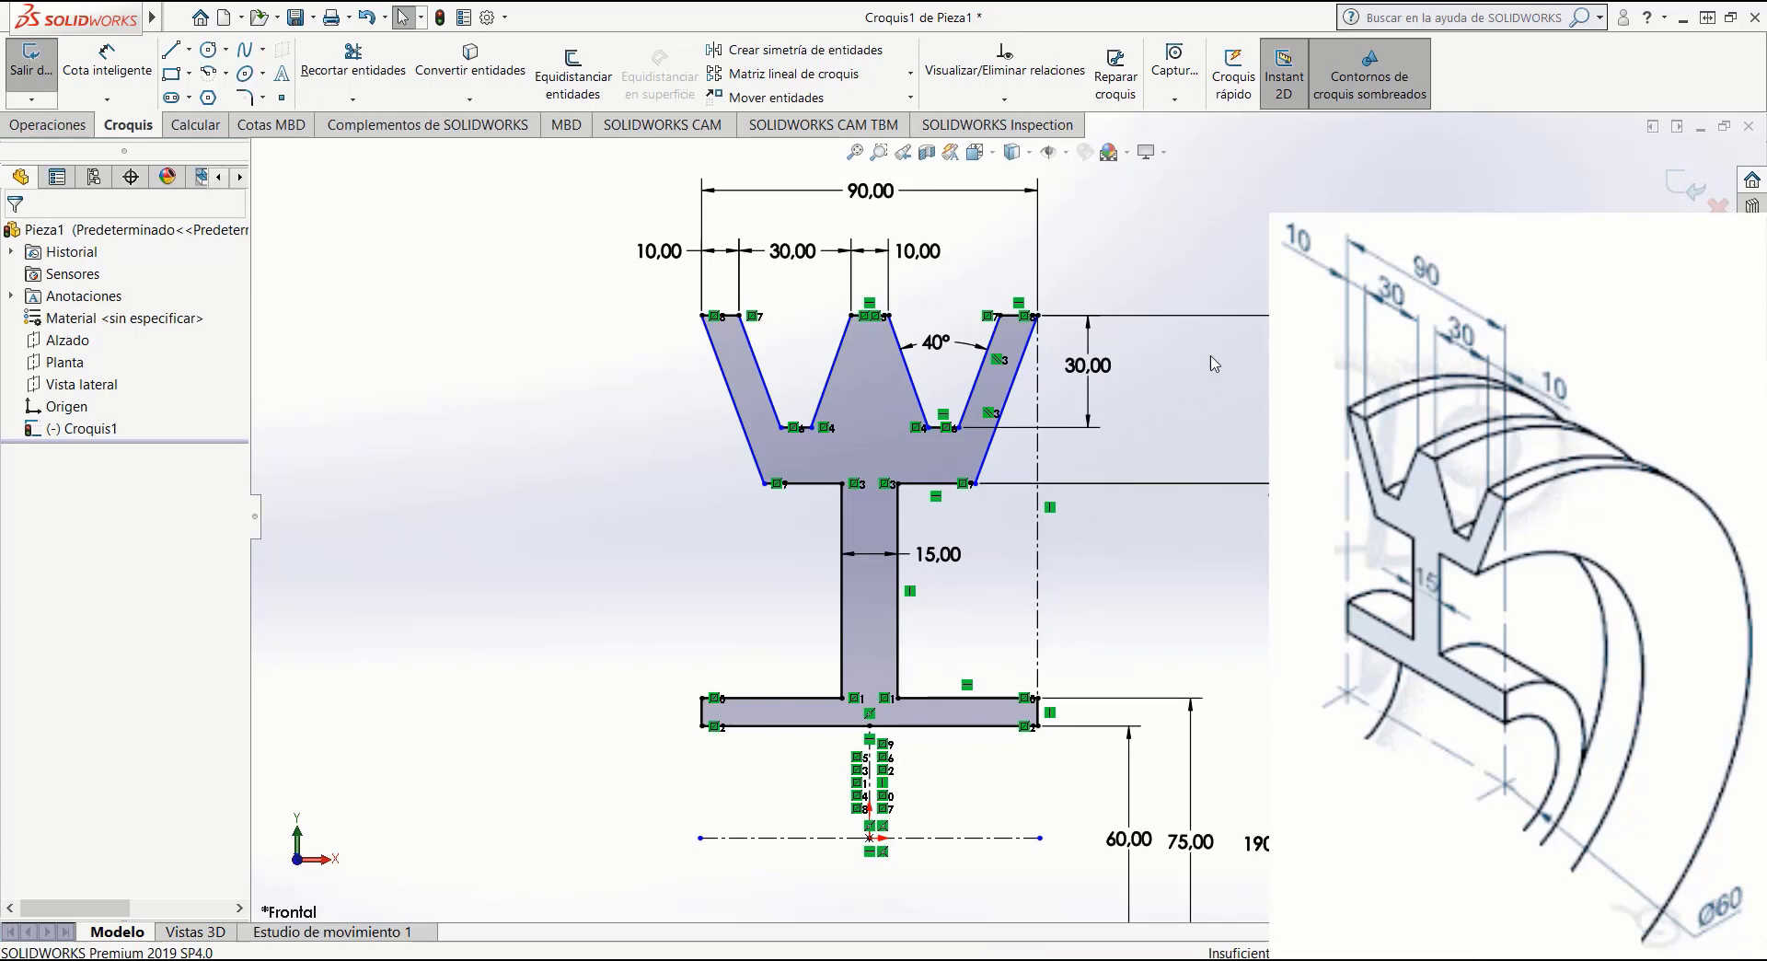
left_click(856, 154)
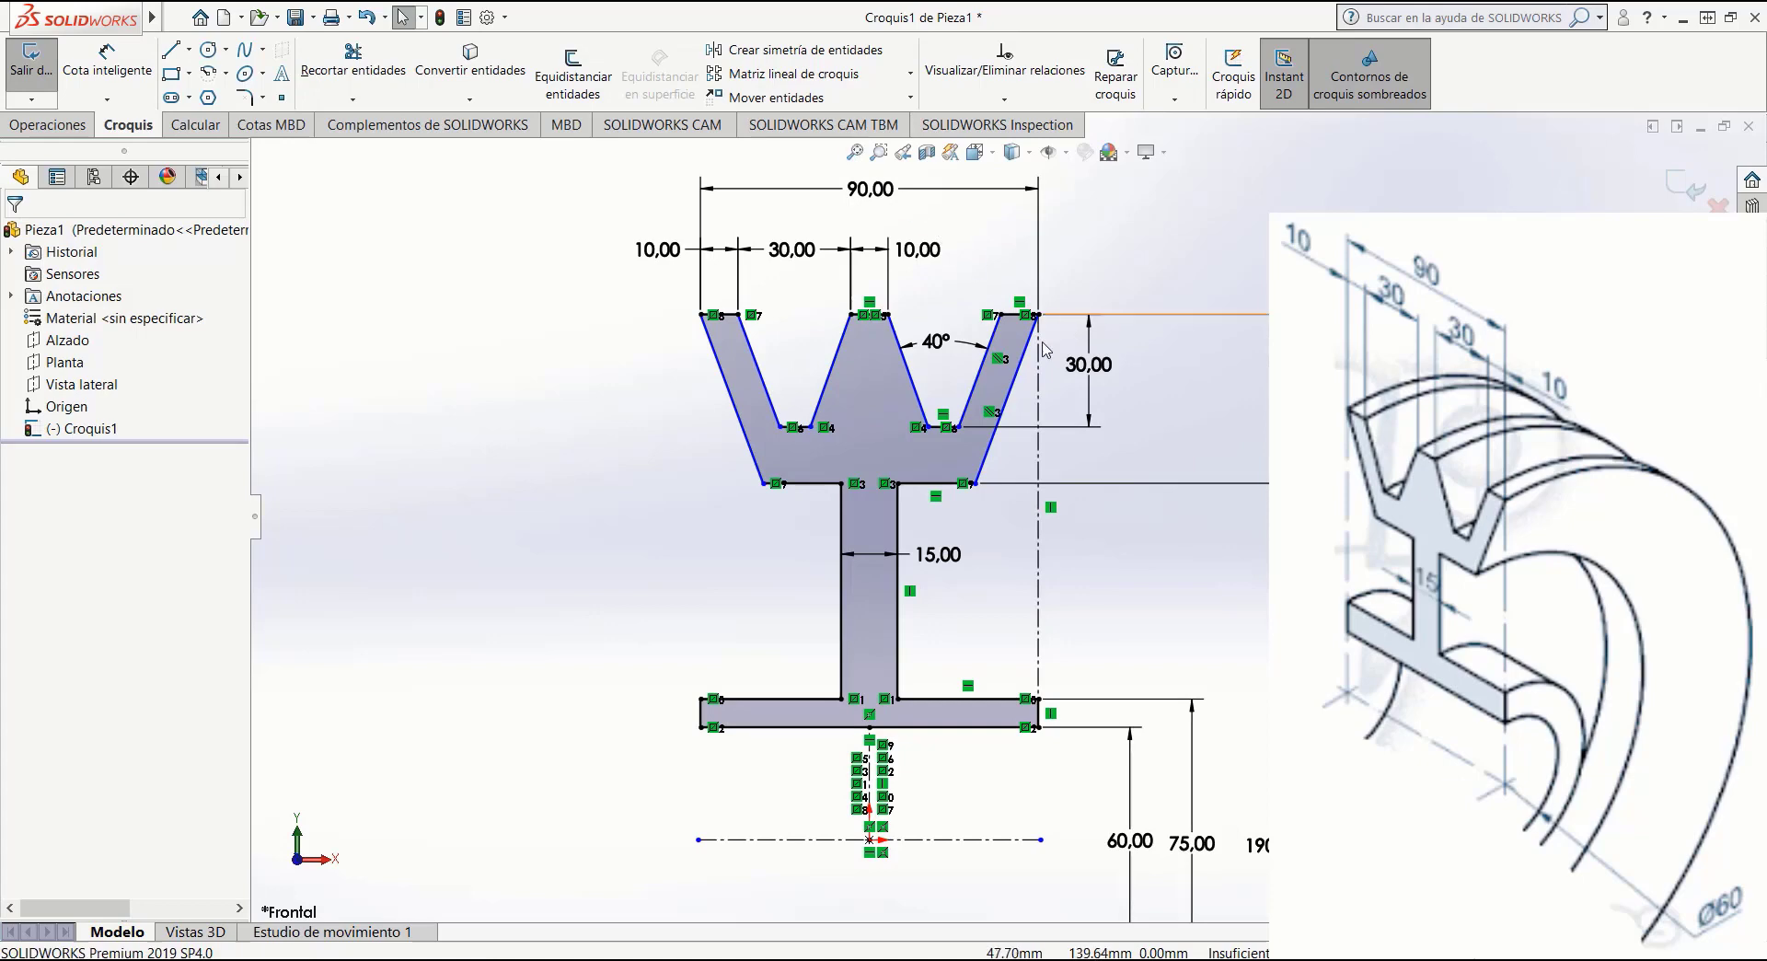
scroll(1029, 397, "down", 2)
scroll(1003, 516, "up", 2)
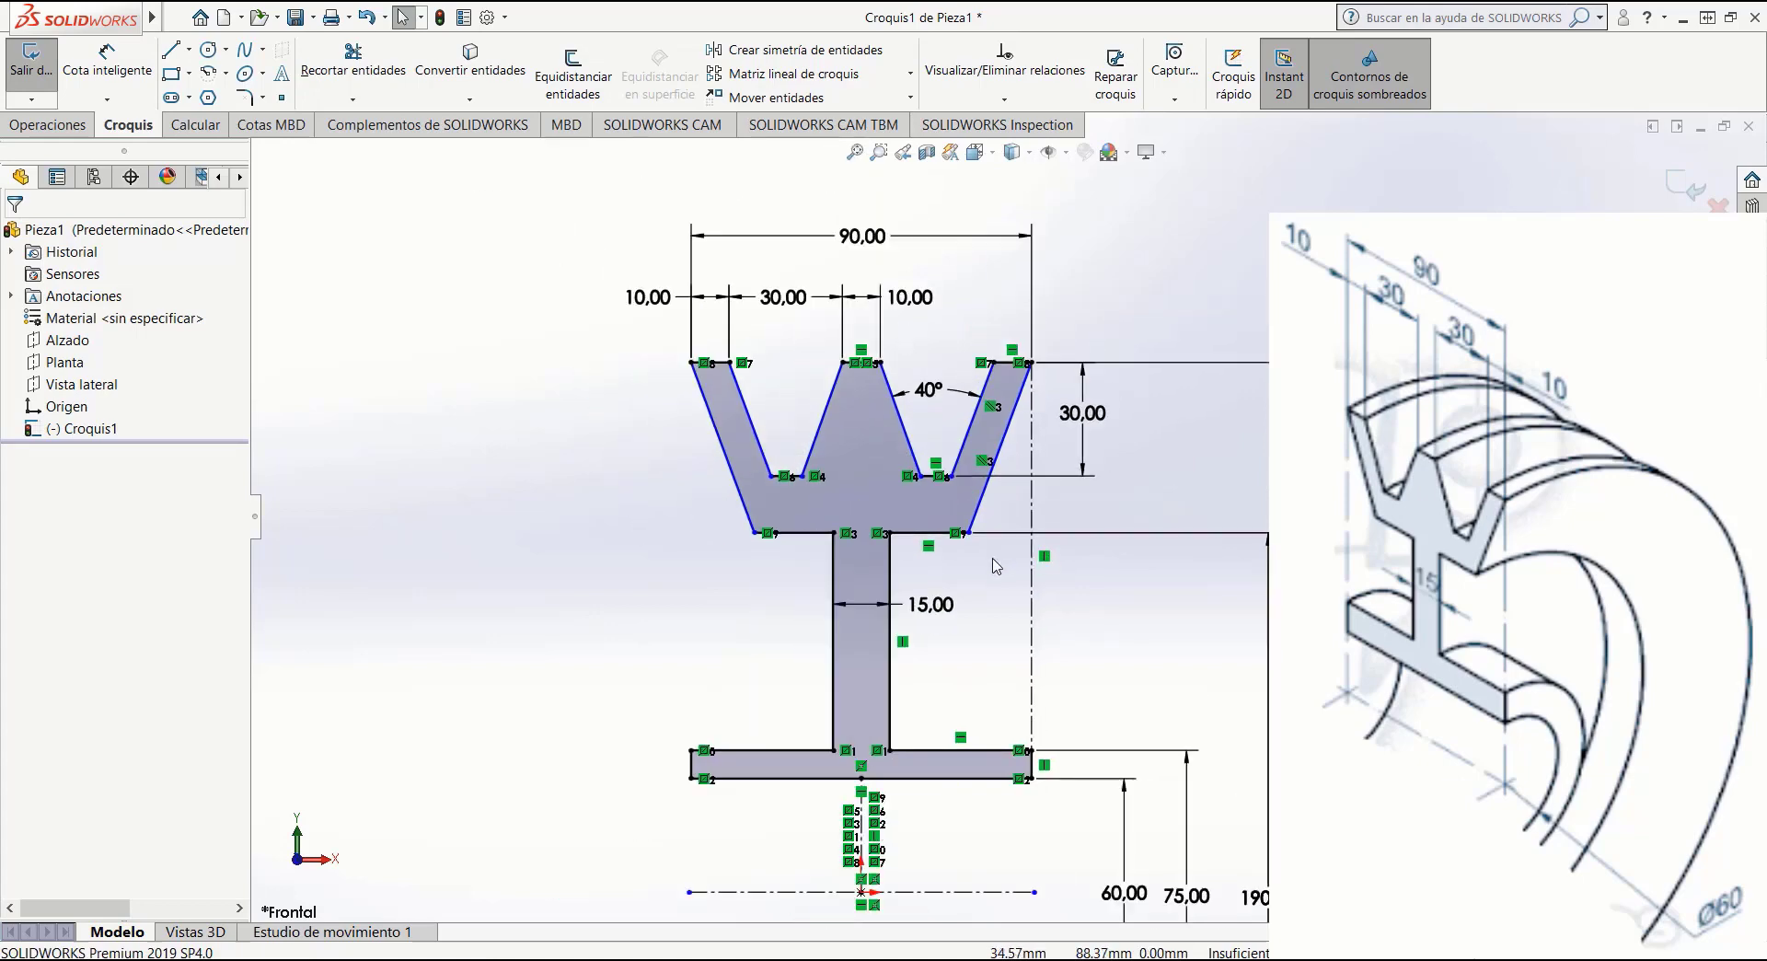
scroll(996, 565, "up", 3)
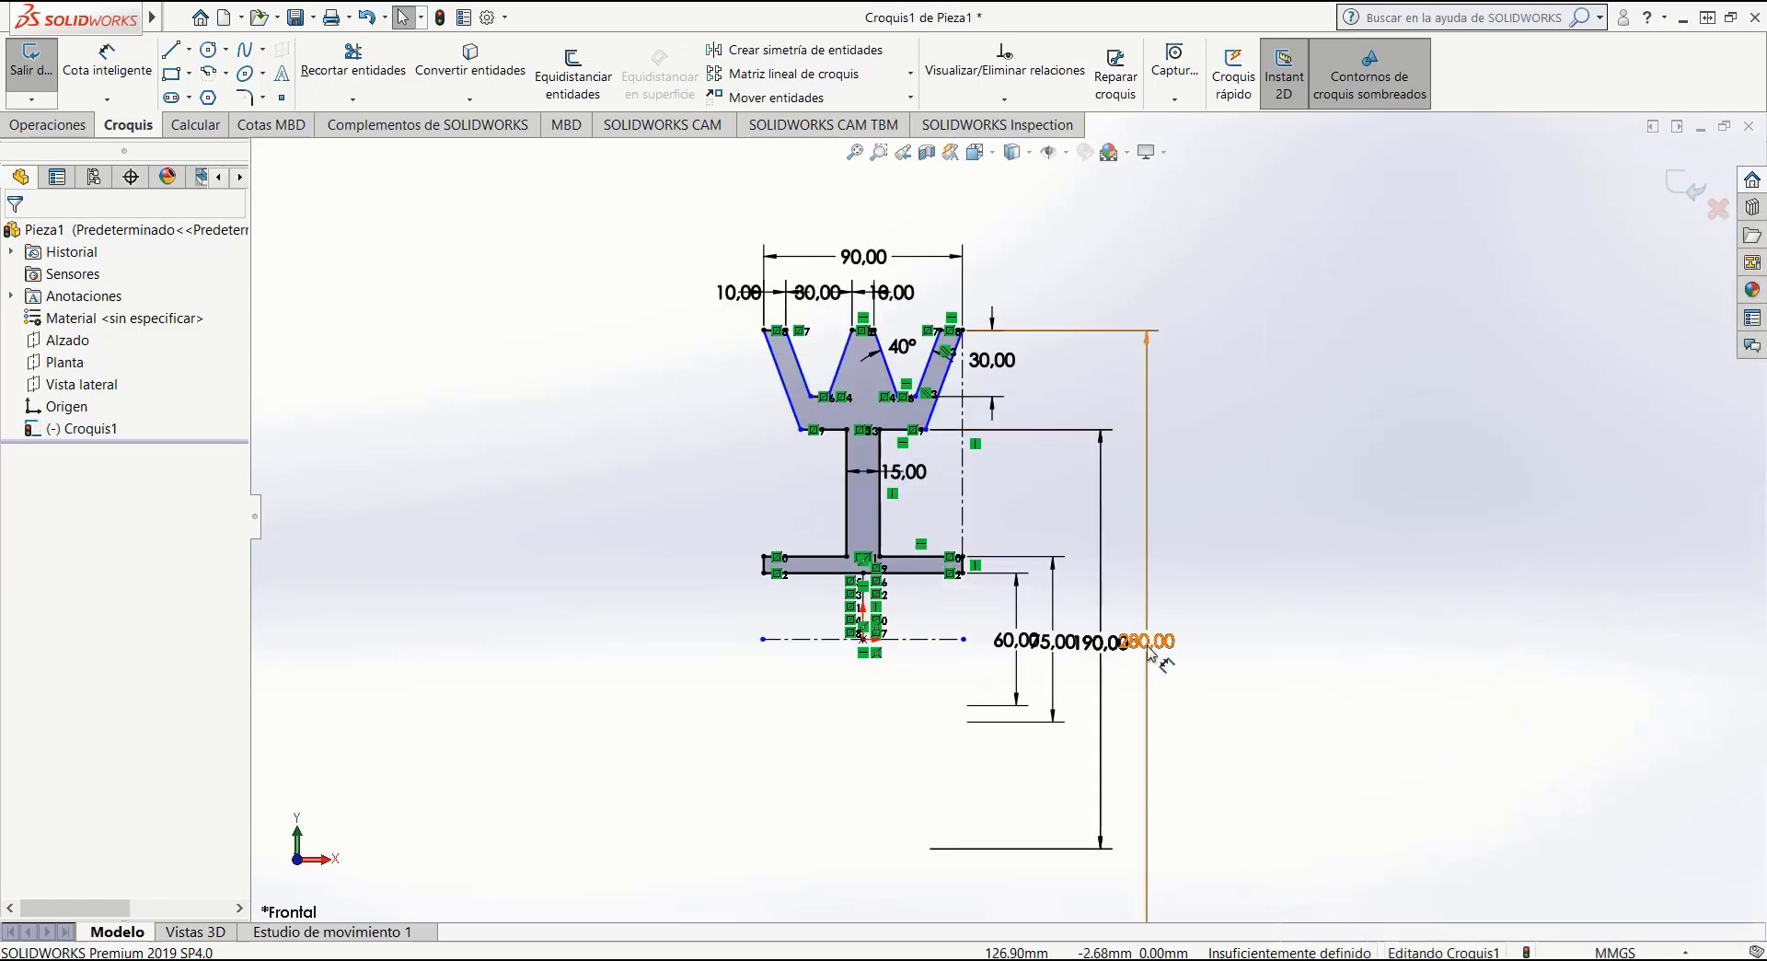
left_click_drag(1145, 646, 1073, 642)
left_click(1320, 598)
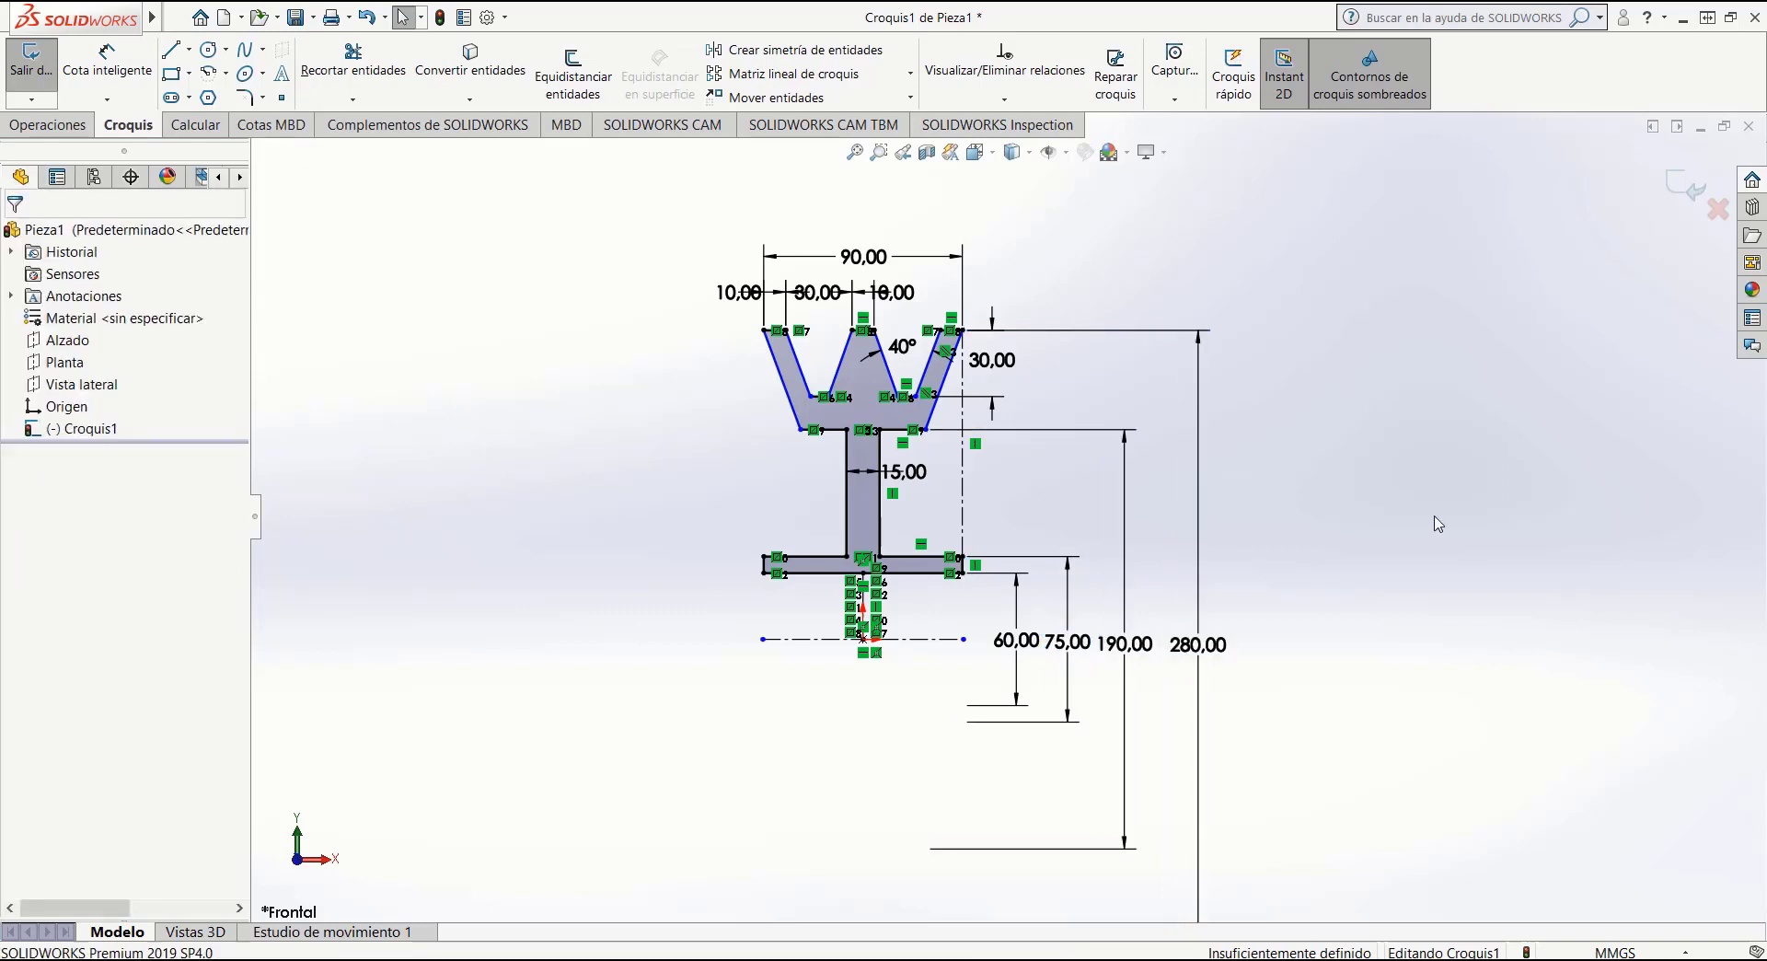
Leave the sketch, start a Revolve of the profile about the horizontal centerline, and view its preview isometrically.
left_click(1687, 195)
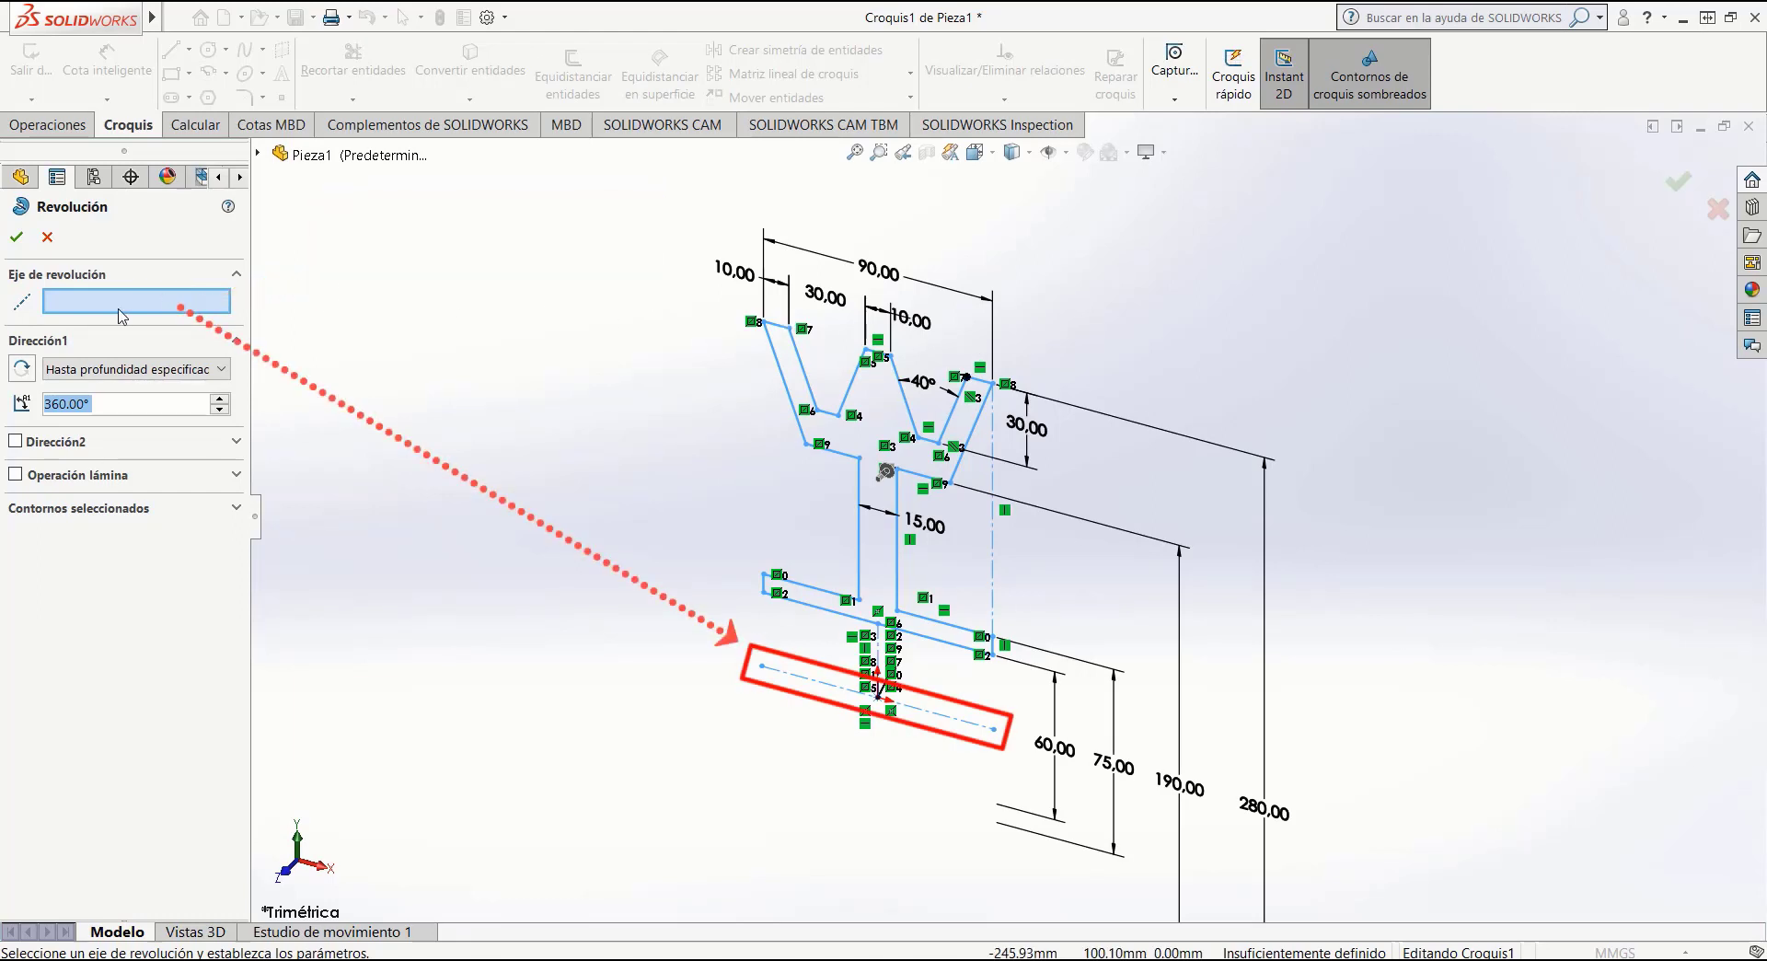
left_click(816, 686)
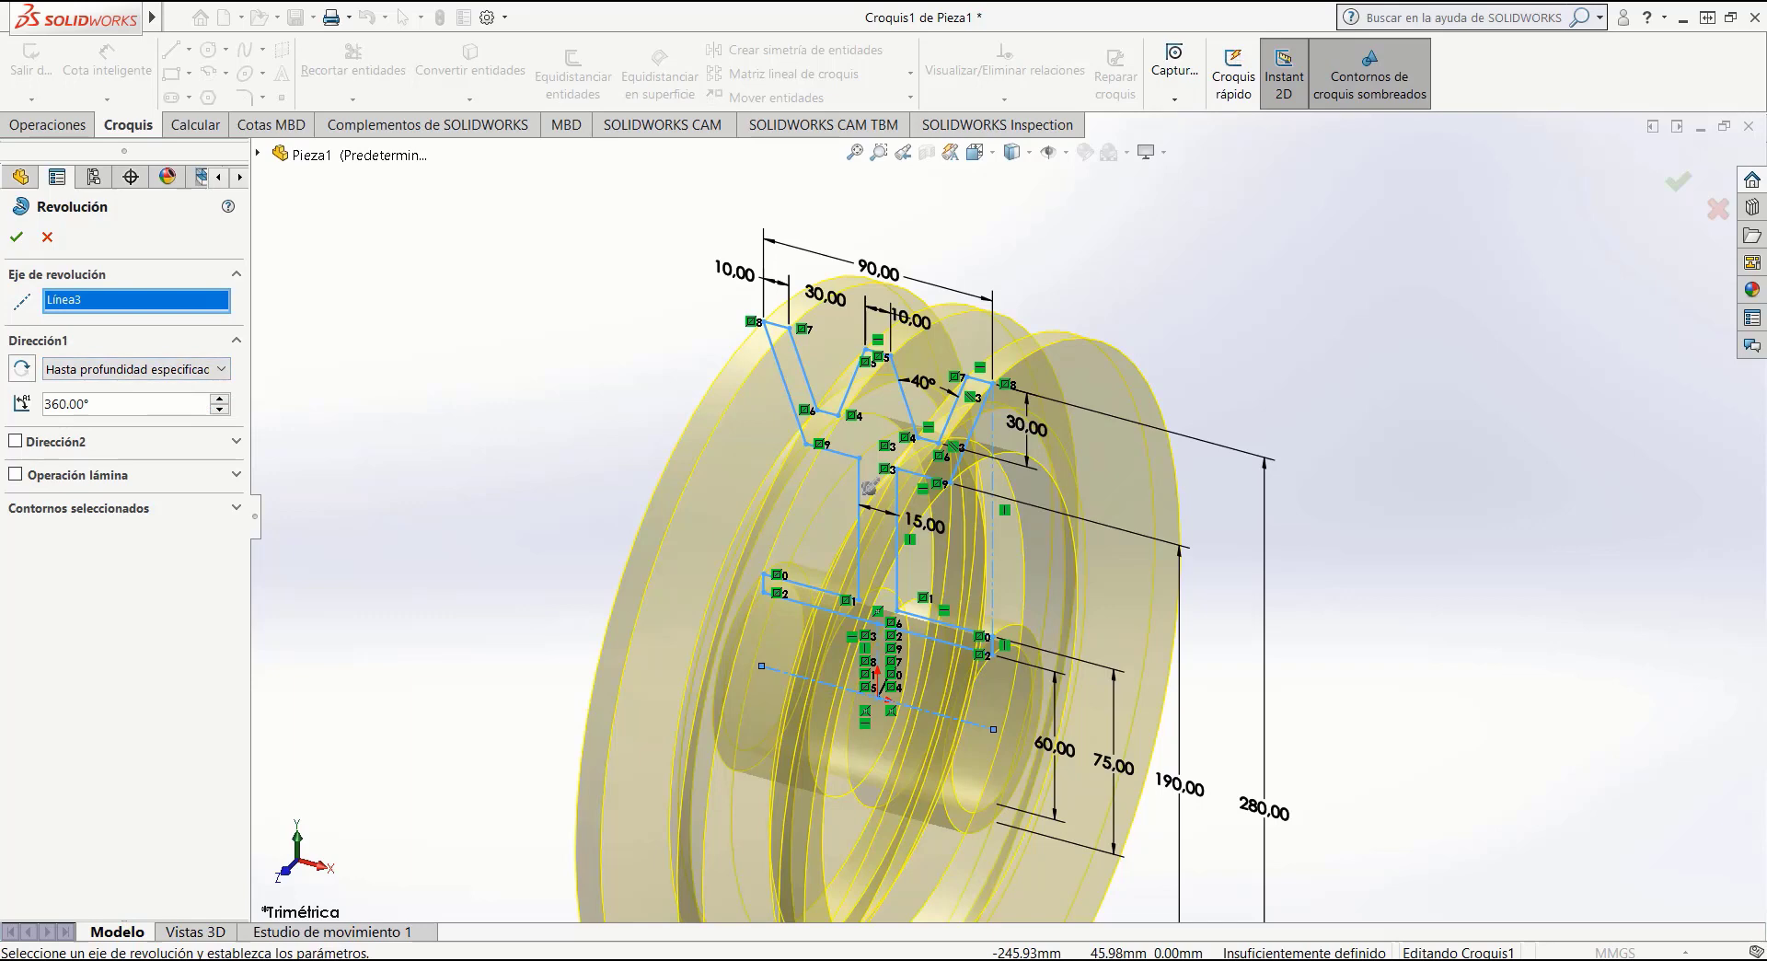
left_click(981, 153)
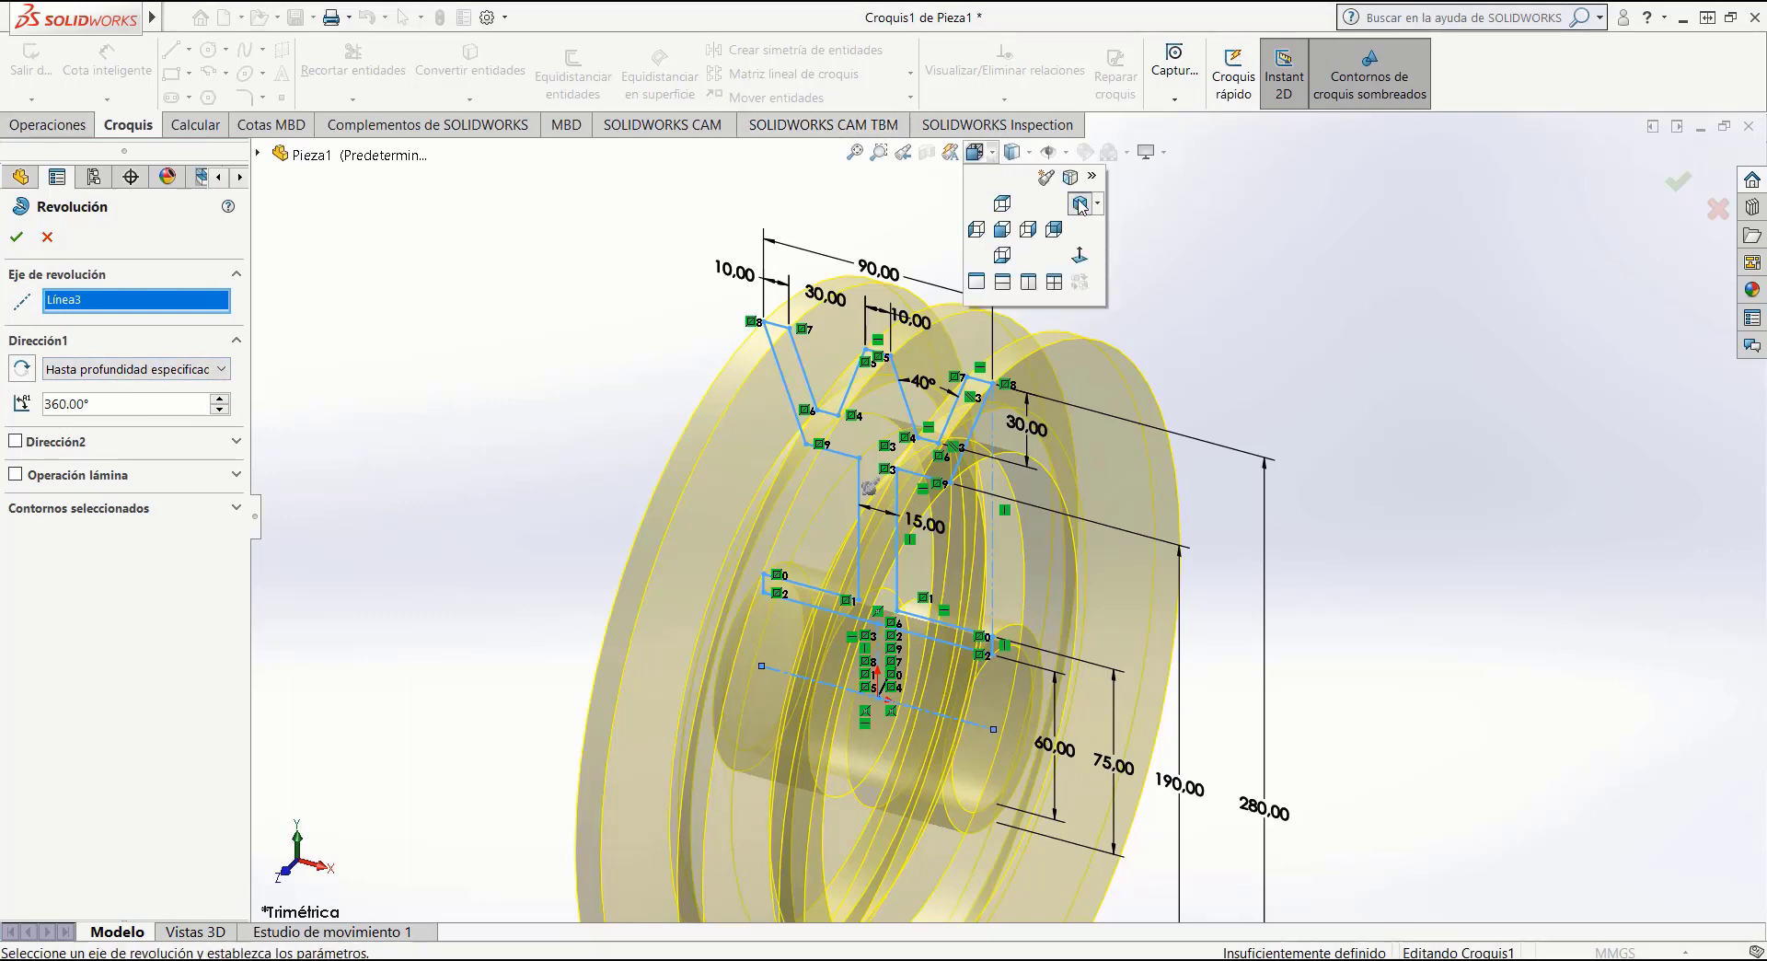
left_click(1081, 204)
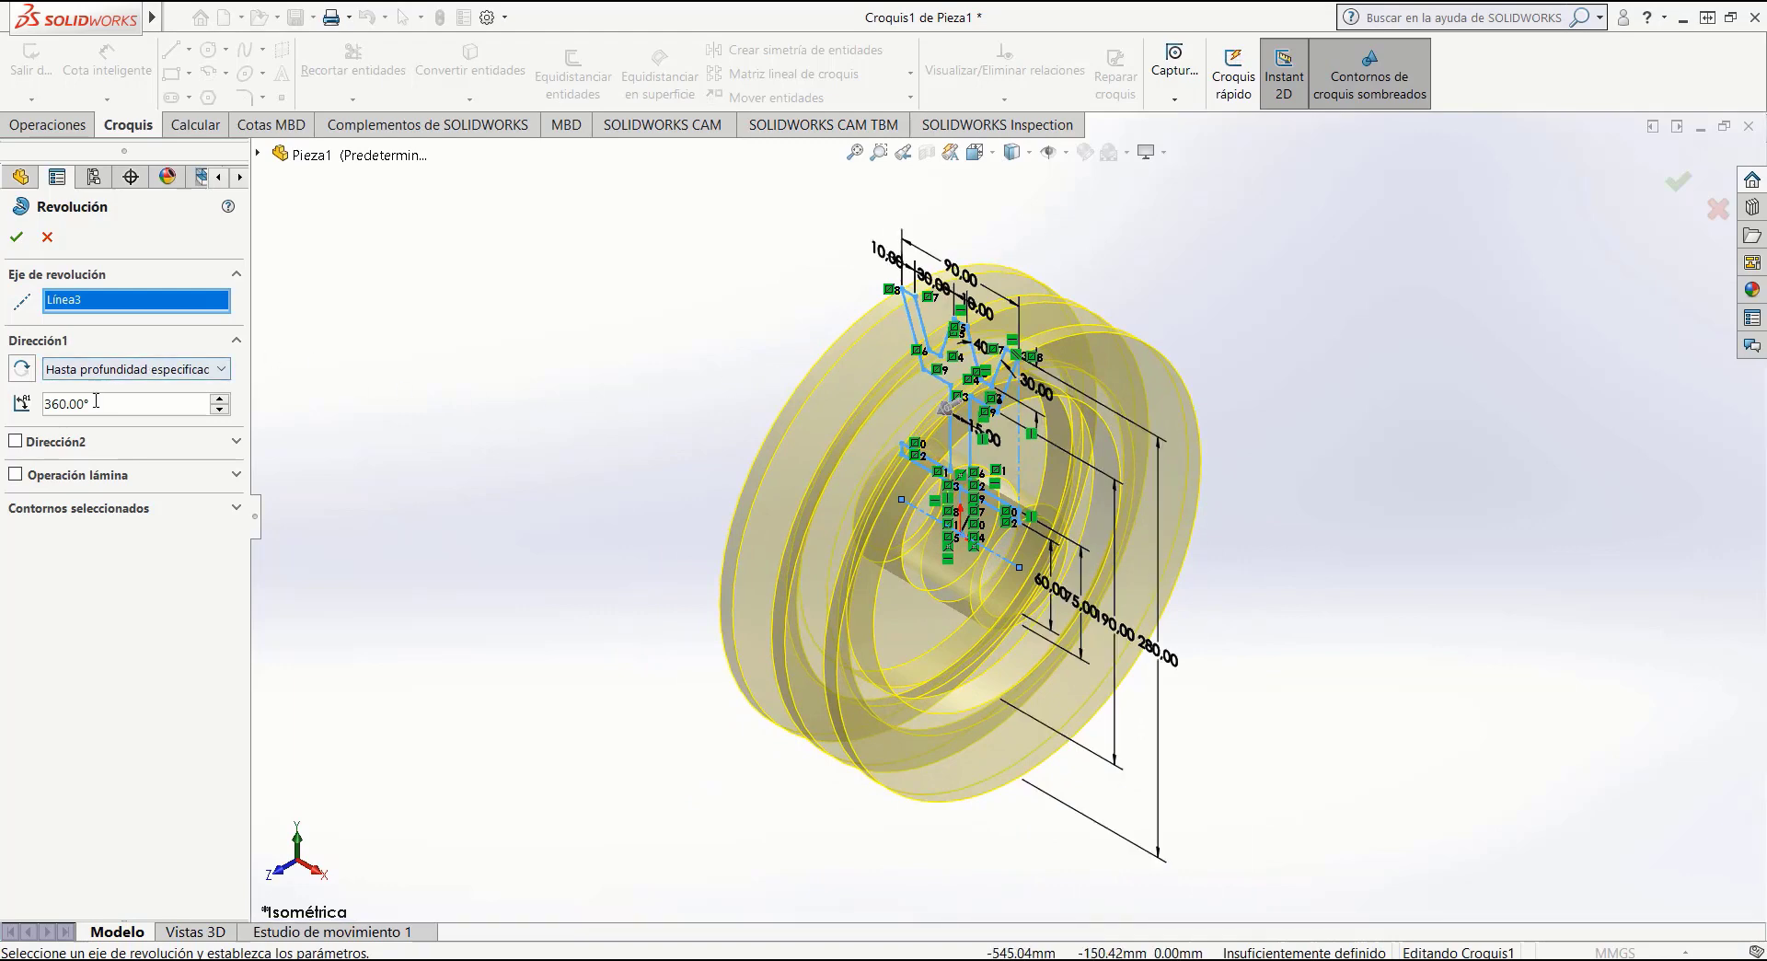
Set the revolve angle to 270°, reverse its direction, and create the pulley solid.
type("270")
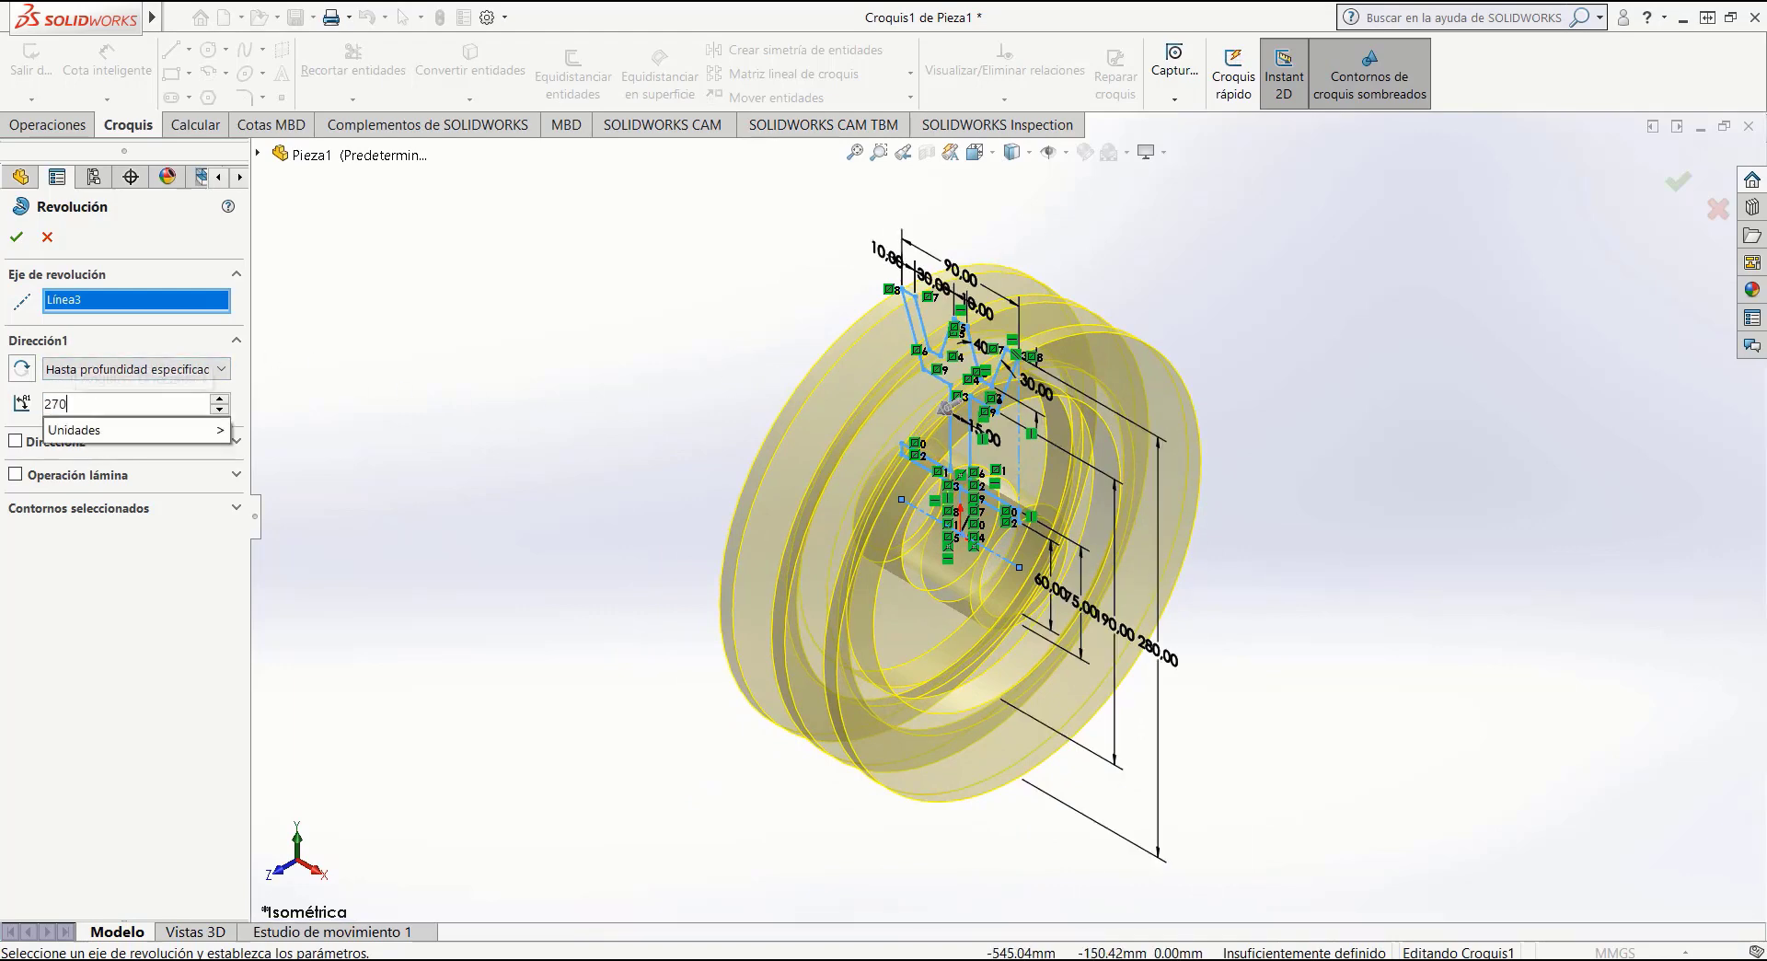
key("Return")
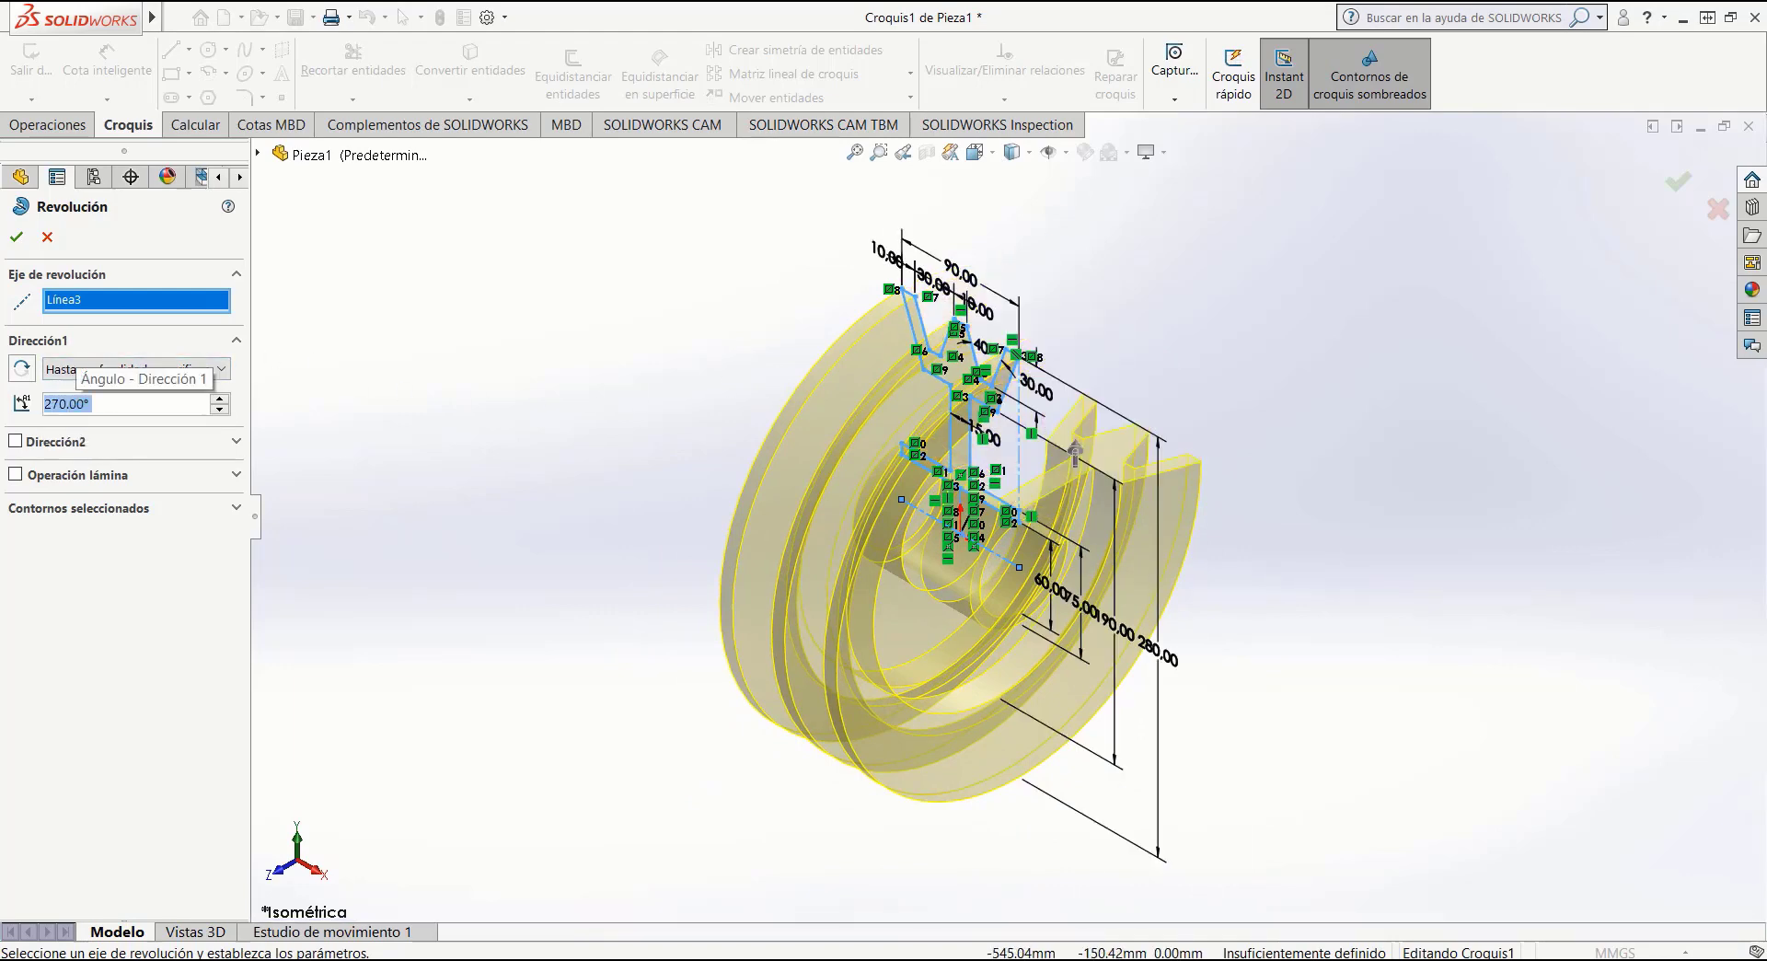
left_click(21, 372)
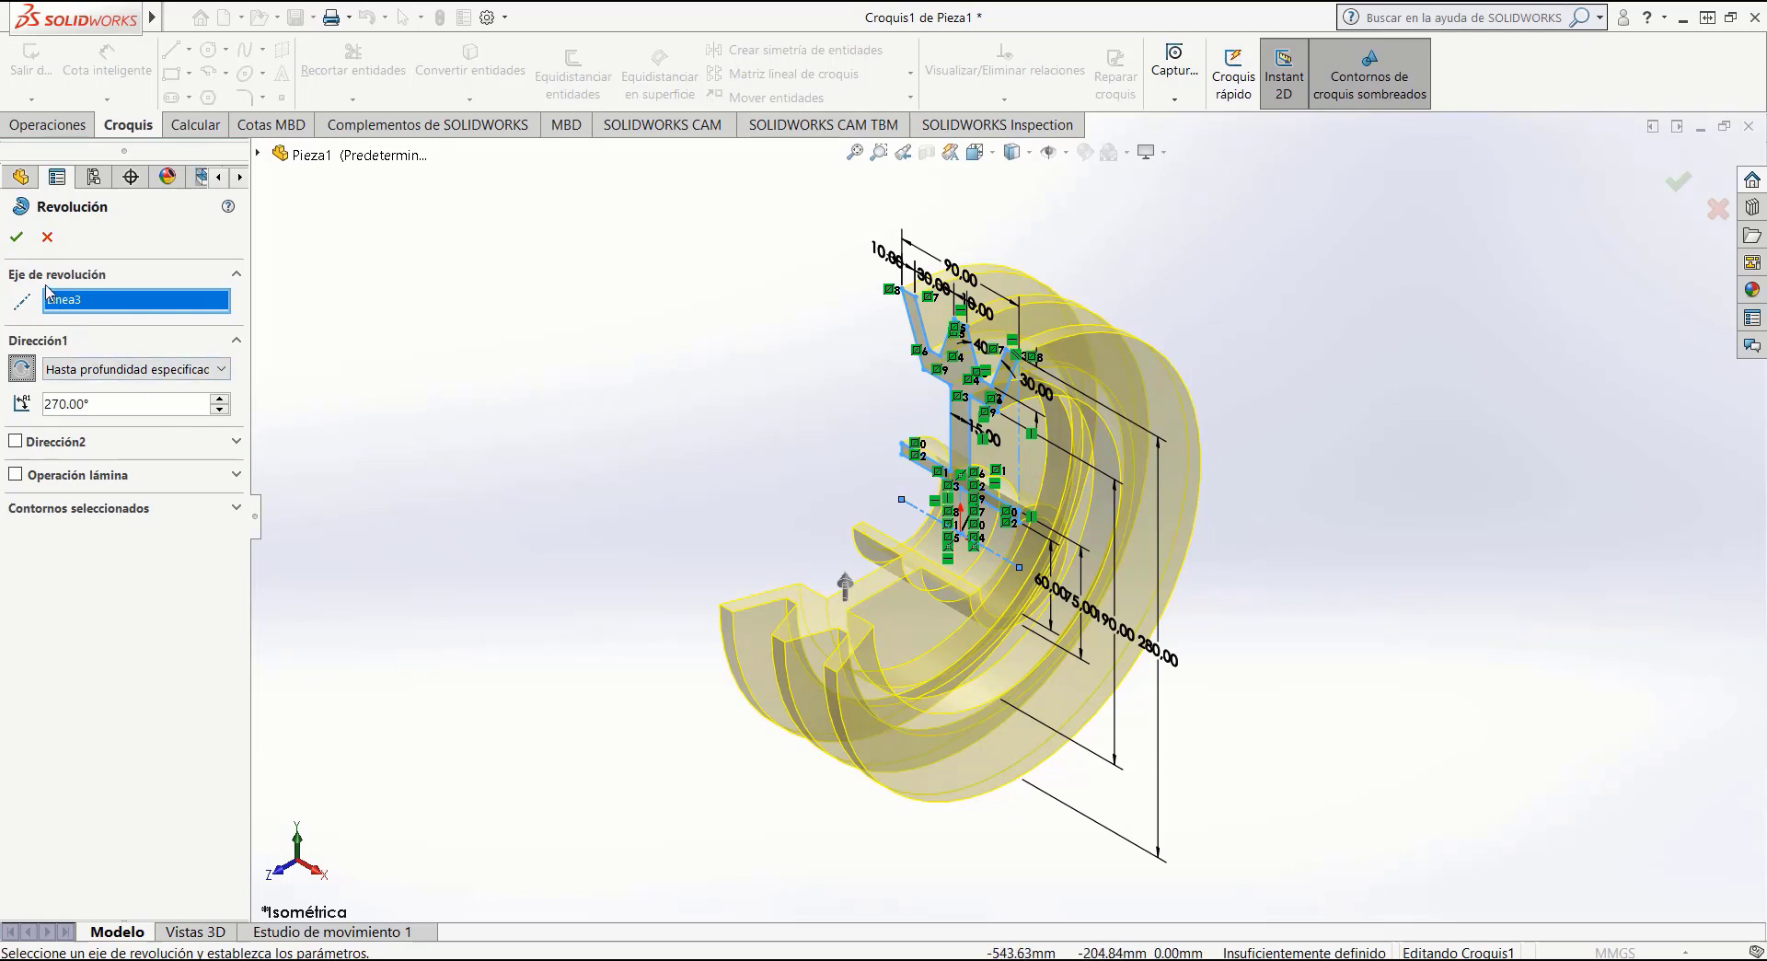
left_click(16, 238)
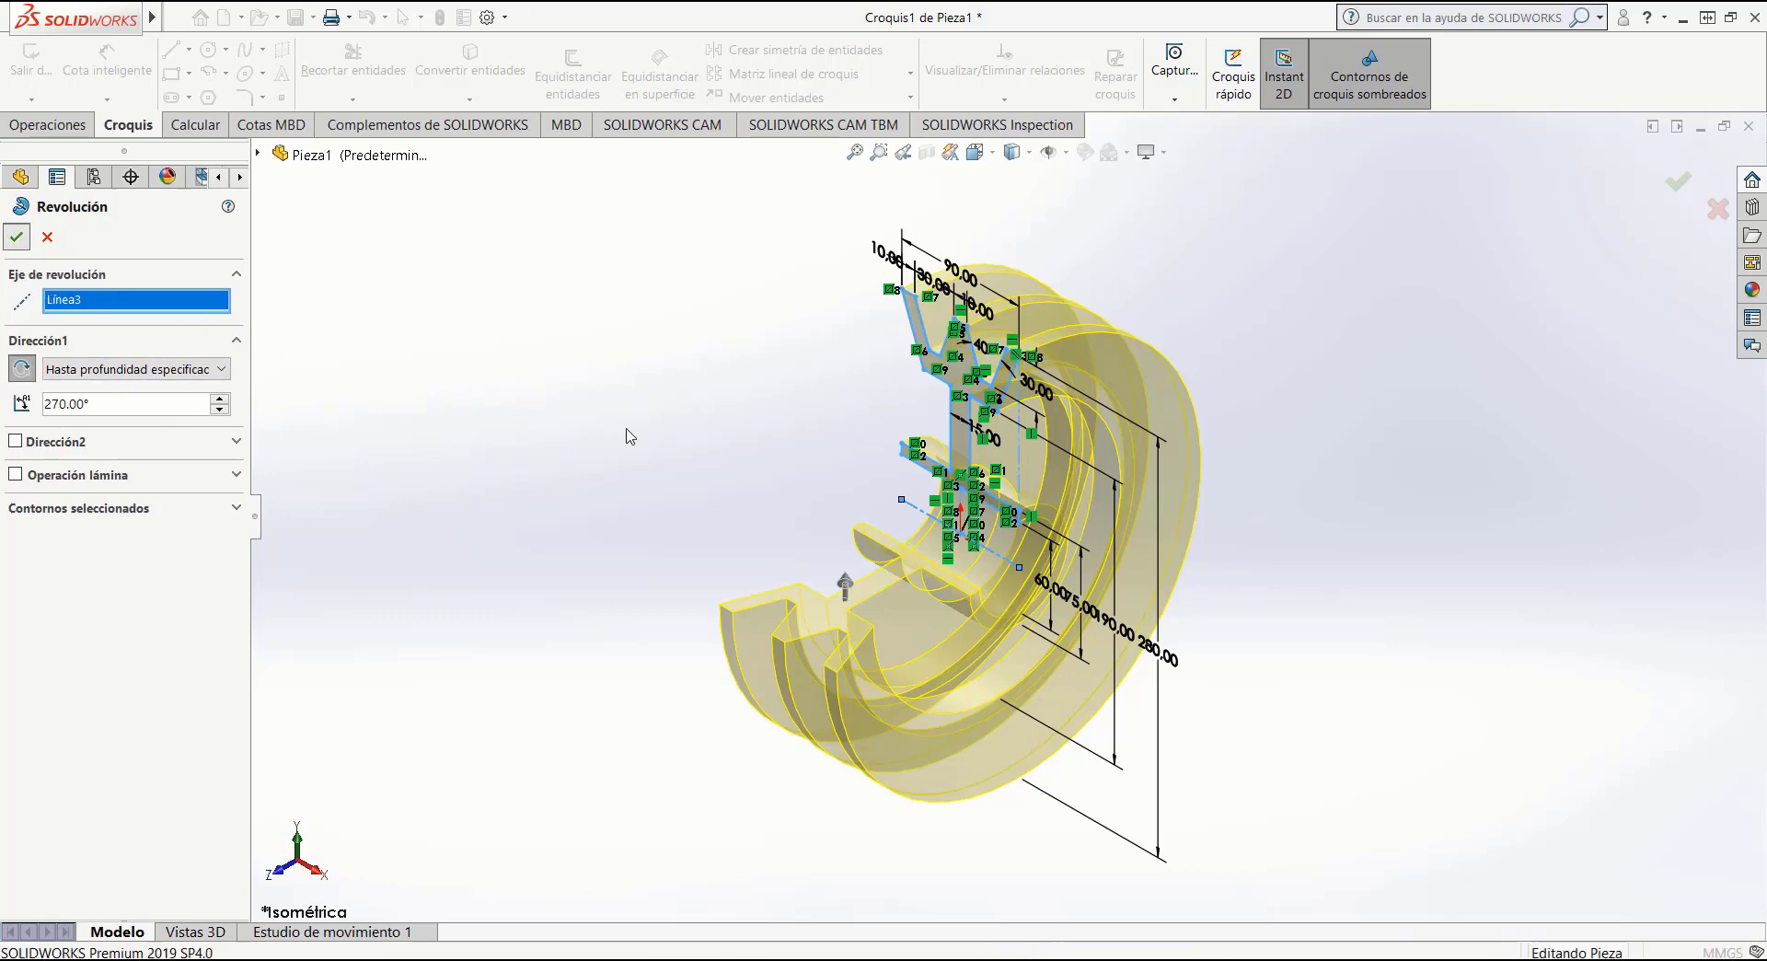